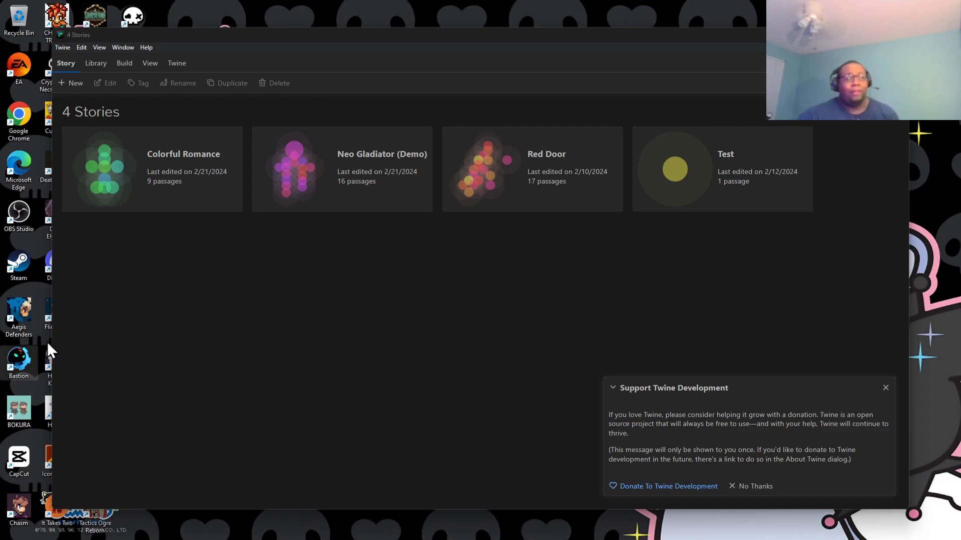
Dismiss the Support Twine Development message and switch to Chrome.
left_click(884, 388)
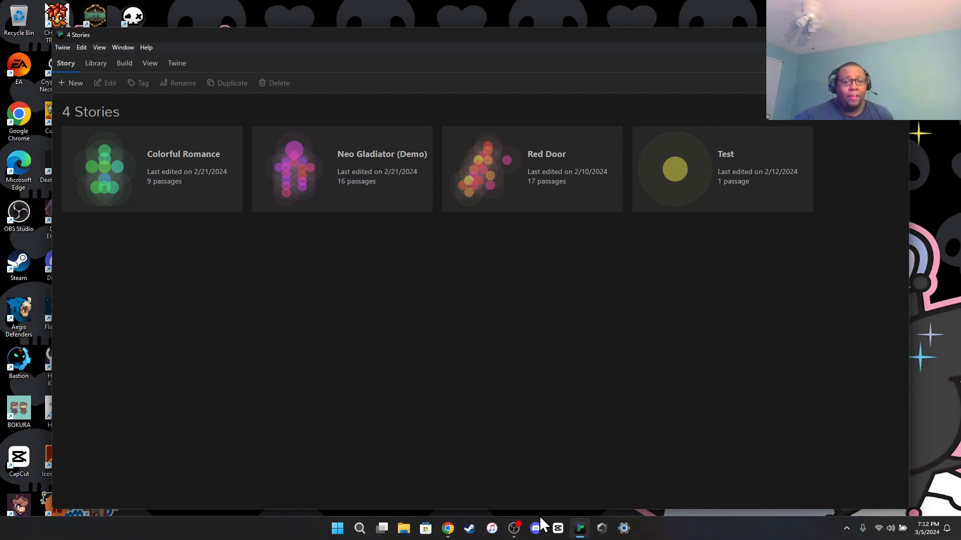
mouse_move(580, 531)
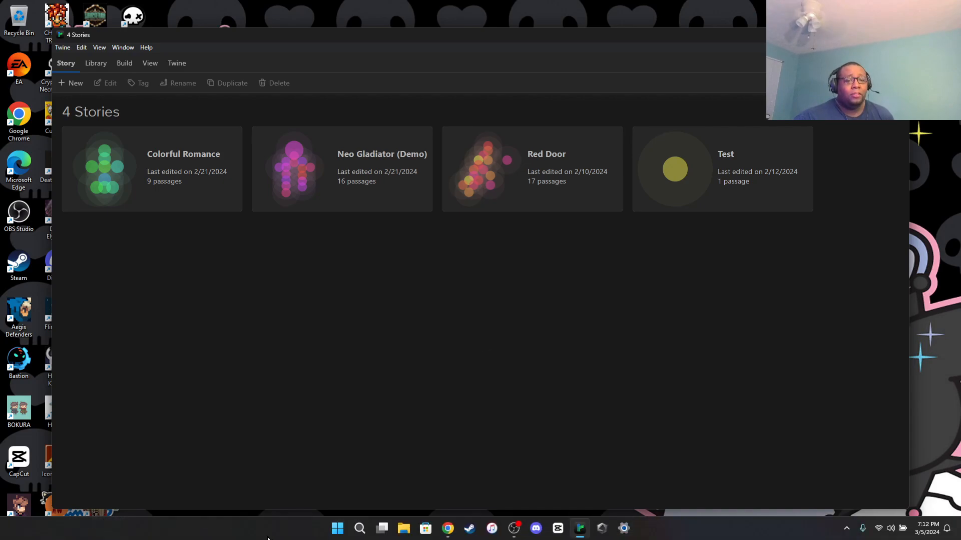
left_click(452, 537)
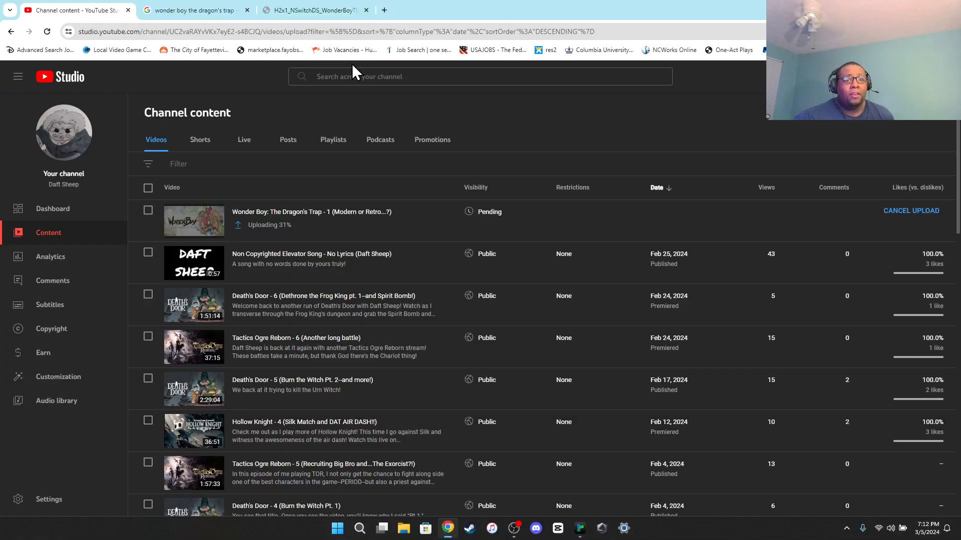
Open twinery.org in a new browser tab and start the browser version of Twine, skipping its introduction.
left_click(386, 11)
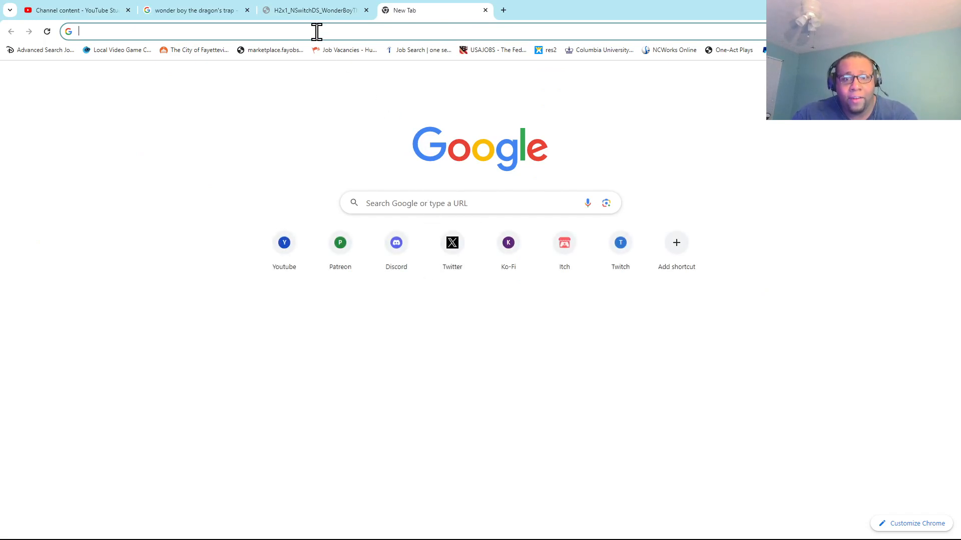
type("tw")
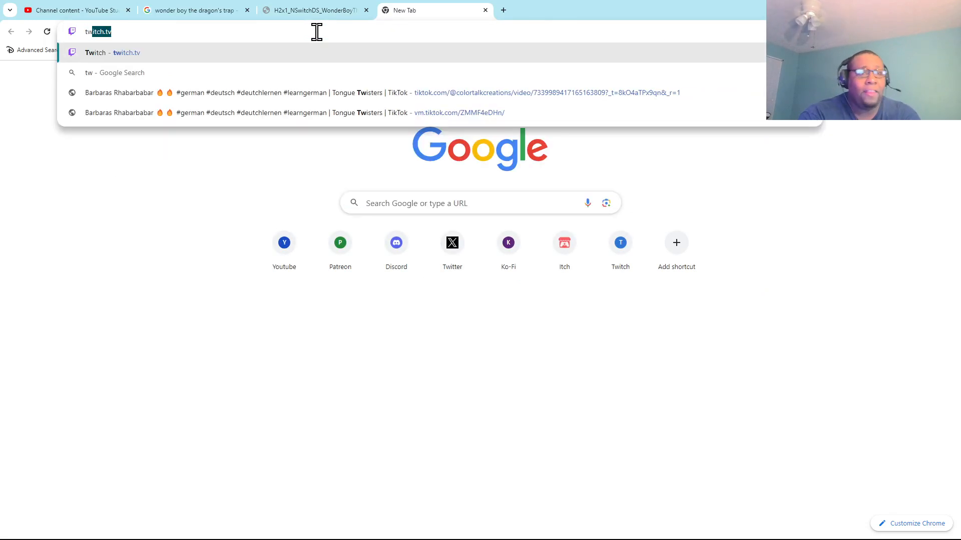
type("in")
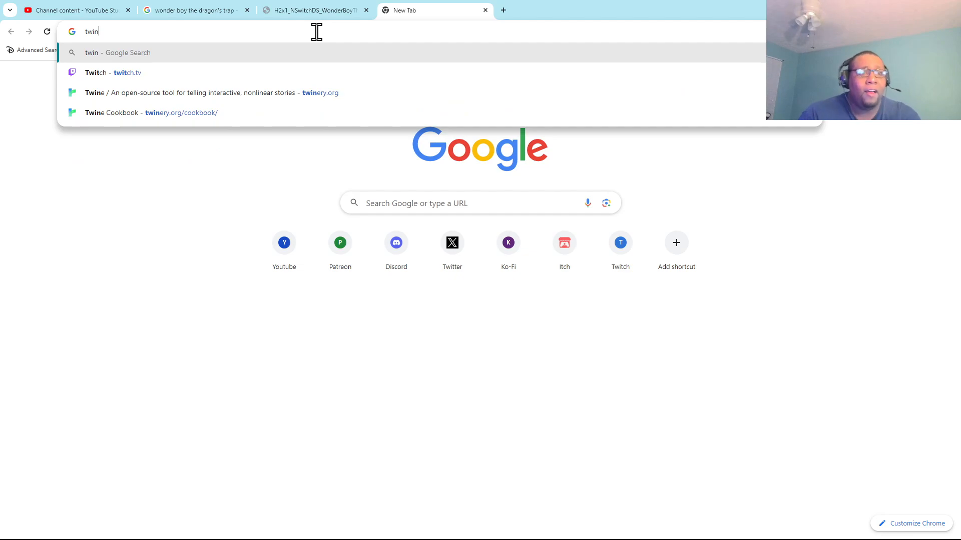
type("e")
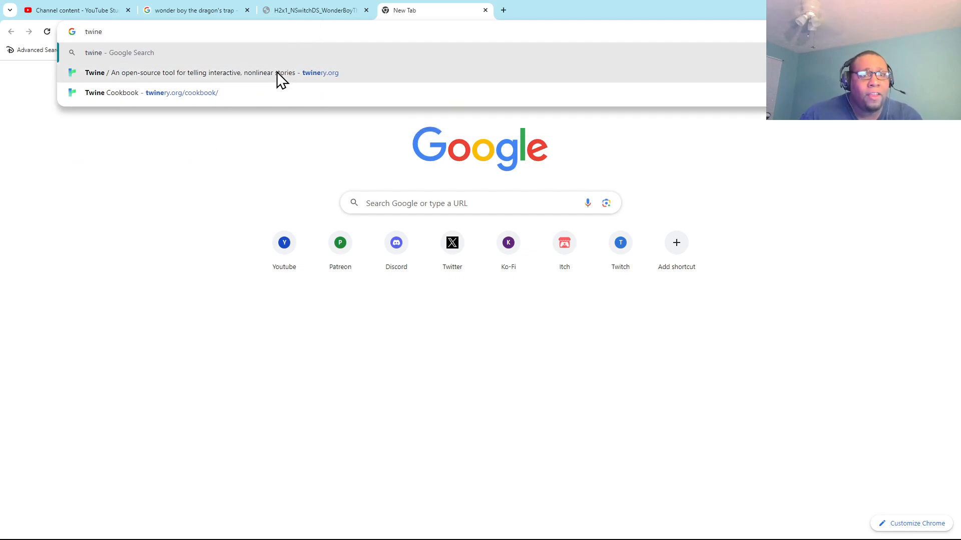
left_click(277, 71)
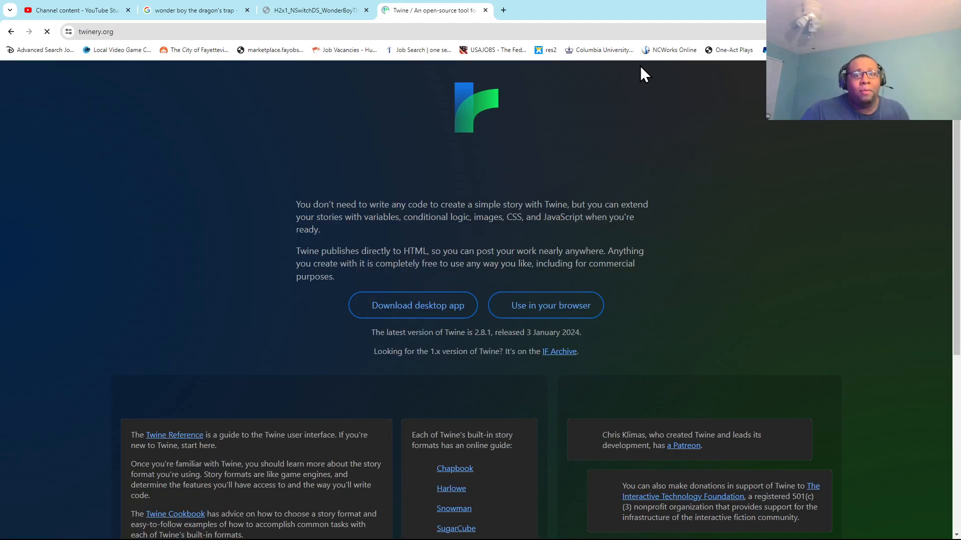
left_click(571, 305)
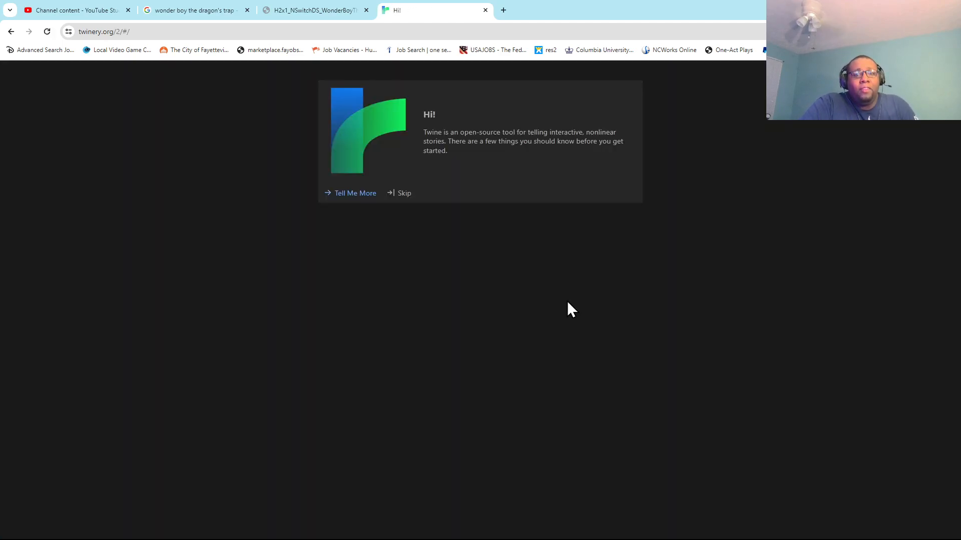
left_click(392, 194)
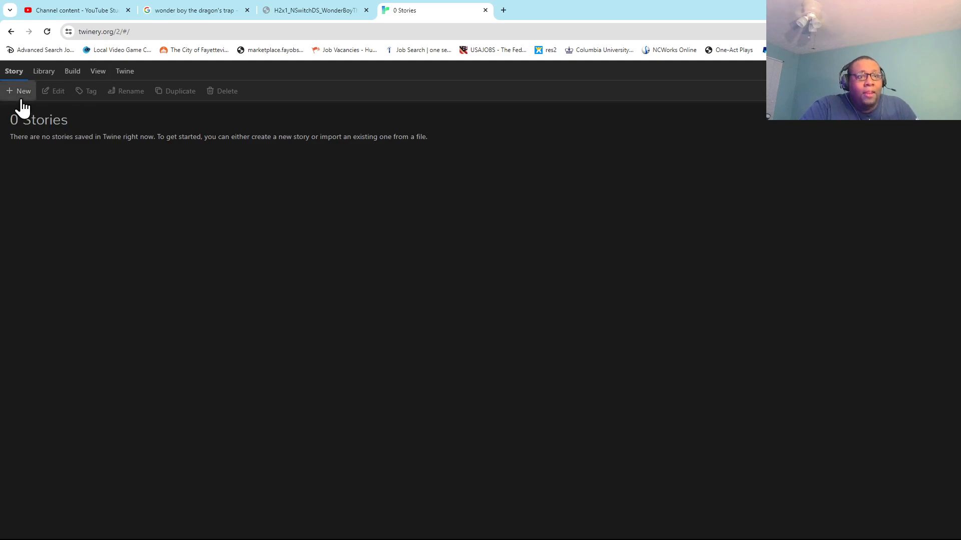
Create a story with the default name Untitled Story and return to the story list.
left_click(116, 74)
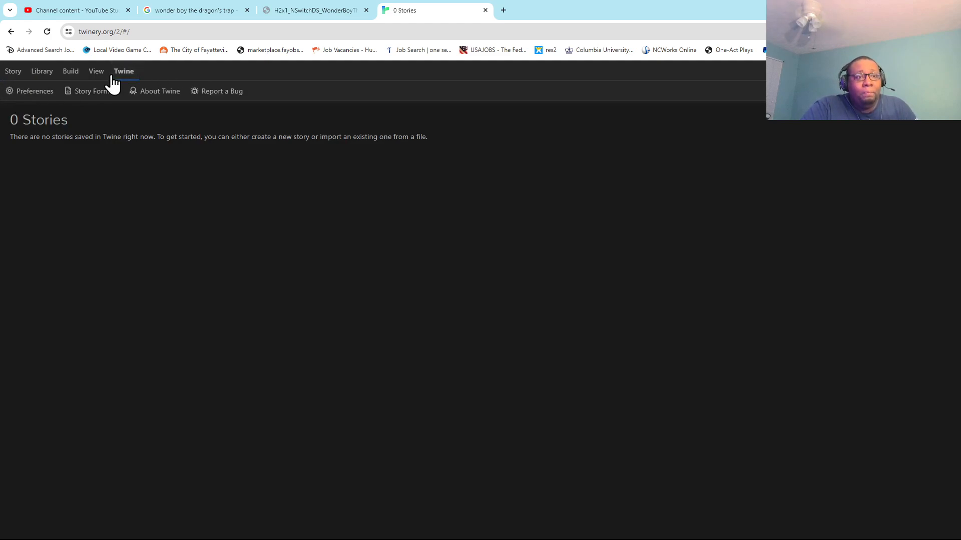
left_click(9, 72)
left_click(21, 91)
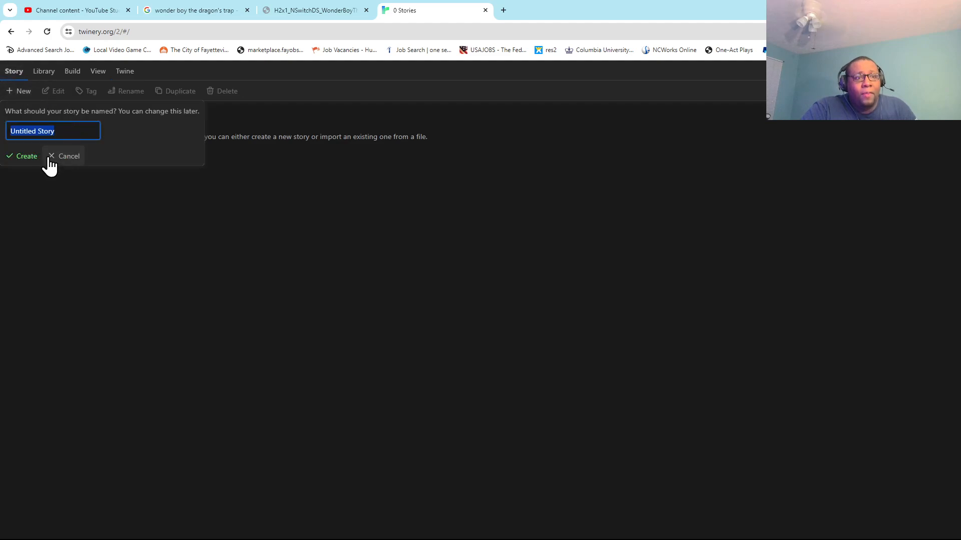
left_click(31, 157)
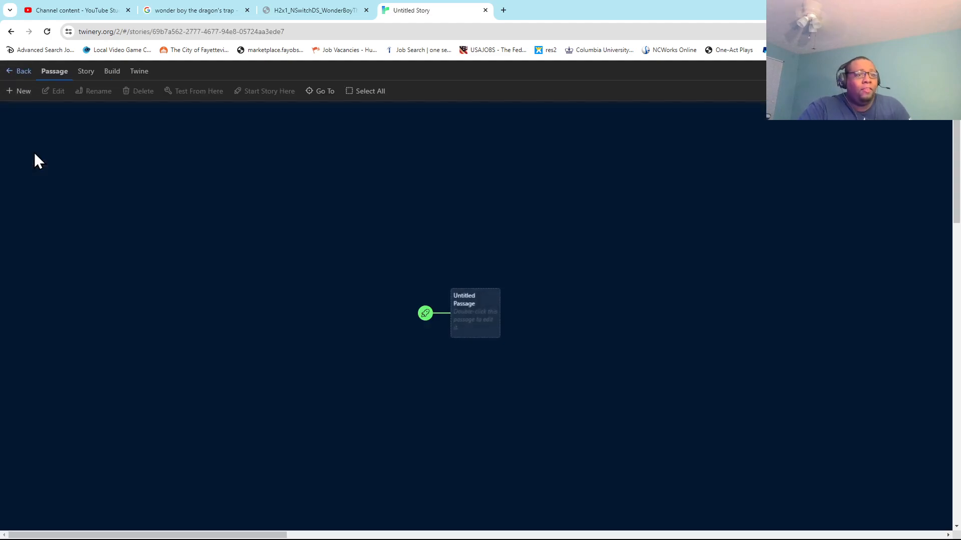
left_click(24, 72)
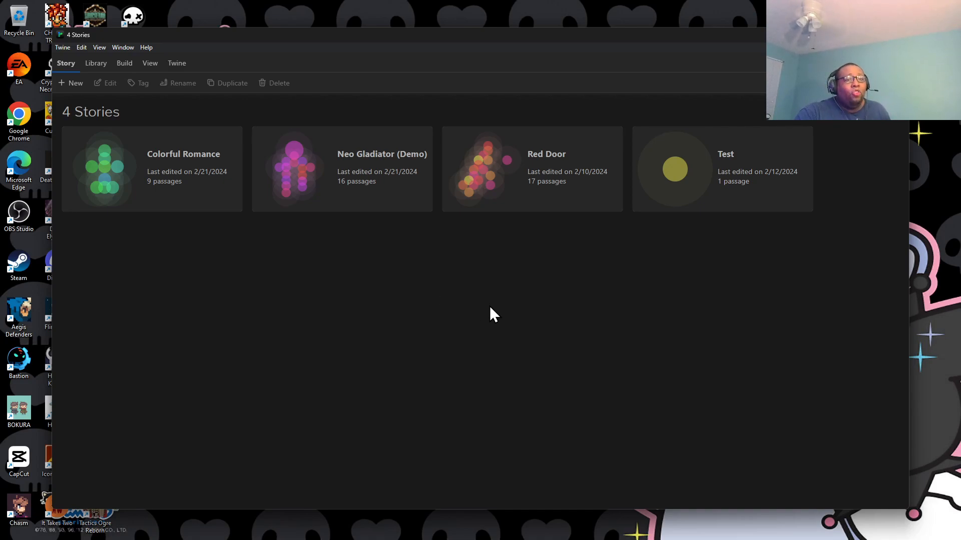
In the Twine desktop app, rename the Red Door story as "Red Door (Demo)" and deselect it.
left_click(529, 193)
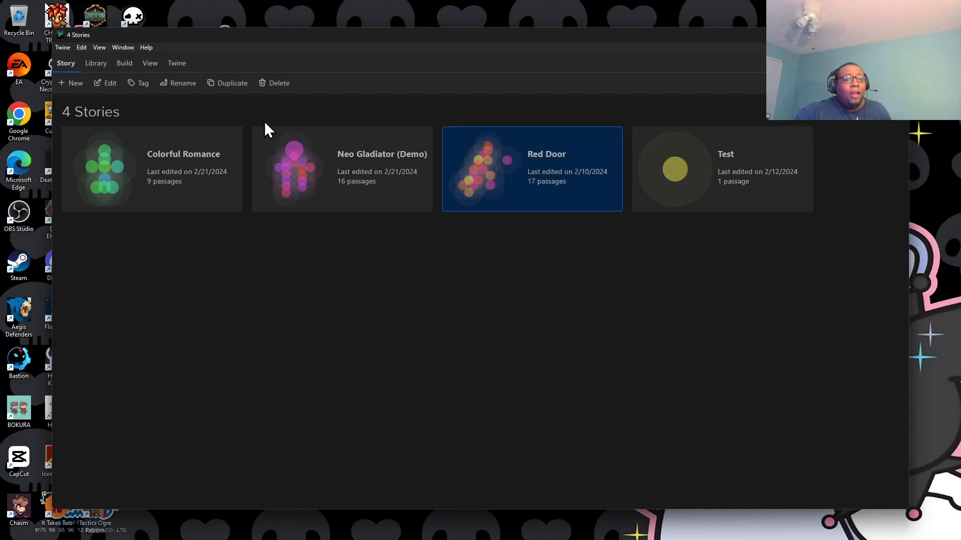
left_click(178, 84)
left_click(184, 127)
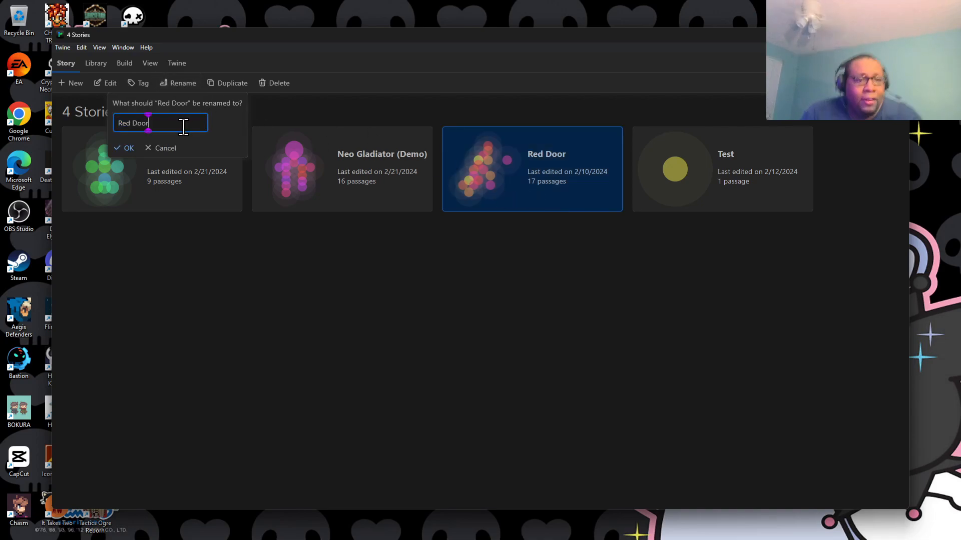
type("(Dem")
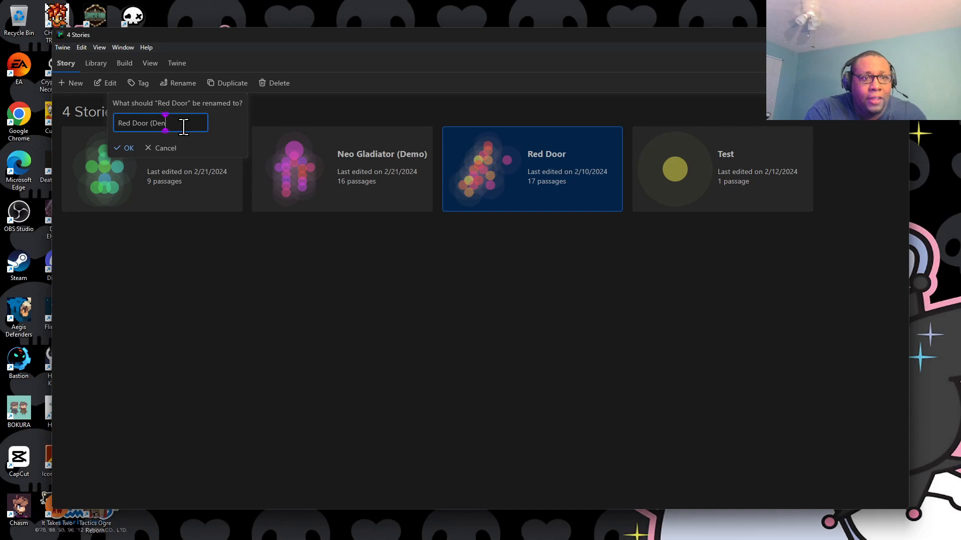
type("o)")
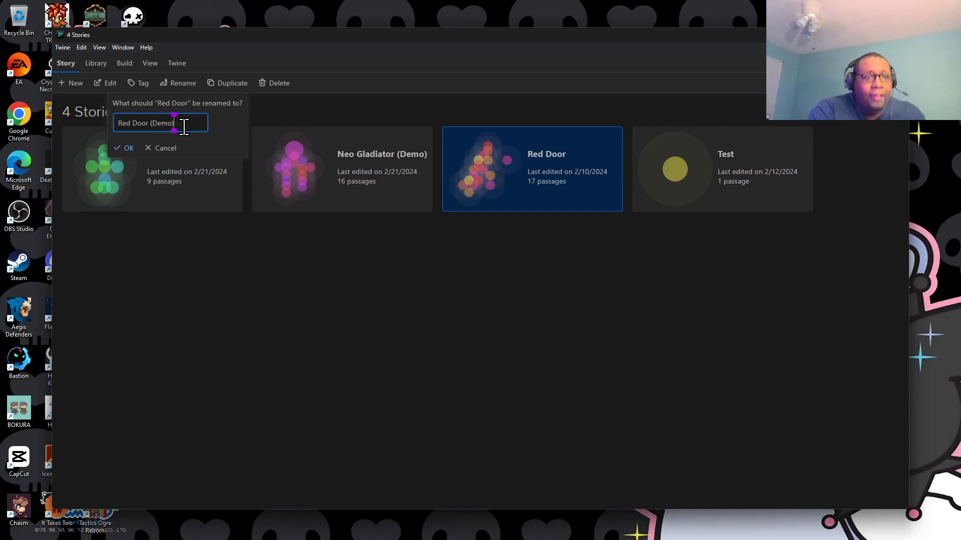
left_click(130, 148)
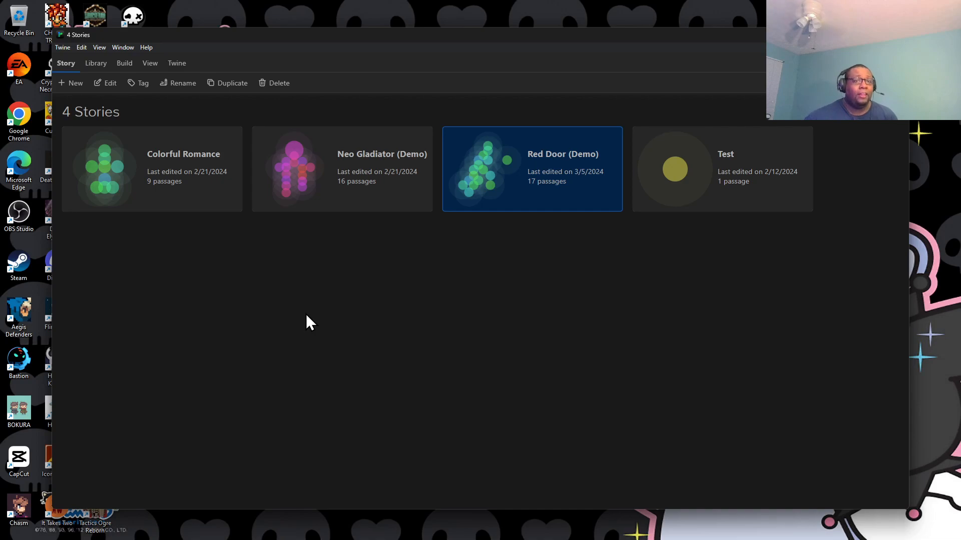
left_click(463, 291)
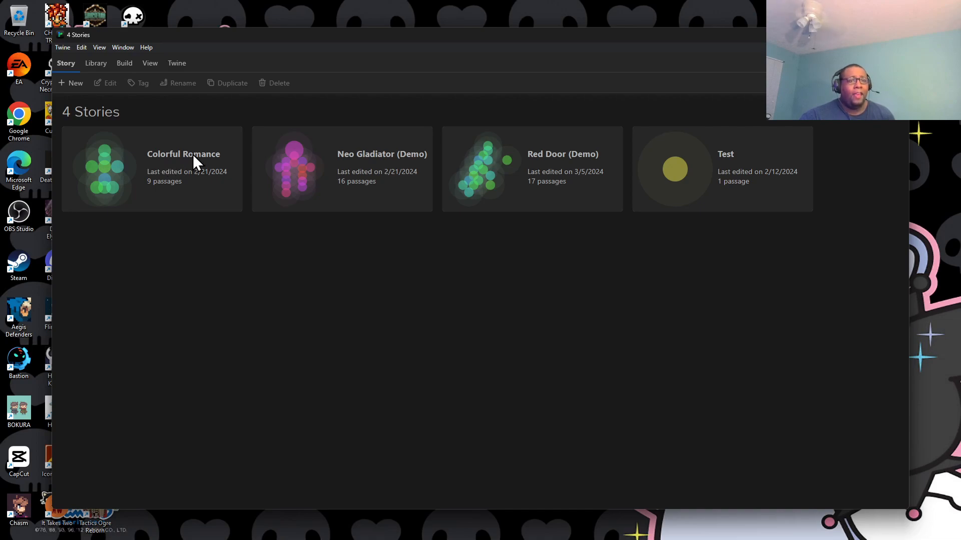
Rename the Colorful Romance story as "Romance of Color Theory" and deselect it.
left_click(180, 170)
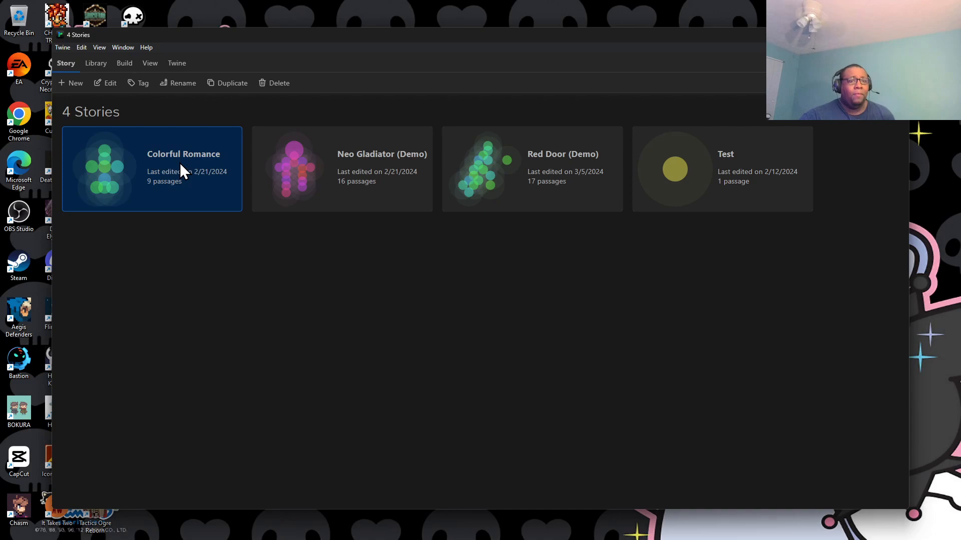
left_click(184, 84)
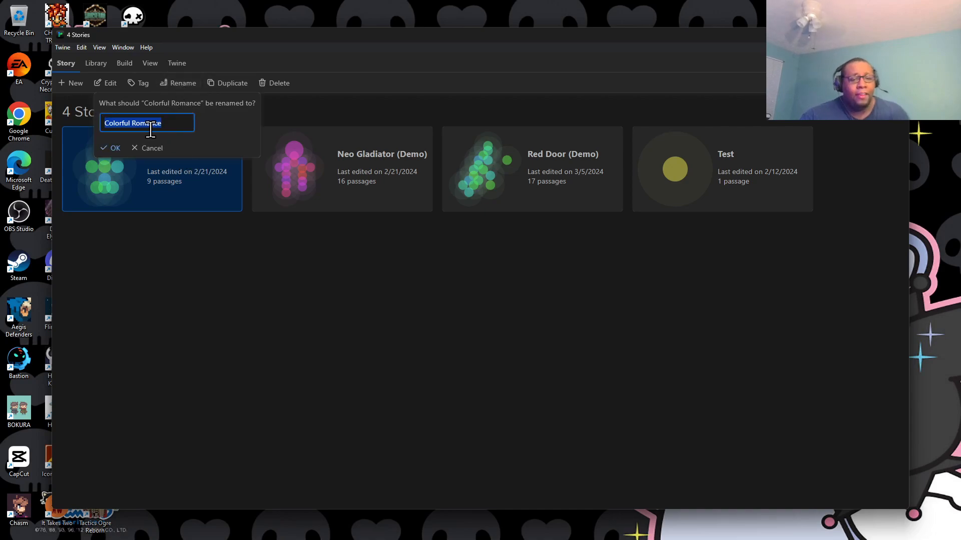
type("Romance of Color Theory")
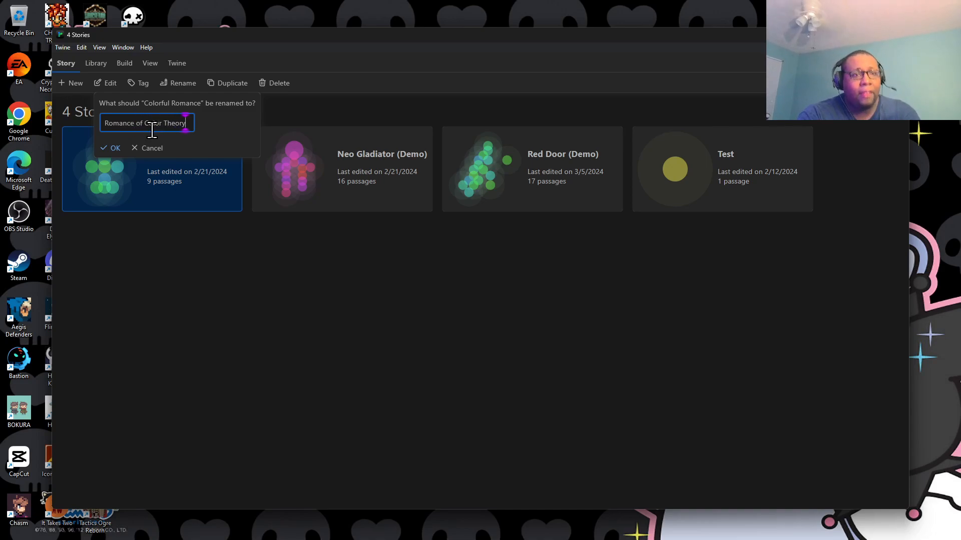
left_click(114, 149)
left_click(365, 318)
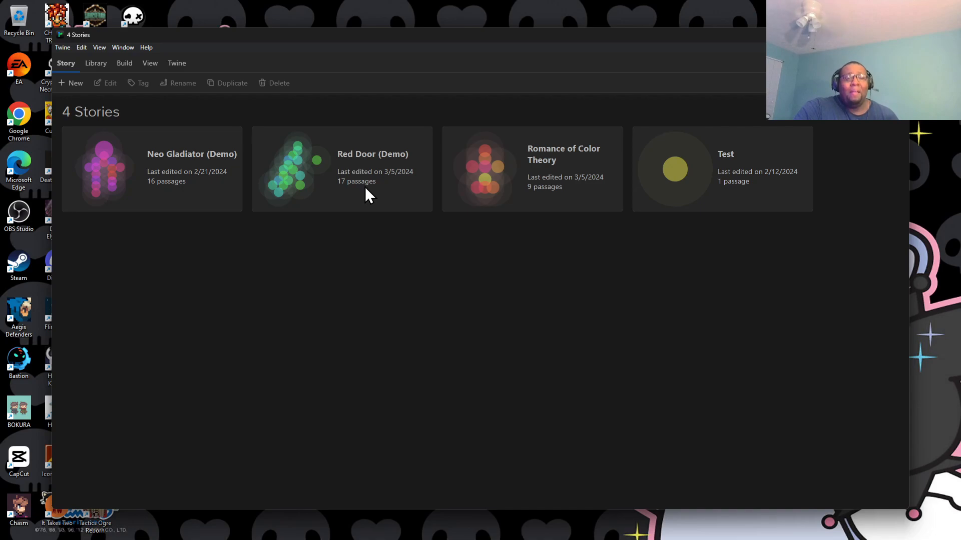
Open the Romance of Color Theory story for editing and maximize the window to show its passage map.
double_click(488, 165)
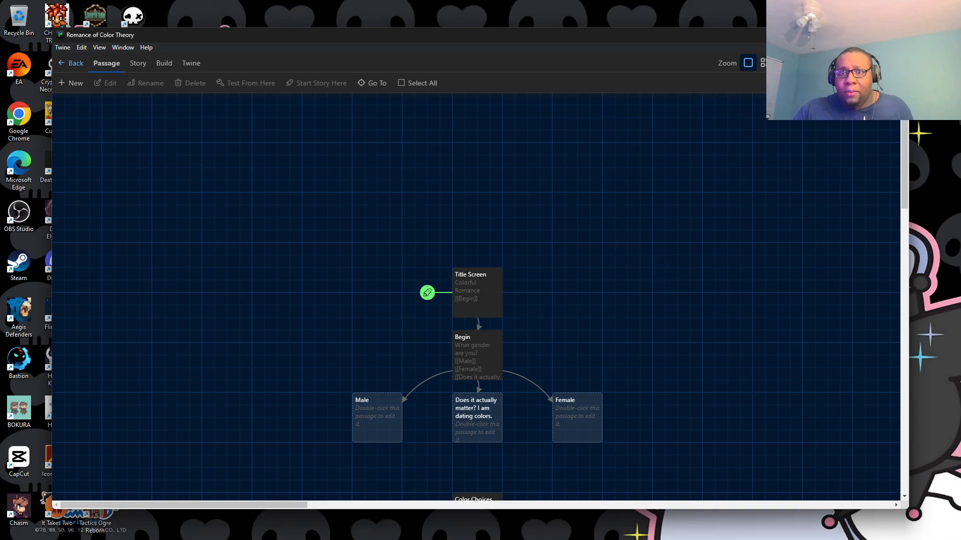
left_click(874, 35)
scroll(463, 280, "down", 4)
scroll(452, 250, "up", 3)
scroll(453, 248, "down", 1)
Replace the title line in the Title Screen passage with "Romance of Color Theory".
double_click(418, 172)
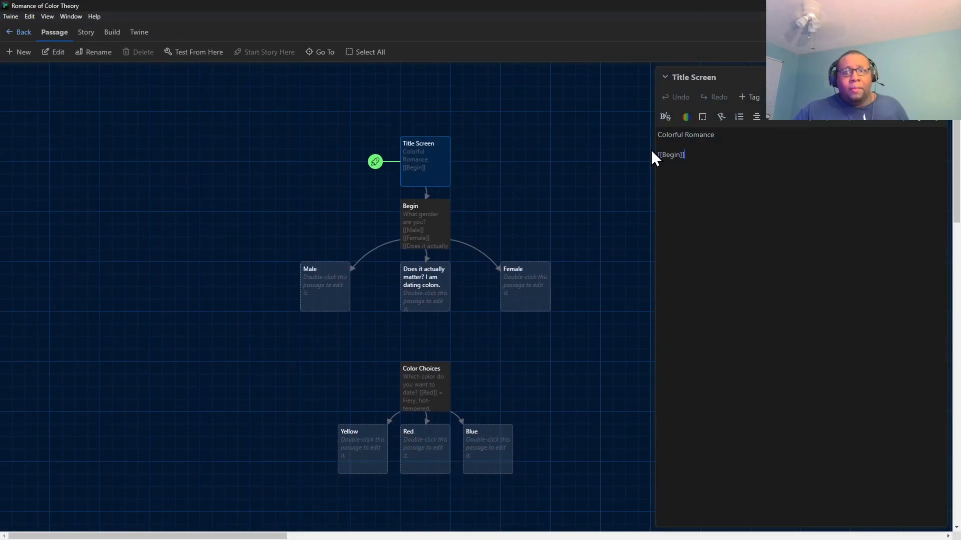
triple_click(666, 135)
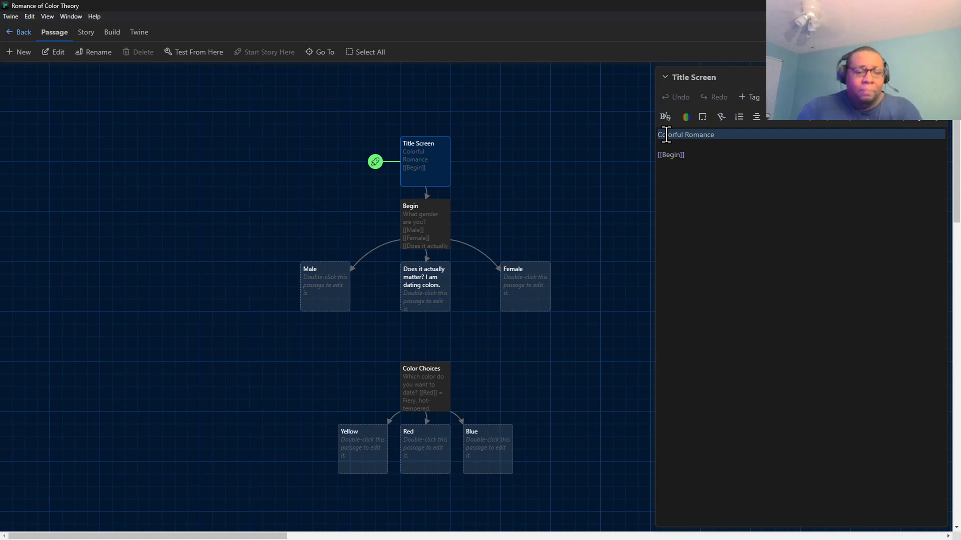
type("Ro")
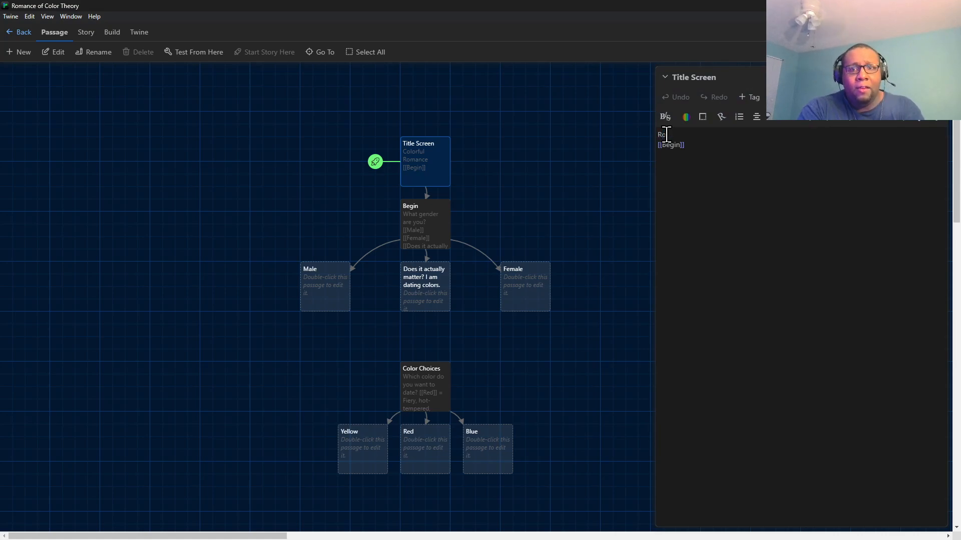
type("mance of C")
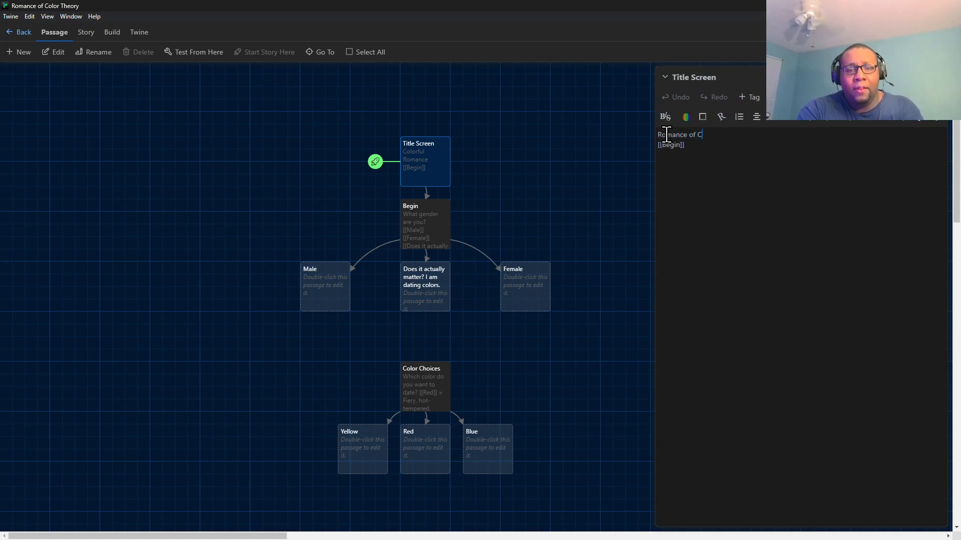
type("olor Theory")
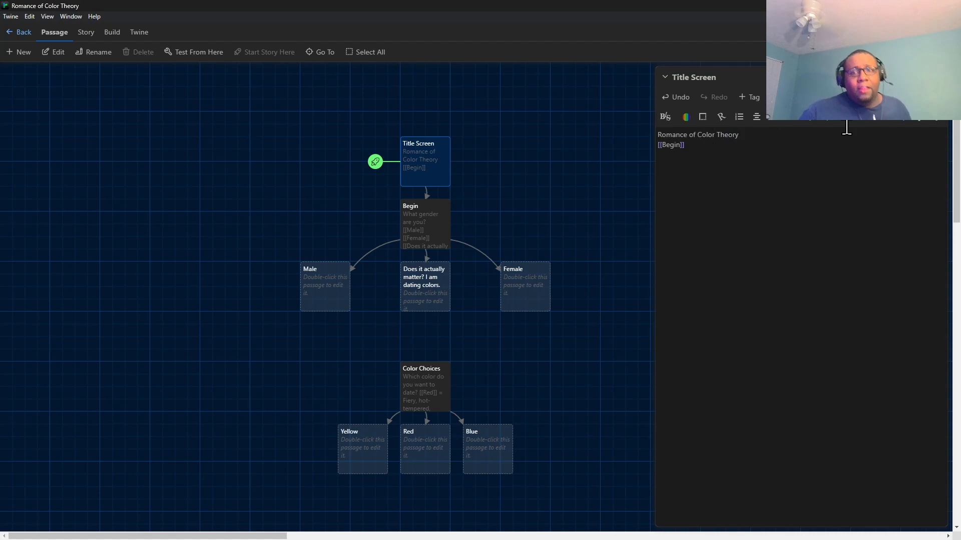
Test the story from the Title Screen passage in the browser, close the test page and return to Twine.
left_click(883, 97)
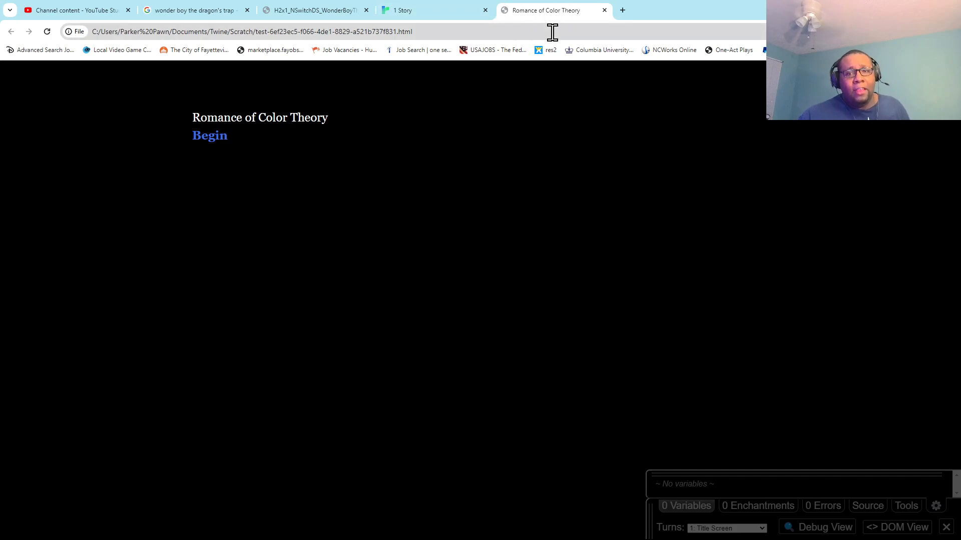
left_click(603, 10)
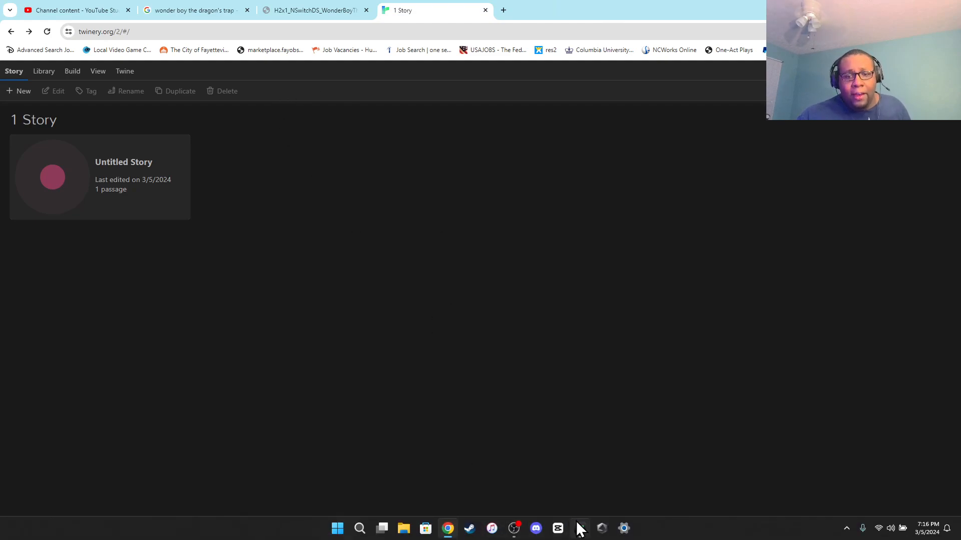
left_click(580, 533)
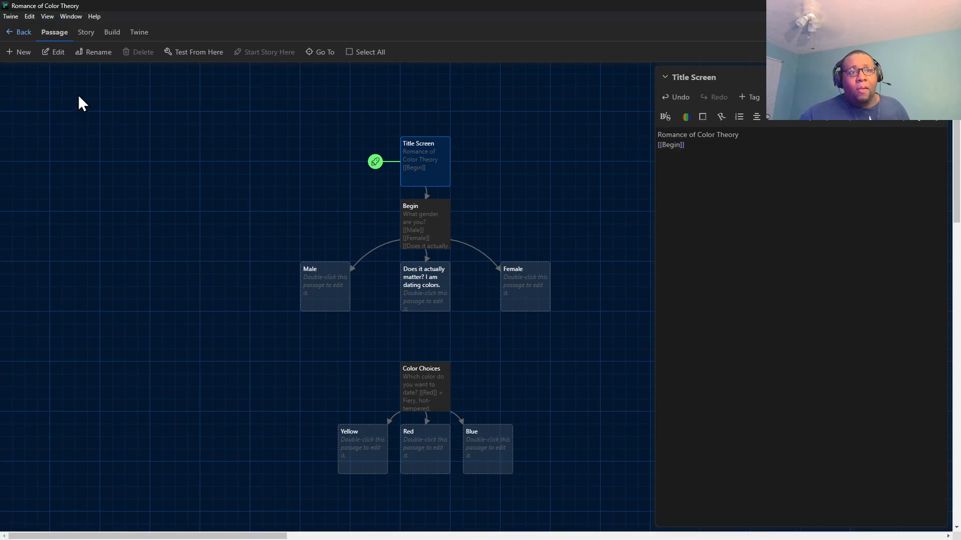
Add the line "(Primary Edition)" between the title and the Begin link in the Title Screen passage.
left_click(754, 137)
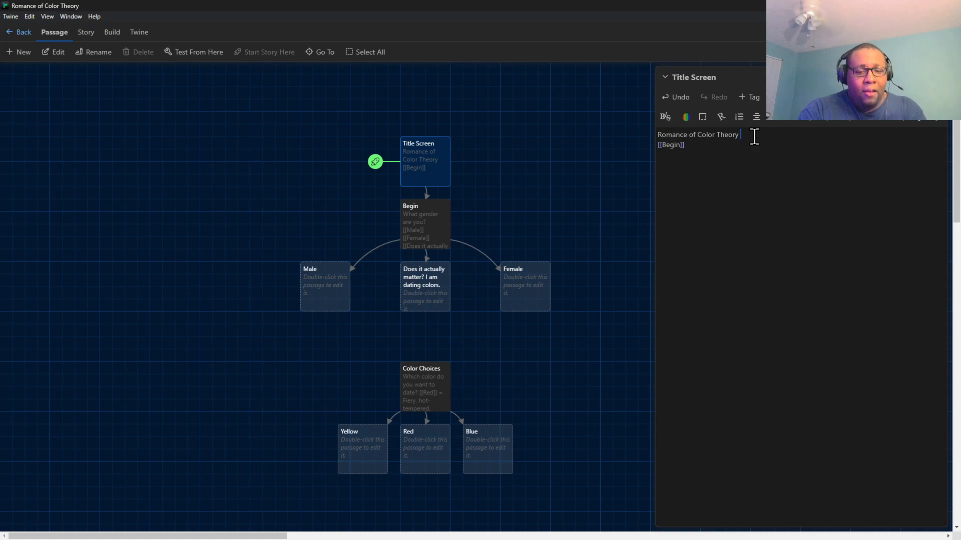
key("Return")
type("Primar")
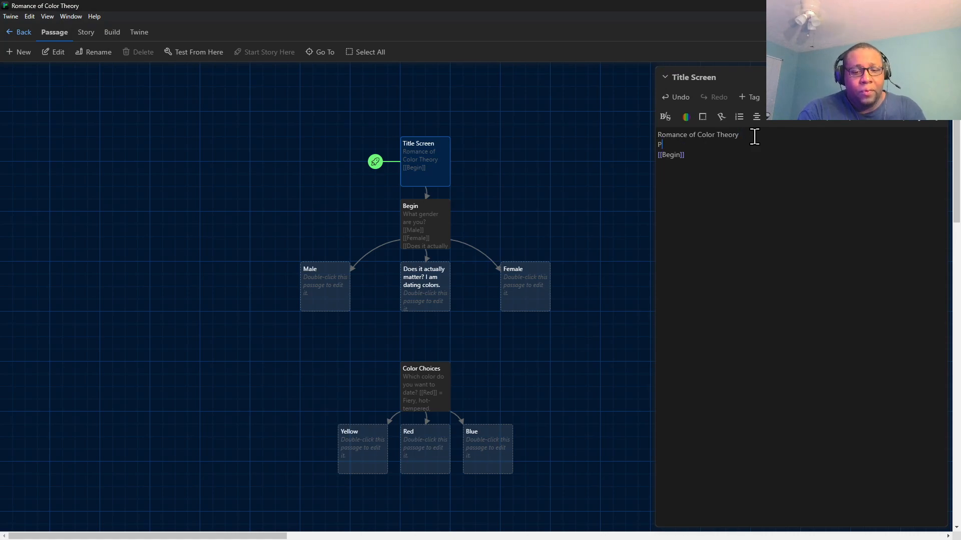
key("BackSpace")
key("BackSpace")
key("BackSpace")
key("BackSpace")
key("BackSpace")
key("BackSpace")
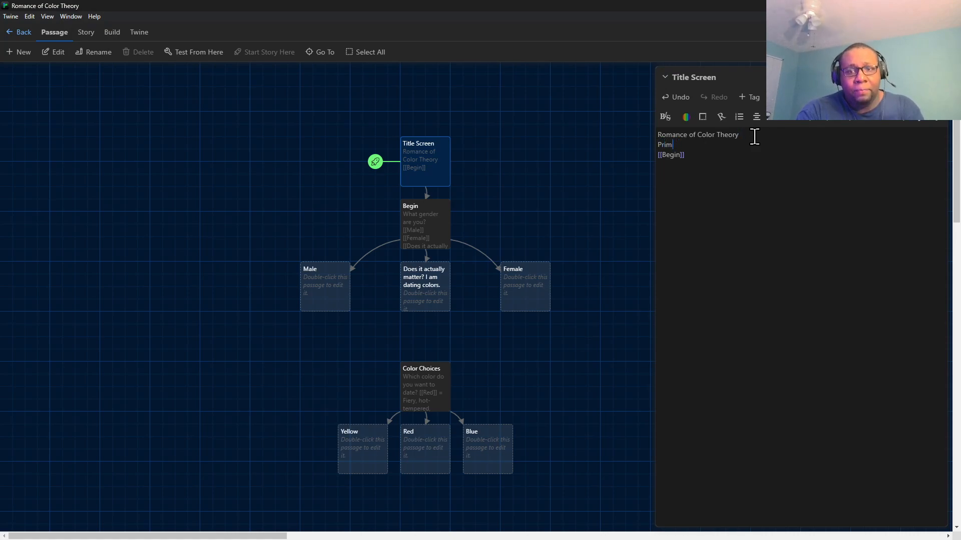
type("(")
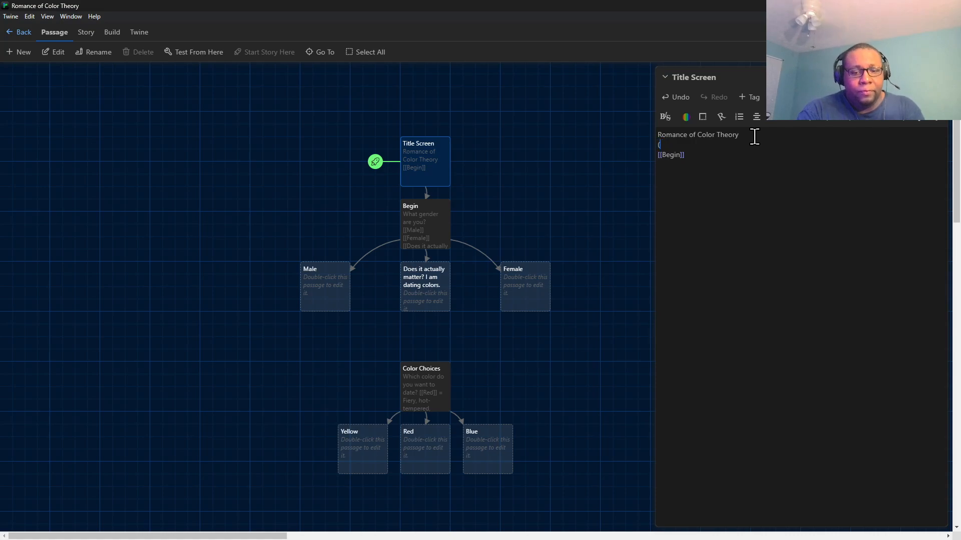
type("Primary ")
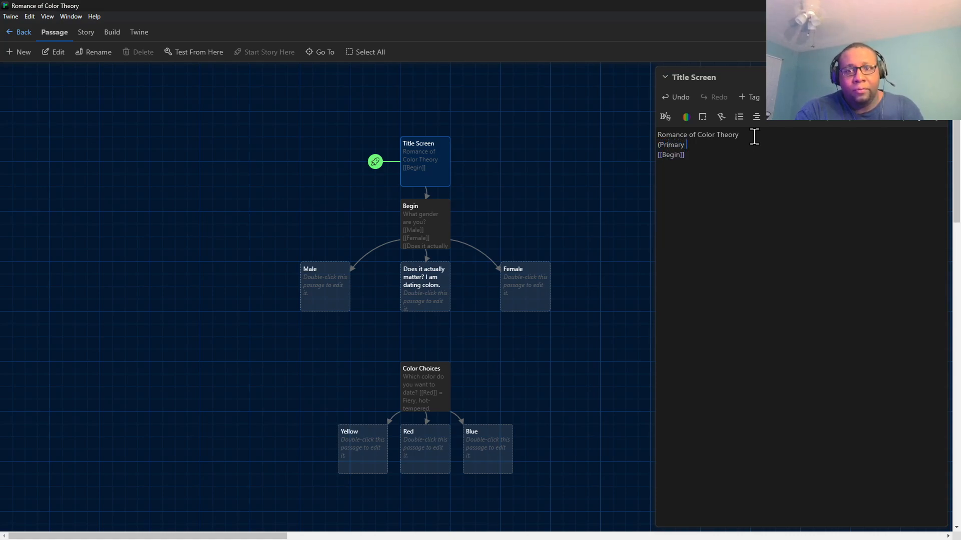
type("Edition)")
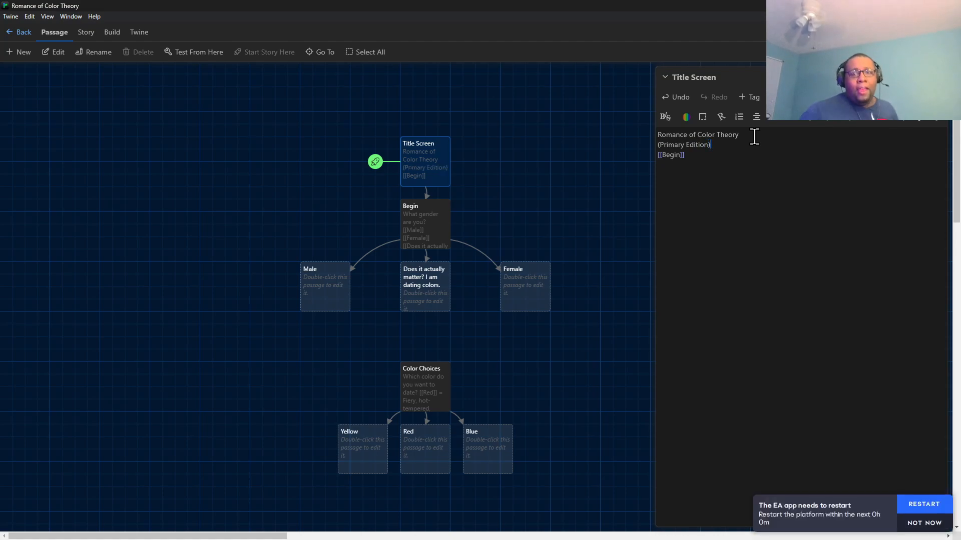
Insert a blank line above and below "(Primary Edition)" in the Title Screen passage.
left_click_drag(736, 160, 658, 140)
left_click(731, 150)
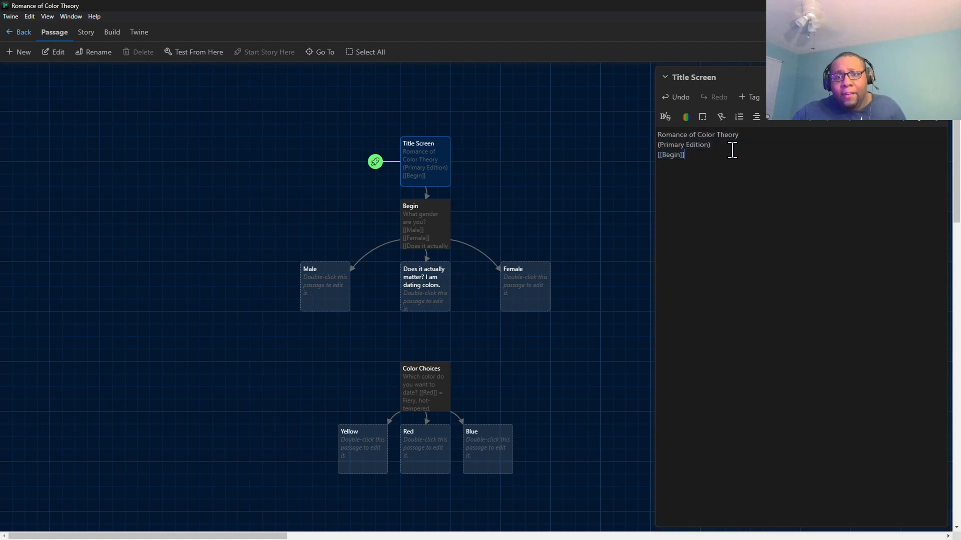
left_click(659, 144)
key("Return")
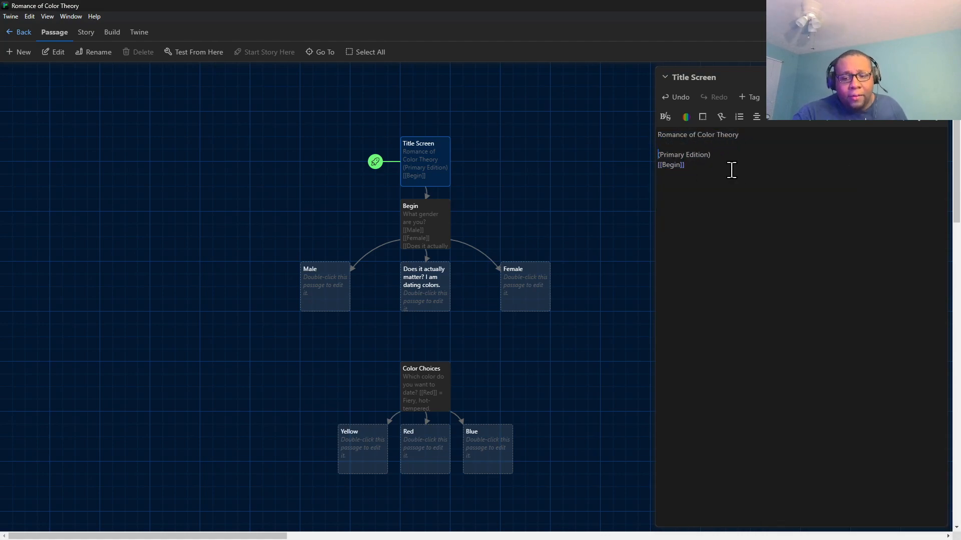
key("Down")
key("Return")
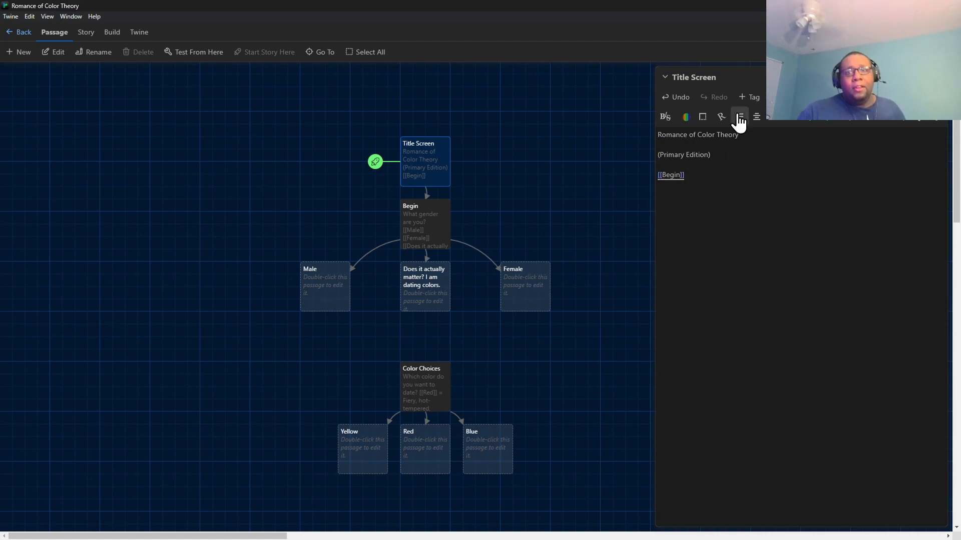
Apply center alignment with a centered placement to all the text in the Title Screen passage.
left_click_drag(710, 177, 647, 137)
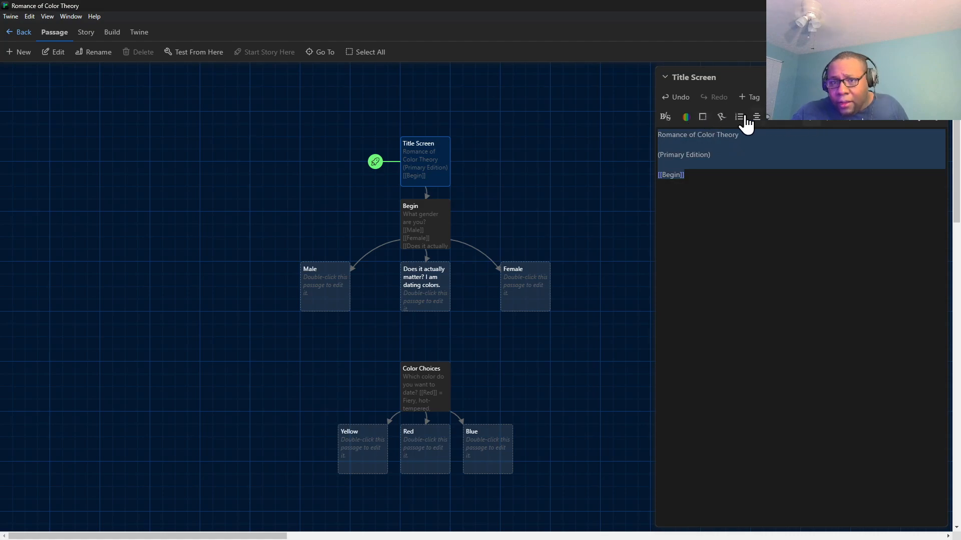
mouse_move(756, 120)
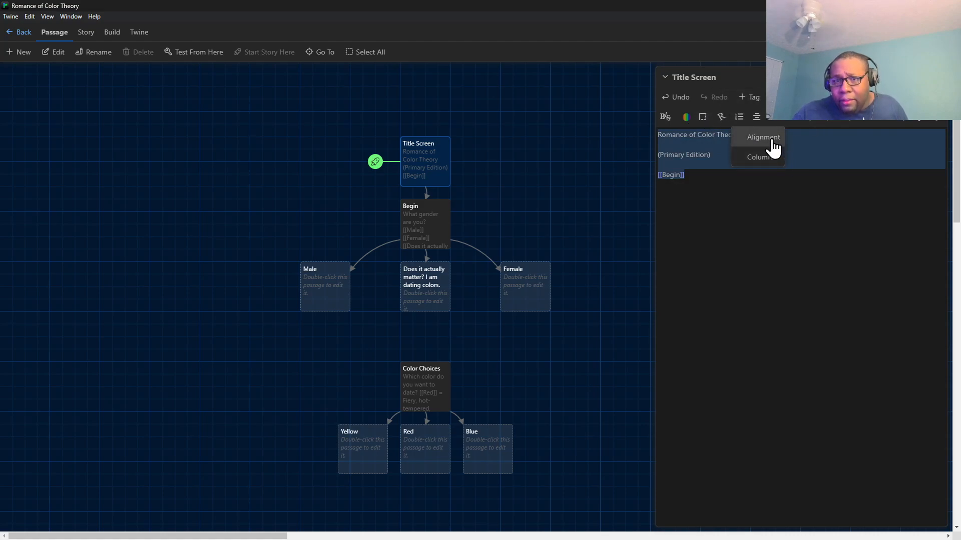
left_click(775, 139)
left_click(748, 202)
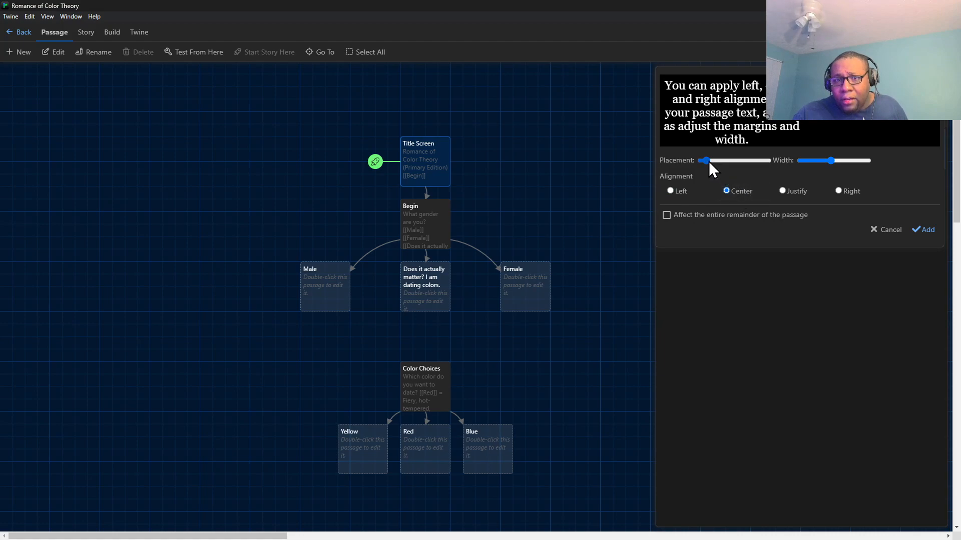
left_click_drag(708, 160, 735, 166)
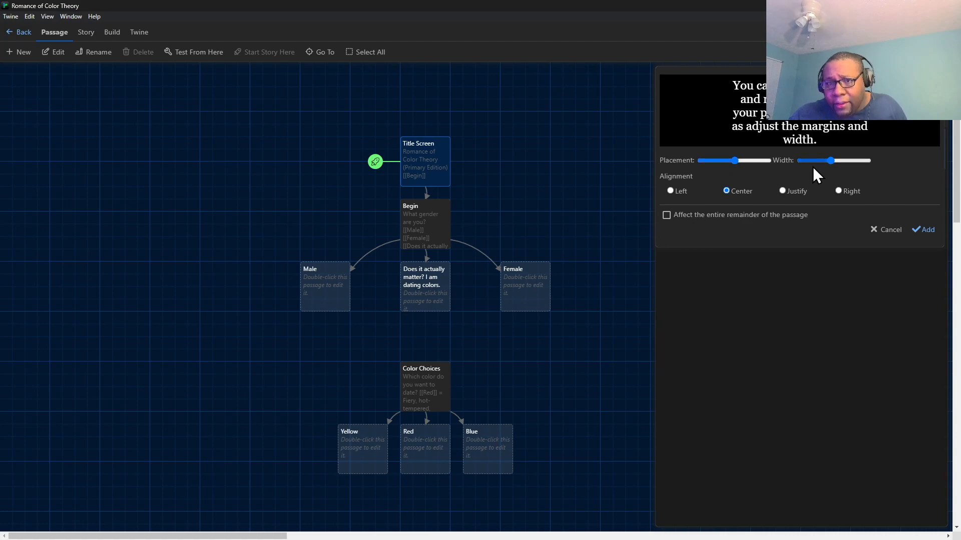
mouse_move(831, 160)
left_mouse_down()
mouse_move(819, 161)
mouse_move(830, 160)
left_mouse_up()
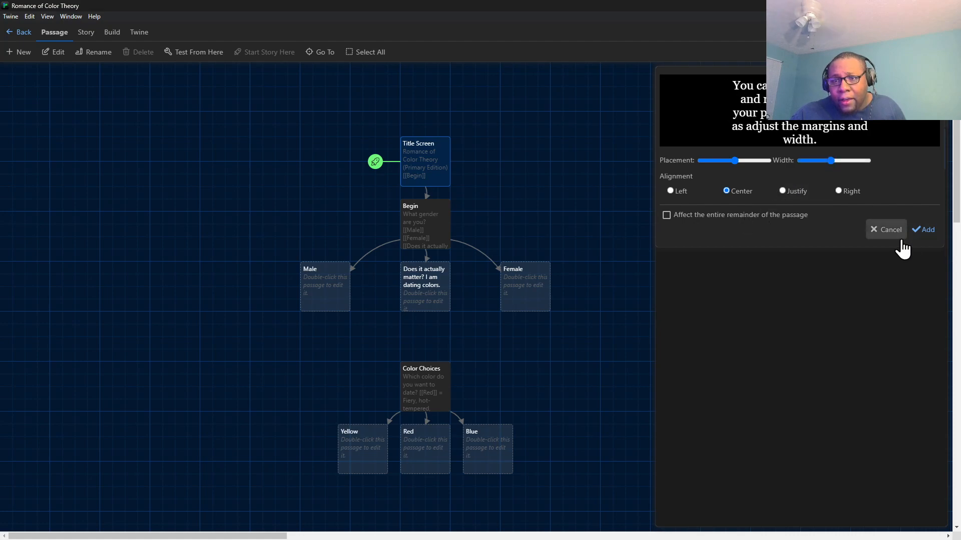
left_click(924, 230)
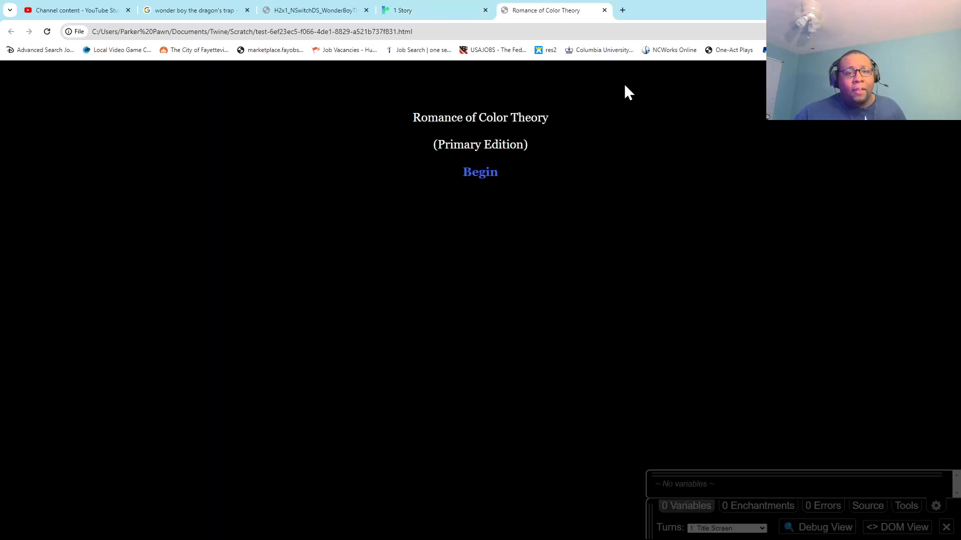
Check the centered title screen in the browser test page, close it and return to the Twine desktop editor.
left_click(604, 10)
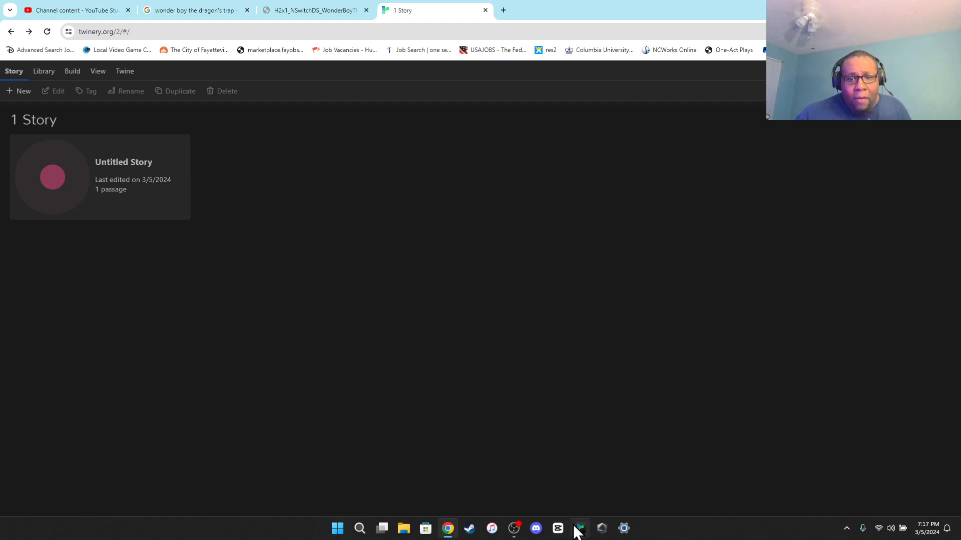
left_click(578, 528)
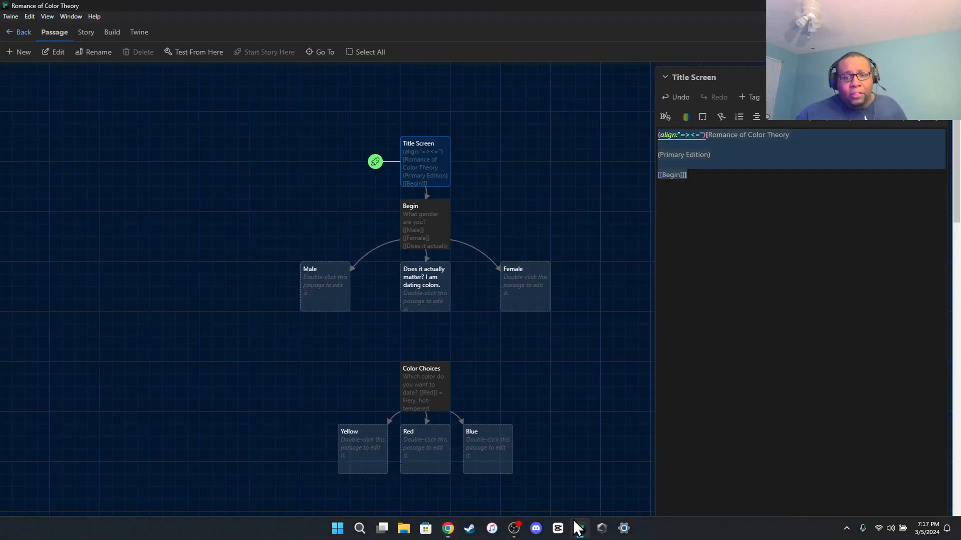
left_click(700, 196)
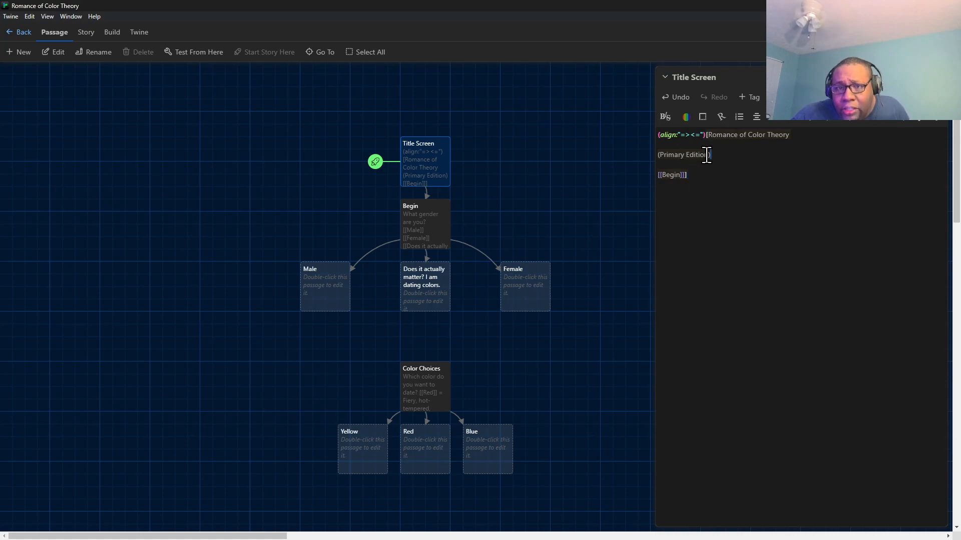
Examine the flat text and background colour options for the "(Primary Edition)" line, and cancel without applying them.
left_click_drag(708, 155, 656, 156)
left_click(685, 117)
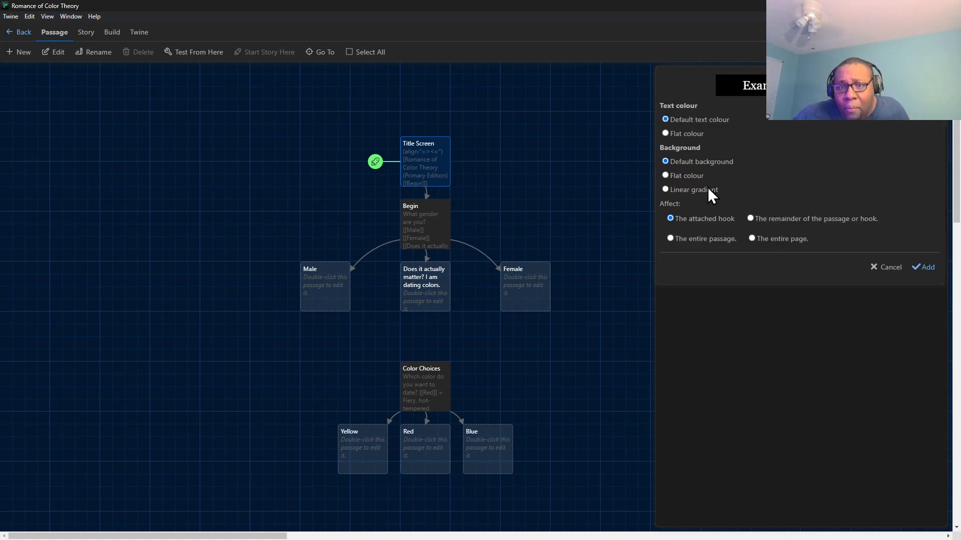
left_click(695, 136)
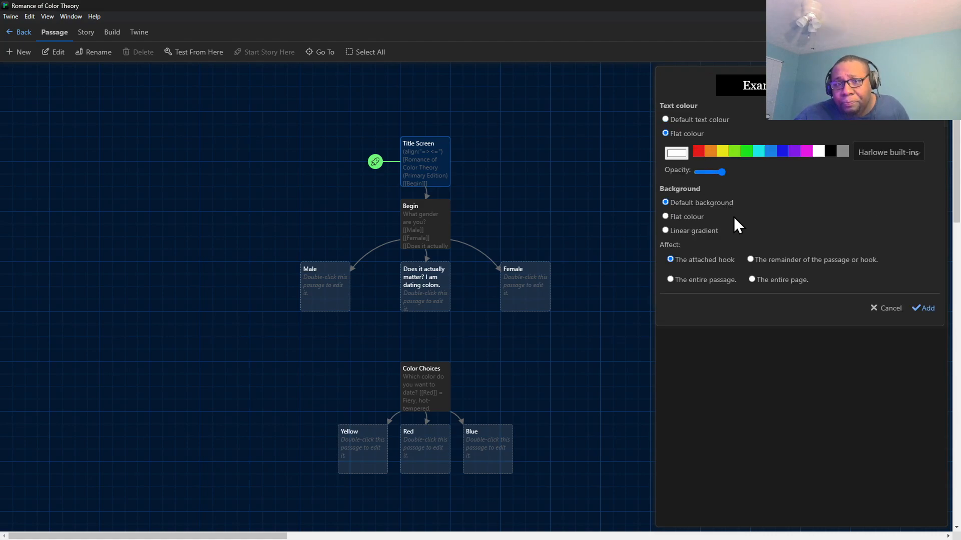
left_click(694, 218)
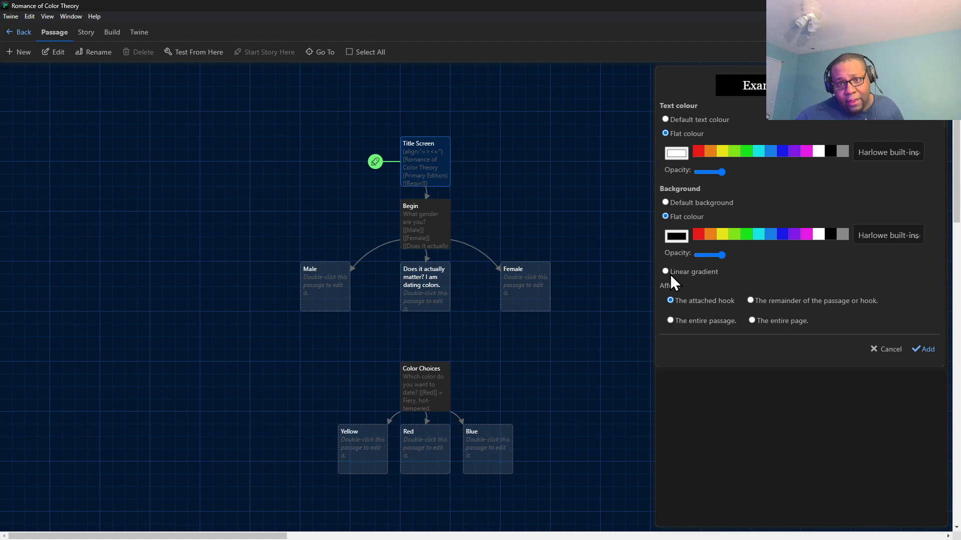
left_click(680, 153)
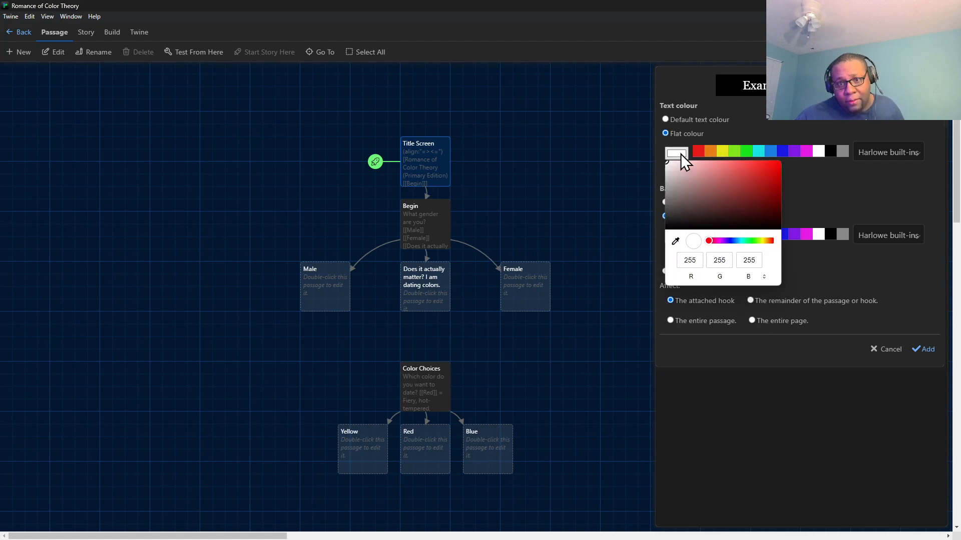
left_click(853, 208)
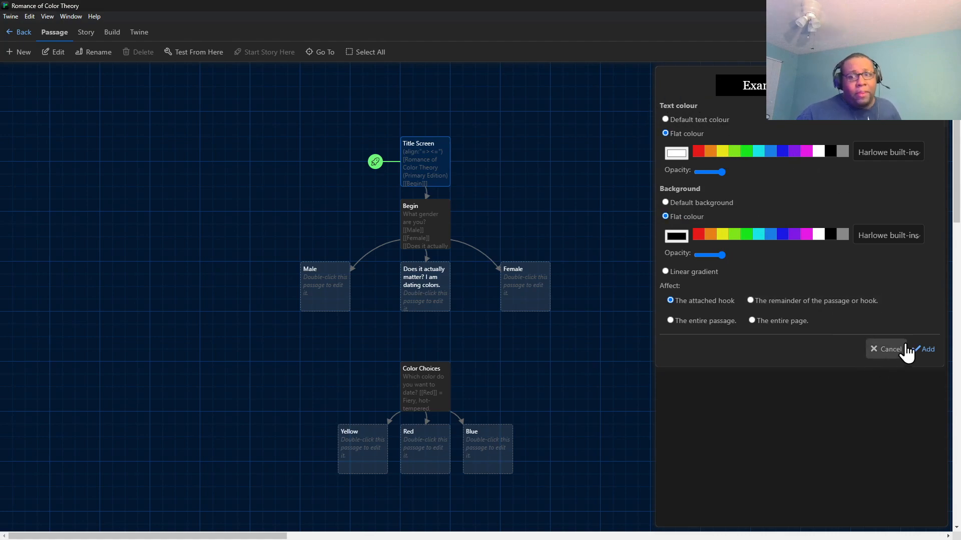
left_click(872, 350)
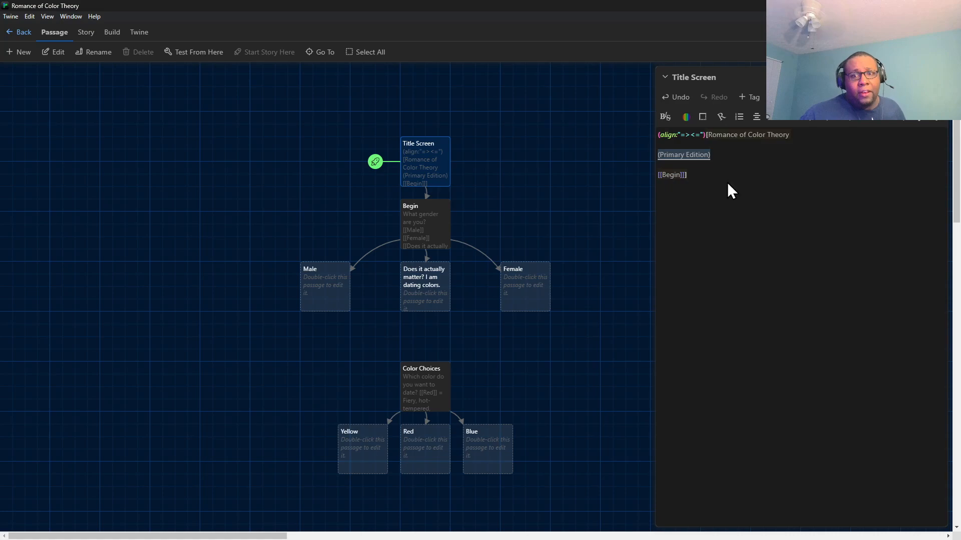
Open the Begin passage to review its choices, and delete every passage except Title Screen.
left_click(414, 223)
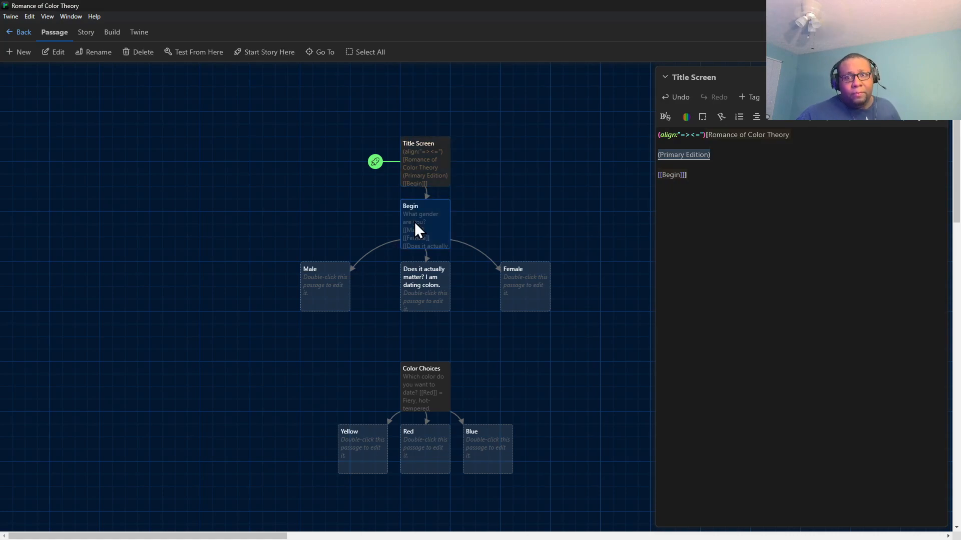
double_click(414, 224)
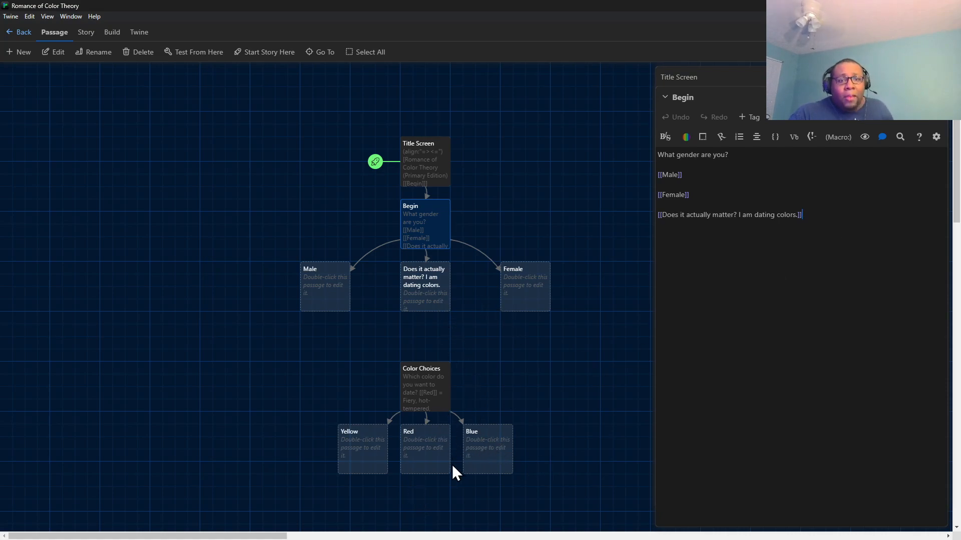
left_click(464, 455)
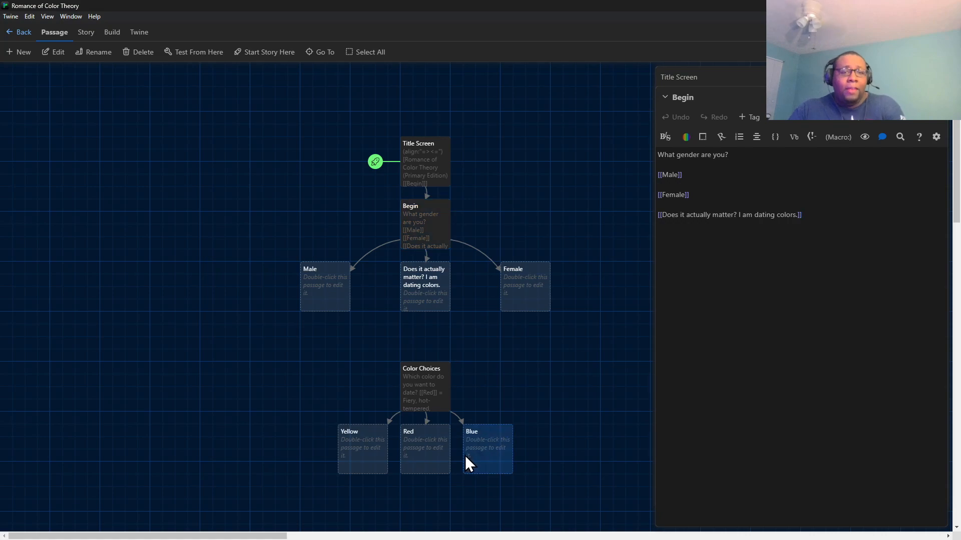
left_click(413, 452, "ctrl")
left_click(367, 452, "ctrl")
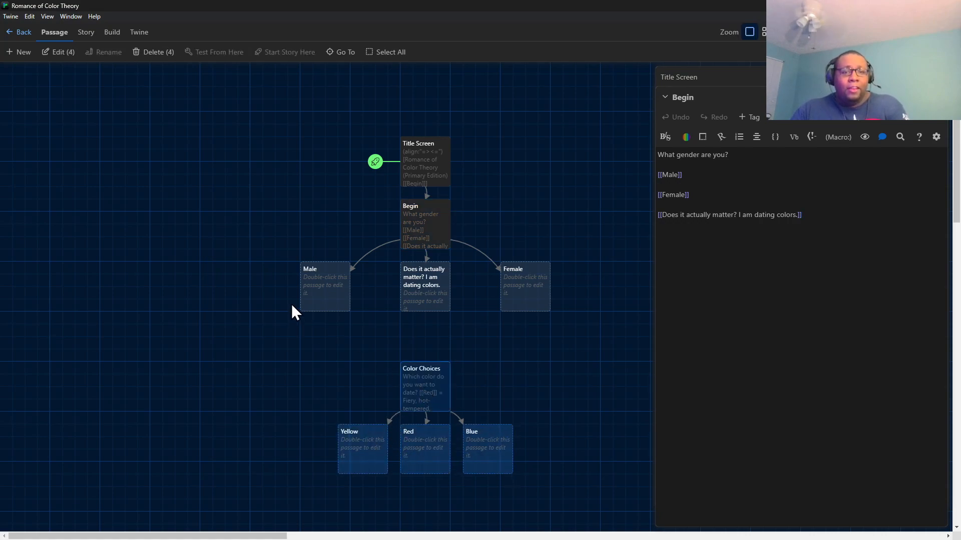
left_click(417, 226, "ctrl")
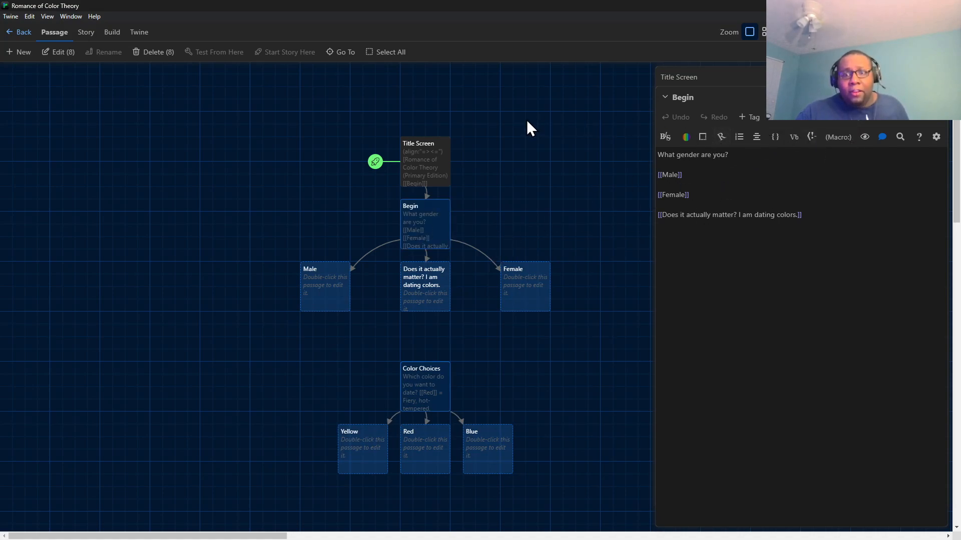
left_click(157, 52)
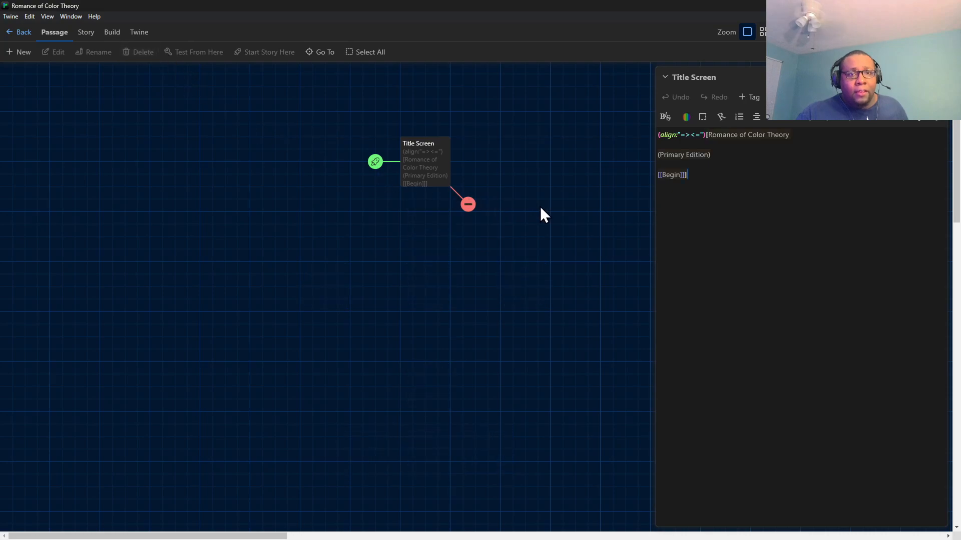
Examine the Title Screen passage's broken link marker and the matching Begin link in its text.
left_click(431, 180)
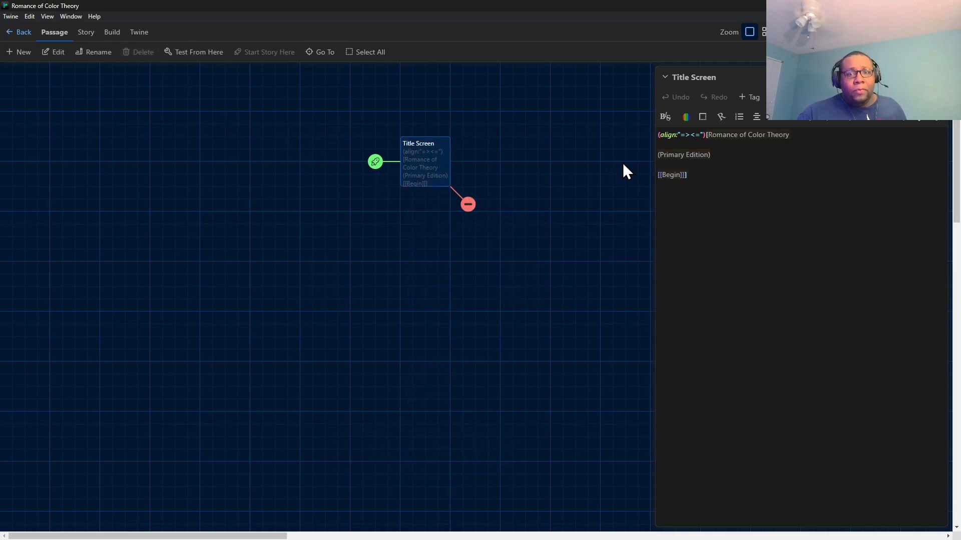
left_click(468, 202)
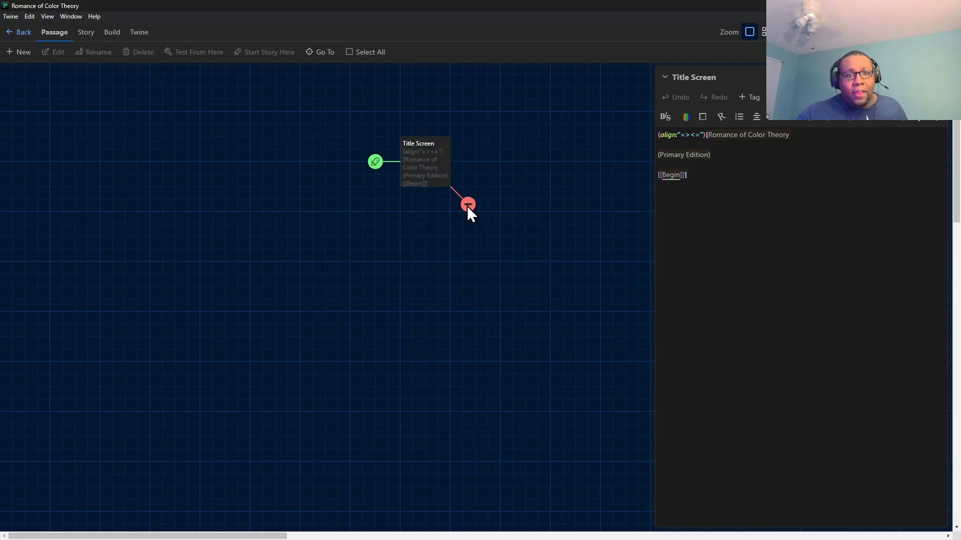
left_click(684, 175)
left_click(679, 175)
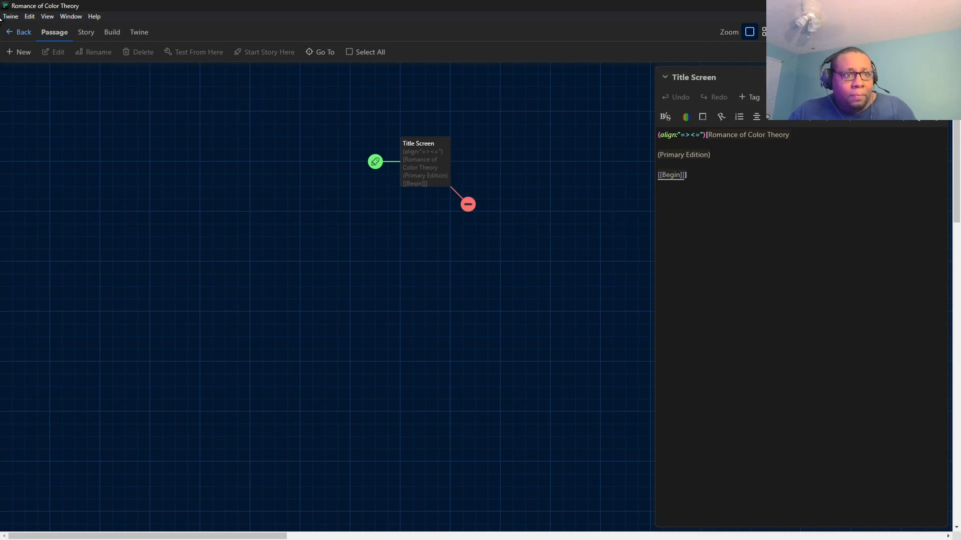
left_click(34, 16)
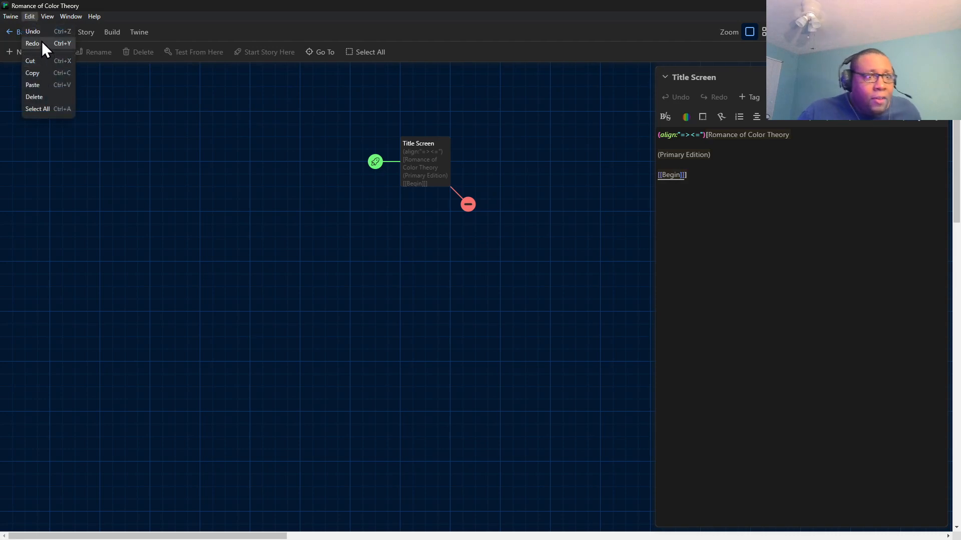
left_click(41, 32)
left_click(28, 16)
left_click(35, 34)
left_click(29, 17)
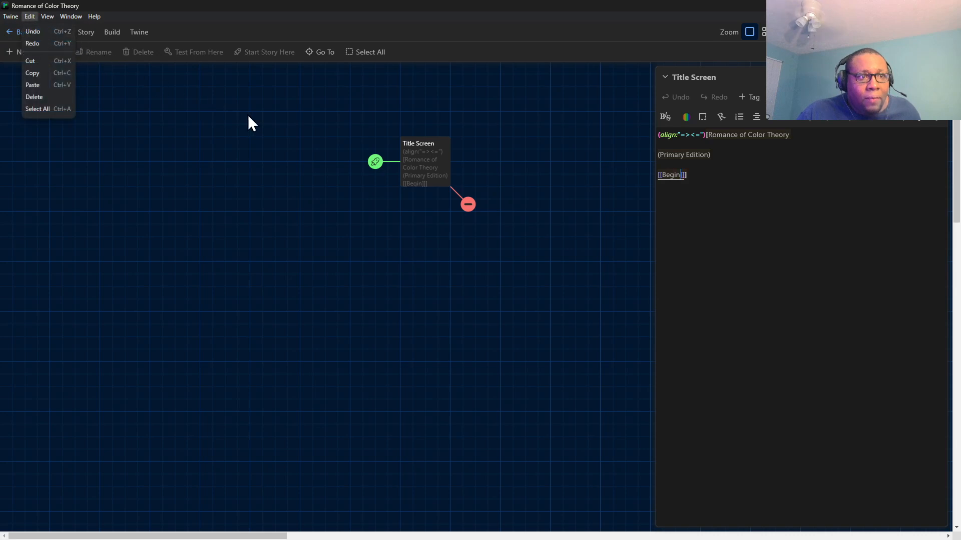
left_click(502, 197)
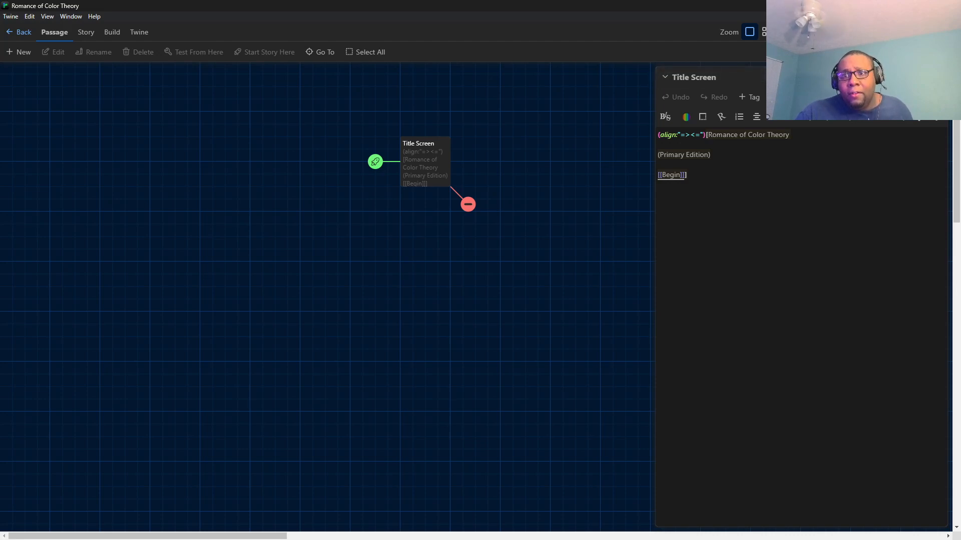
Undo the passage deletion, and delete every passage again except Title Screen and Begin.
left_click(821, 32)
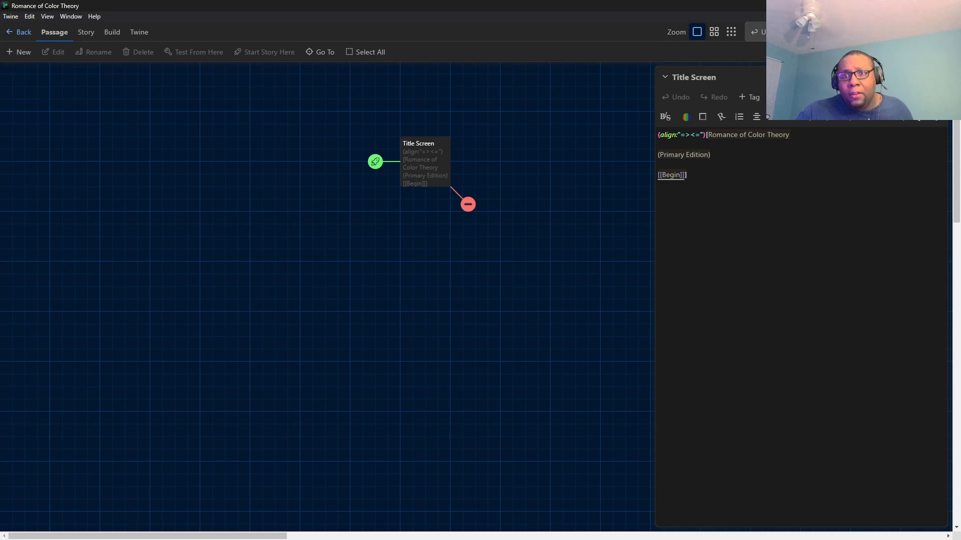
left_click(801, 33)
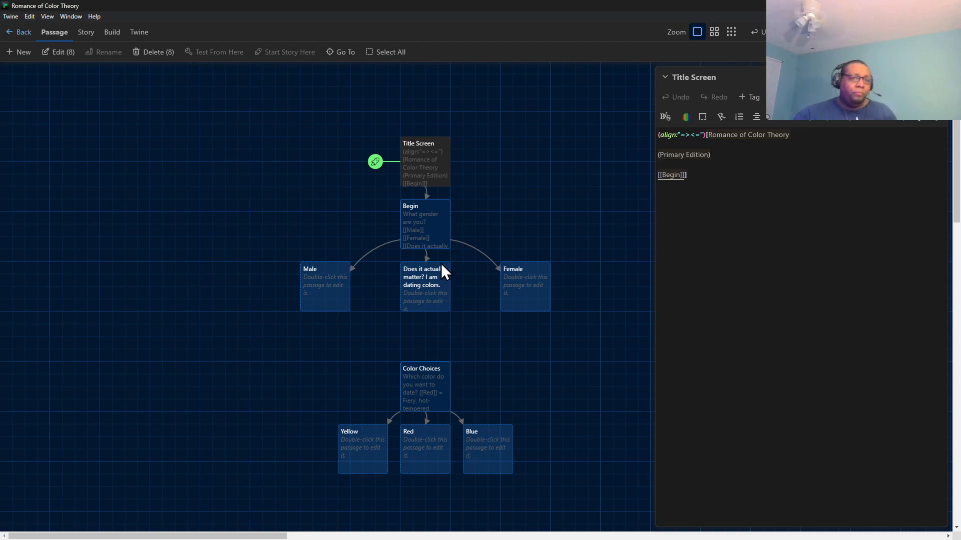
left_click(435, 229, "ctrl")
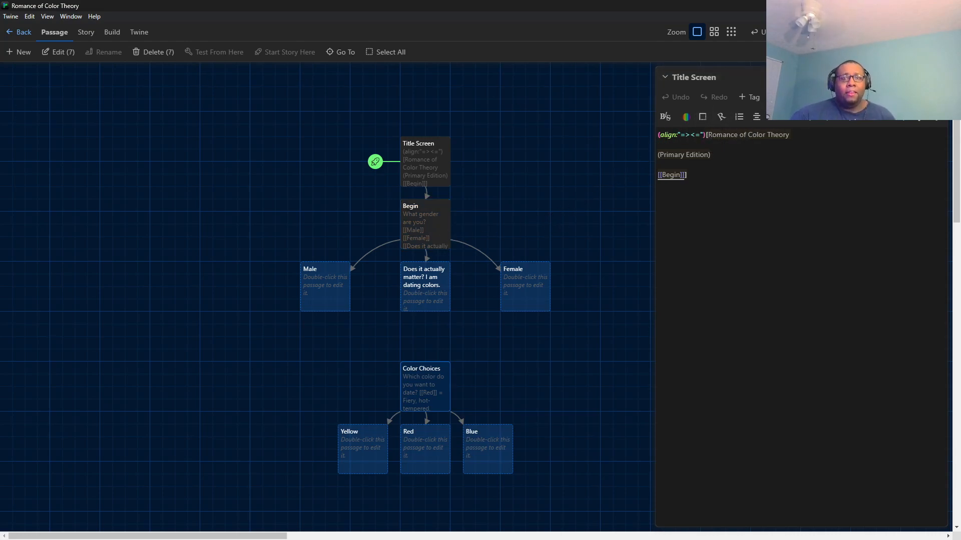
left_click(162, 52)
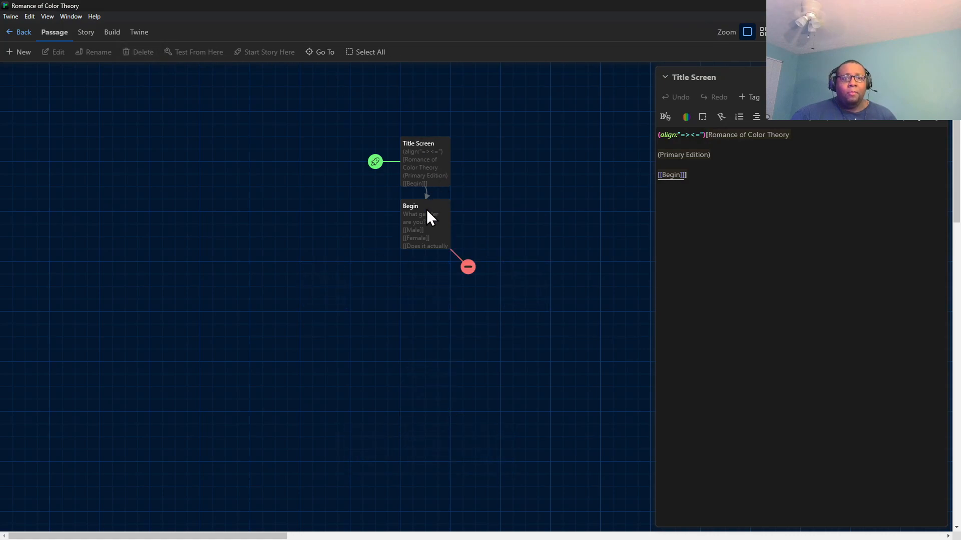
Open the Begin passage and delete all of its gender question and choice text.
left_click(433, 235)
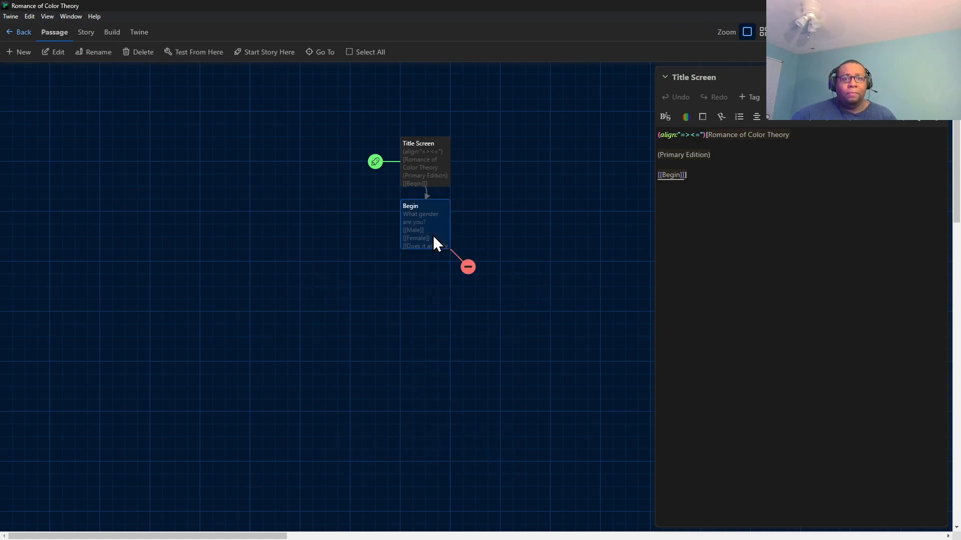
double_click(420, 209)
left_click_drag(821, 217, 641, 156)
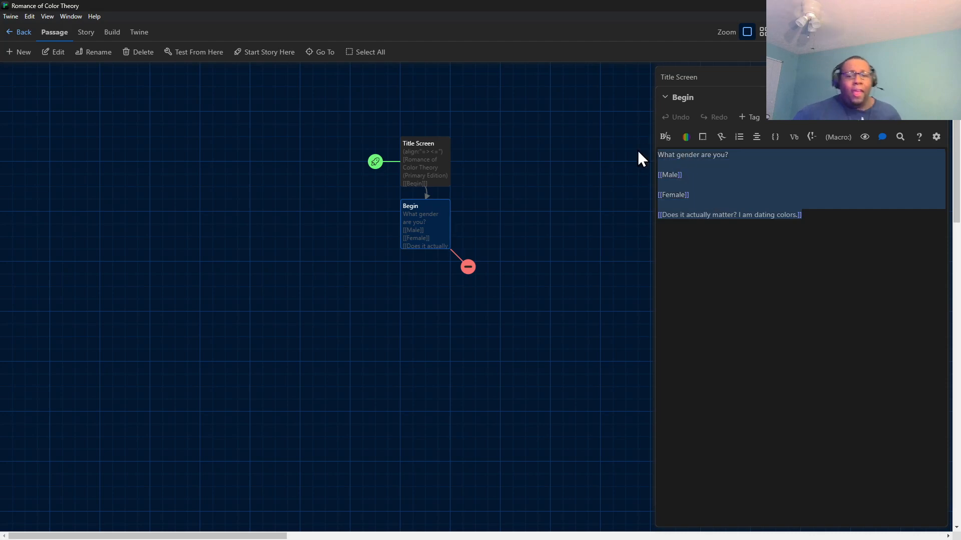
key("BackSpace")
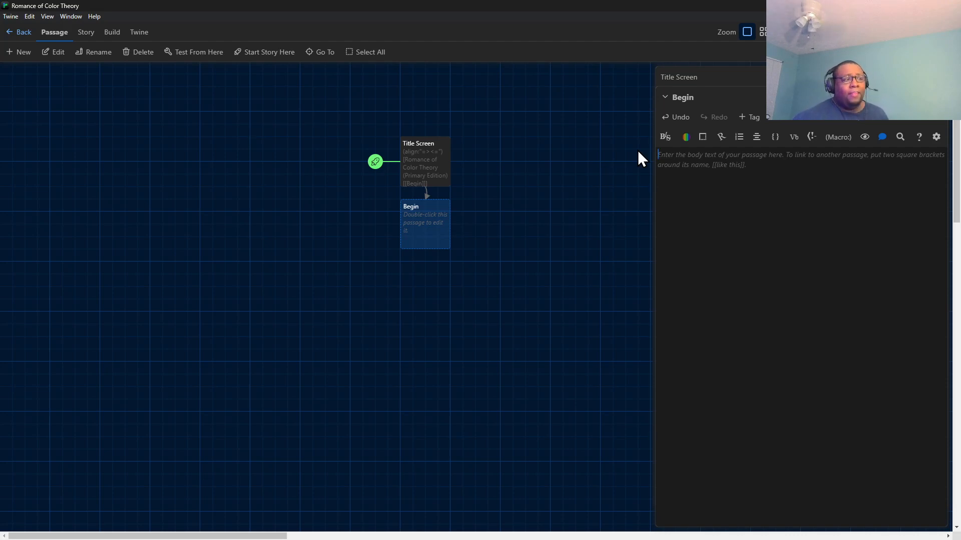
Write "You wake up in a white room. You feel alone, and yet you" in the Begin passage.
mouse_move(470, 539)
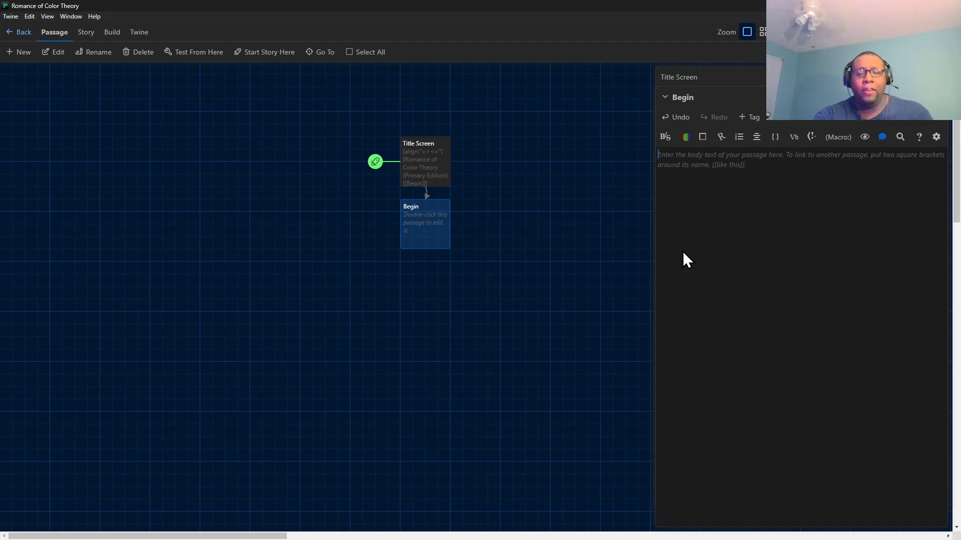
type("You")
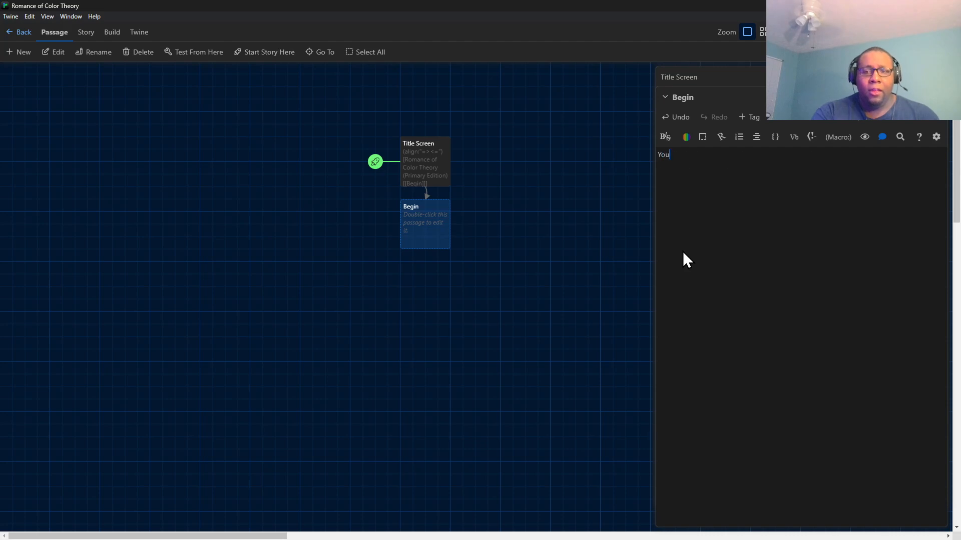
type(" wake up")
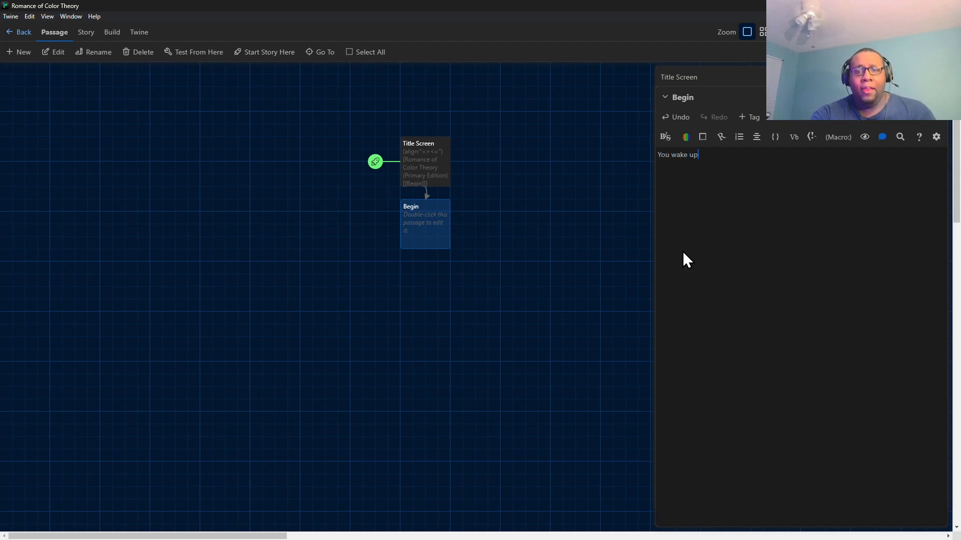
type(" in a ")
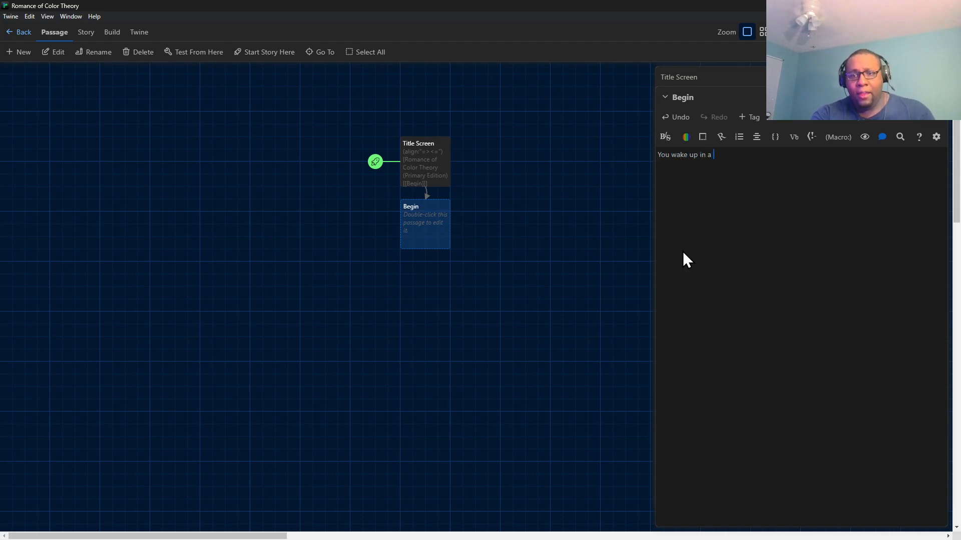
type("white room")
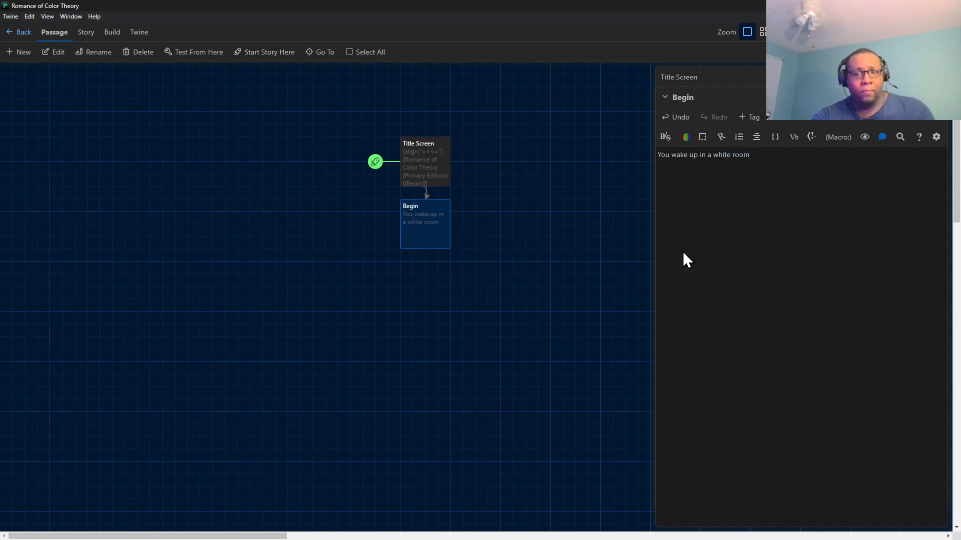
type(". You feel alone, and yet you")
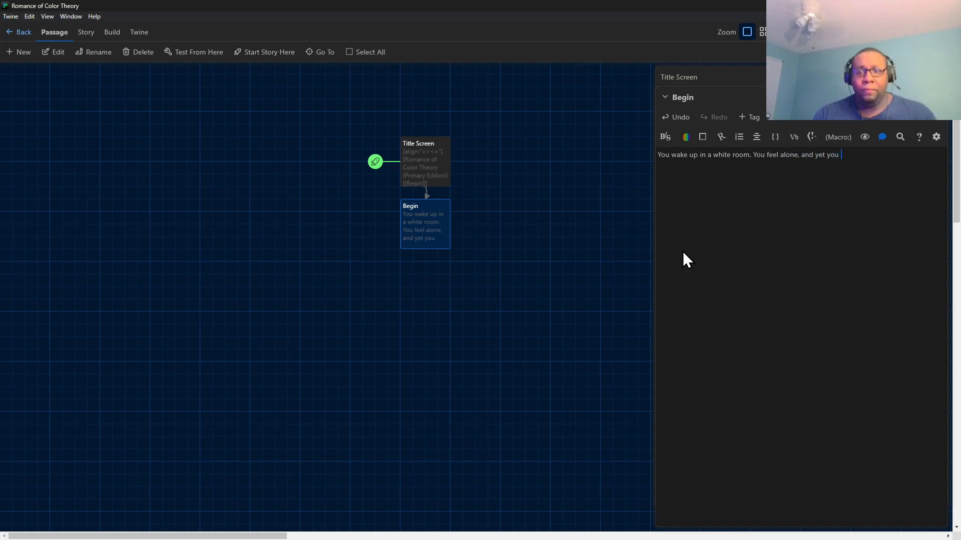
Split the second sentence into its own paragraph after a blank line, and finish it with "know there are others around you.".
left_click(753, 155)
key("Return")
key("Return")
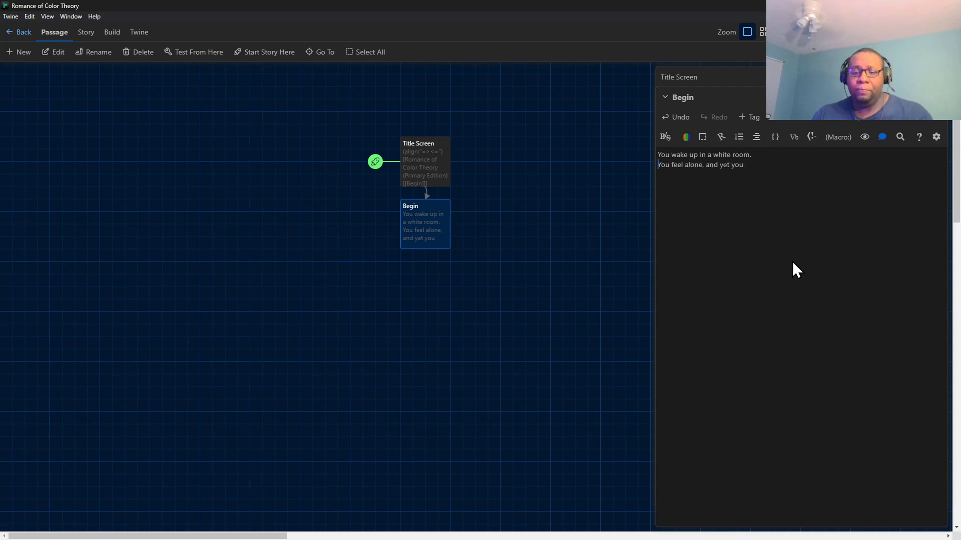
left_click(759, 175)
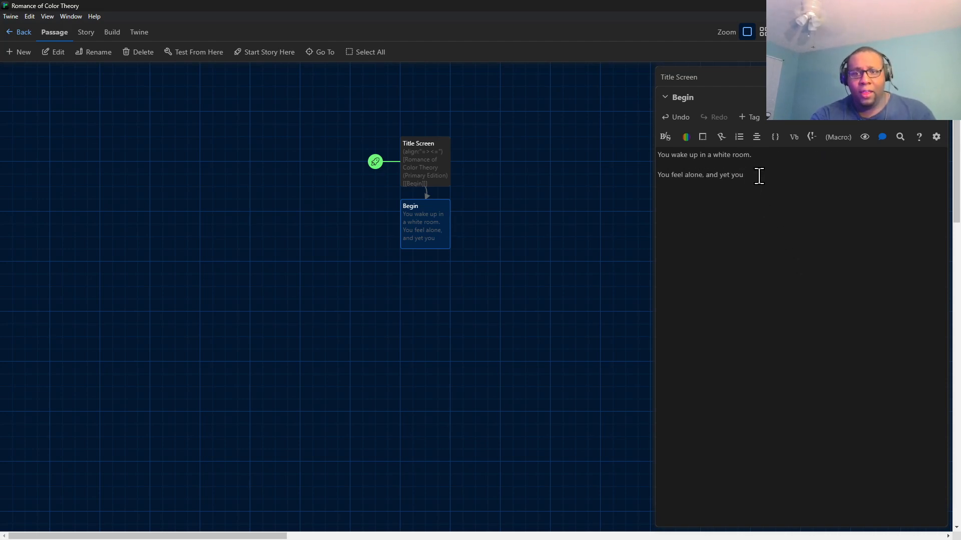
type("k")
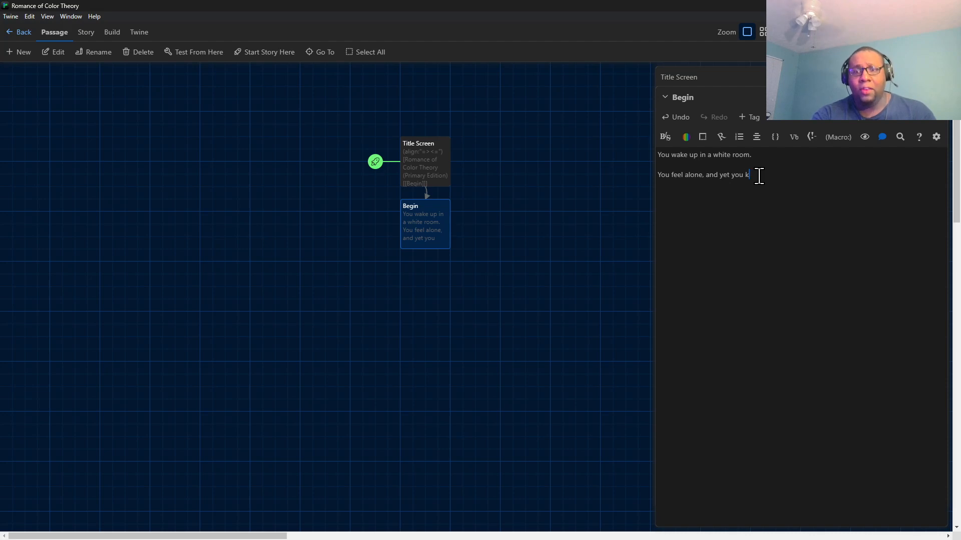
type("now there are ot")
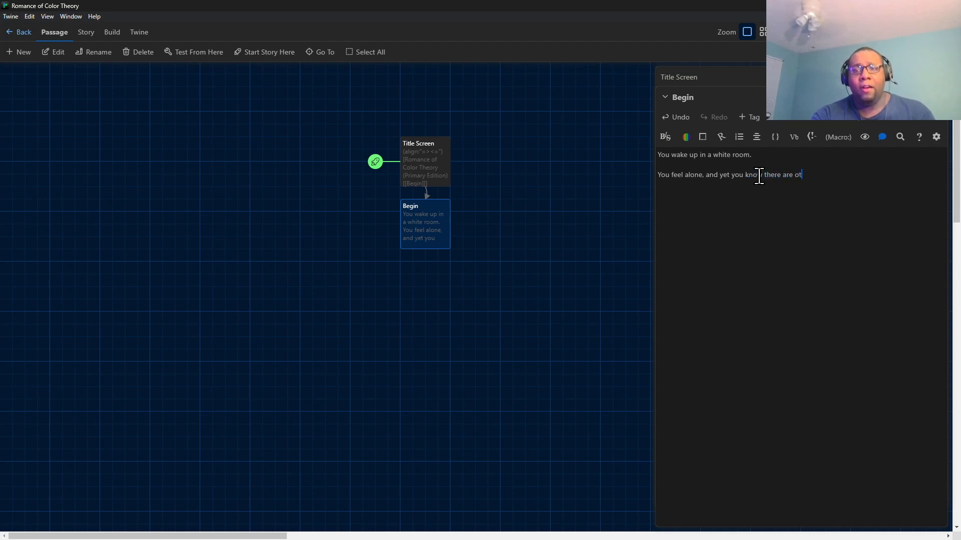
type("hers around you")
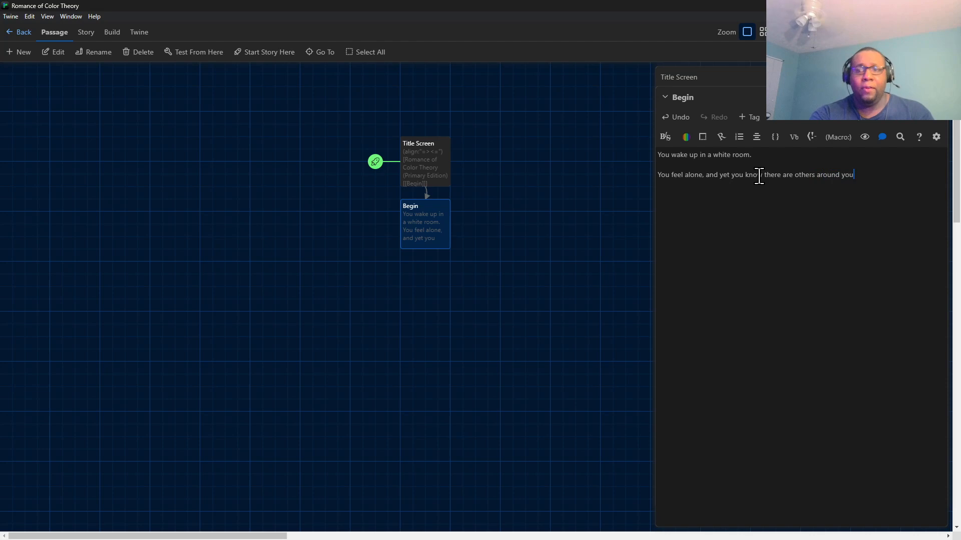
type(".")
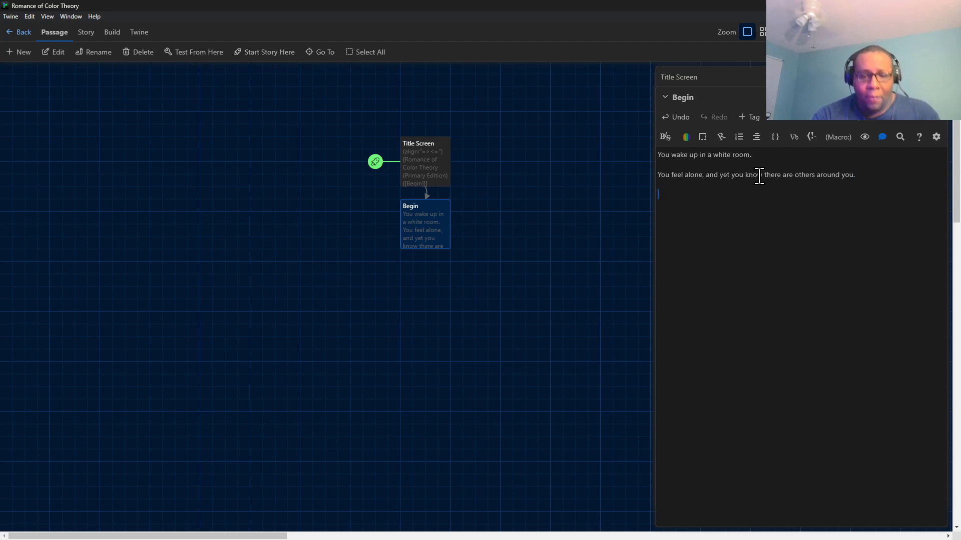
Add the link [[>]] below the Begin passage's text to create a new linked passage.
type("[[")
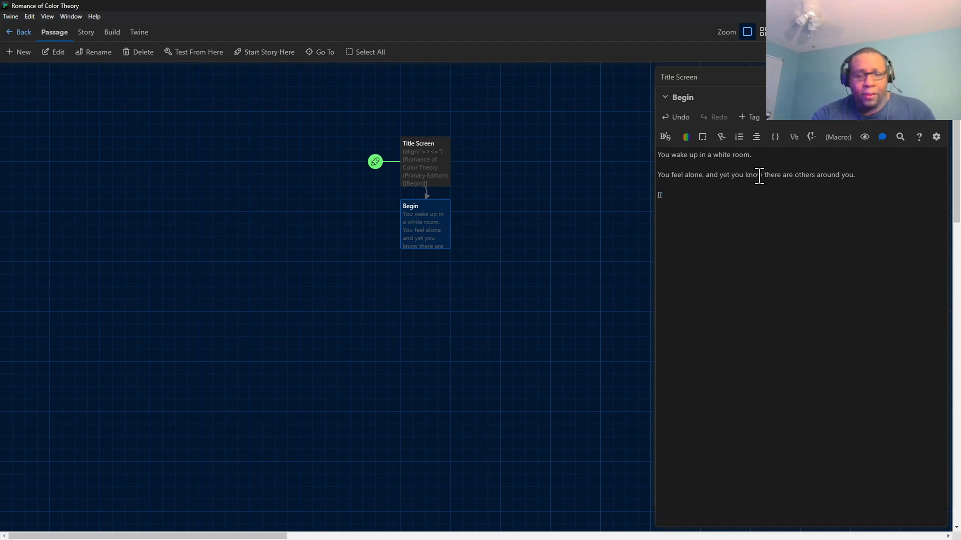
type(">]]")
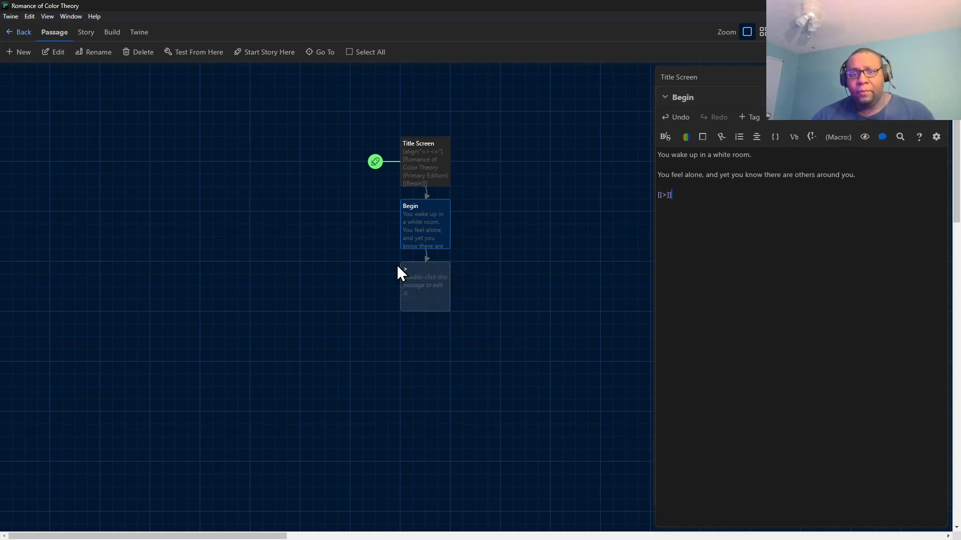
Open the new ">" passage and write "You begin to hear voices" as its opening words.
double_click(433, 270)
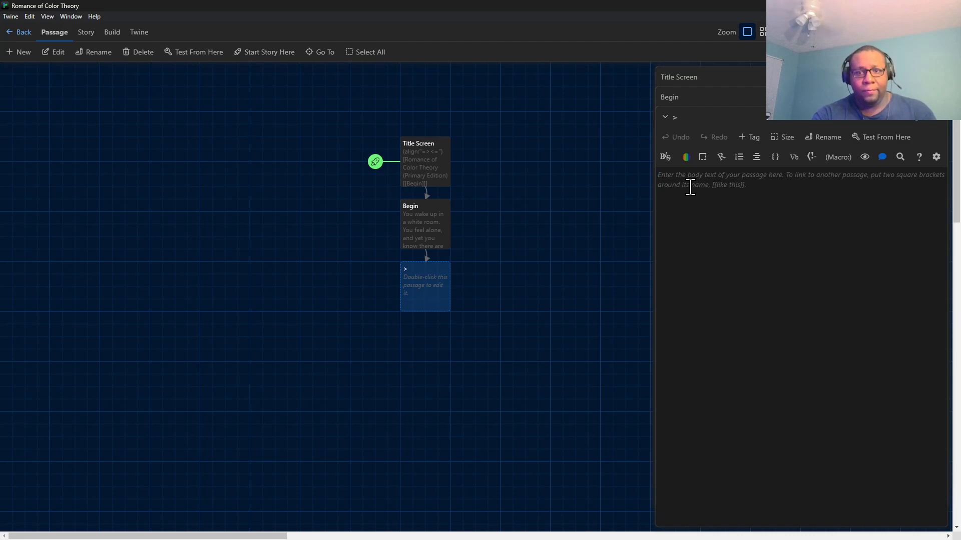
type("You begin")
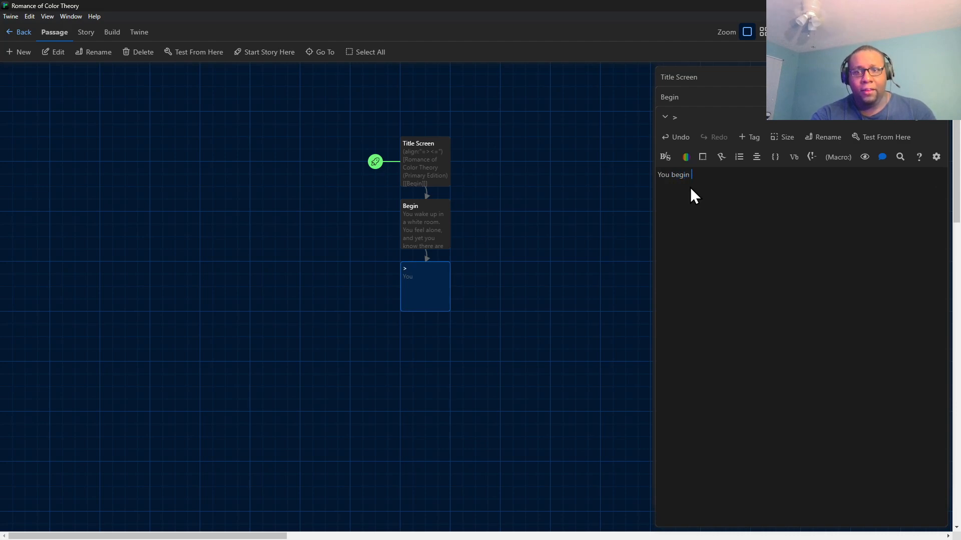
type(" to hear voices")
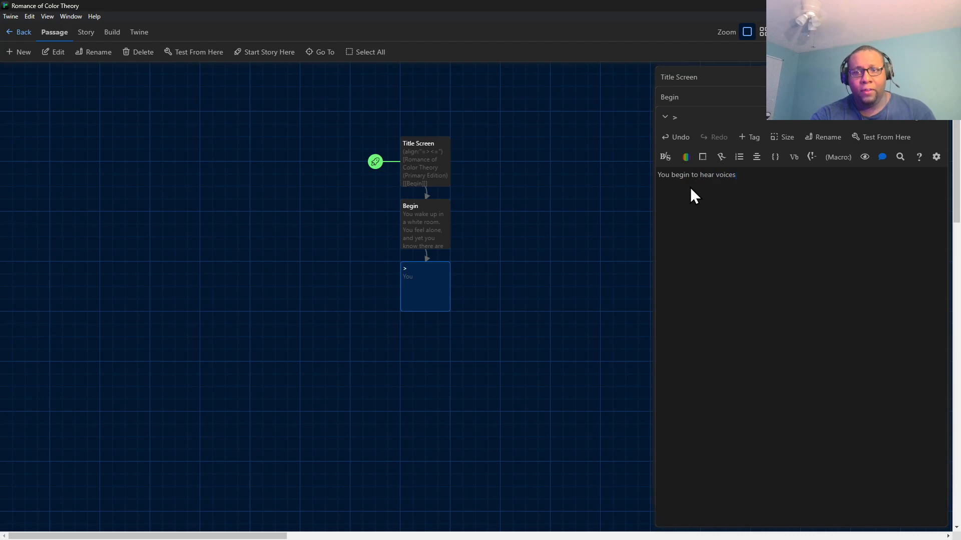
type("ask")
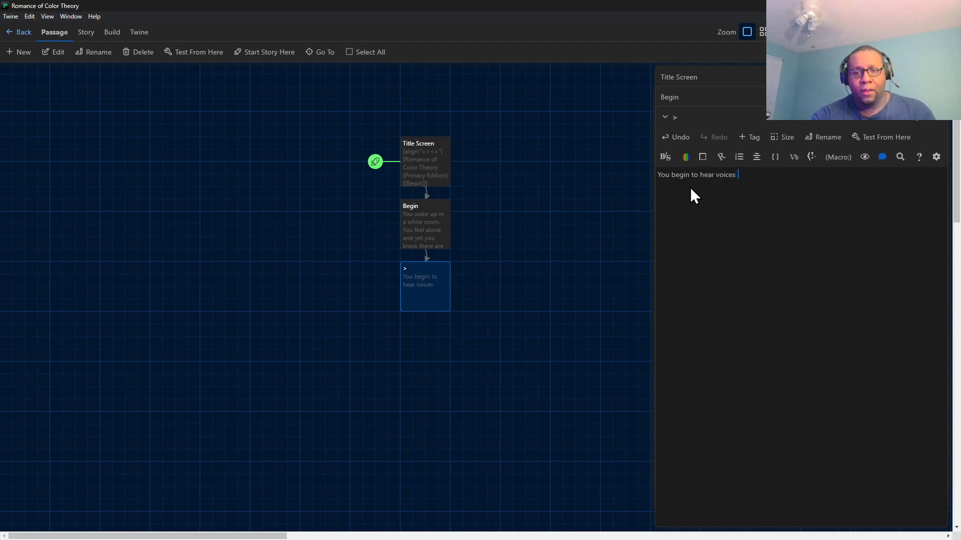
type("ing")
key("BackSpace")
key("BackSpace")
key("BackSpace")
key("BackSpace")
key("BackSpace")
key("BackSpace")
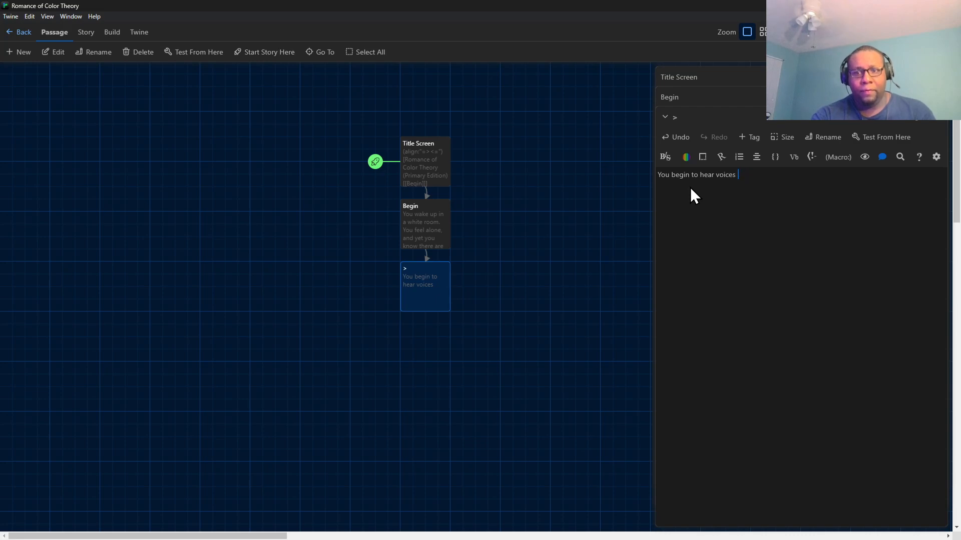
Continue the ">" passage's opening sentence with ". At first, they are mumbling gibberish to you".
type(". At first, they")
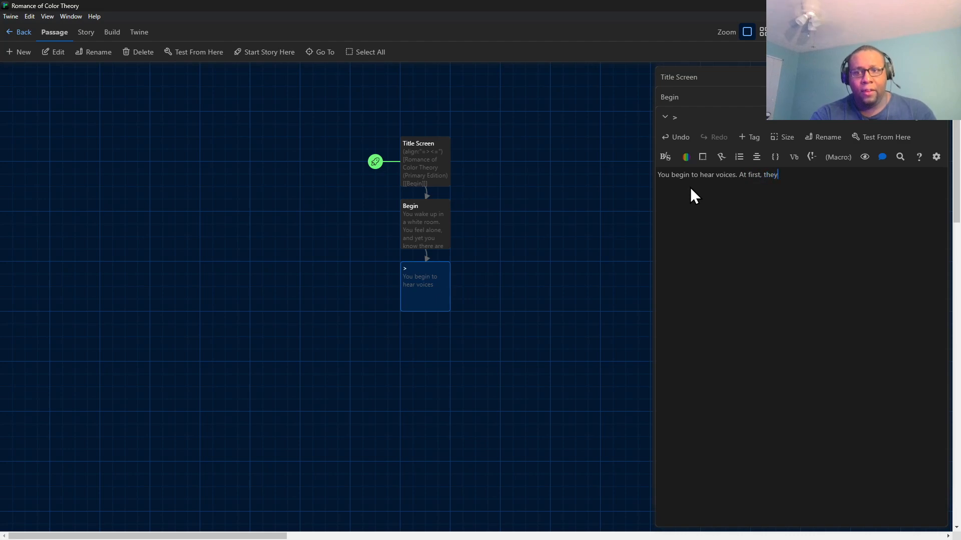
type(" are mumbling gibberis")
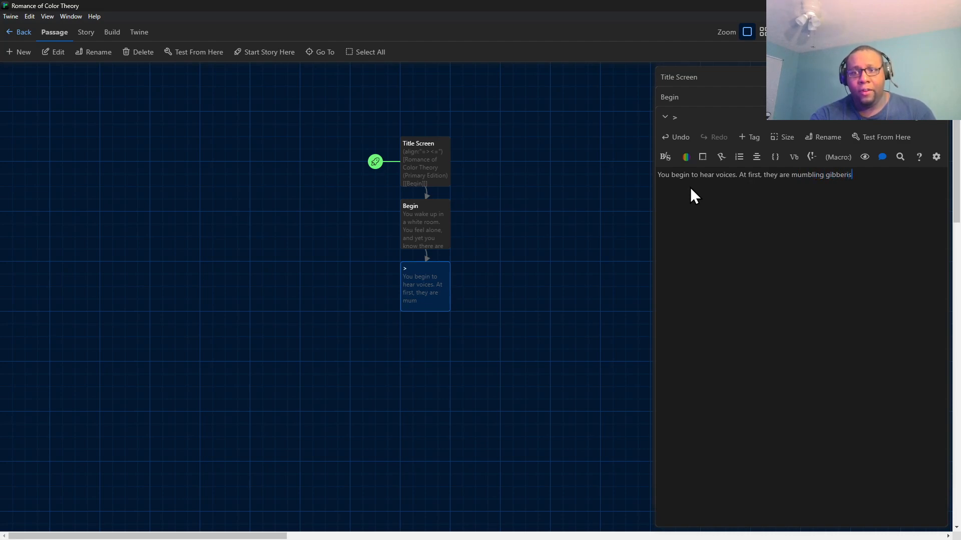
type("h to you")
type(", but event")
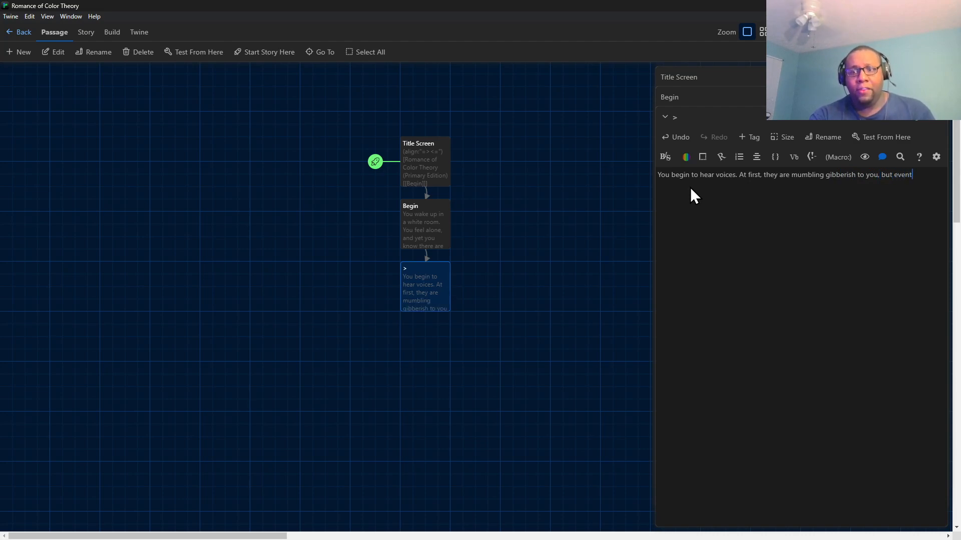
type("ually th")
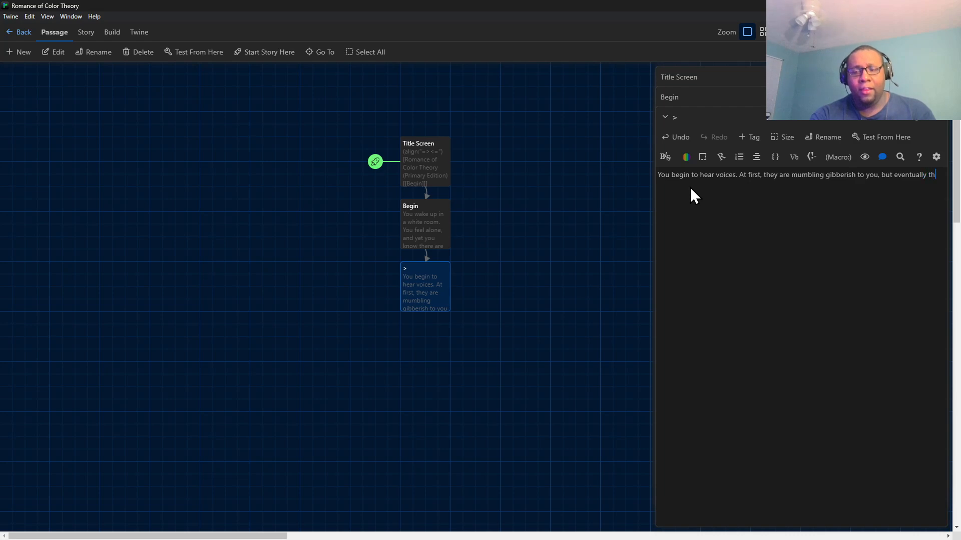
type("ey become ")
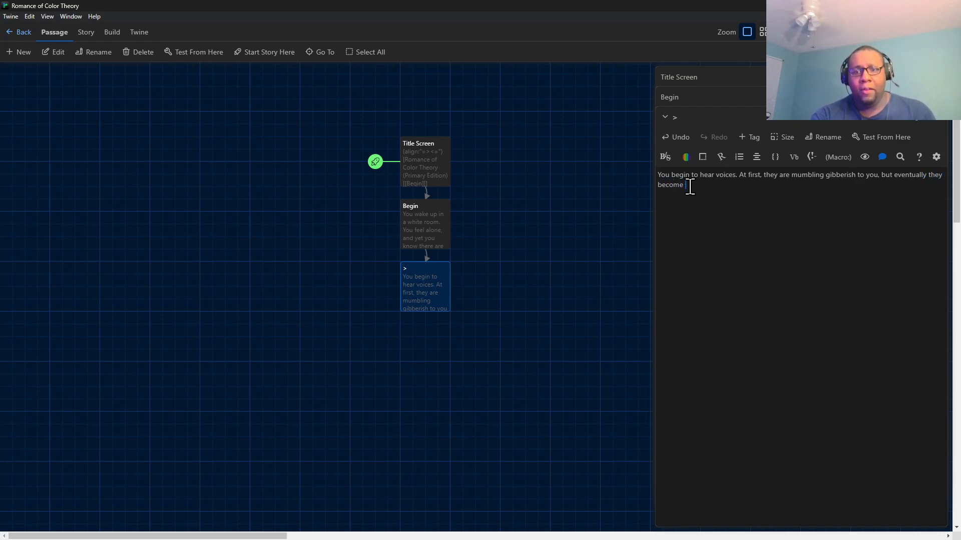
type("as ")
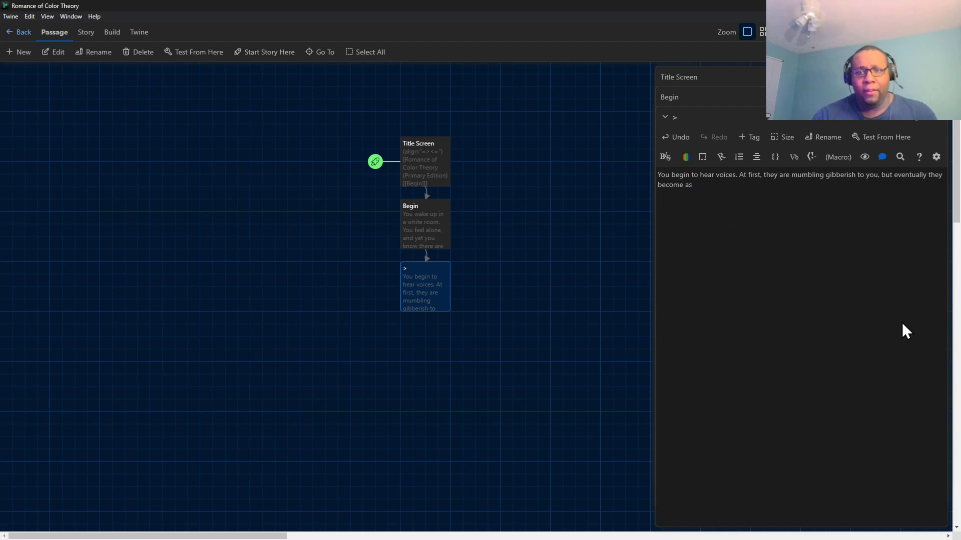
type("clear ")
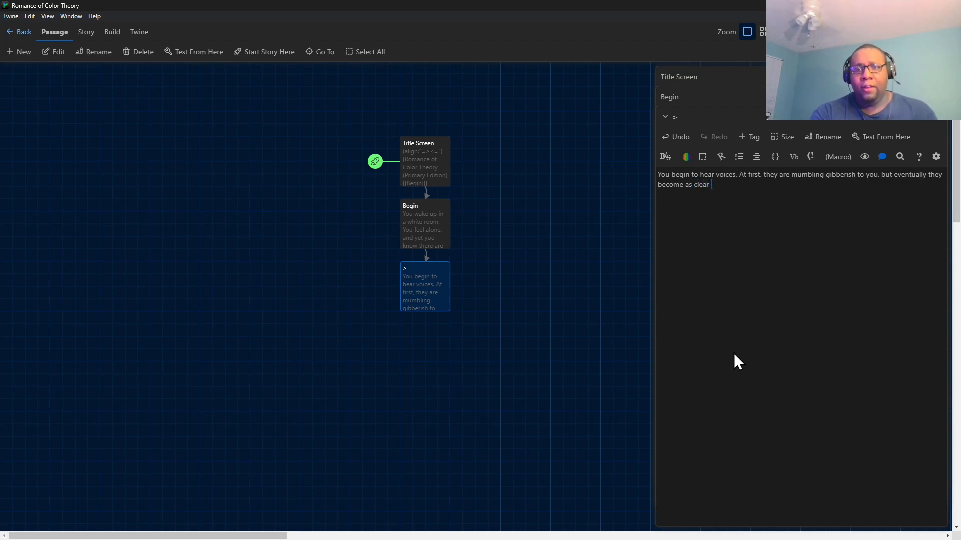
type("as day.")
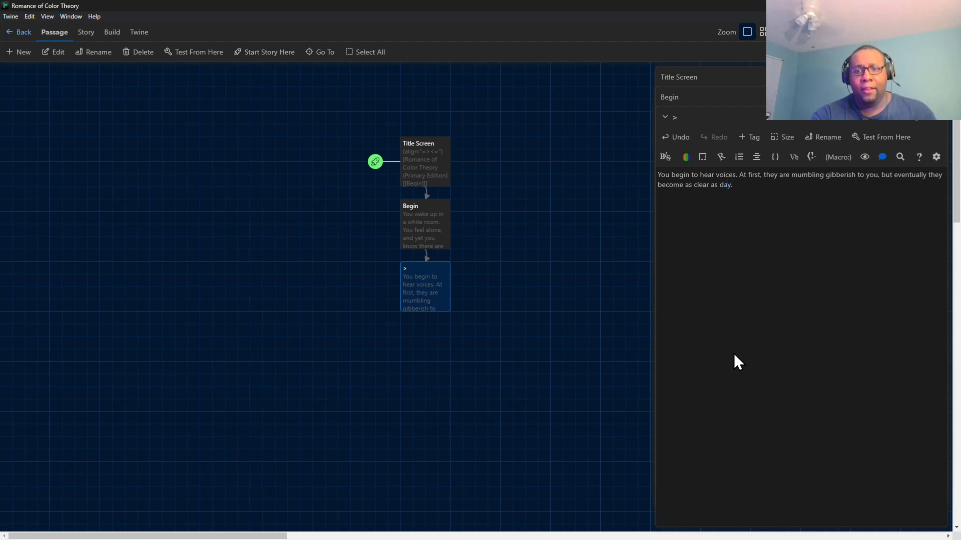
Start a new paragraph after a blank line with "(Funny enough, you question yourself".
key("Return")
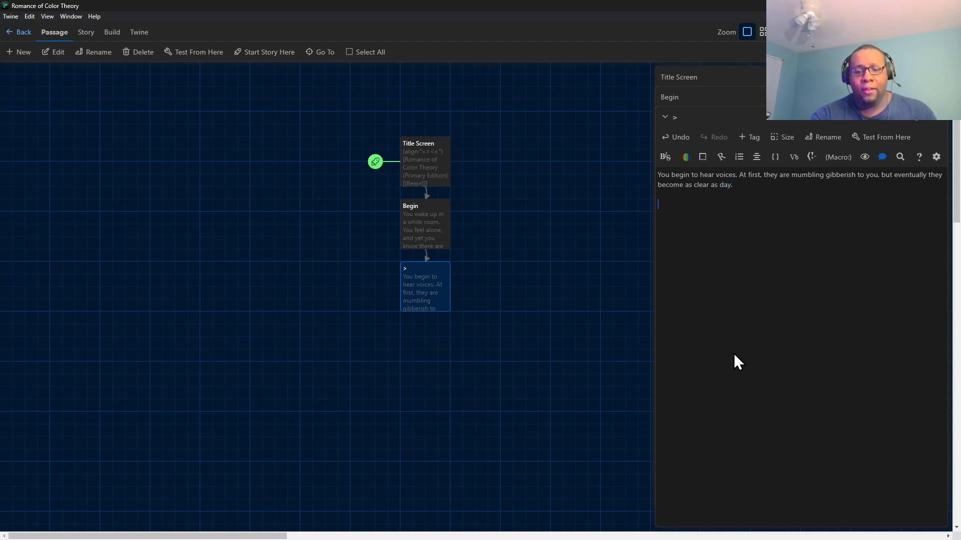
type("(F")
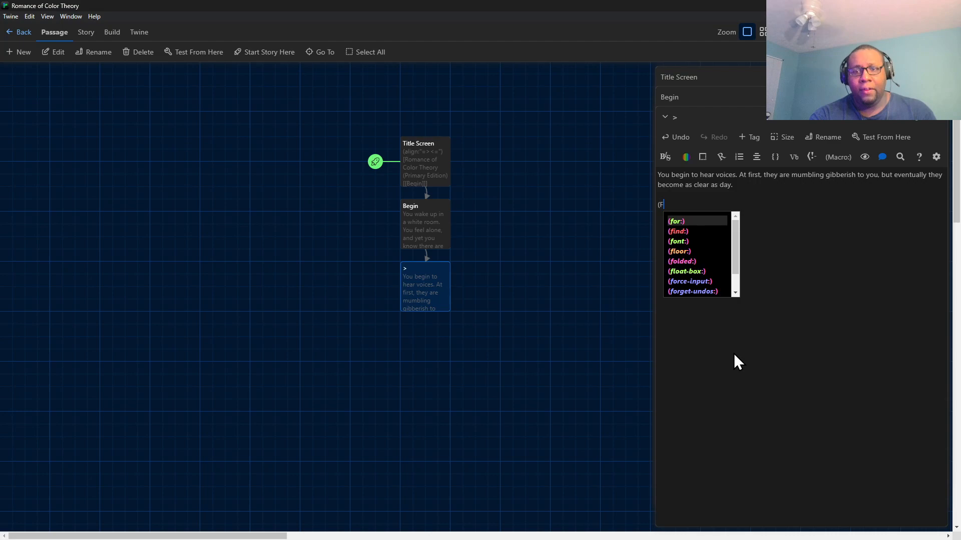
type("unny en")
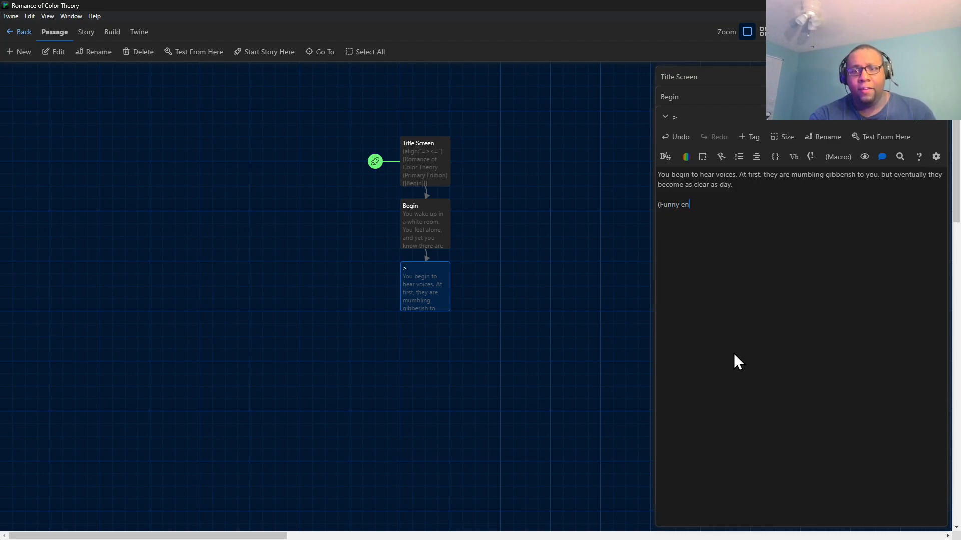
type("ough, you ")
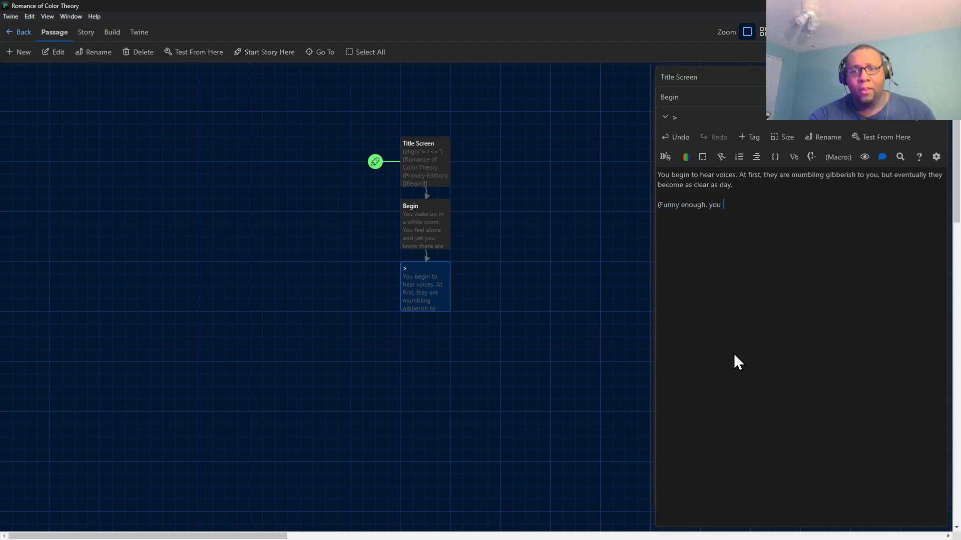
type("question")
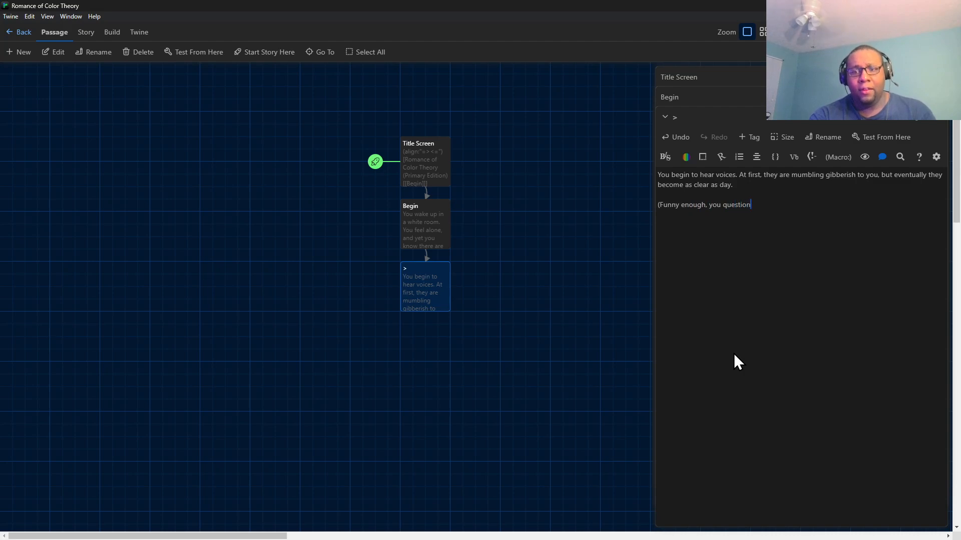
type(" your")
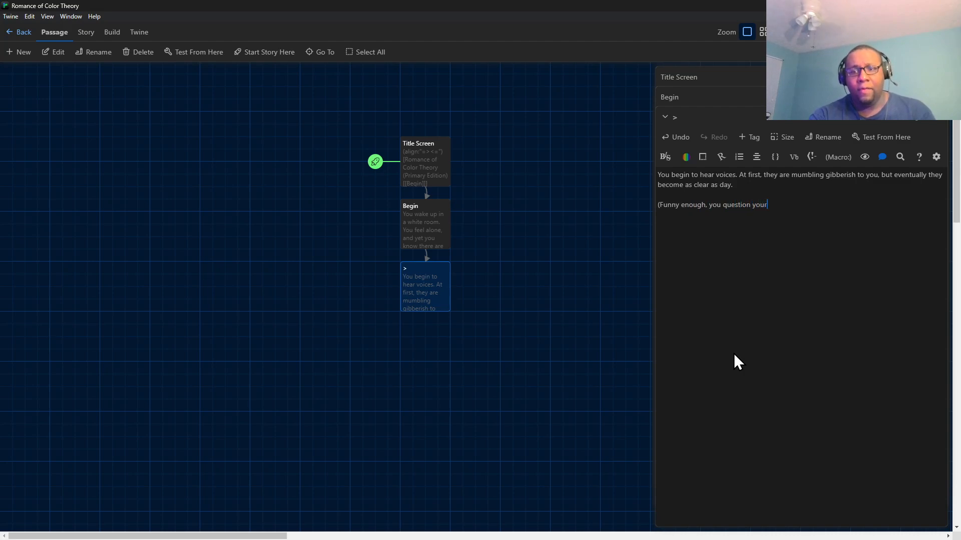
type("self: \"Is it day or")
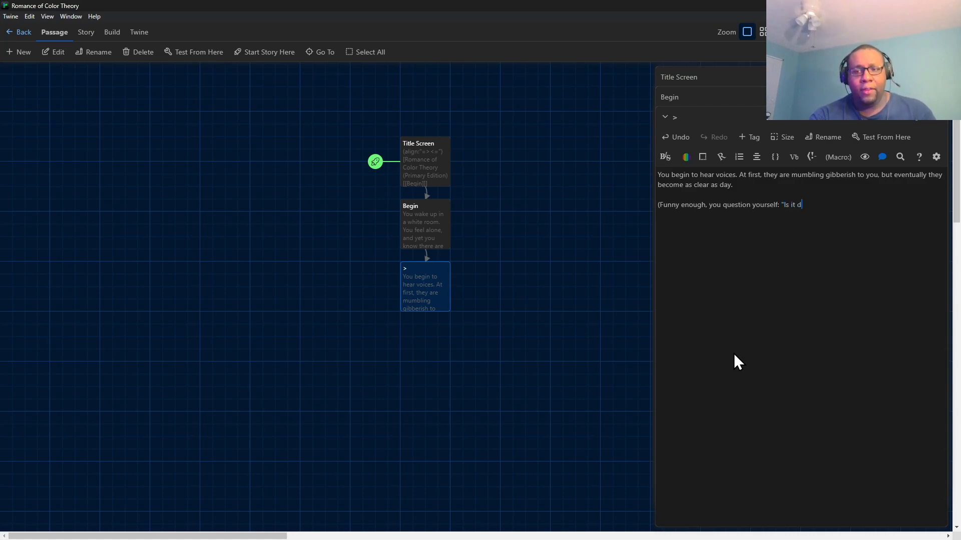
Complete the parenthetical paragraph with the quoted question : "Is it day...or night...?) without a closing quotation mark.
key("BackSpace")
key("BackSpace")
key("BackSpace")
type("...or no")
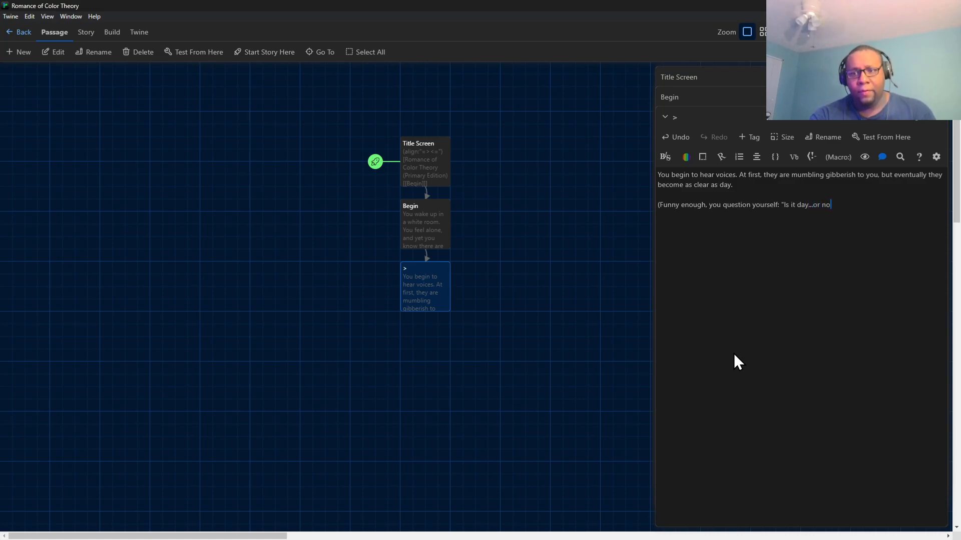
key("BackSpace")
type("ight...")
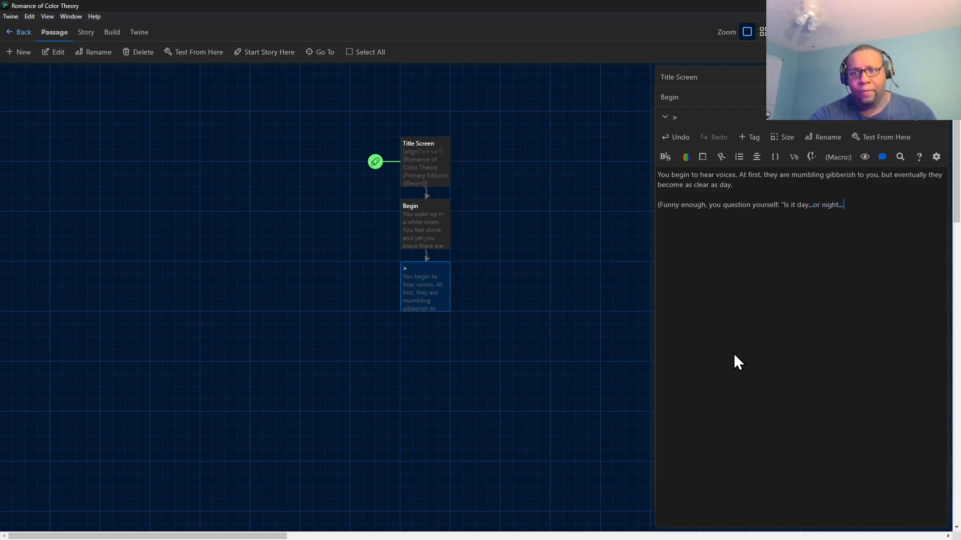
type("?)")
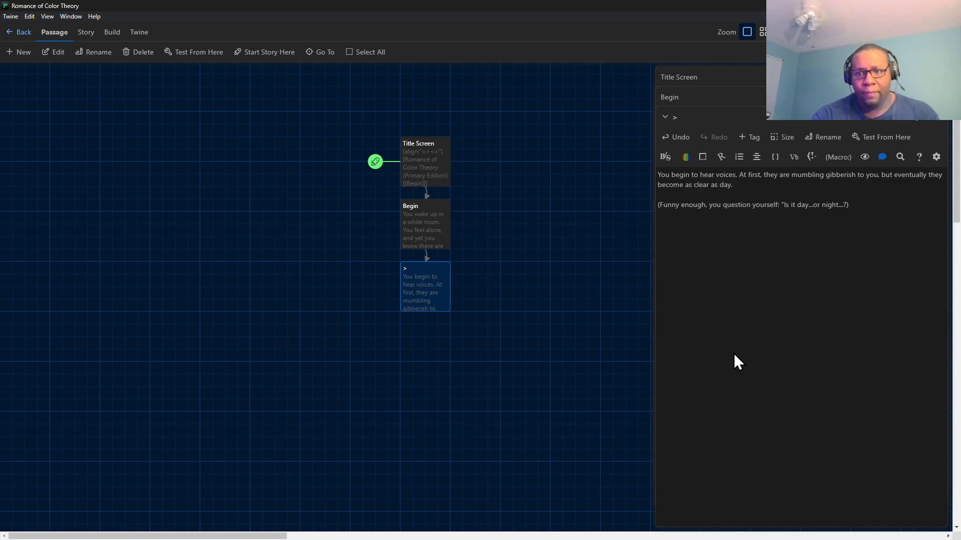
Add the link [[>]] on its own line below the parenthetical paragraph, separated by a blank line.
key("Return")
key("Return")
type("[[")
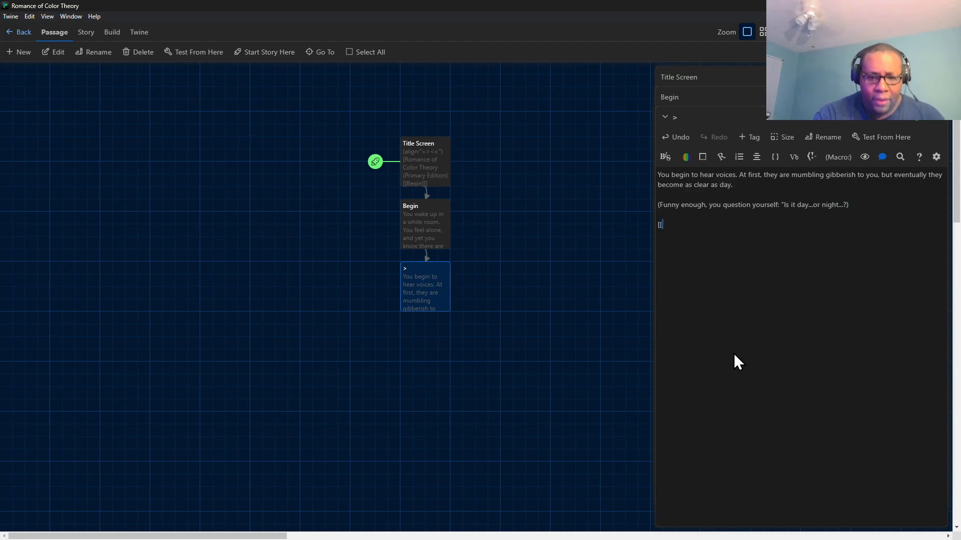
type(">")
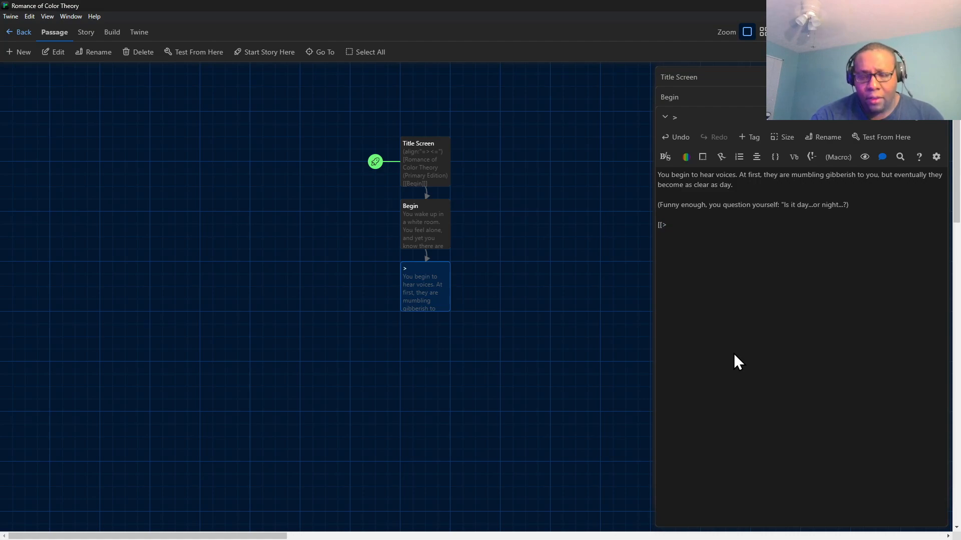
type("]]")
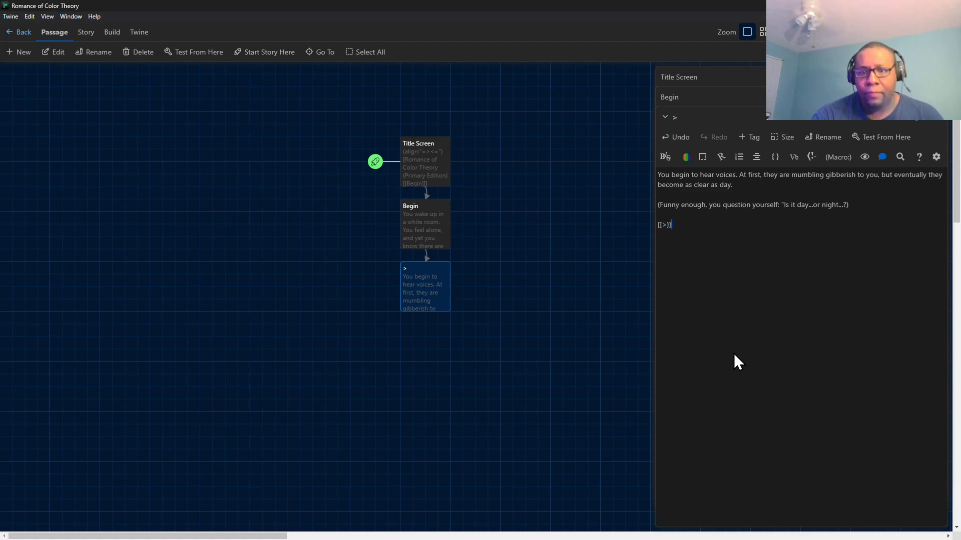
key("BackSpace")
key("BackSpace")
type("]]")
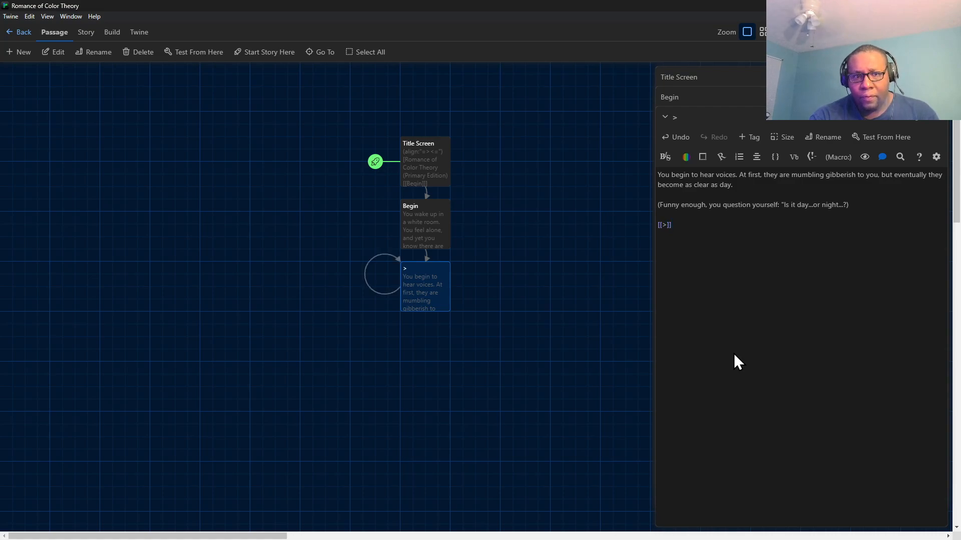
Change the link to [[>->3]] so that the displayed > leads to a new passage named 3.
key("BackSpace")
key("BackSpace")
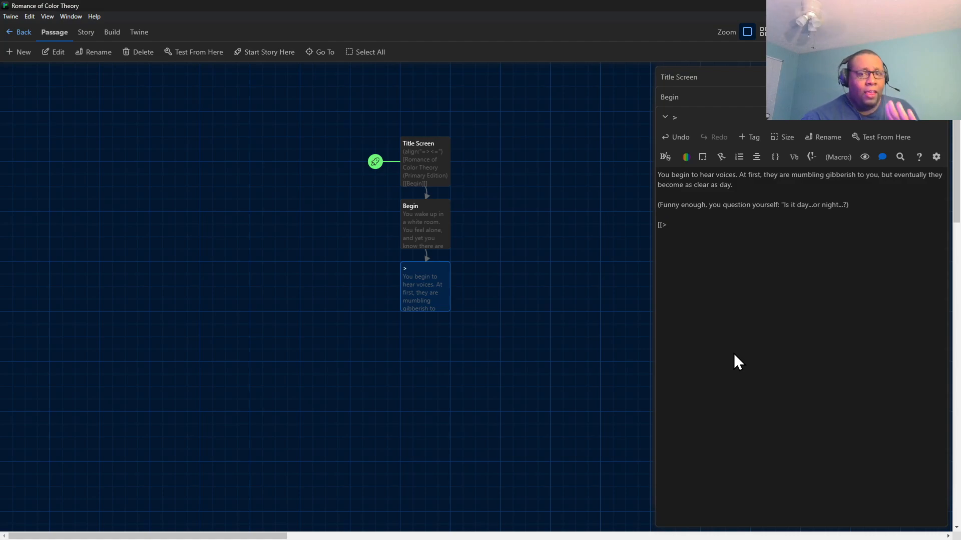
type("-")
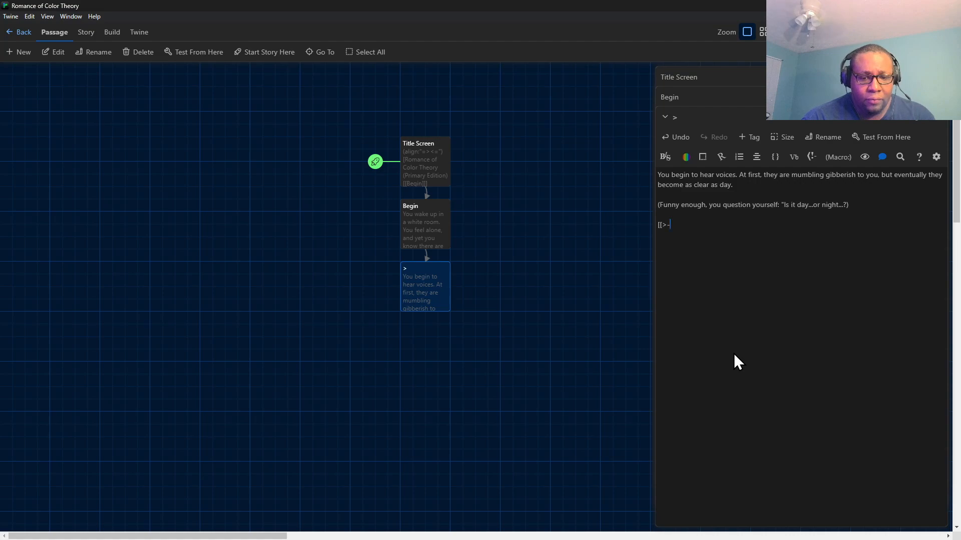
type(">")
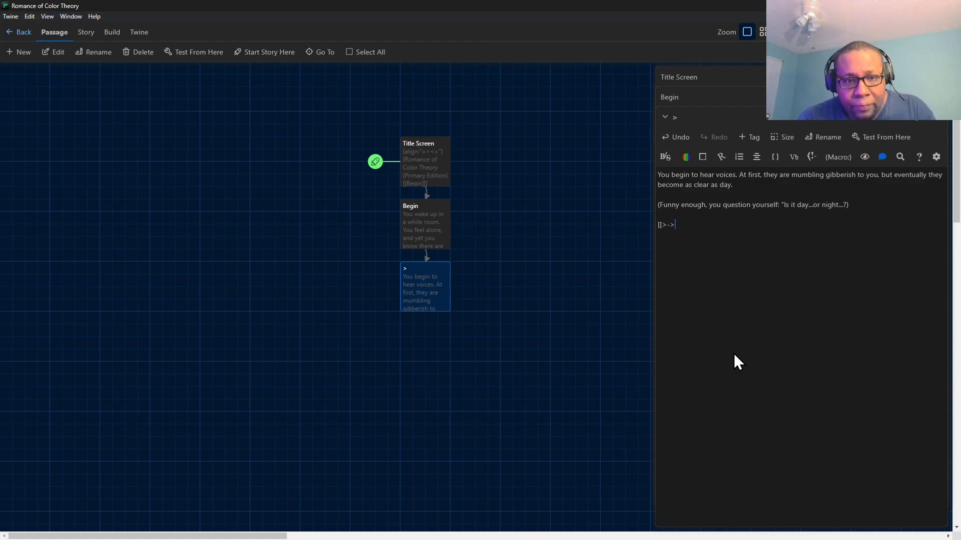
type("3]]")
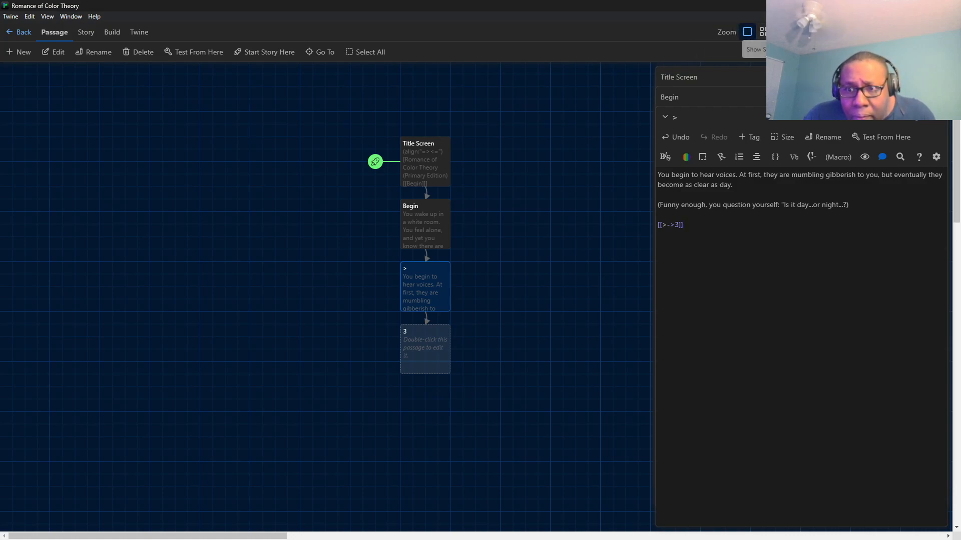
Rename the ">" passage to 2.
scroll(460, 286, "up", 2)
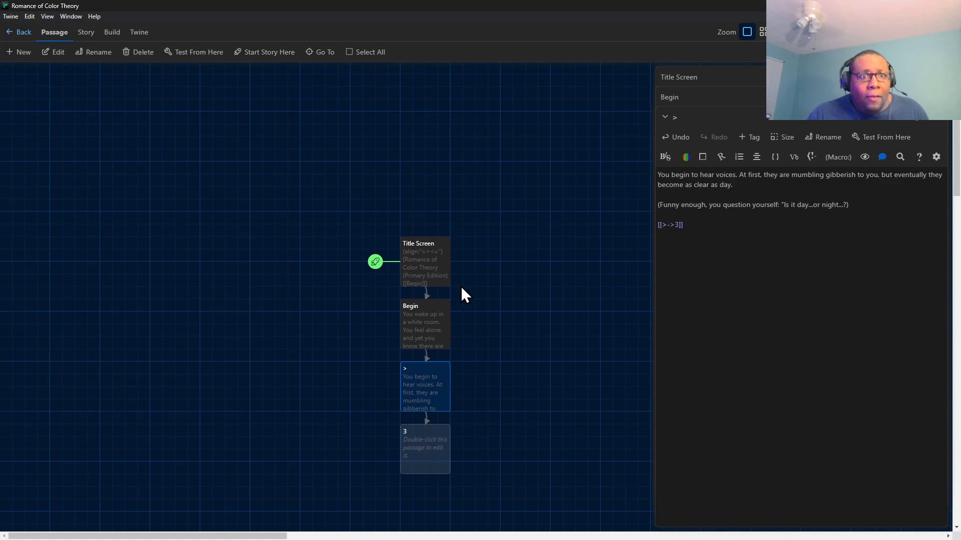
scroll(460, 280, "down", 4)
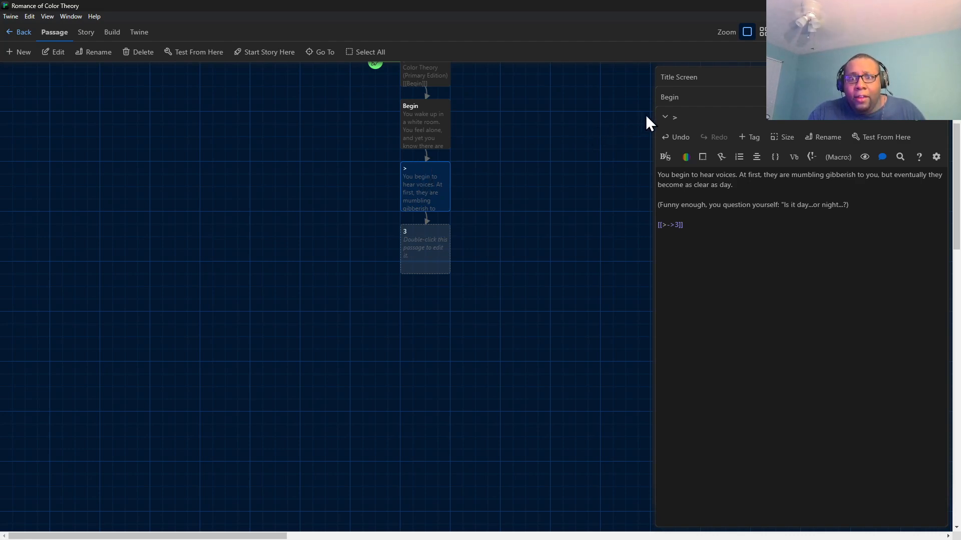
left_click(830, 140)
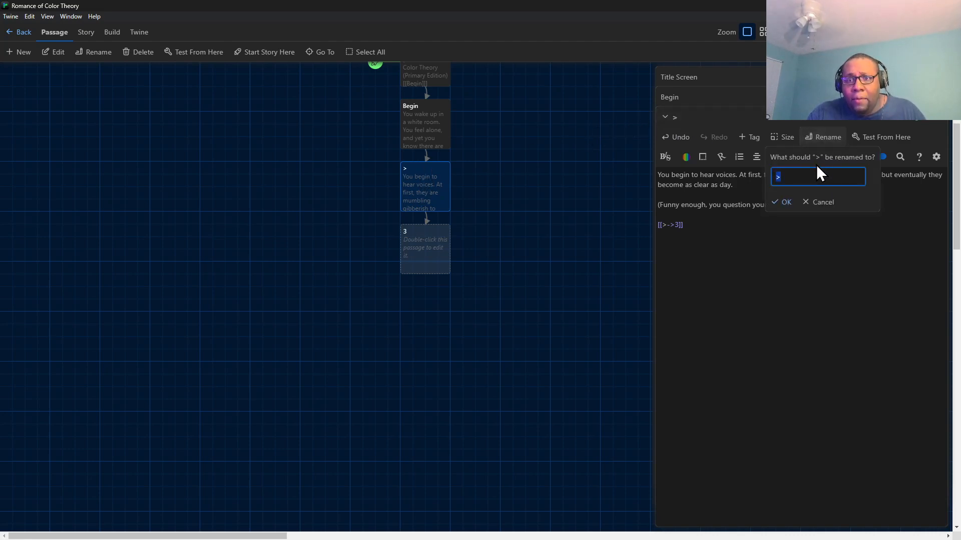
type("2")
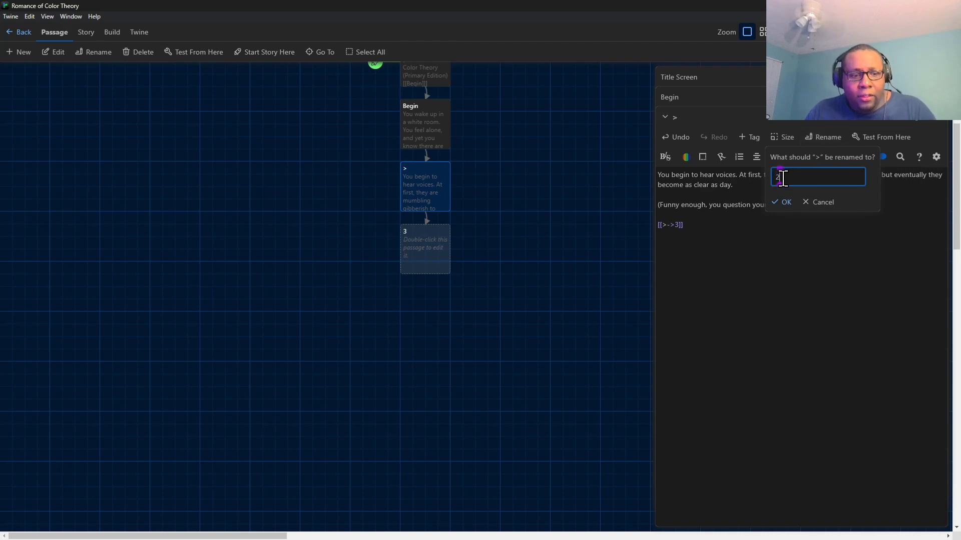
left_click(783, 203)
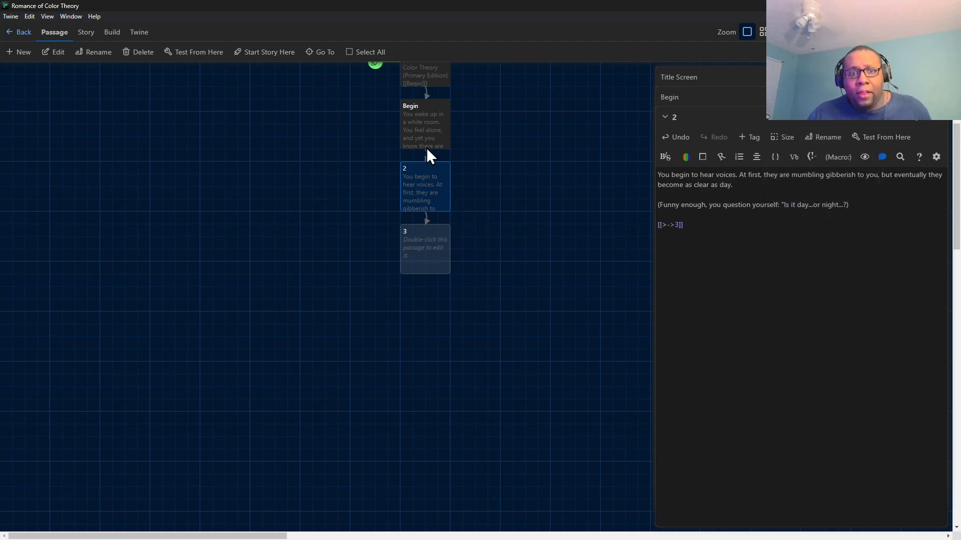
Open the Begin passage and rename it to 1.
left_click(427, 113)
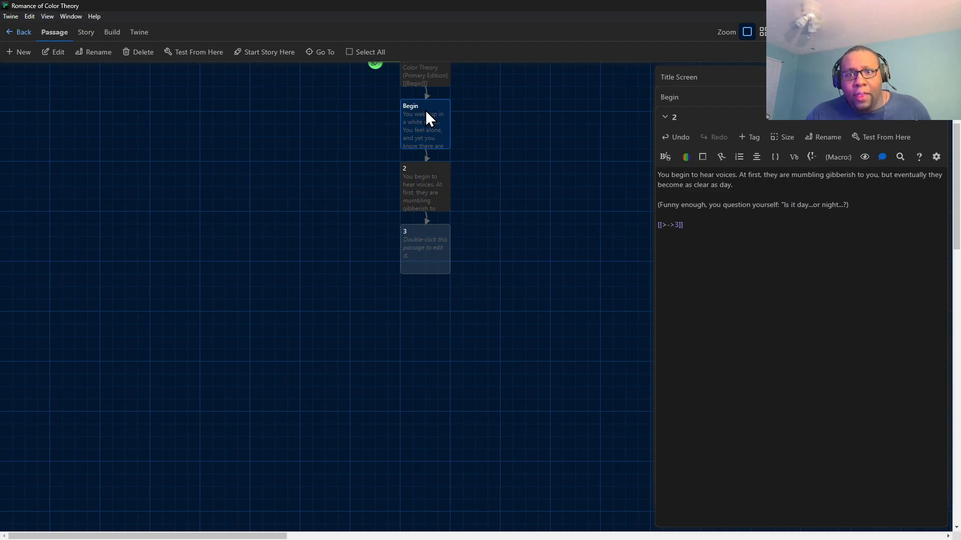
double_click(425, 110)
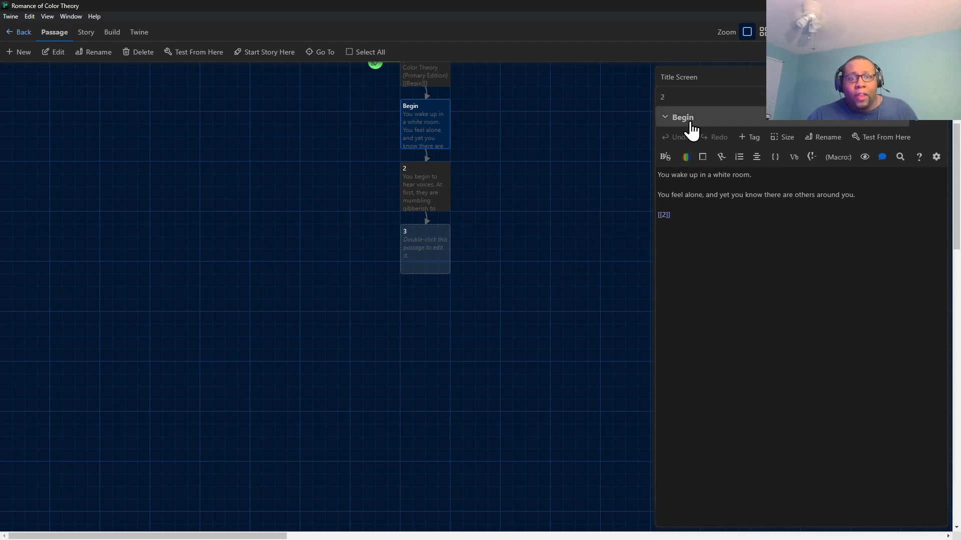
left_click(813, 143)
type("1")
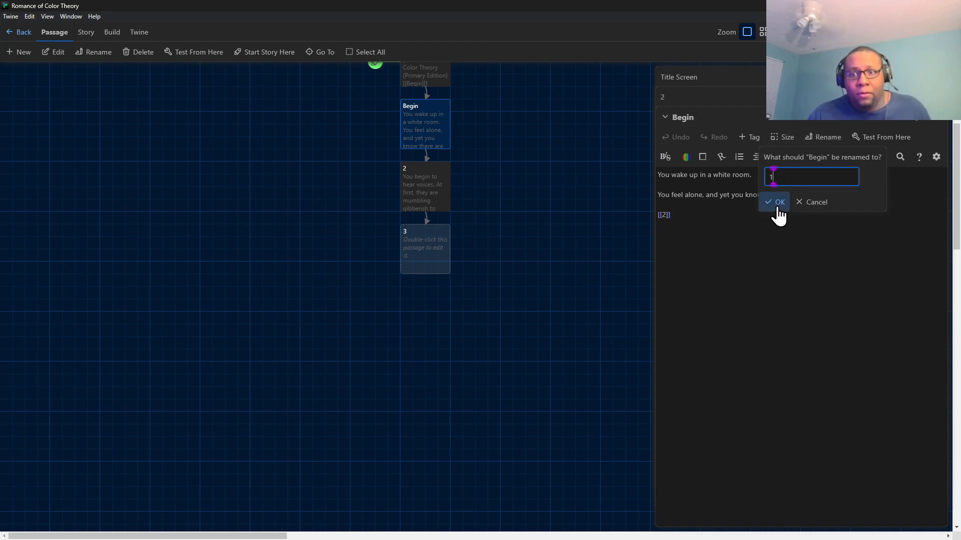
left_click(776, 202)
Open the Title Screen passage, playtest the story from it through passage 2, and close the preview.
double_click(431, 80)
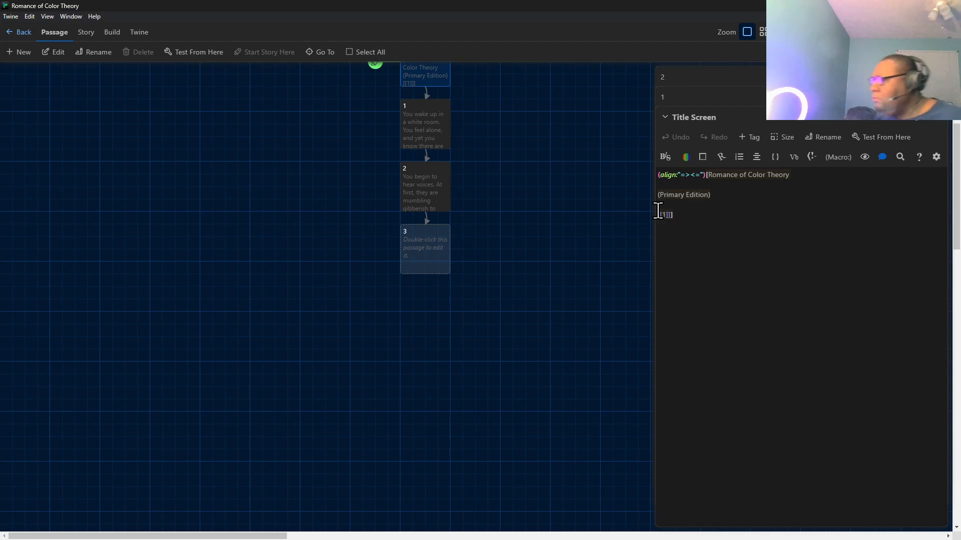
scroll(437, 158, "up", 2)
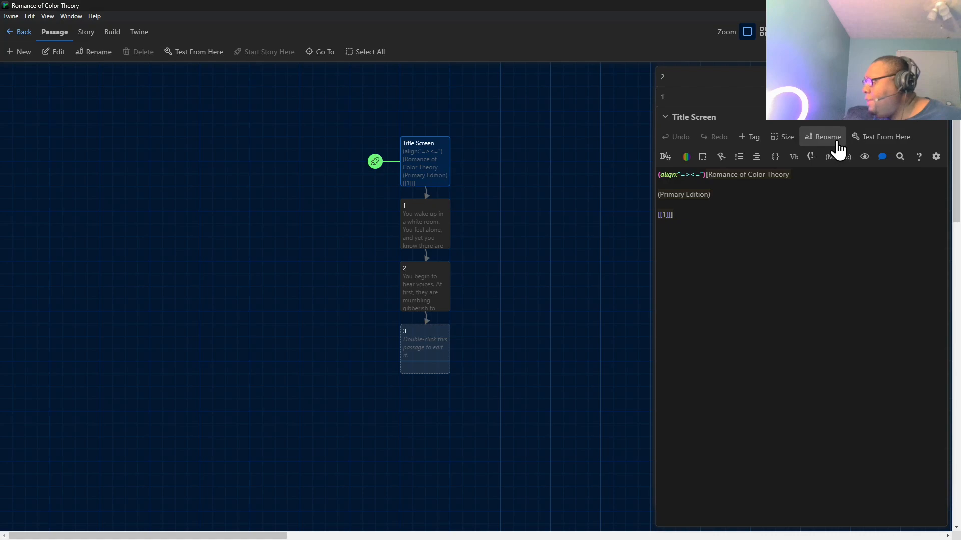
left_click(888, 145)
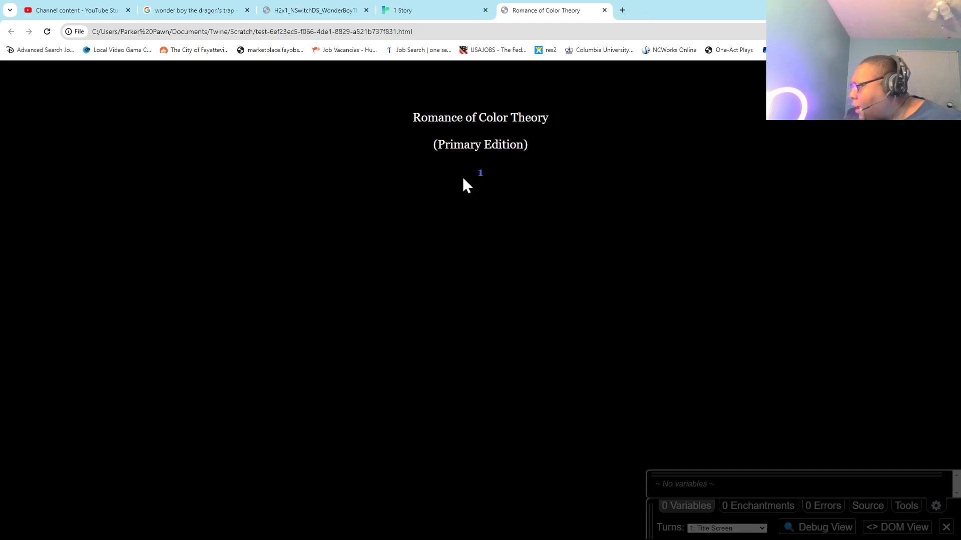
left_click(480, 174)
left_click(196, 172)
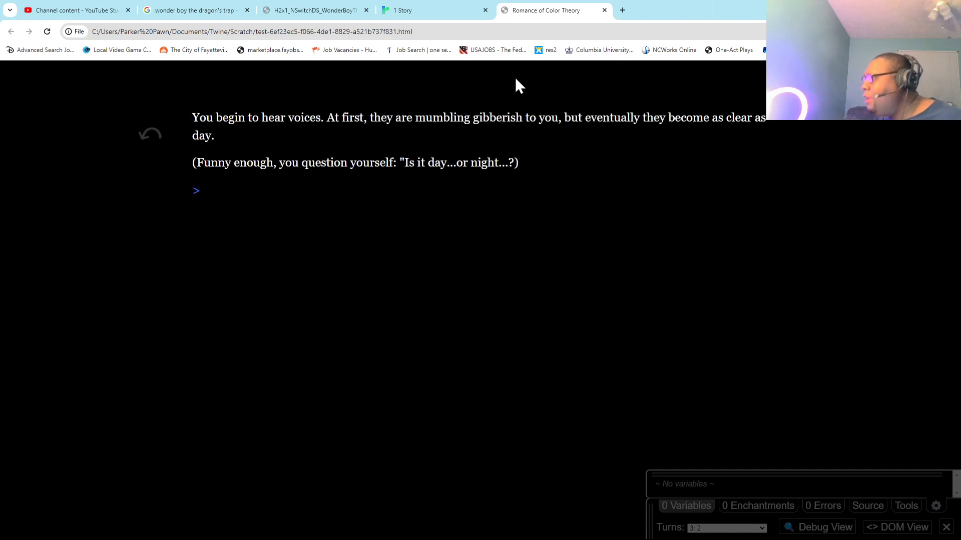
left_click(604, 10)
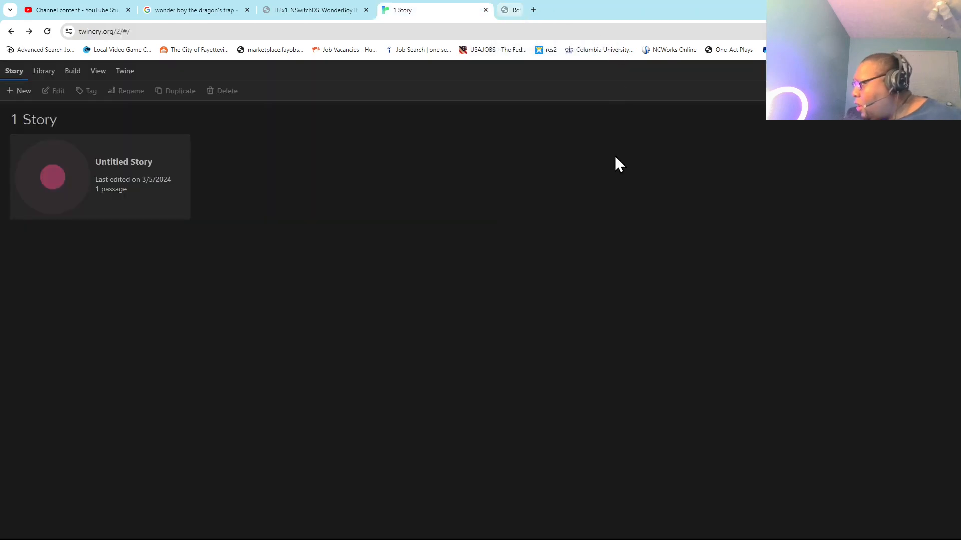
Return to Twine and change the title screen's link to [[Begin->1]] so that the displayed Begin leads to passage 1.
left_click(580, 530)
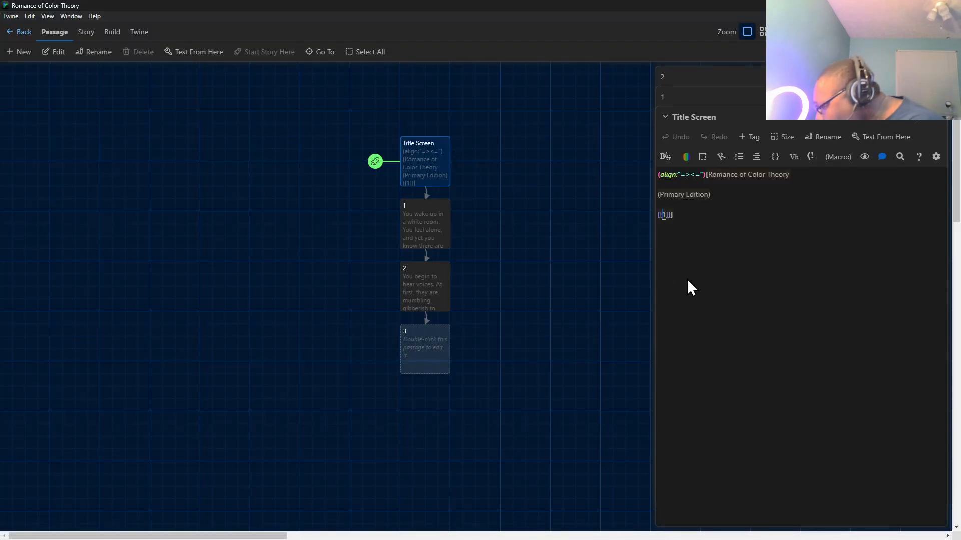
type("Begin")
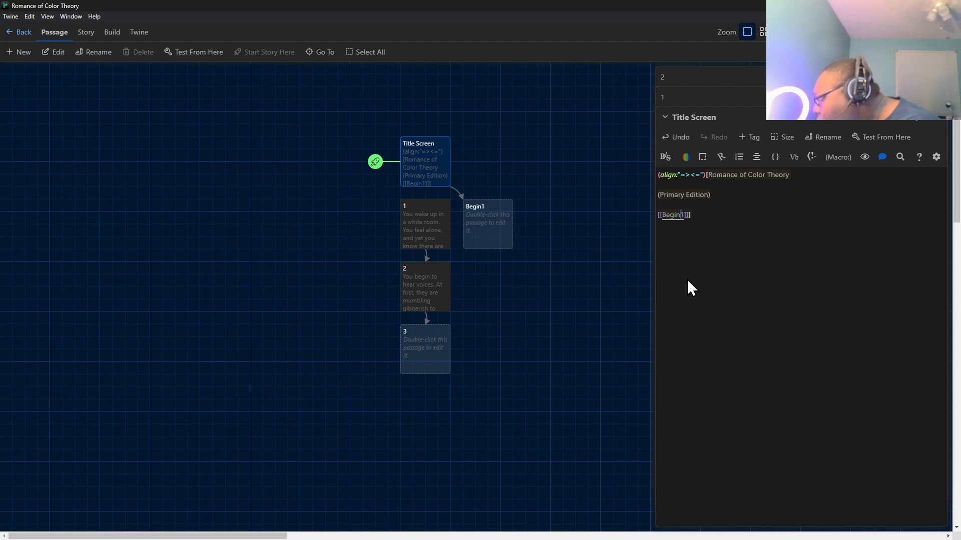
type("->")
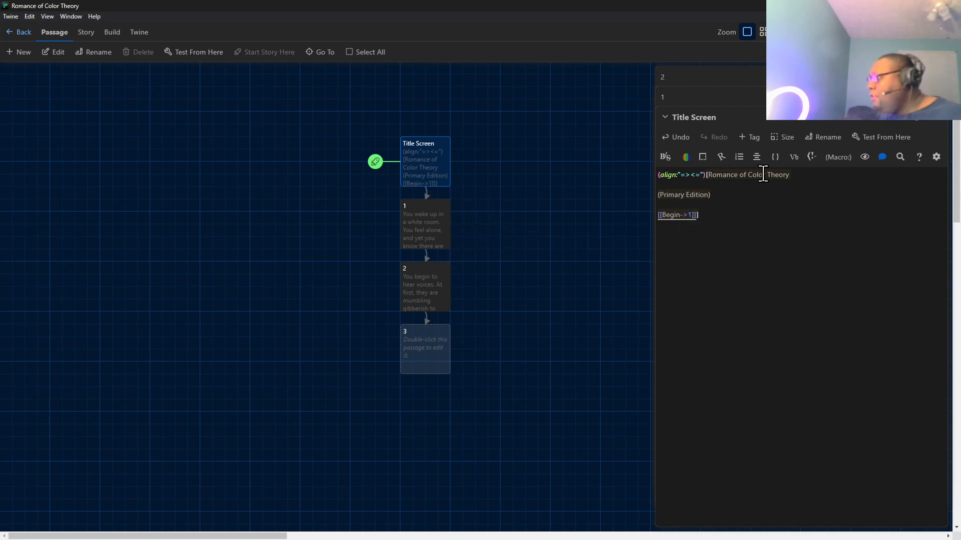
Test the title screen to check its link text, close the preview, and return to the Twine editor.
left_click(878, 140)
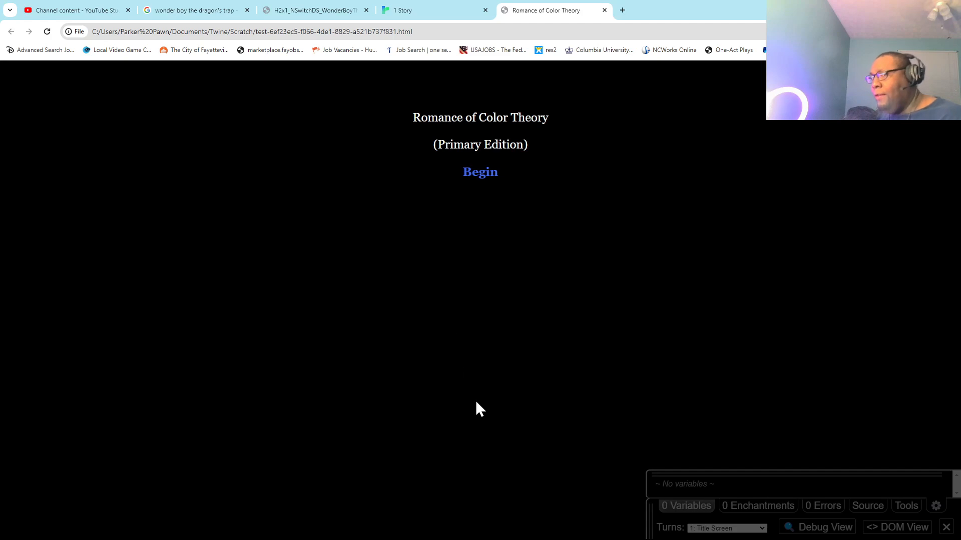
mouse_move(604, 538)
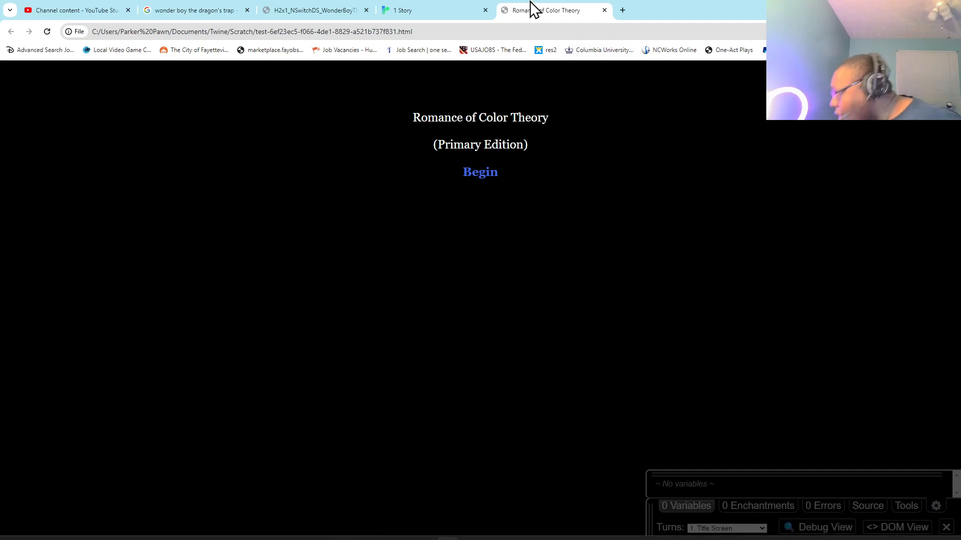
left_click(604, 10)
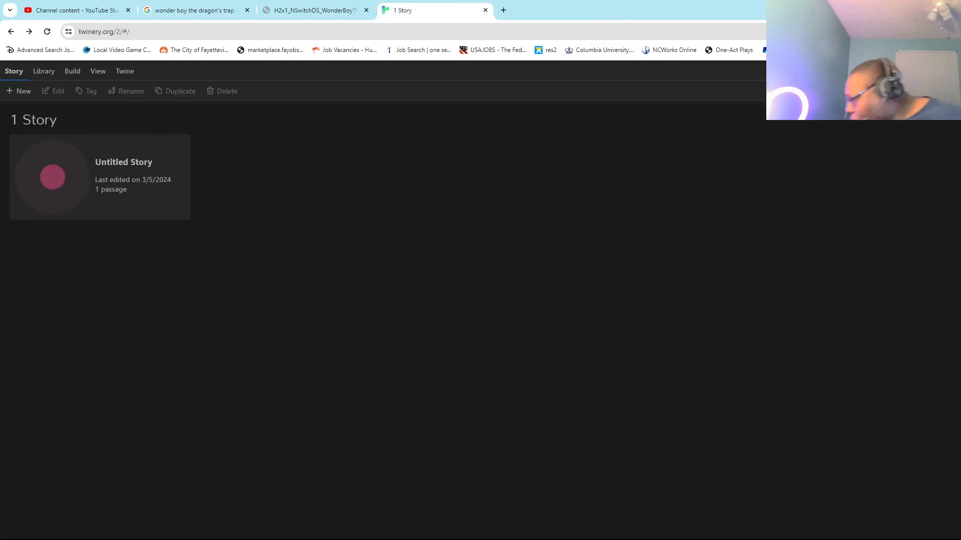
left_click(580, 535)
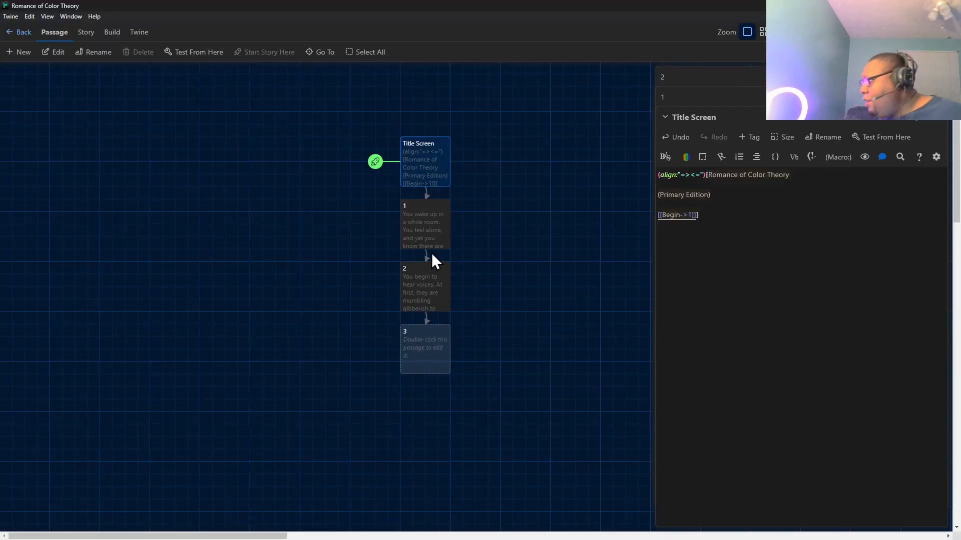
Open passage 1 and change its link to [[>->2]] so that the displayed > leads to passage 2.
left_click(417, 239)
left_click(668, 98)
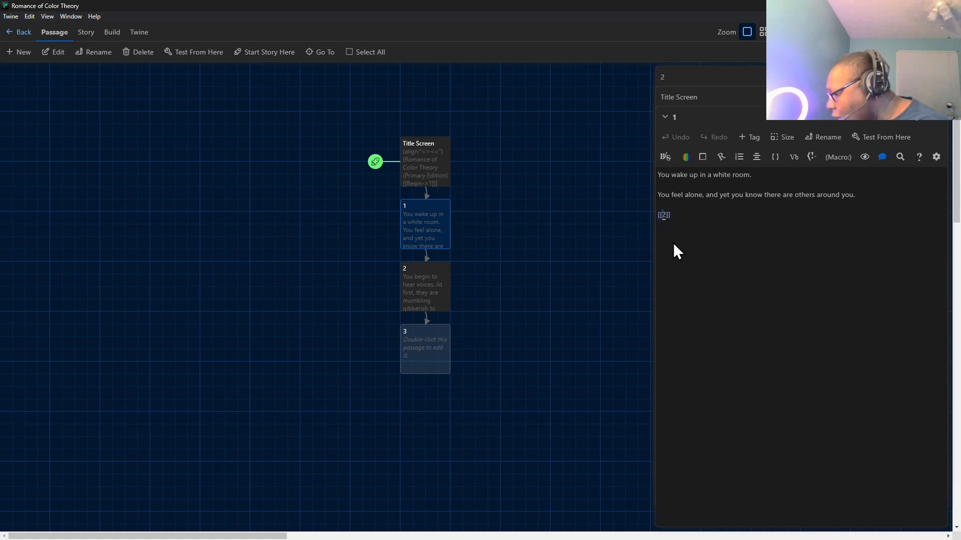
type(".-")
key("BackSpace")
key("BackSpace")
type("->")
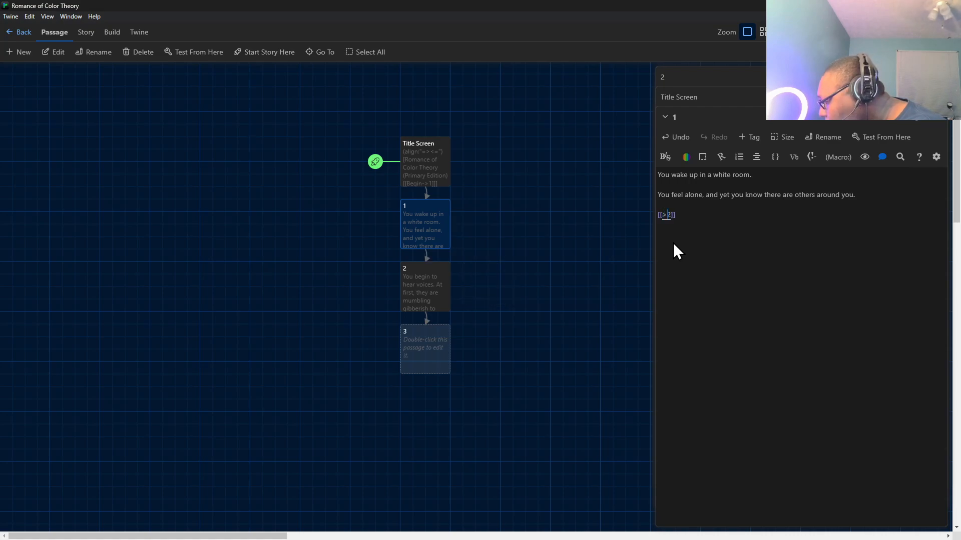
type(">-")
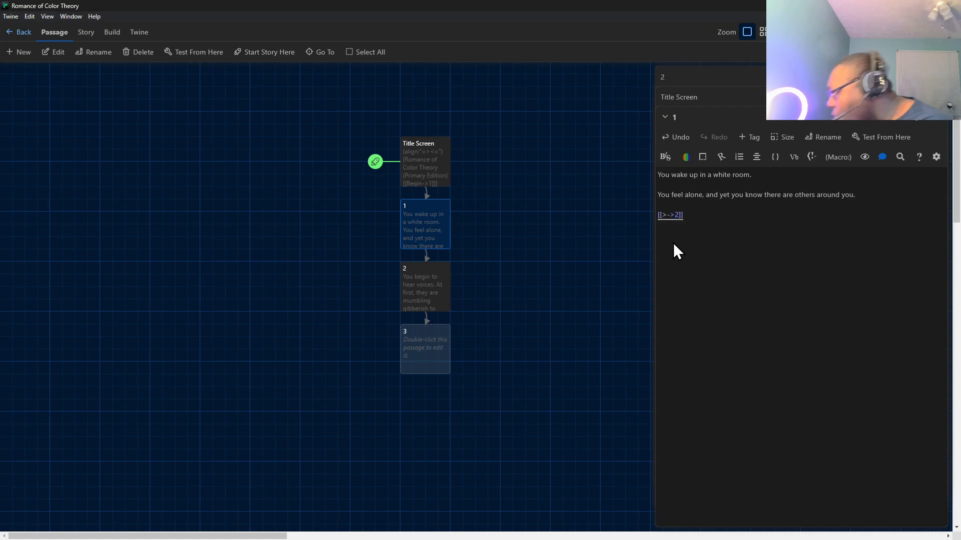
Check the link in passage 2 and playtest the story from the title screen, following every link through to passage 3.
left_click(420, 292)
left_click(728, 77)
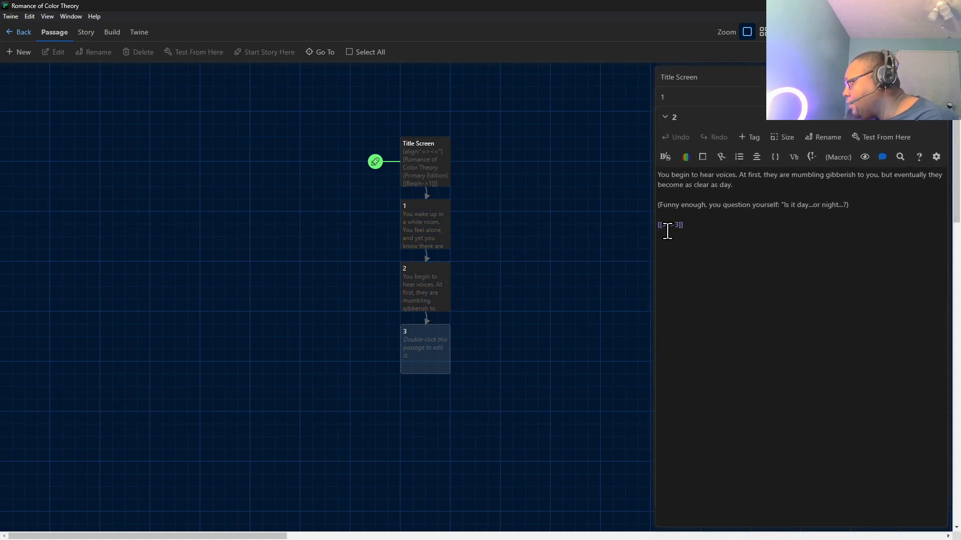
left_click(413, 167)
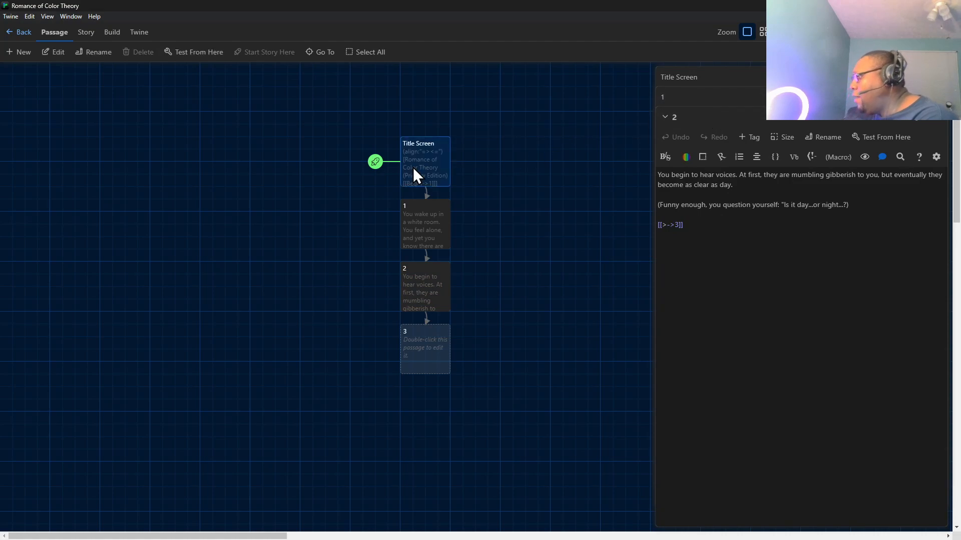
left_click(877, 137)
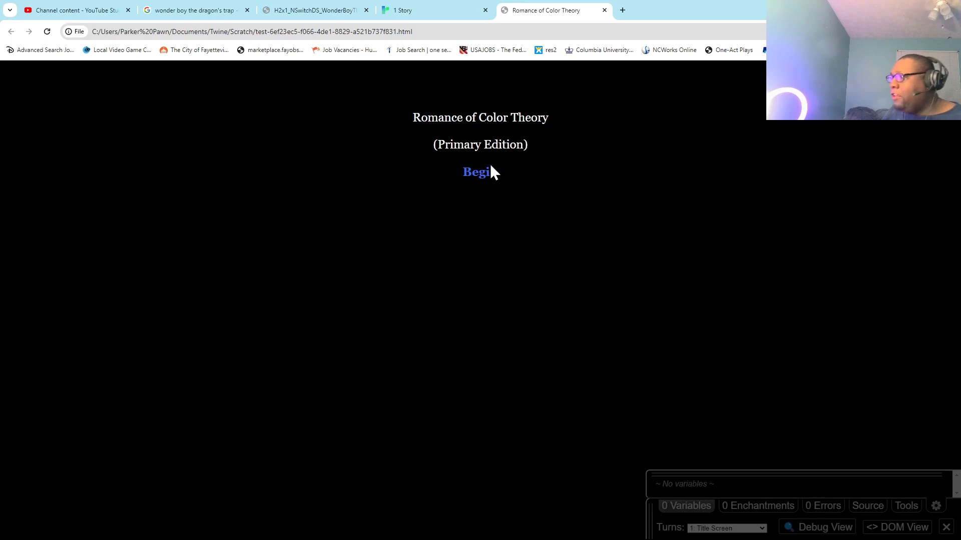
left_click(488, 170)
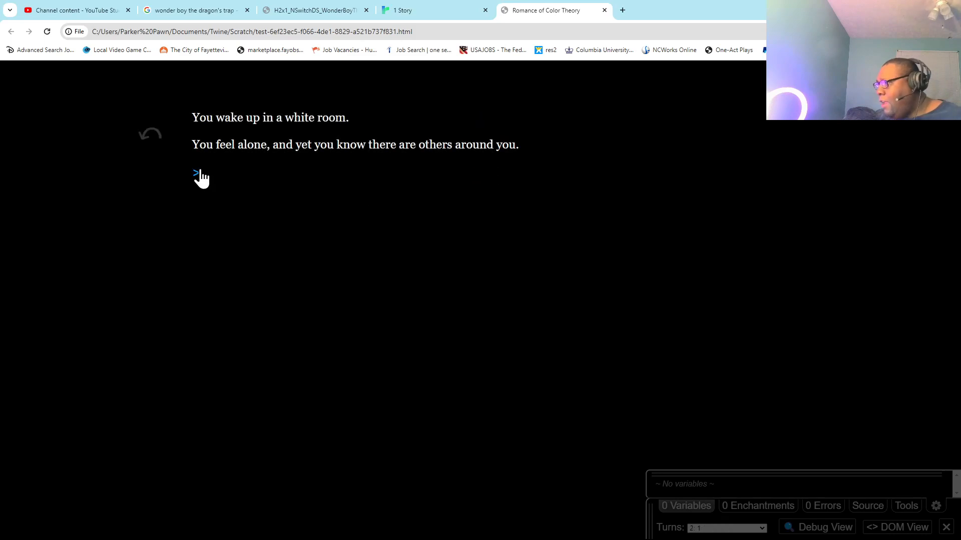
left_click(199, 174)
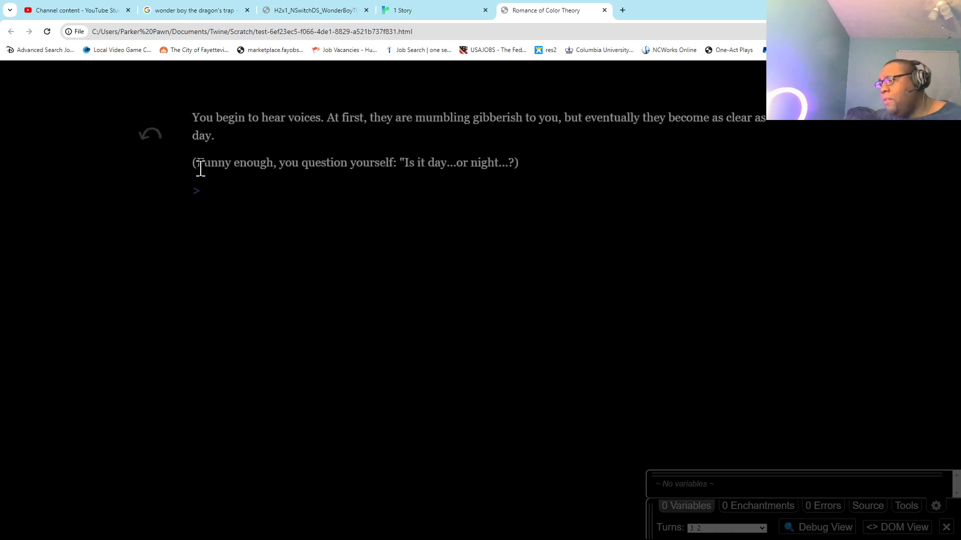
left_click(194, 192)
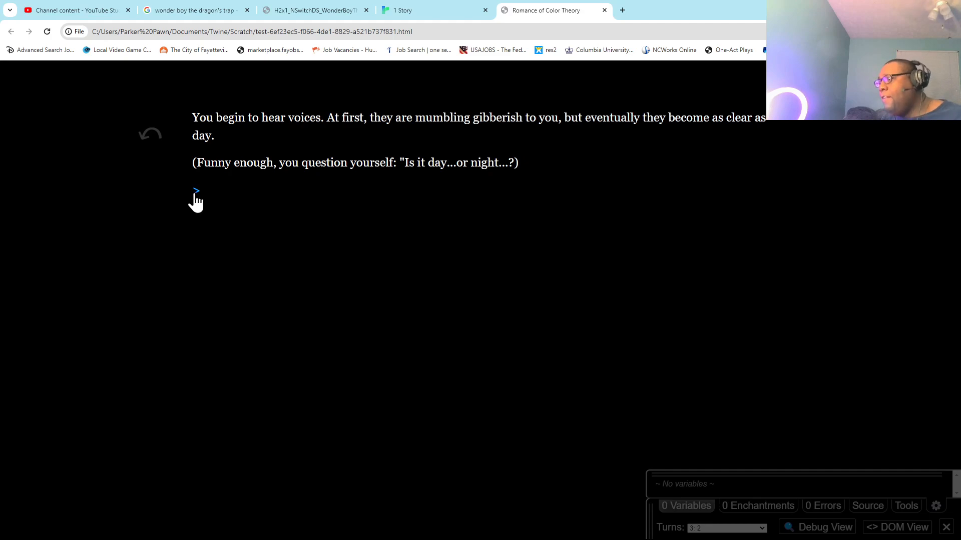
Step the playtest back to the title screen, close the preview, and return to the Twine editor.
left_click(146, 138)
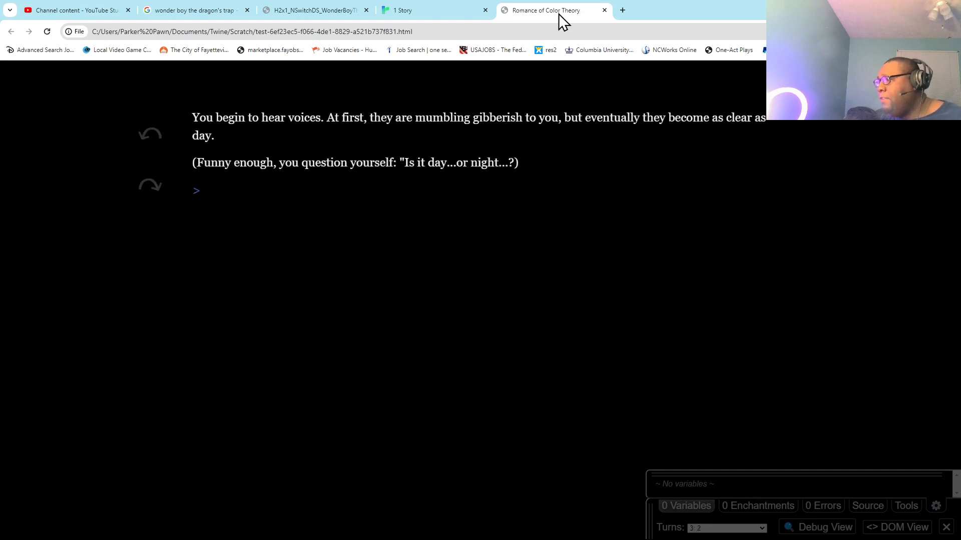
left_click(156, 140)
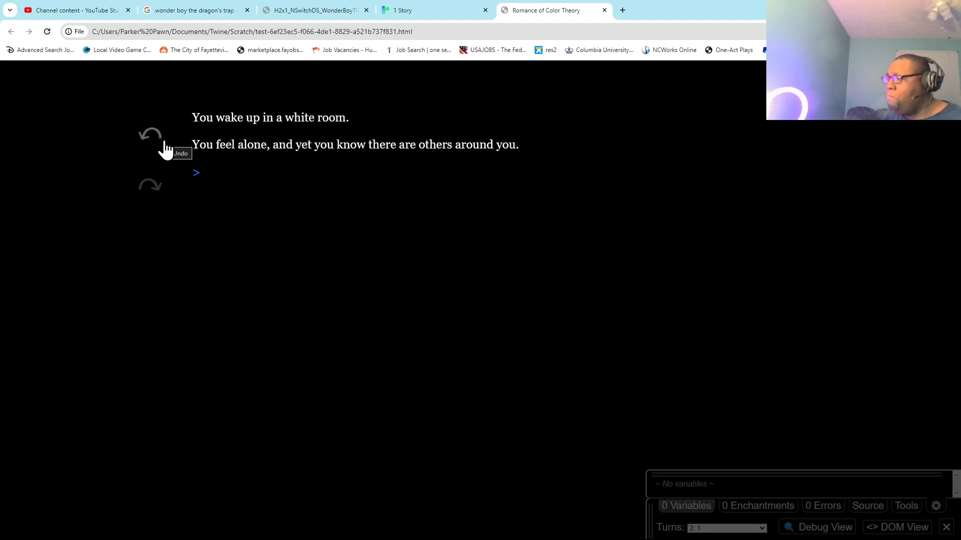
left_click(163, 147)
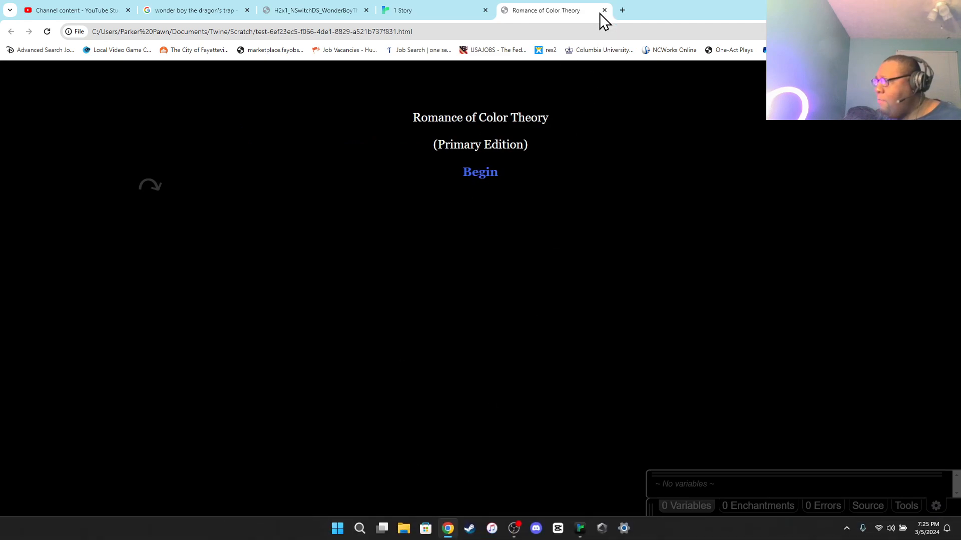
mouse_move(580, 527)
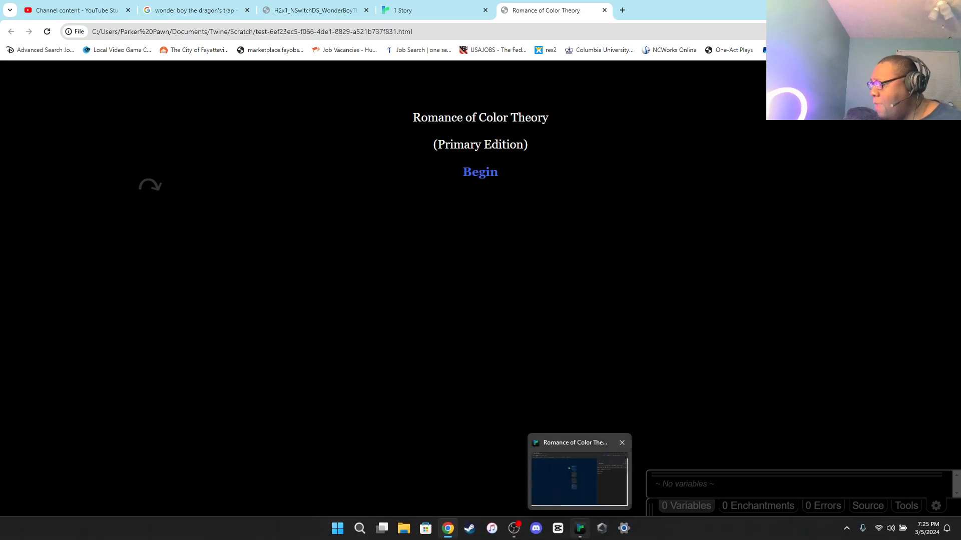
left_click(604, 10)
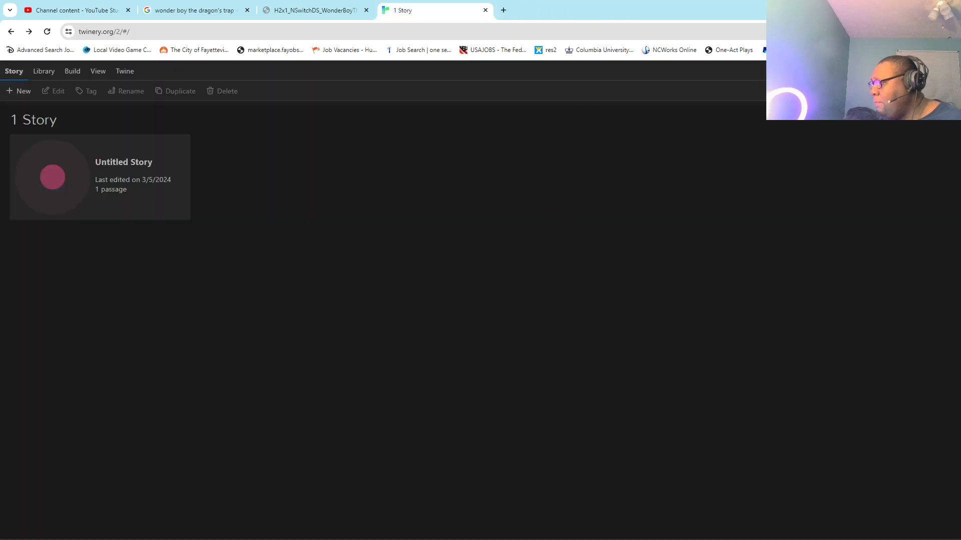
left_click(580, 529)
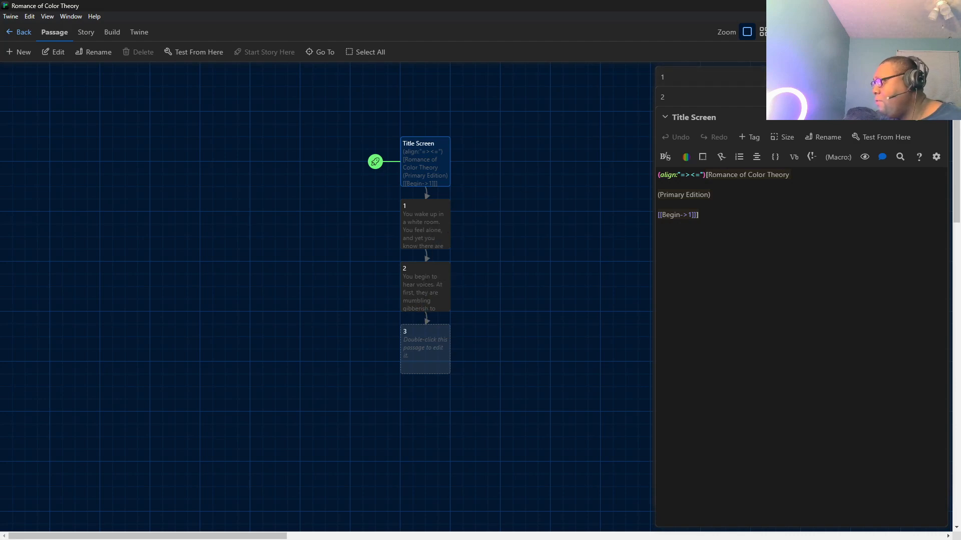
Close the editors of passages 1 and 2 and reopen passages 1, 2 and 3 in story order.
left_click(937, 77)
left_click(937, 77)
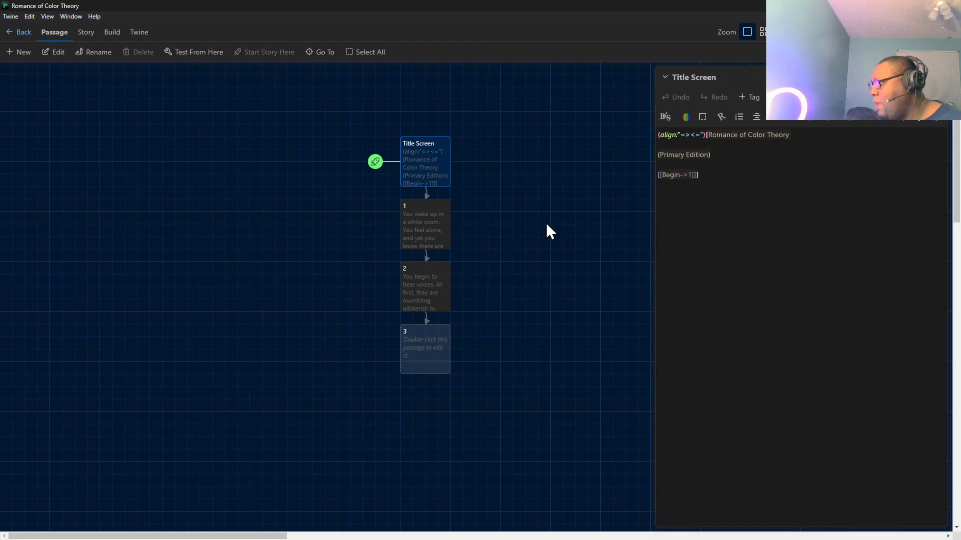
left_click(433, 207)
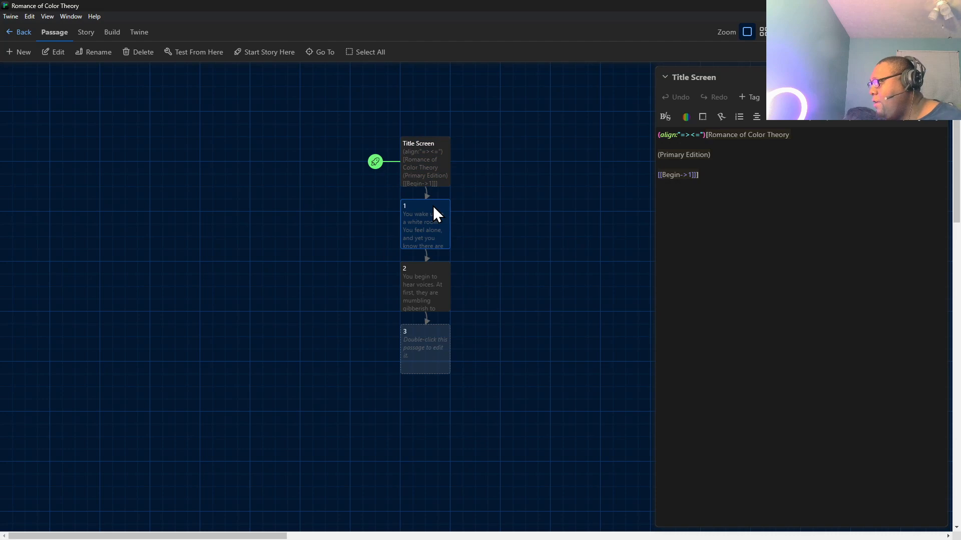
double_click(434, 207)
double_click(431, 283)
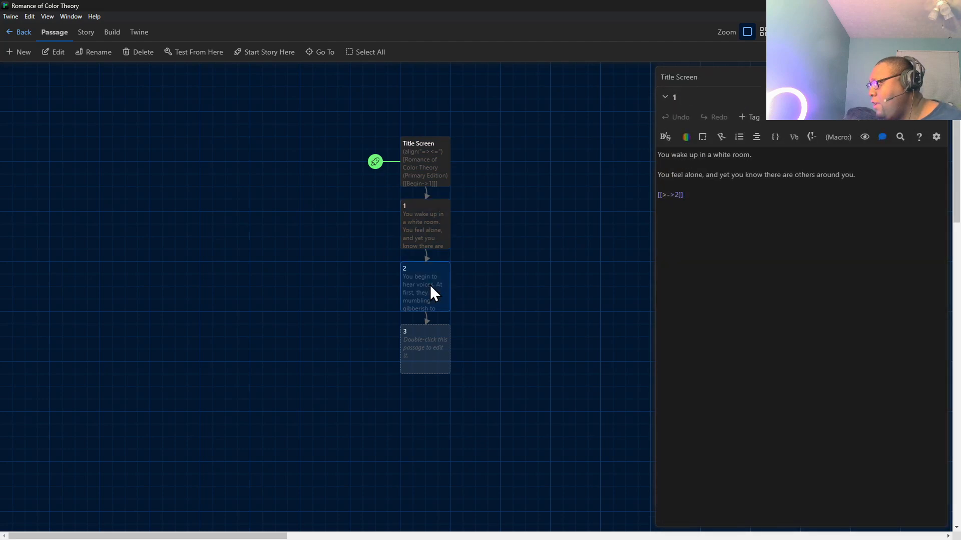
double_click(424, 350)
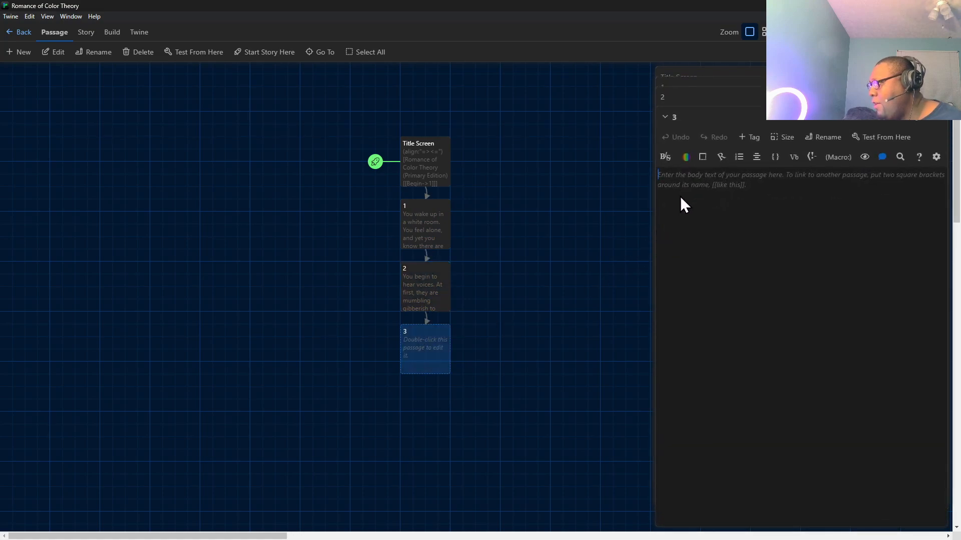
Reread passage 2 and return to the empty passage 3 for editing.
left_click(426, 298)
left_click(714, 98)
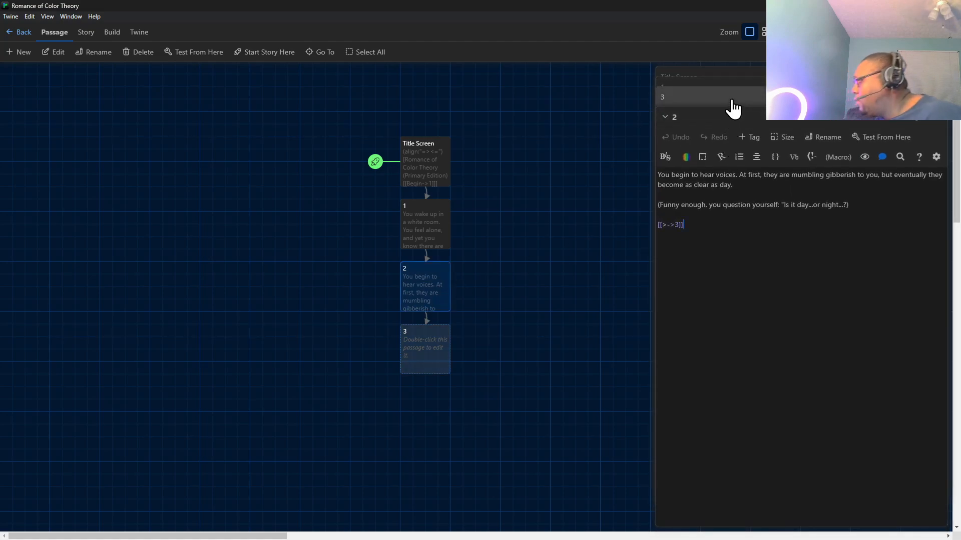
left_click(718, 118)
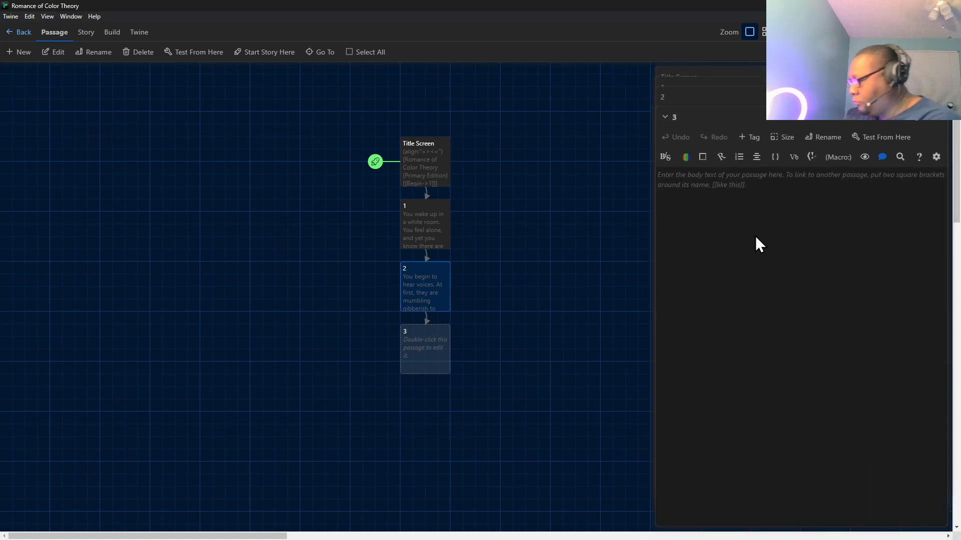
Write the opening line of passage 3: "It is indeed a new day," one of the voices says.
type("\"")
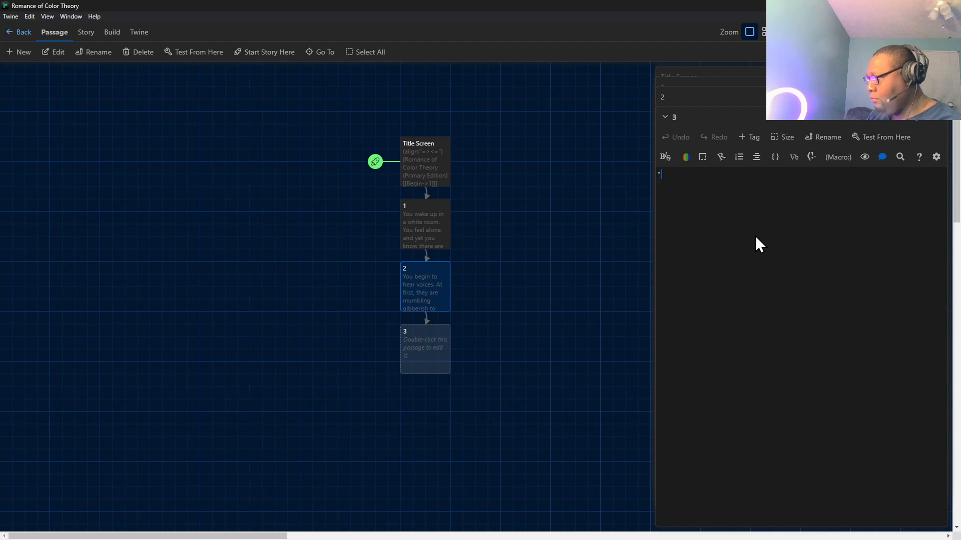
type("It is ")
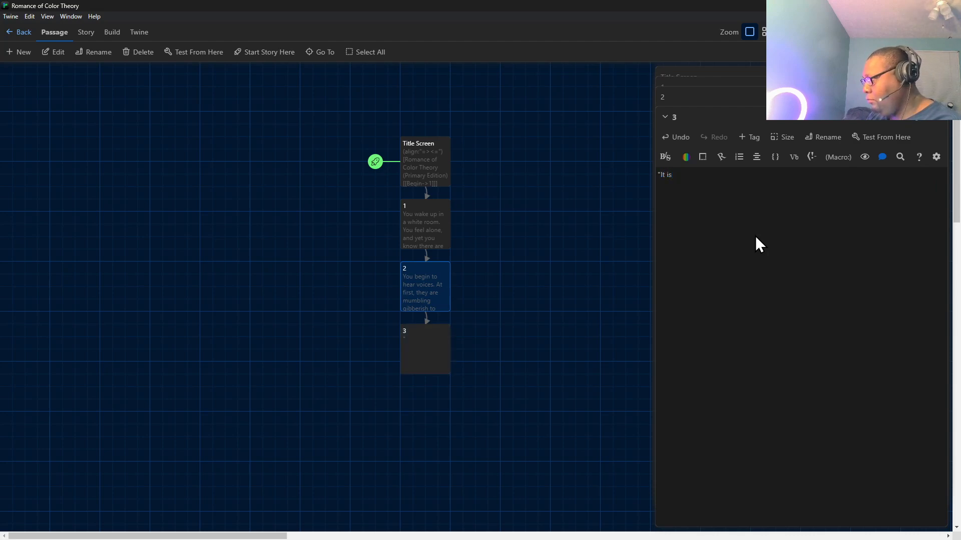
type("ind")
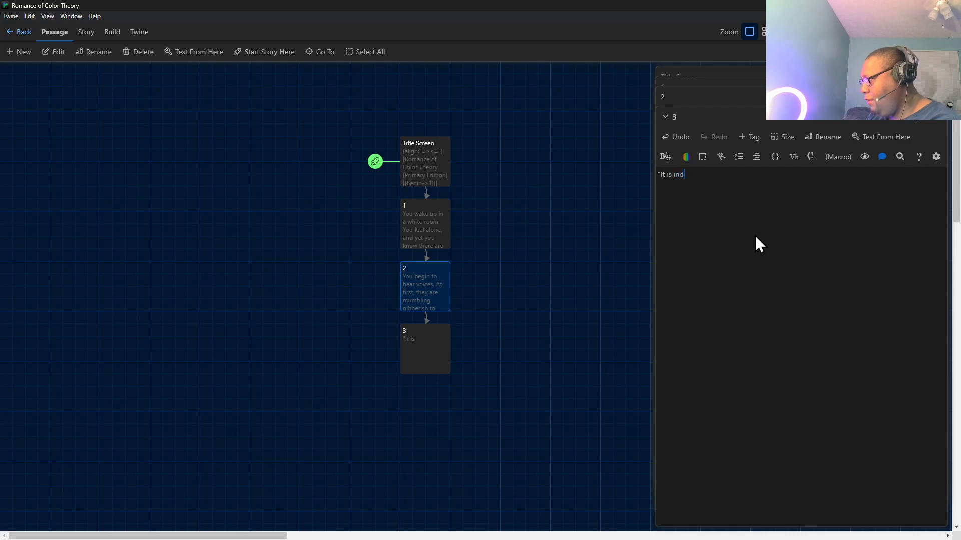
type("eed a new da")
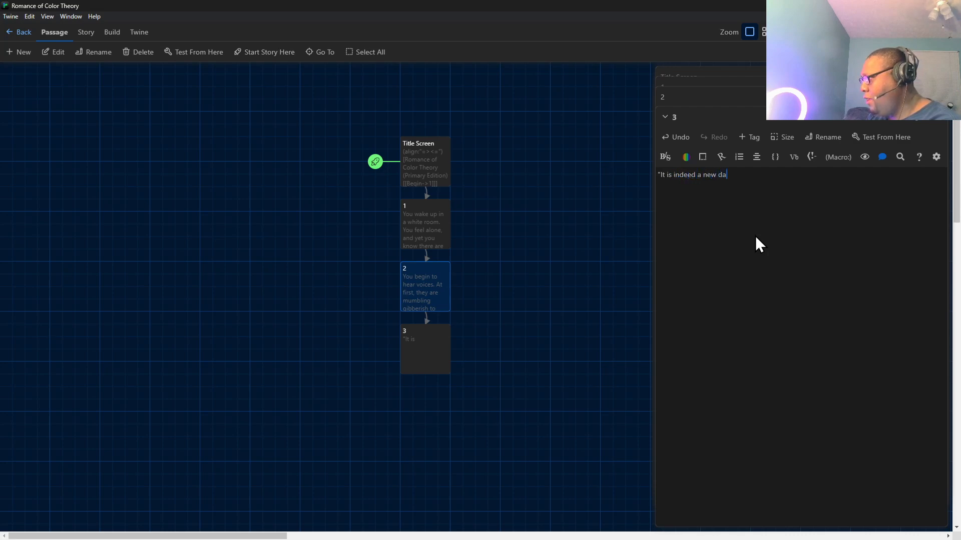
type("y,\" a")
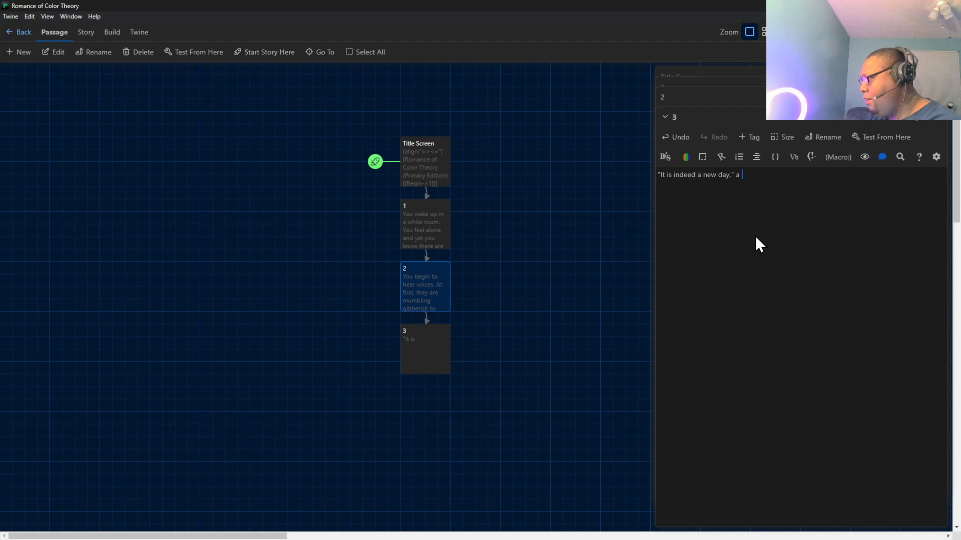
key("BackSpace")
key("BackSpace")
type("one of the voices")
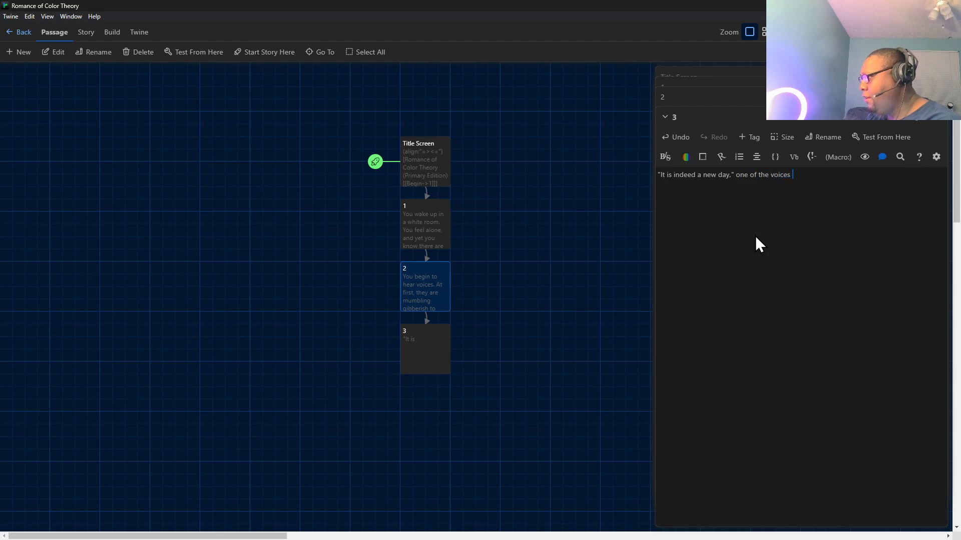
type(" says.")
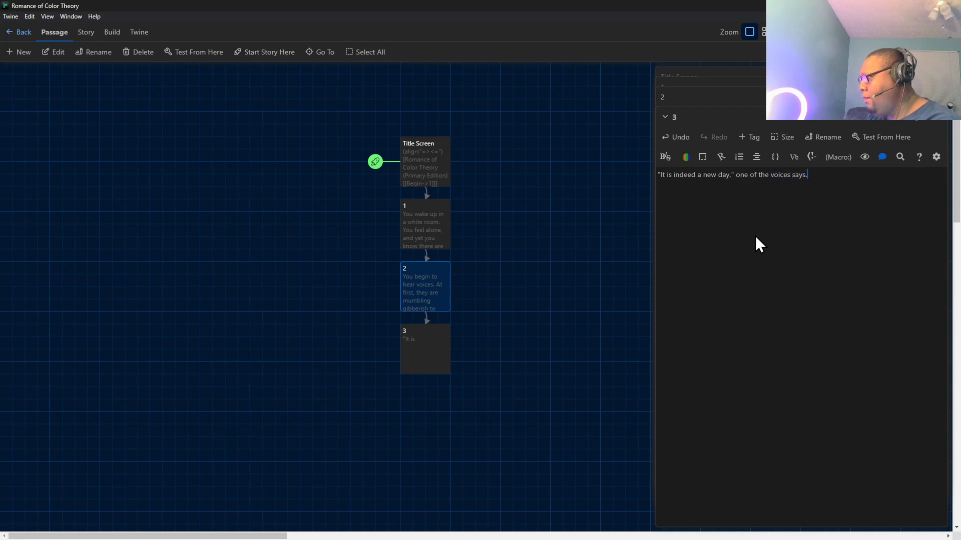
Add a second paragraph to passage 3: "You actually wince at the fact that you said that question aloud rather than in your head.".
key("Return")
key("Return")
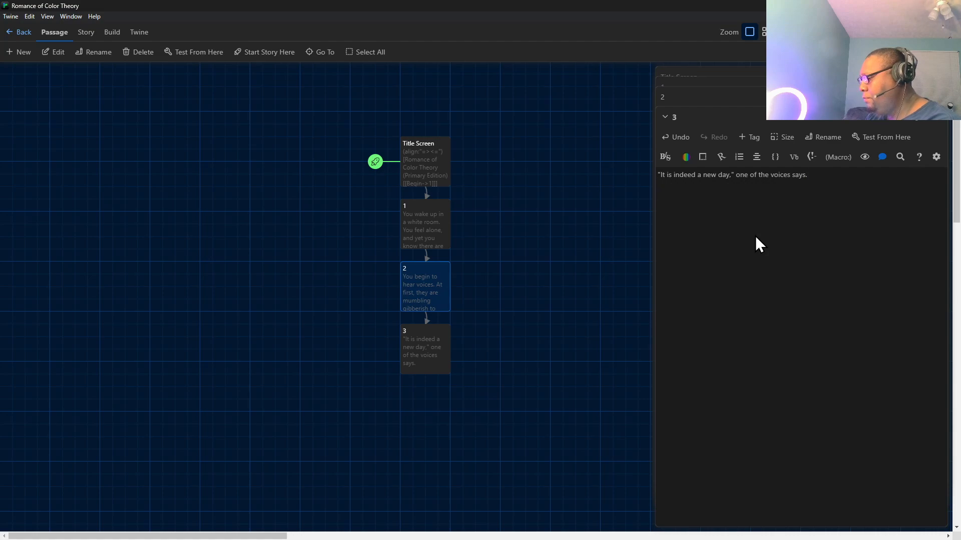
type("You ")
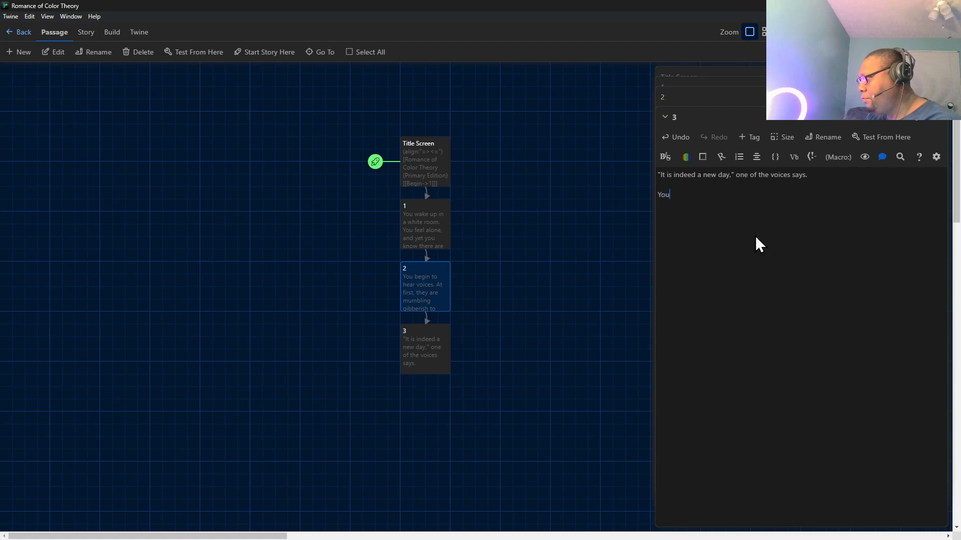
type("actual")
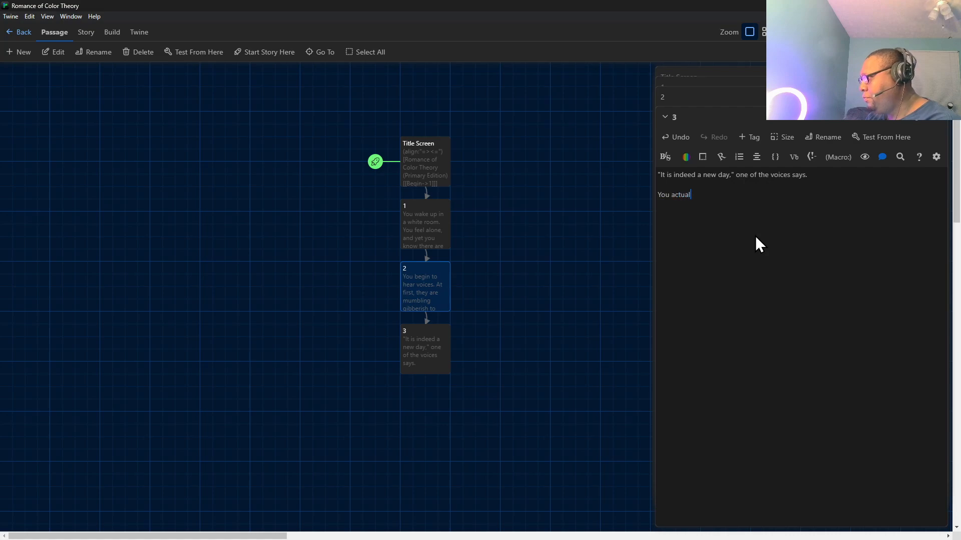
type("ly groan")
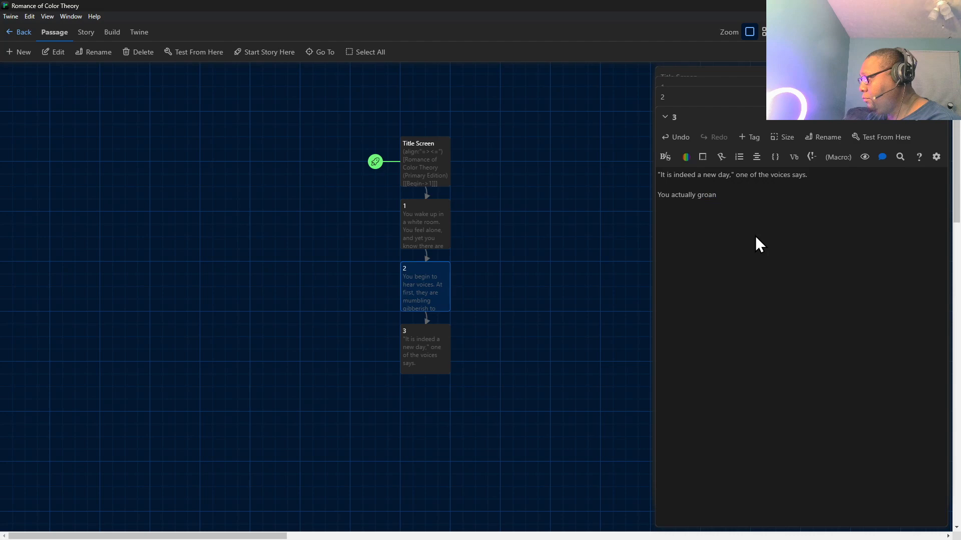
key("BackSpace")
key("BackSpace")
key("BackSpace")
key("BackSpace")
key("BackSpace")
key("BackSpace")
type("wii")
key("BackSpace")
key("BackSpace")
key("BackSpace")
type("win")
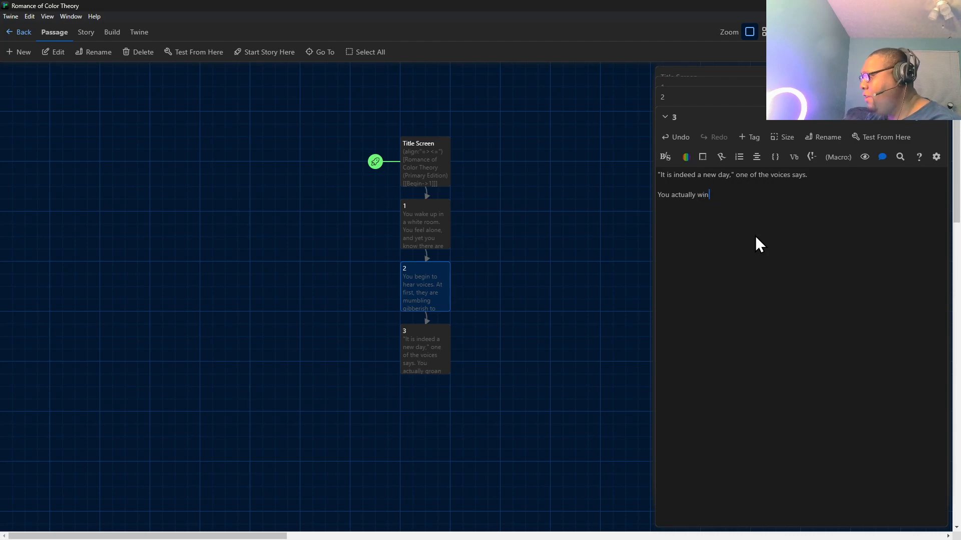
type("ce at the fac")
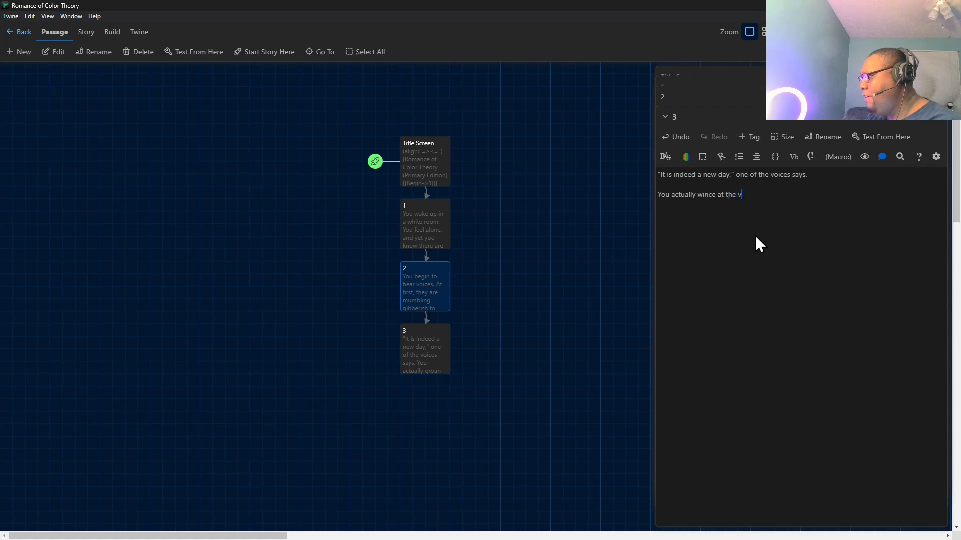
type("t that you sai")
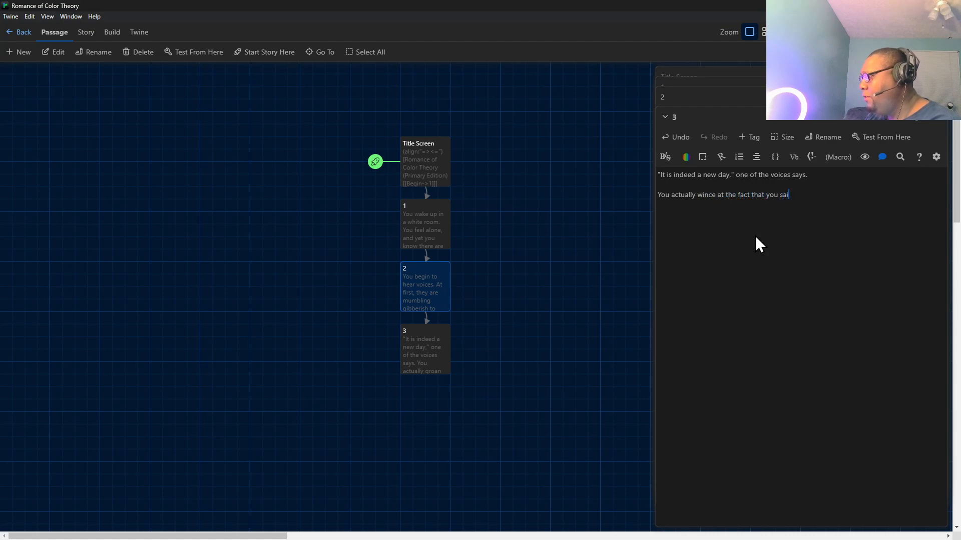
type("d that questio")
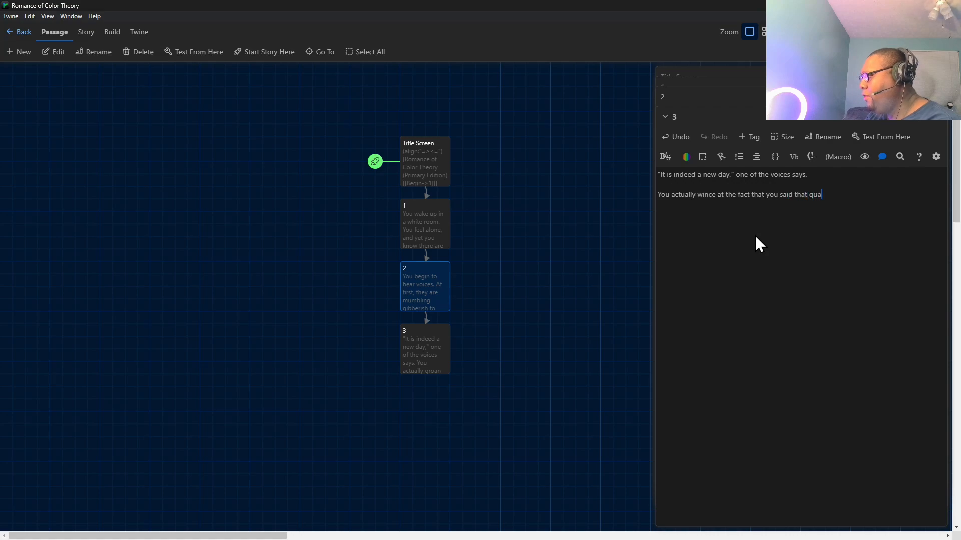
type("n aloud rather than in")
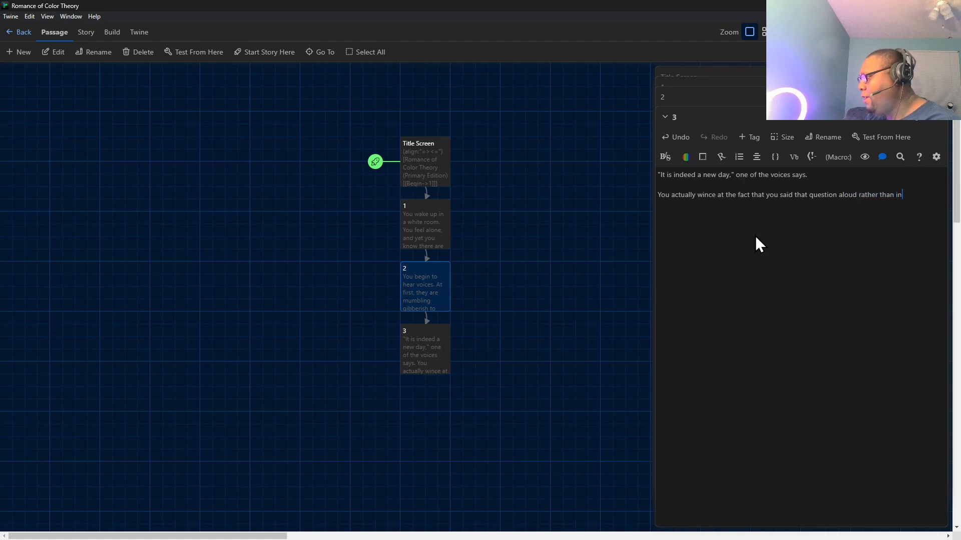
type(" your head.")
End passage 3 with the link [[>->4]] on its own line, separated by a blank line.
key("Return")
key("Return")
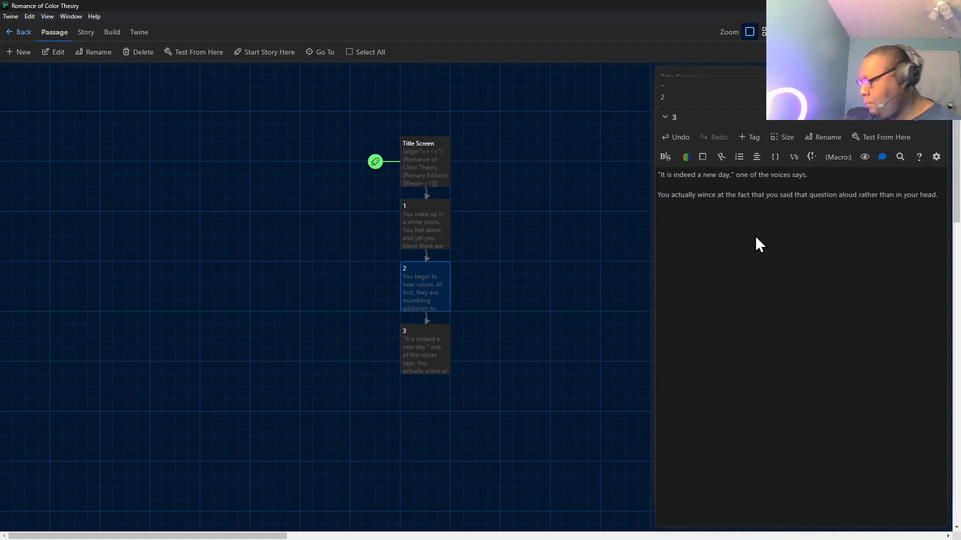
type(".  ")
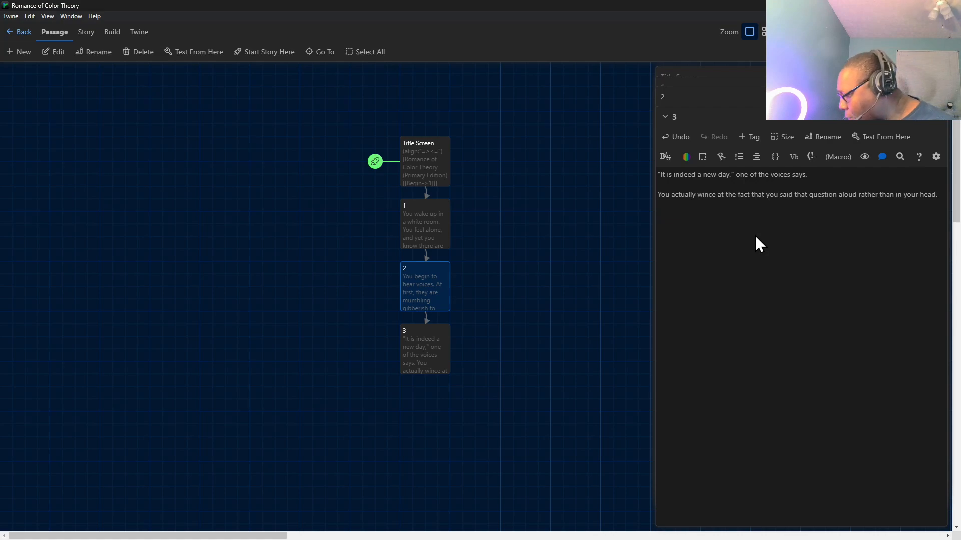
type("[[")
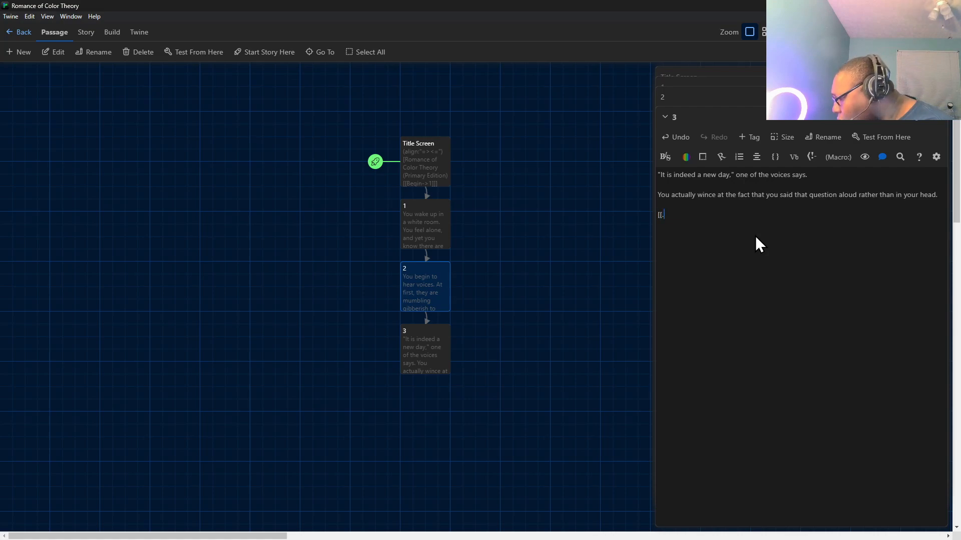
type(">-")
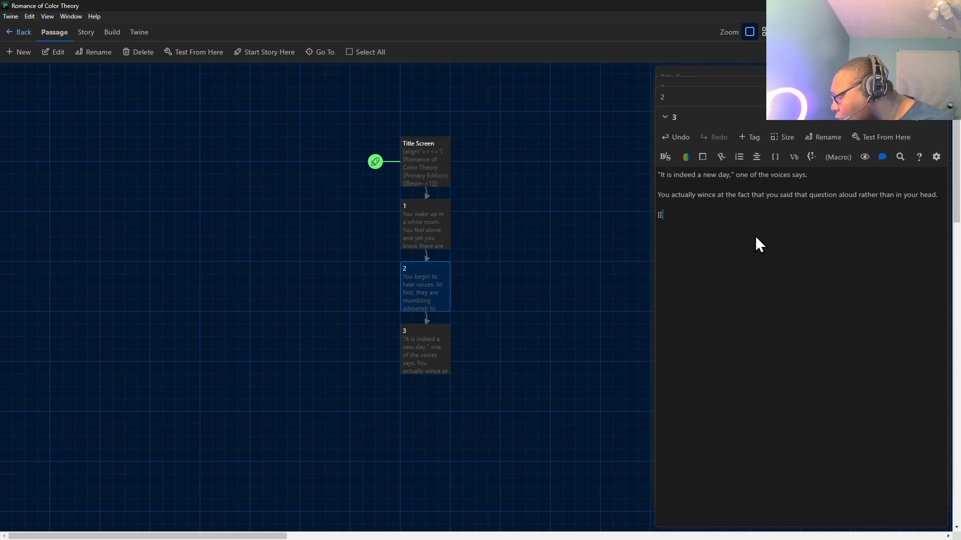
type(">")
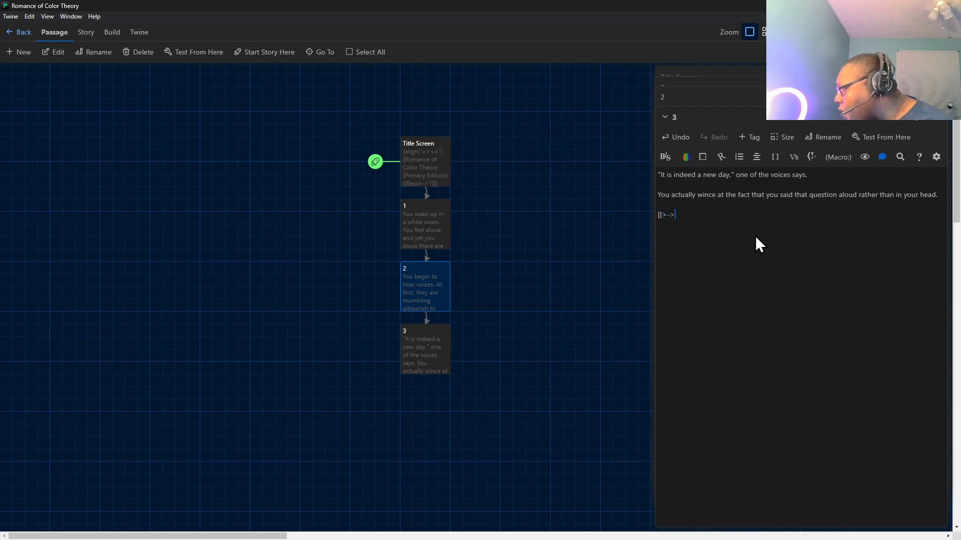
type("4]")
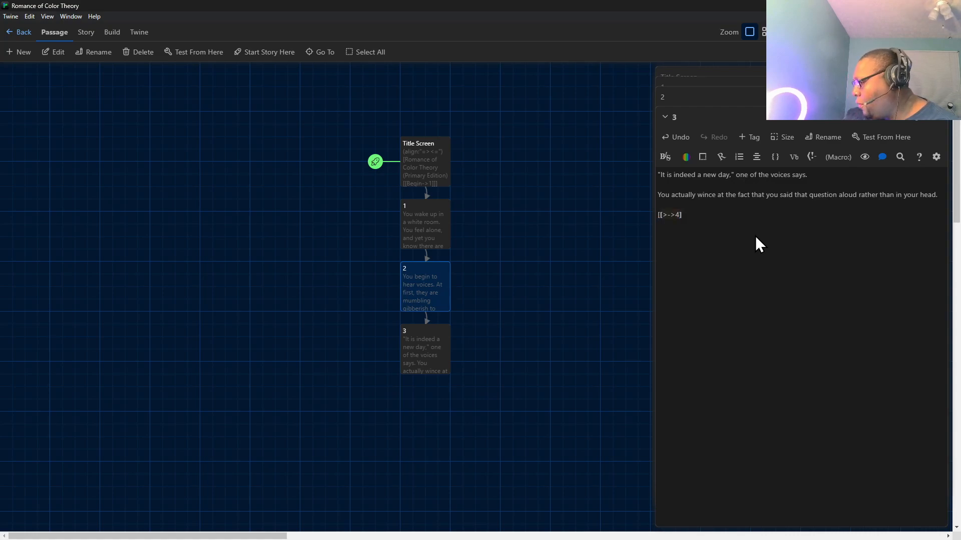
type("]")
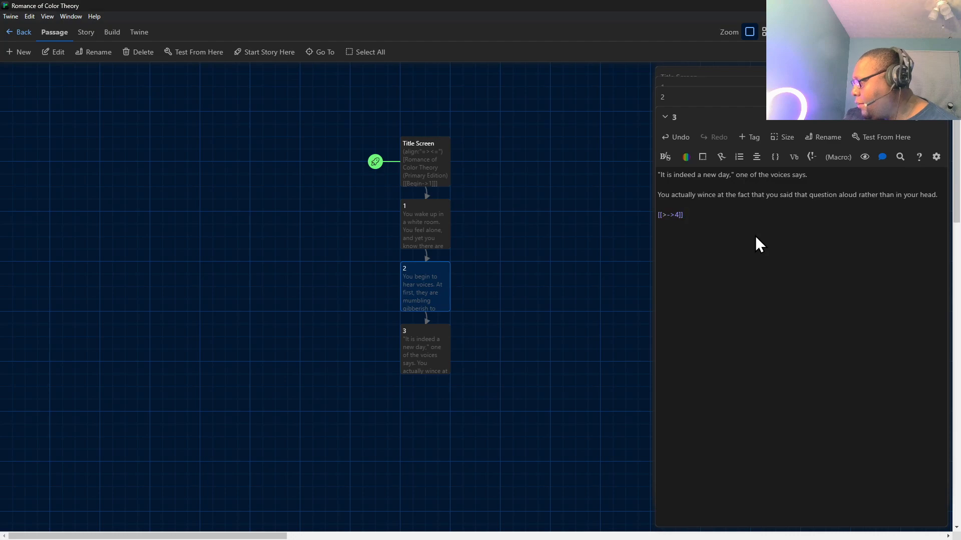
Open the new passage 4 and write its first sentence: "That was in your head, silly!" says another voice.
double_click(412, 425)
type("\"We are in your e")
key("BackSpace")
type("hea")
key("BackSpace")
key("BackSpace")
key("BackSpace")
key("BackSpace")
key("BackSpace")
key("BackSpace")
key("BackSpace")
key("BackSpace")
key("BackSpace")
key("BackSpace")
key("BackSpace")
key("BackSpace")
key("BackSpace")
key("BackSpace")
key("BackSpace")
key("BackSpace")
key("BackSpace")
key("BackSpace")
type("t was in h")
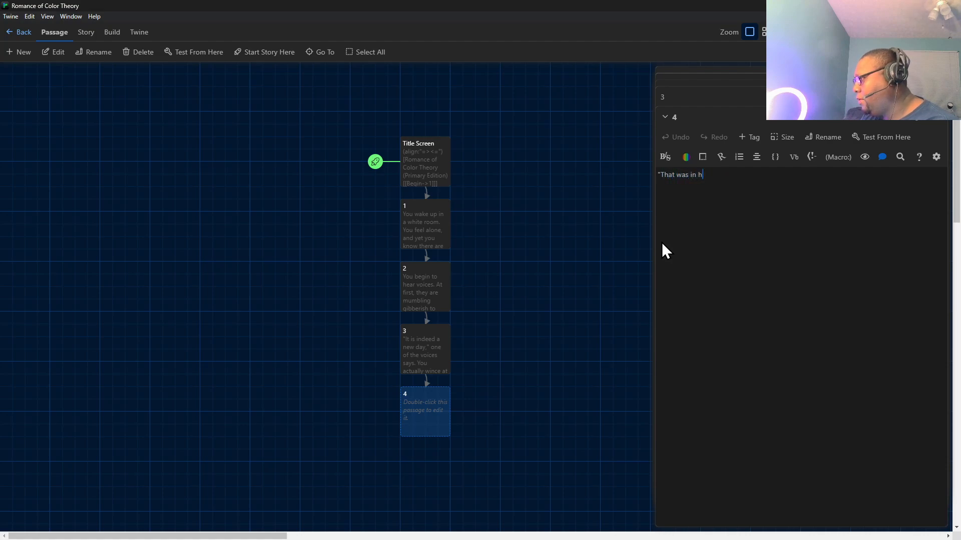
key("BackSpace")
type("your head")
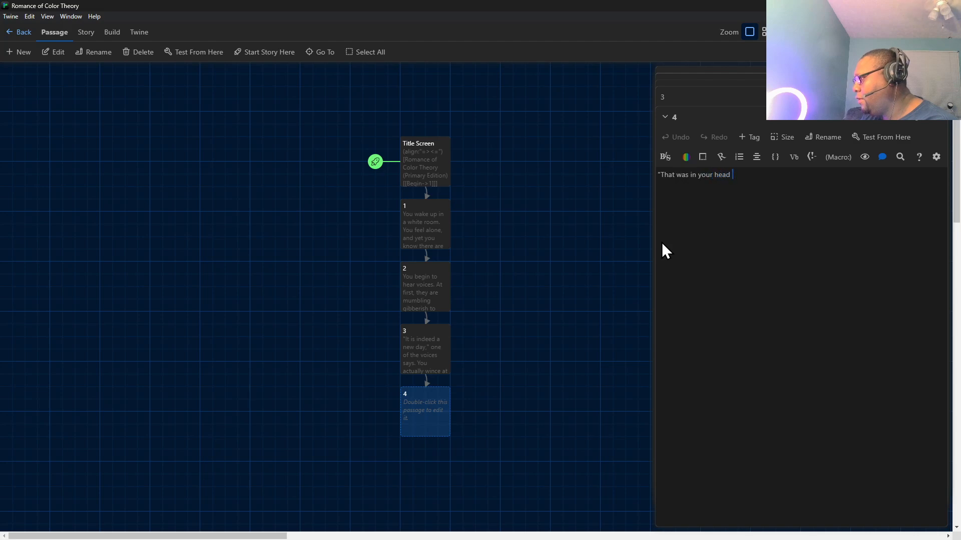
type(", silly!\"")
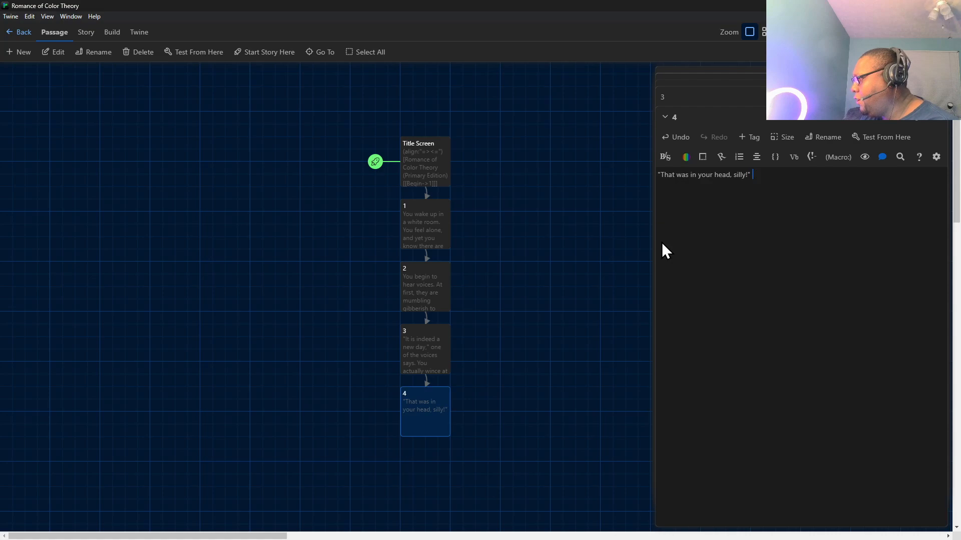
type(" says ano")
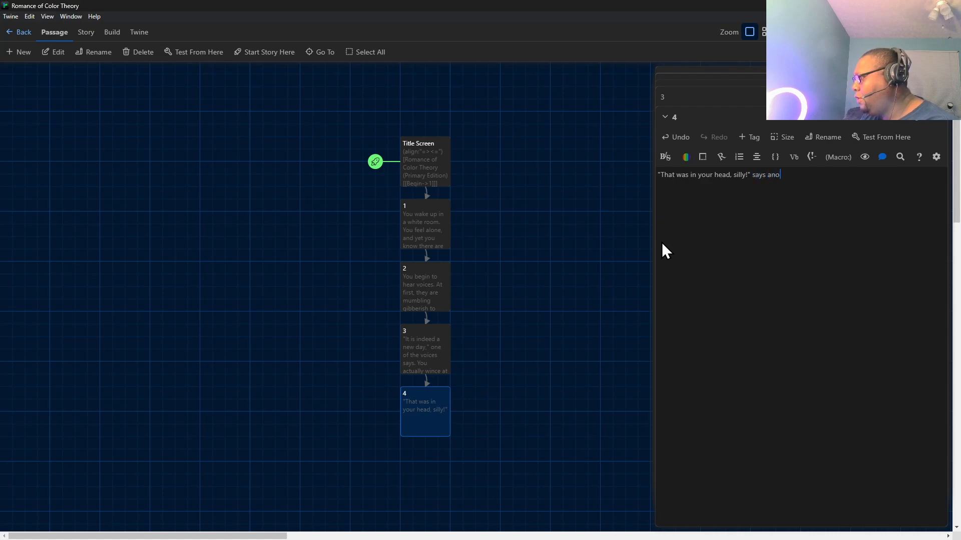
type("ther voice. \"")
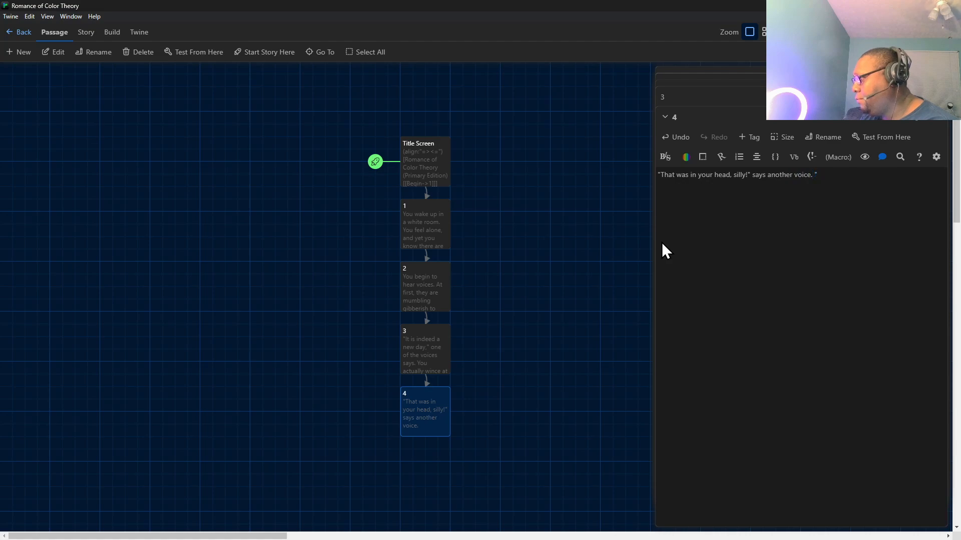
type("Didn't yo")
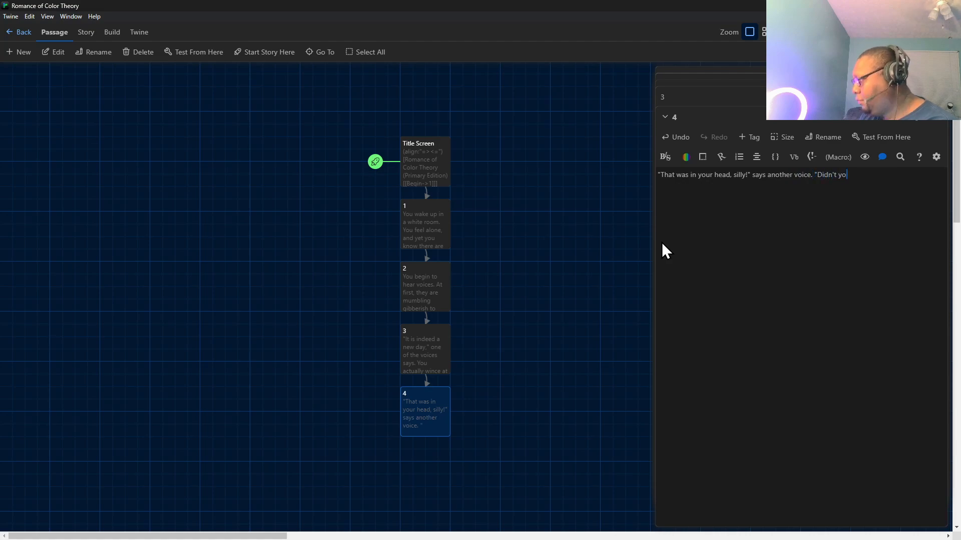
type("u notic")
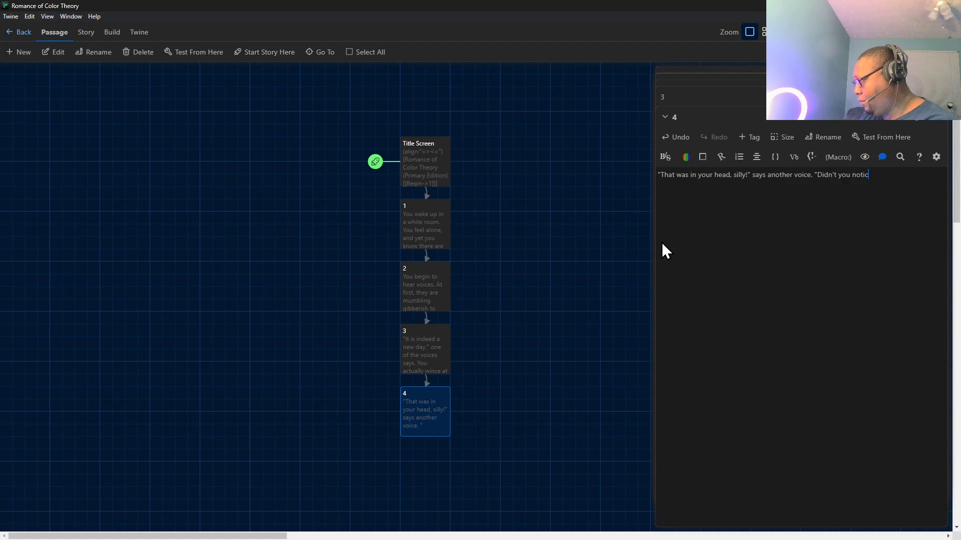
type("e that there")
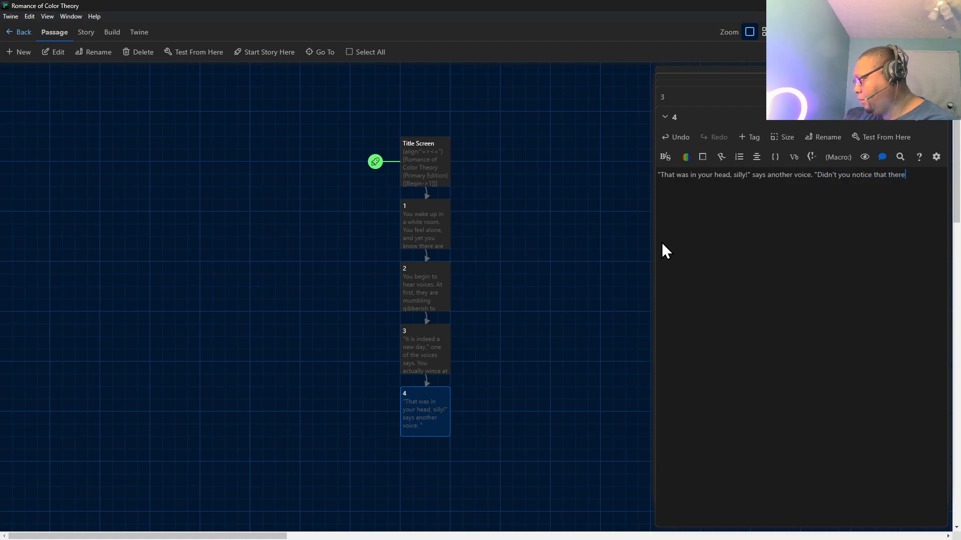
type("'s no one ")
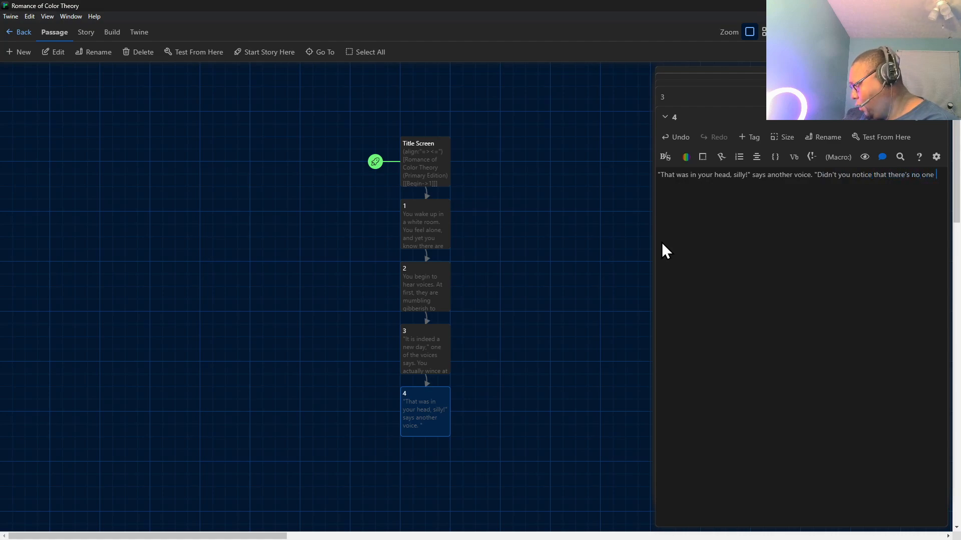
type("around?\"")
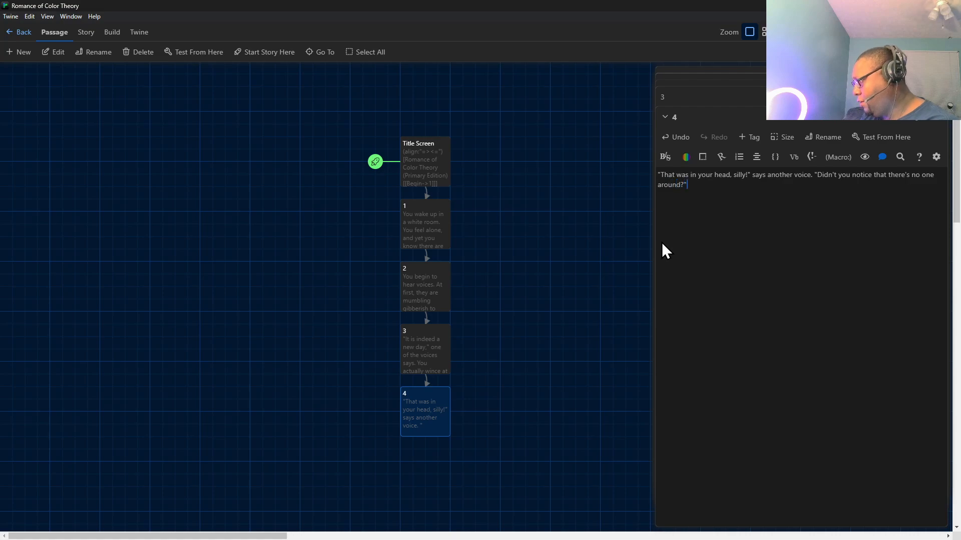
Continue passage 4 with the sentence "Didn't you notice that there's no one around?" in quotation marks, followed by a blank line.
key("Return")
key("Return")
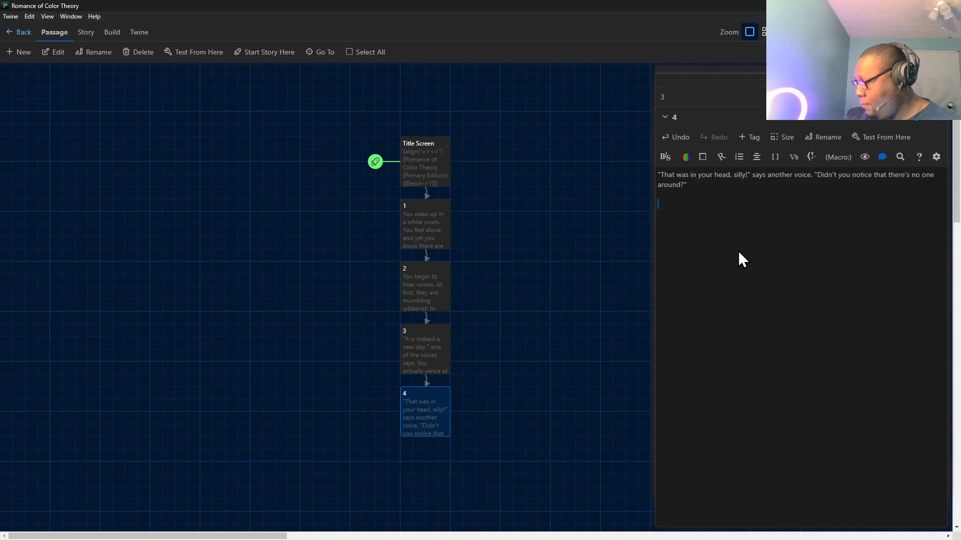
type("You jump")
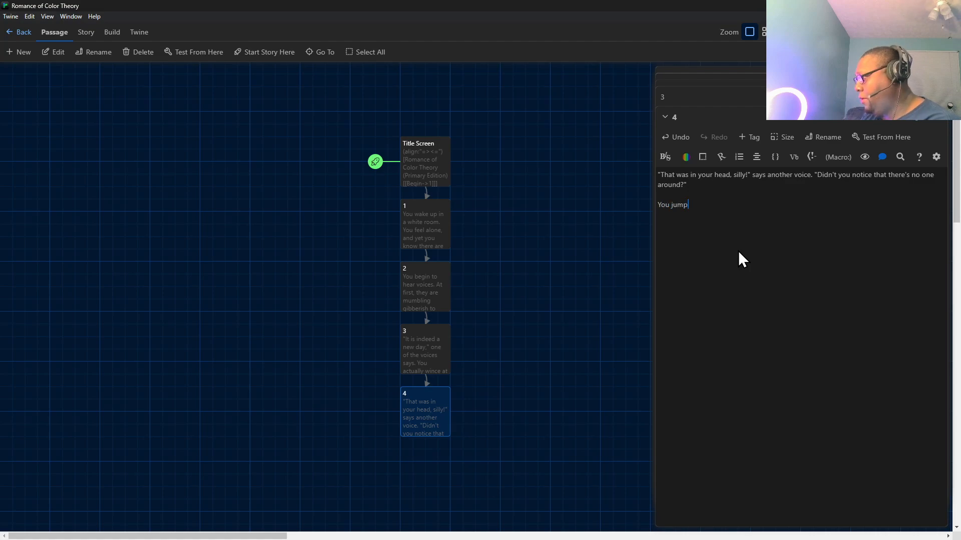
type(" at the the")
key("BackSpace")
key("BackSpace")
type("hought and")
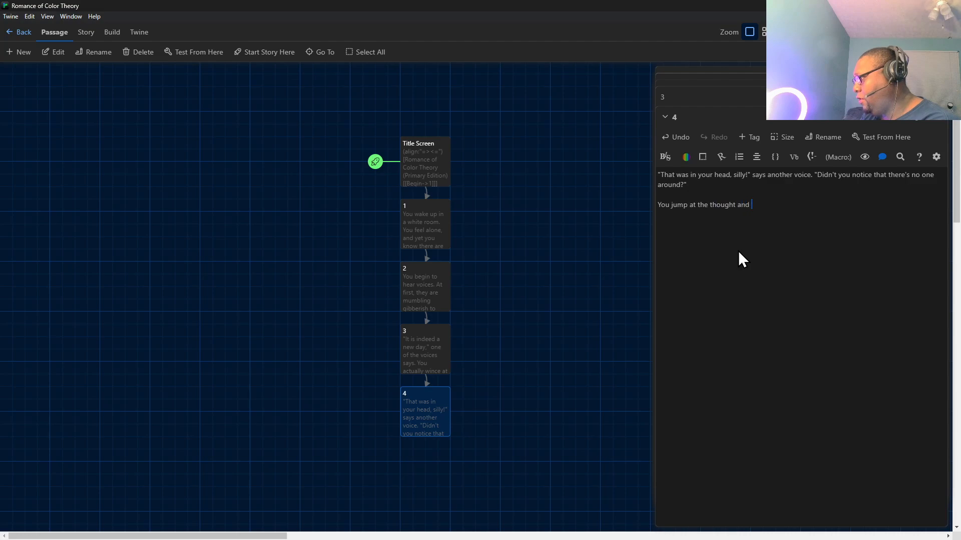
triple_click(702, 205)
key("BackSpace")
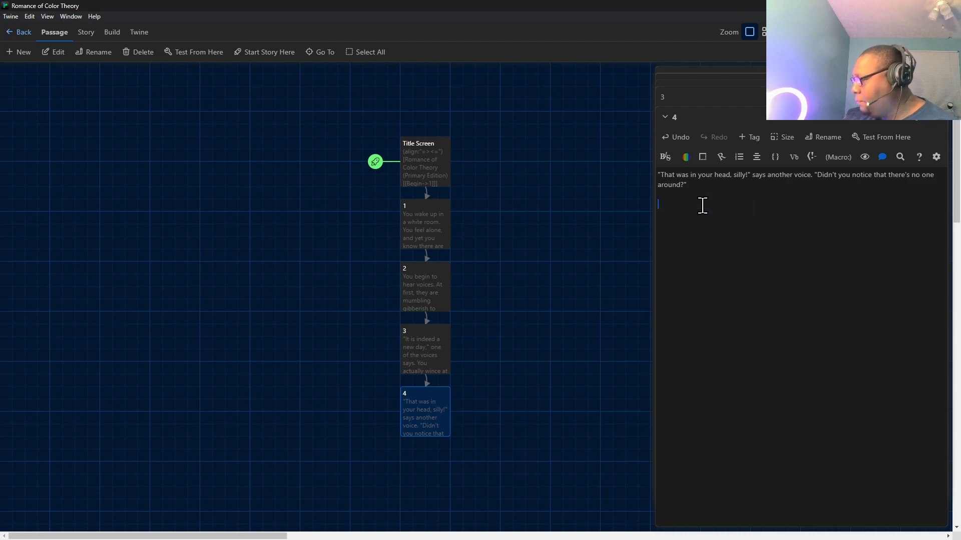
End passage 4 with the link [[>->5]] on its own line.
type("[[>")
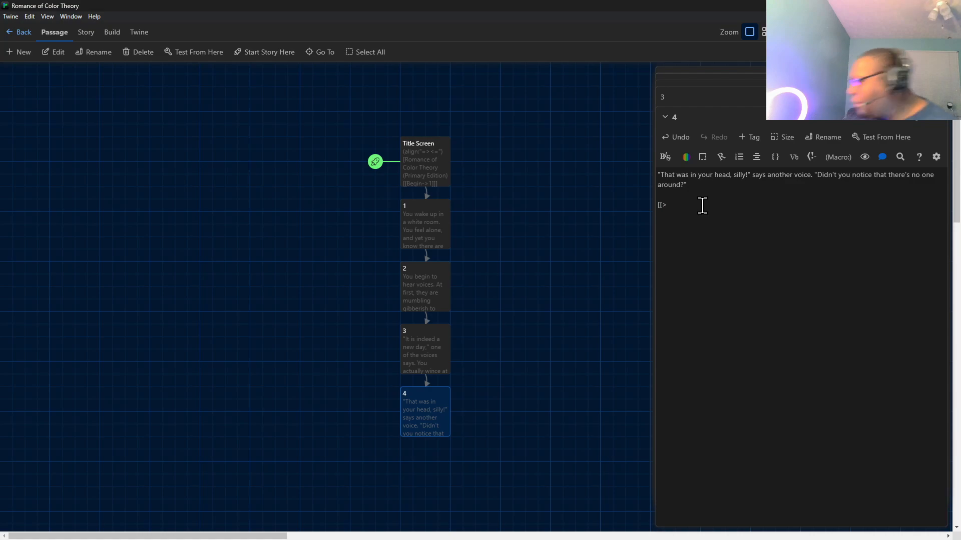
type("->5")
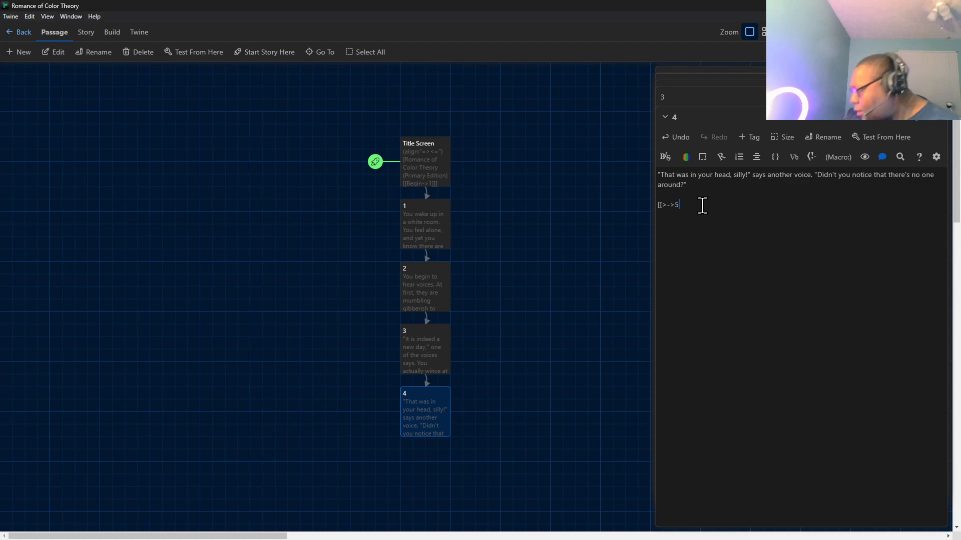
type("]]")
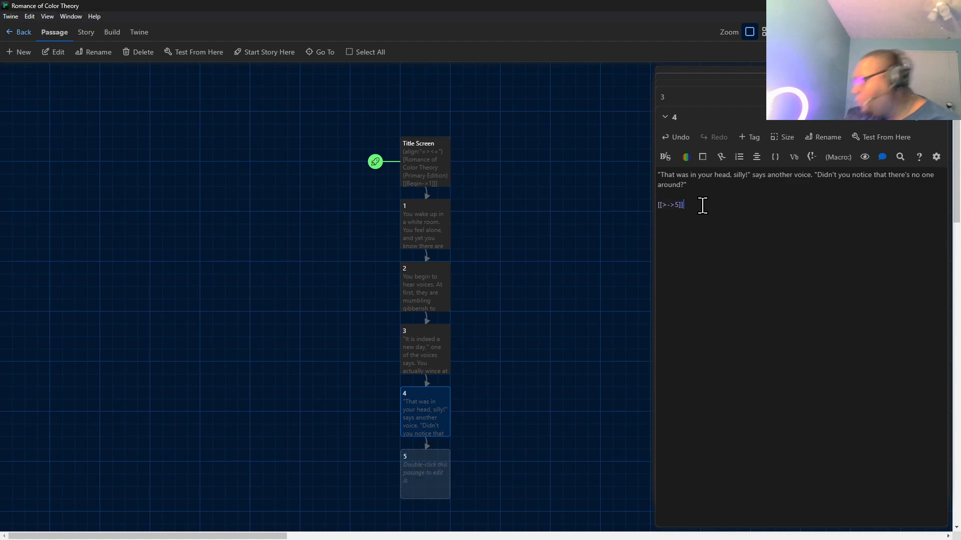
Open the new passage 5 and write its first sentence: You jump up in a sitting position and glance around.
double_click(404, 483)
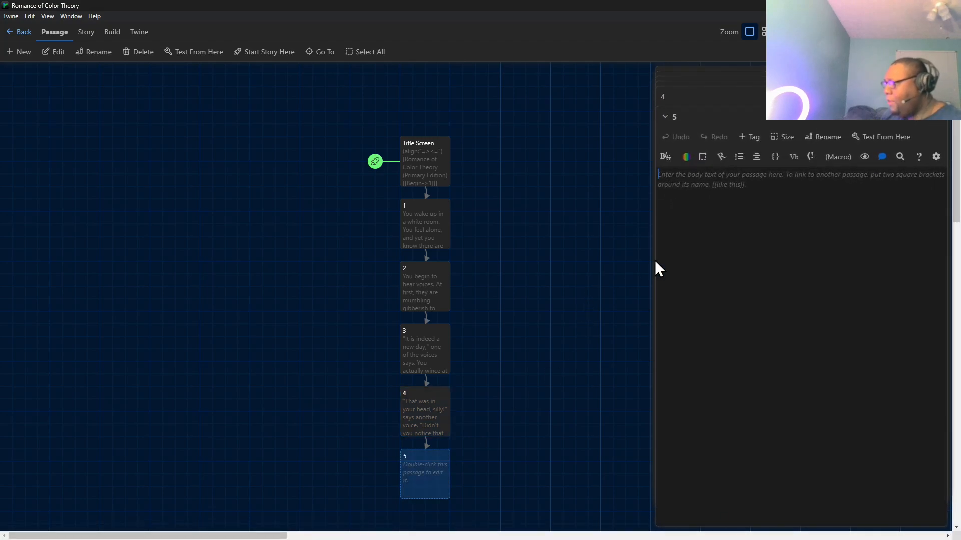
type("You j")
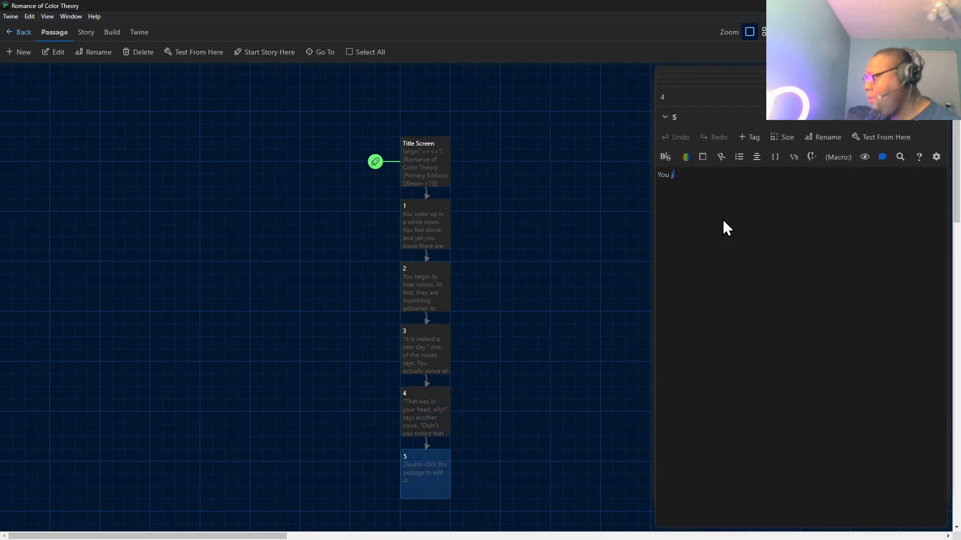
type("ump ")
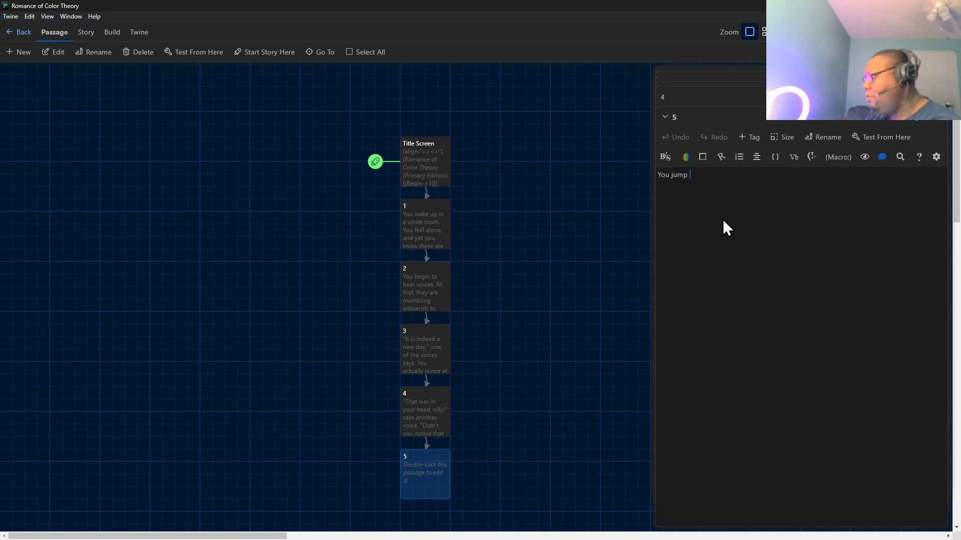
type("up and find")
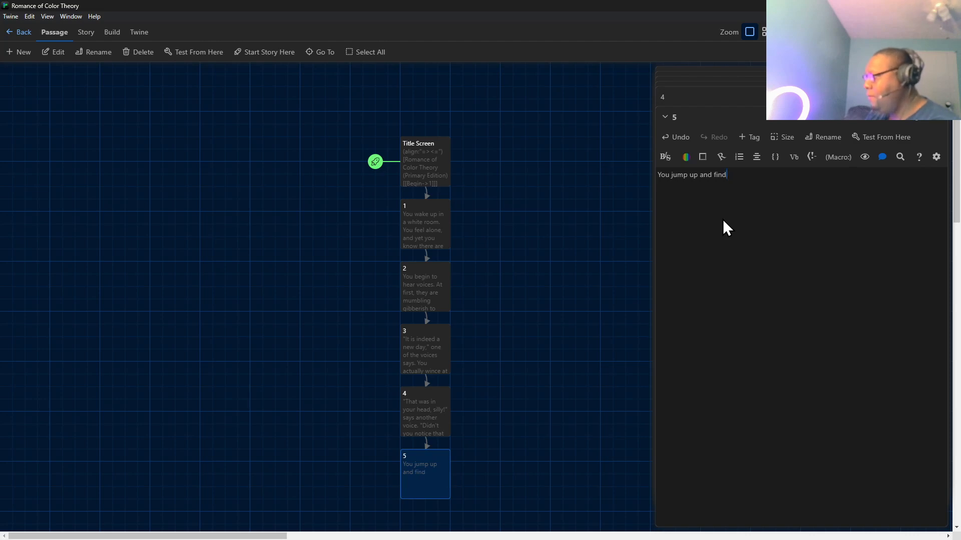
key("BackSpace")
key("BackSpace")
key("BackSpace")
key("BackSpace")
key("BackSpace")
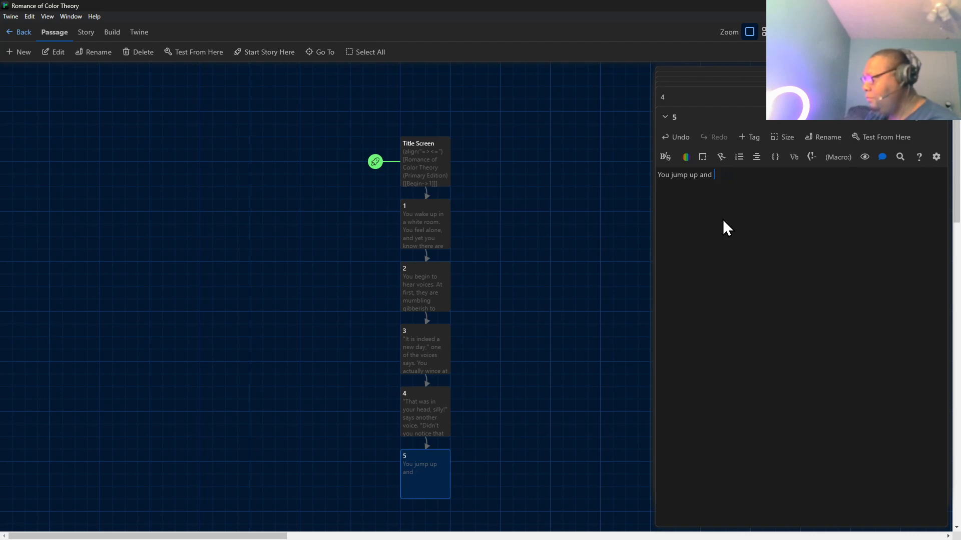
key("BackSpace")
key("BackSpace")
key("BackSpace")
key("BackSpace")
type("in a ")
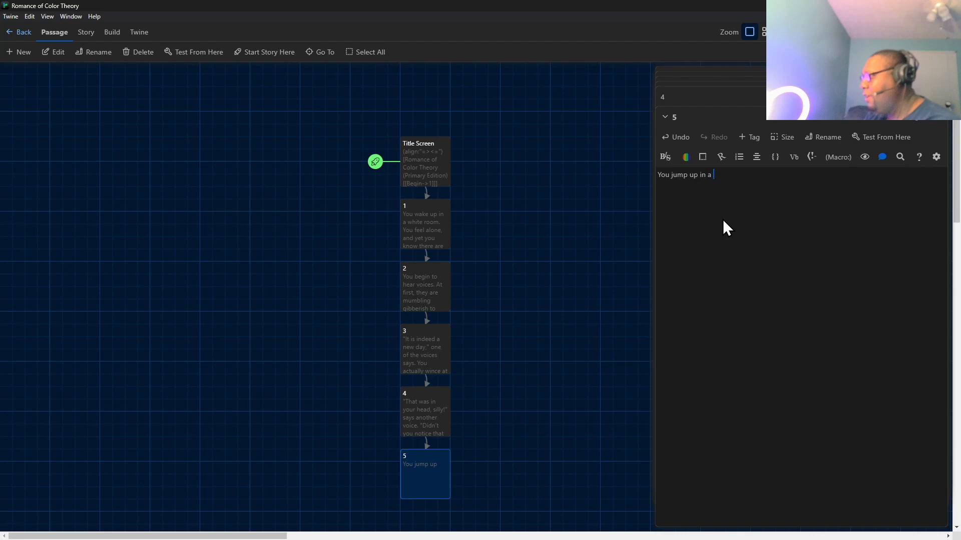
type("sitting positiona")
key("BackSpace")
type("and glan")
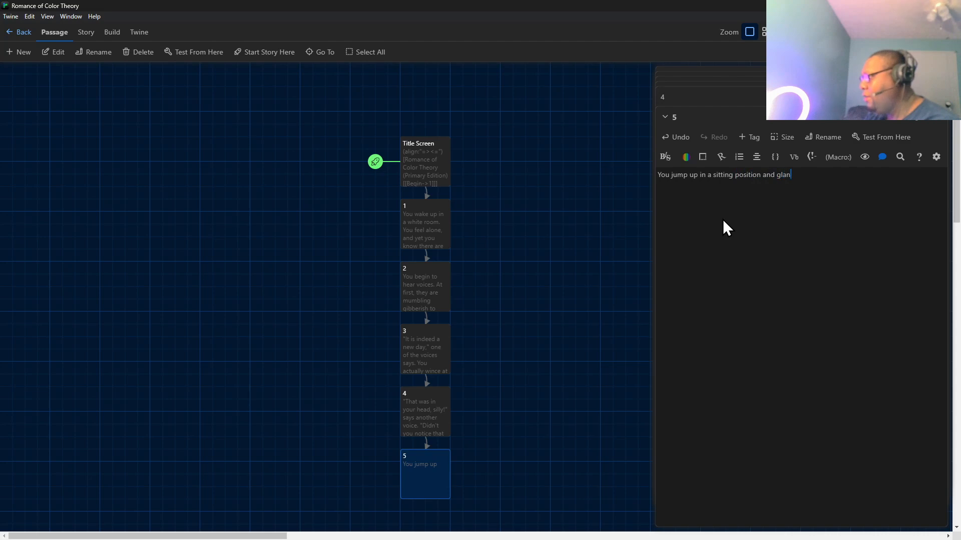
type("ce around. There is n")
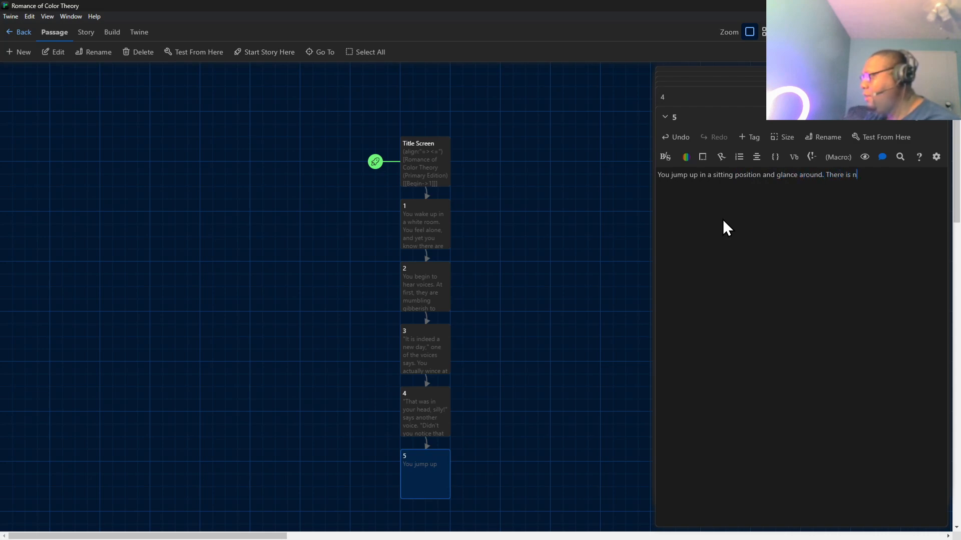
Add a second sentence to passage 5: There is indeed no physical persons, but there are persons around...somehow.
key("BackSpace")
type("indeed n")
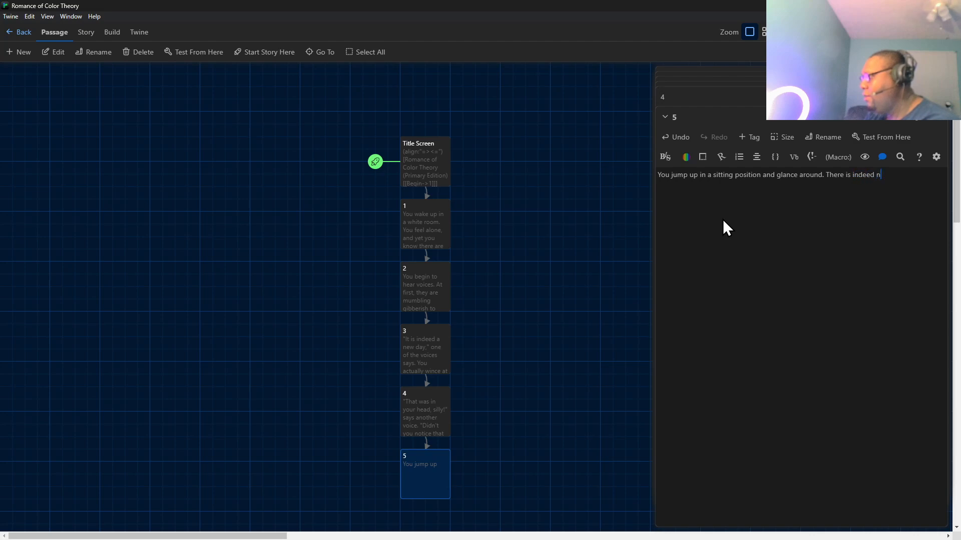
type("o phys")
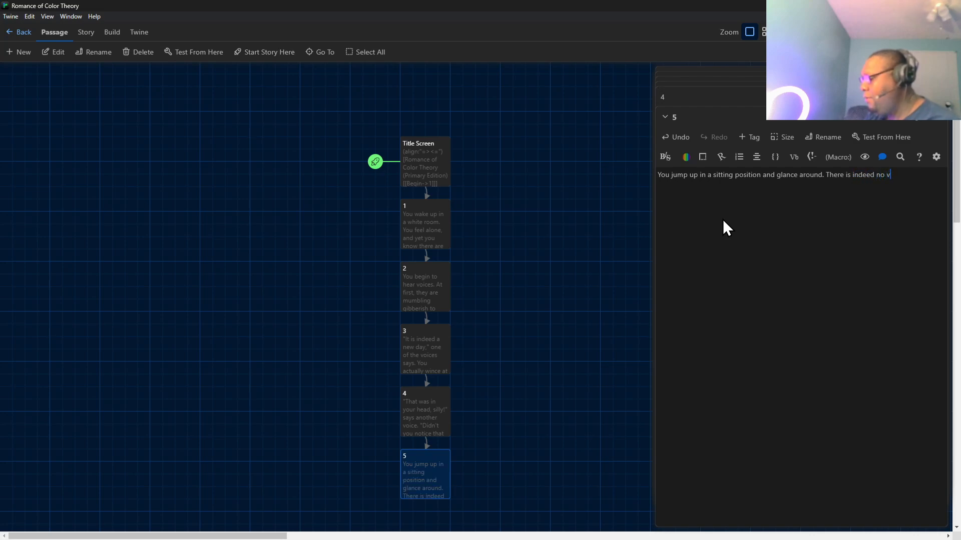
type("ic")
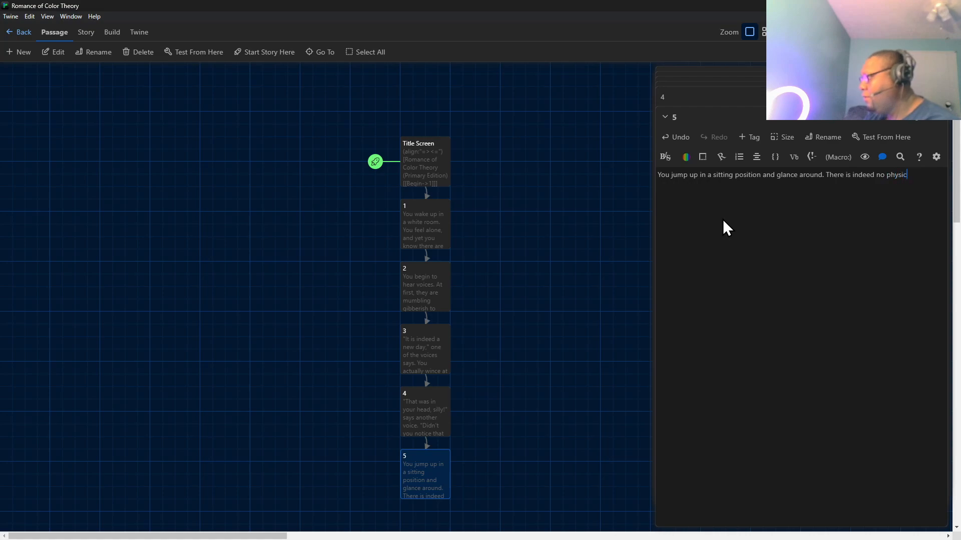
type("al persons, ")
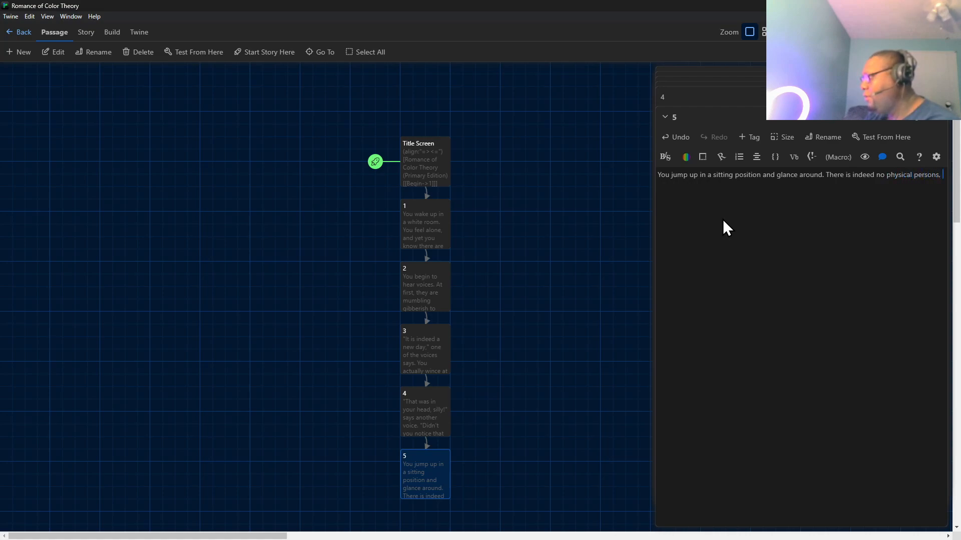
type("but there are personas")
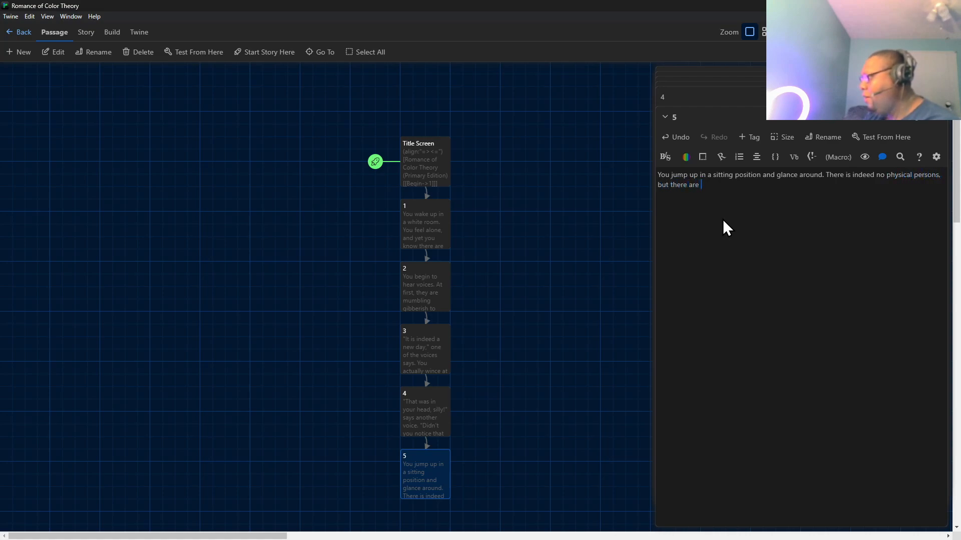
key("BackSpace")
key("BackSpace")
type("s around...")
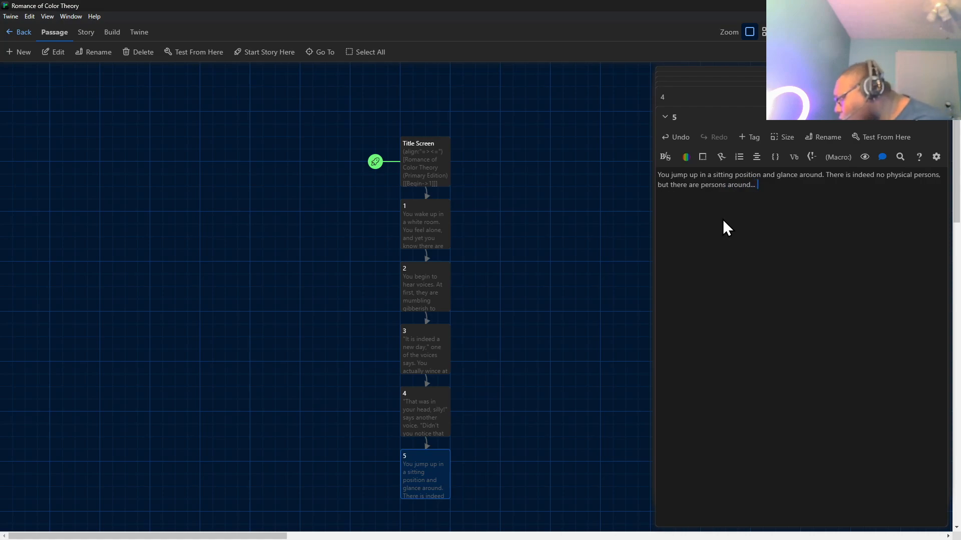
type("somehow.")
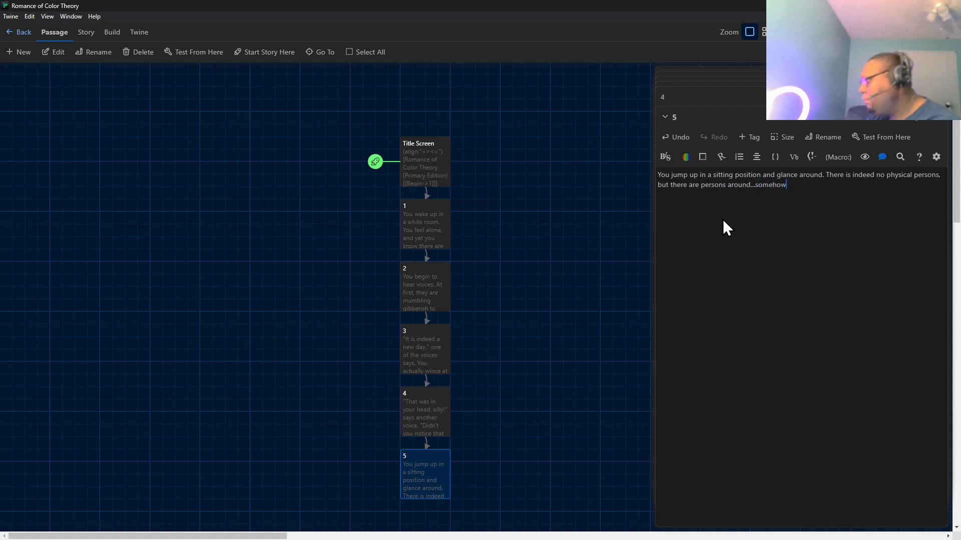
End passage 5 with the link [[>->6]] on its own line after a blank line, and open the new passage 6 for editing.
key("Return")
key("Return")
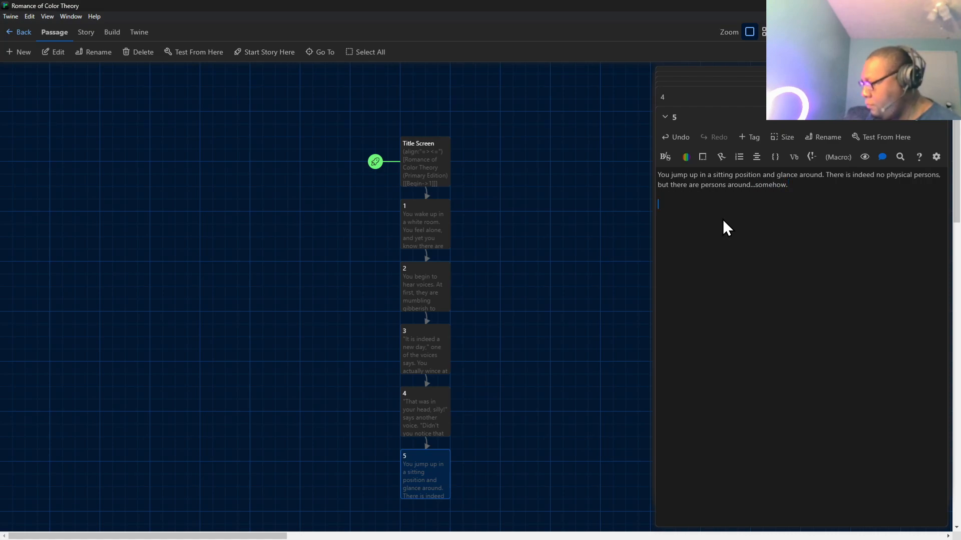
type("[[")
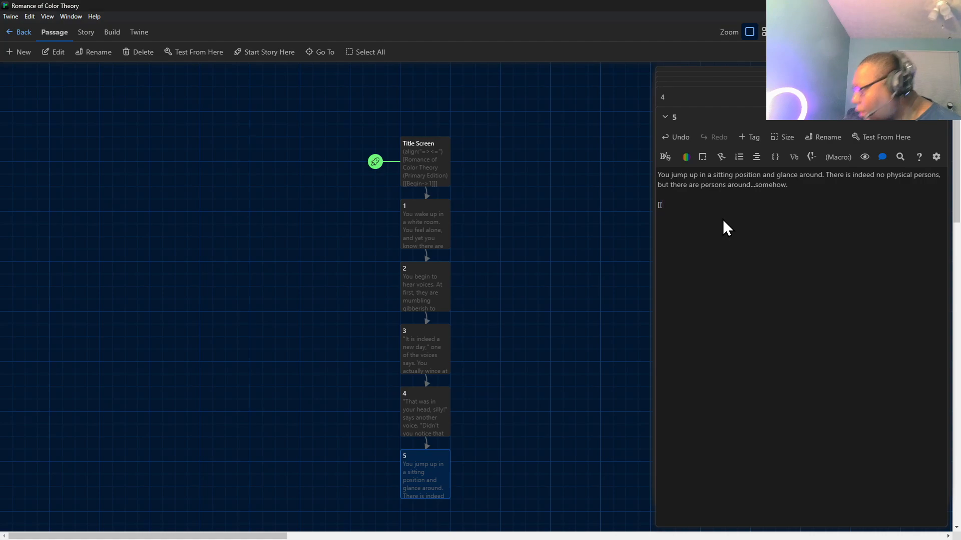
type(">-6")
key("BackSpace")
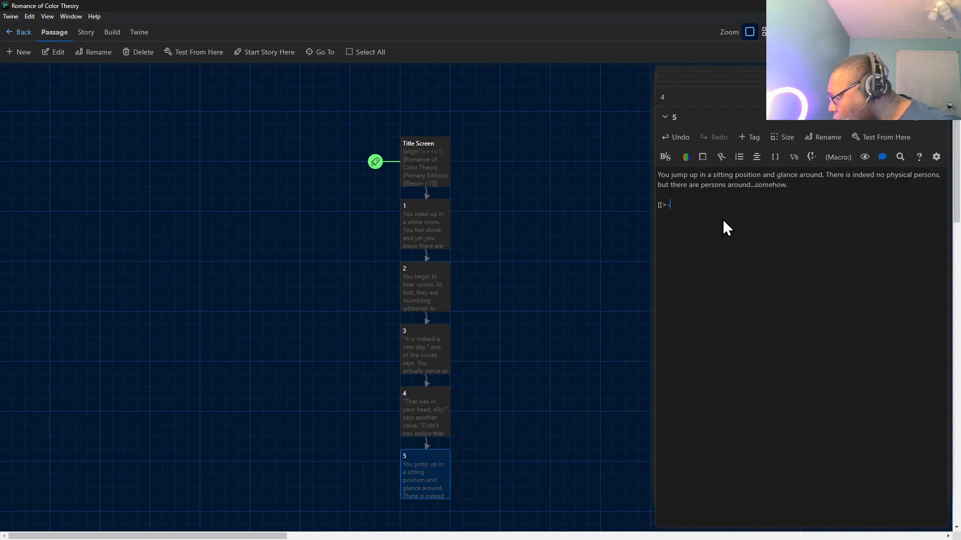
type(">6")
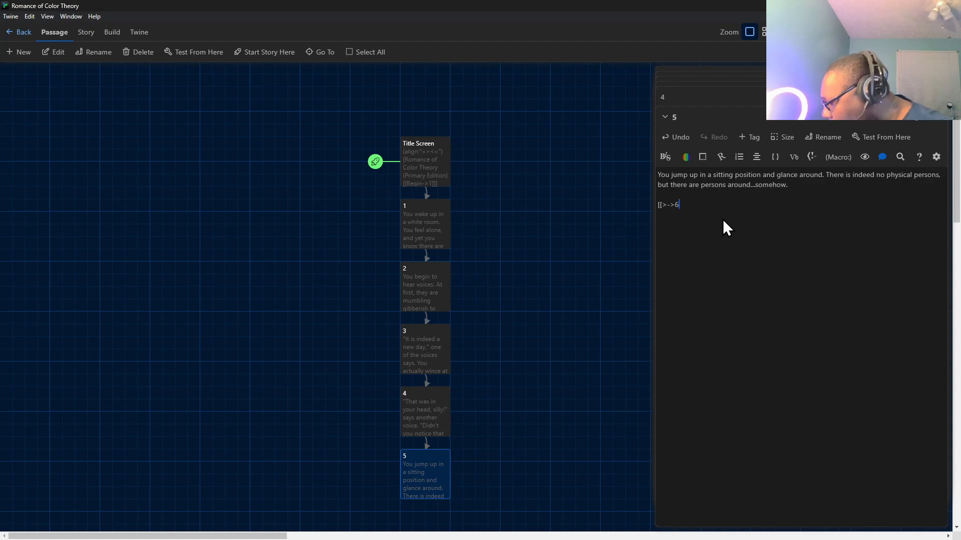
type("]]")
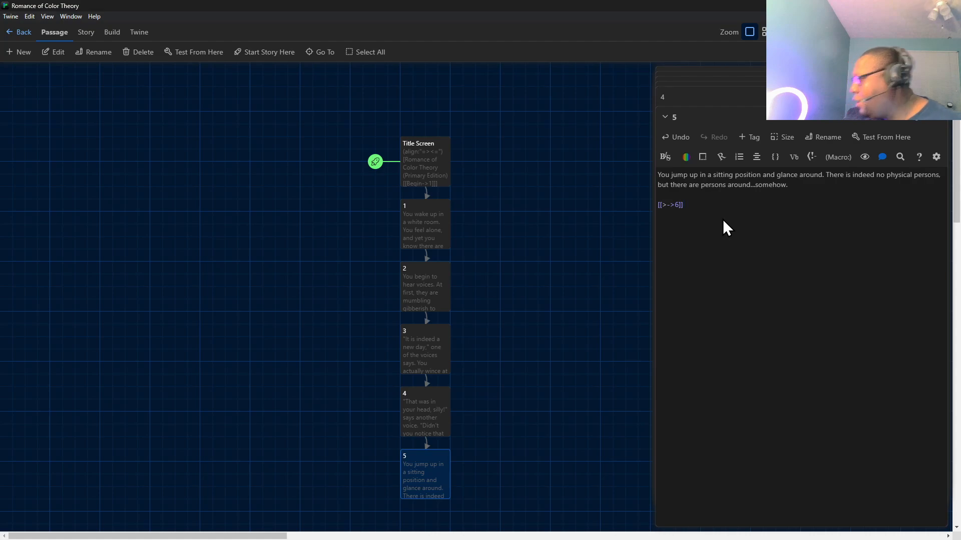
scroll(423, 442, "down", 2)
double_click(425, 437)
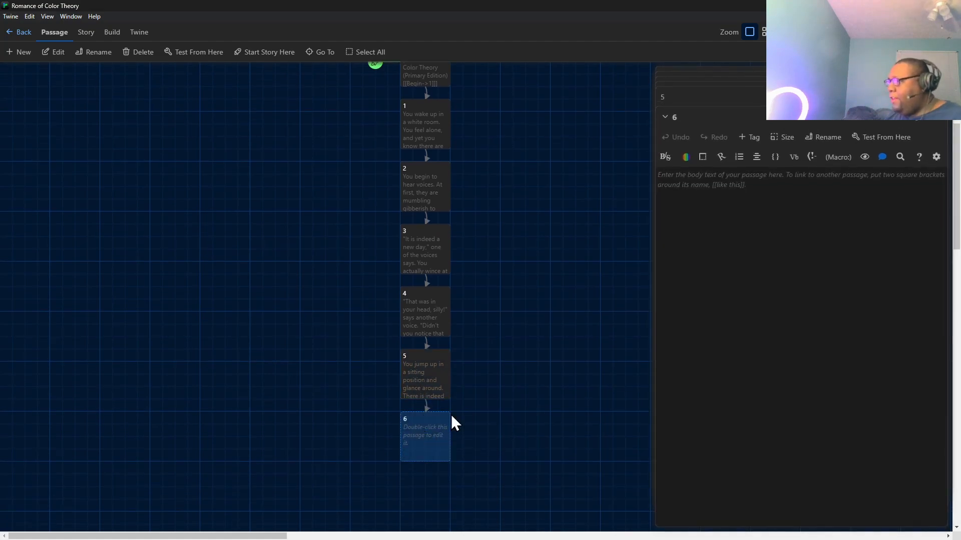
type("Here are")
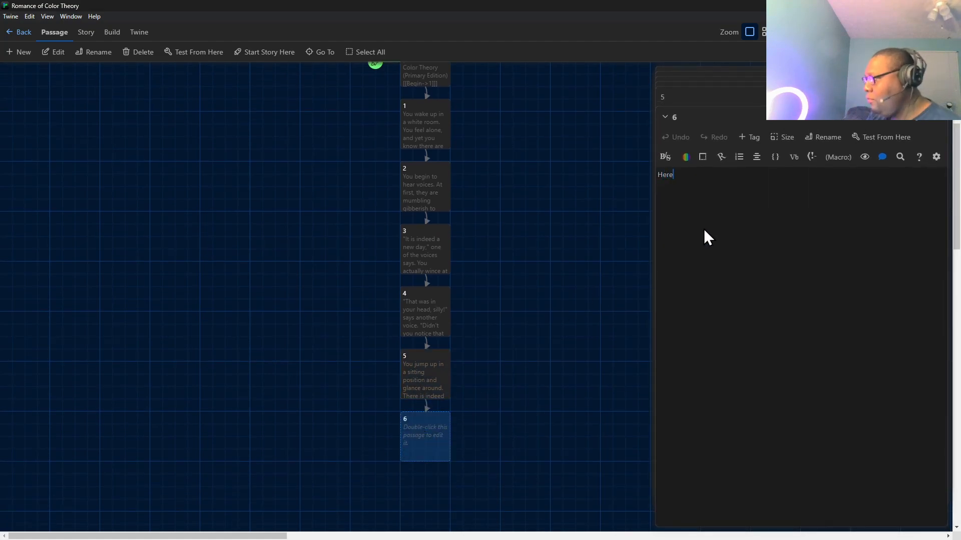
key("BackSpace")
key("BackSpace")
key("BackSpace")
key("BackSpace")
key("BackSpace")
key("BackSpace")
key("BackSpace")
key("BackSpace")
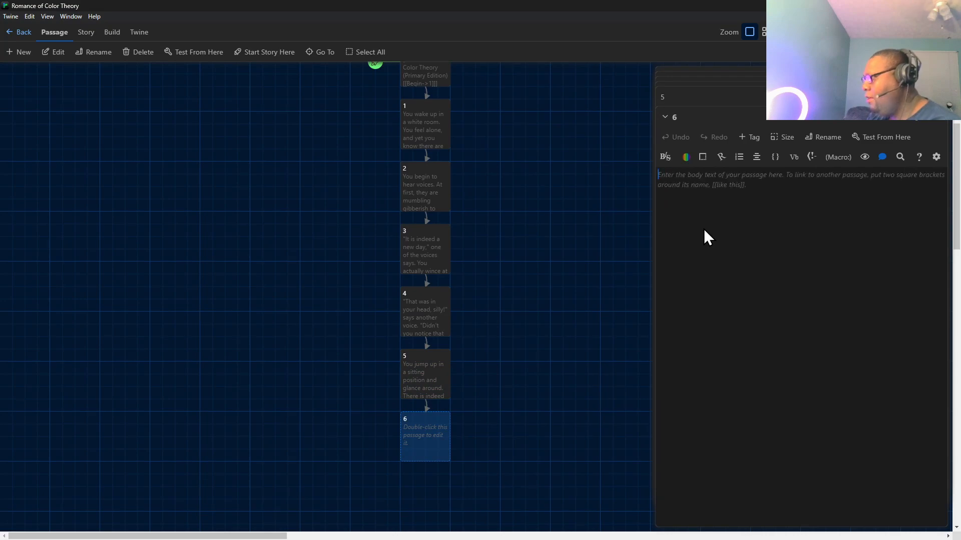
Write the opening line of passage 6: "Answer some questions for us," says another voice.
type("\"Answer ")
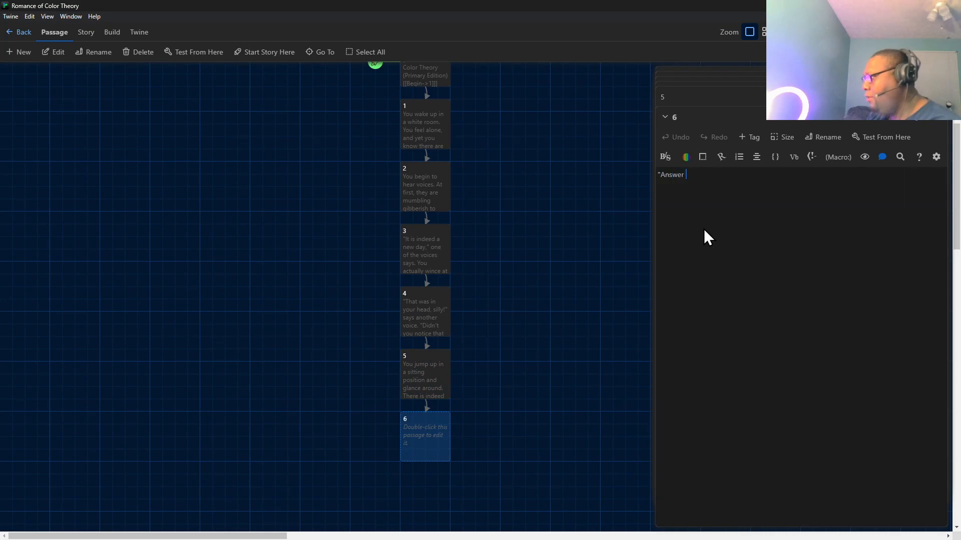
type("some quest")
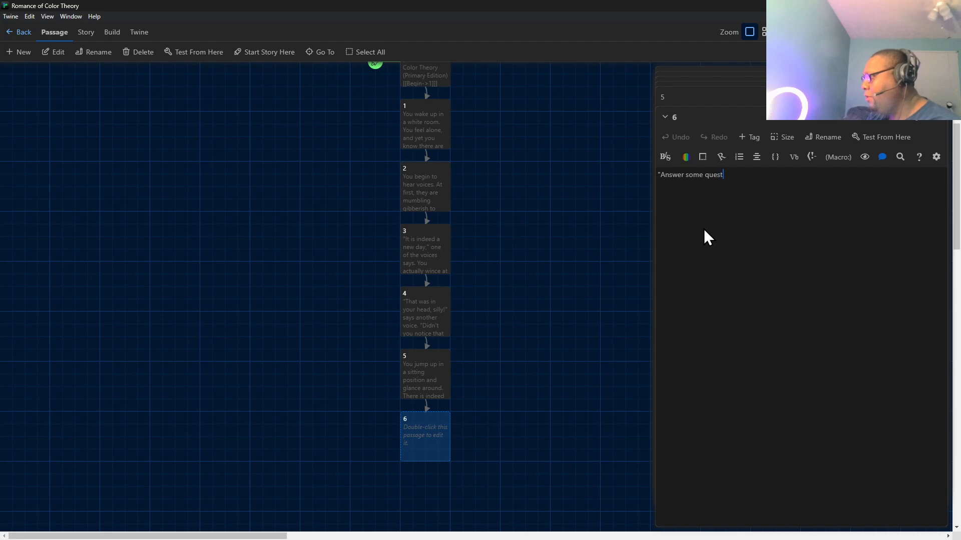
type("ions f")
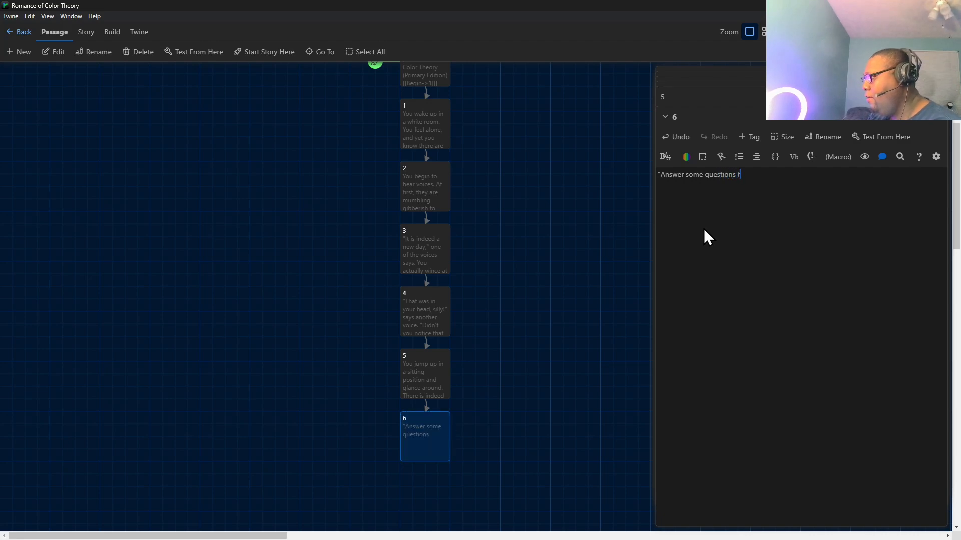
type("or us,\" says another voice.")
Add the first reply link [[O...Okay...?]] to passage 6, below the opening line after a blank line.
key("Return")
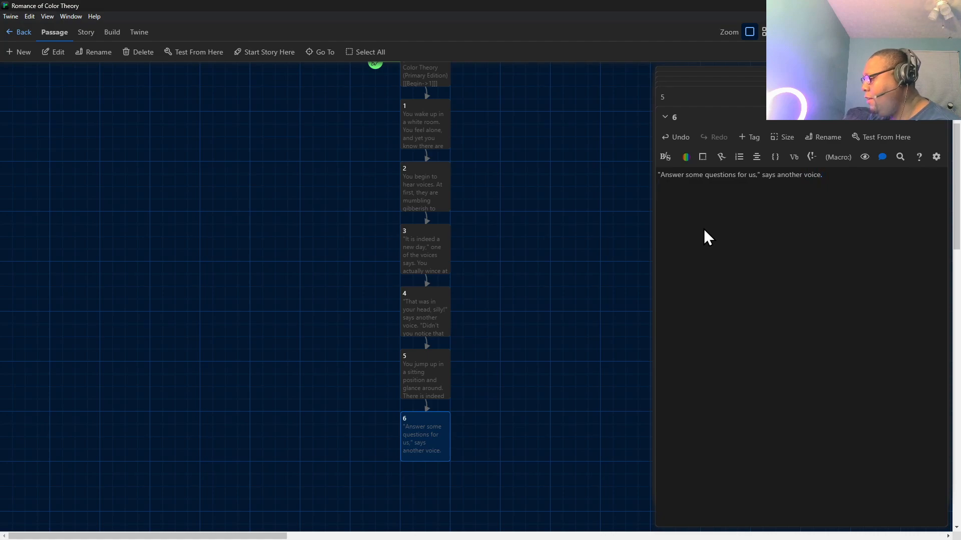
type("[[")
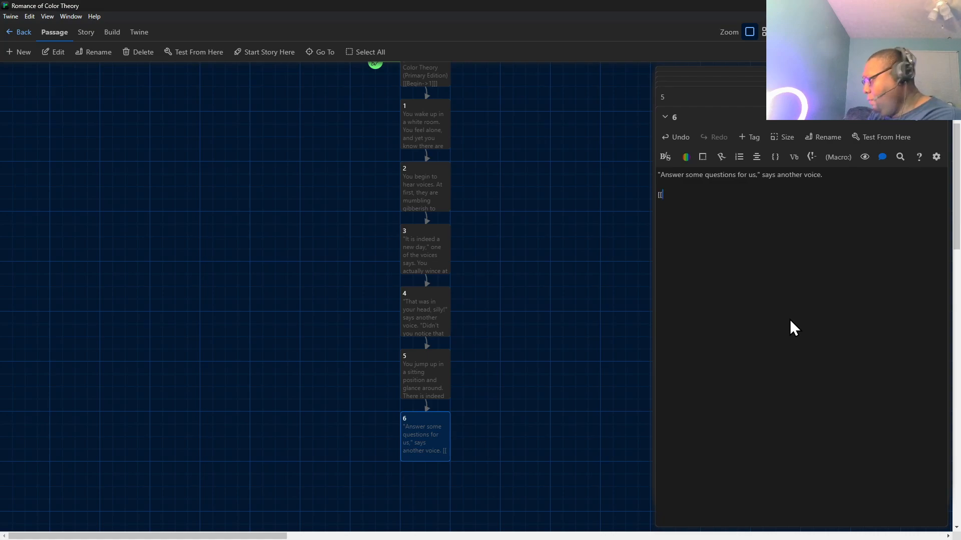
type("O...Okay...?")
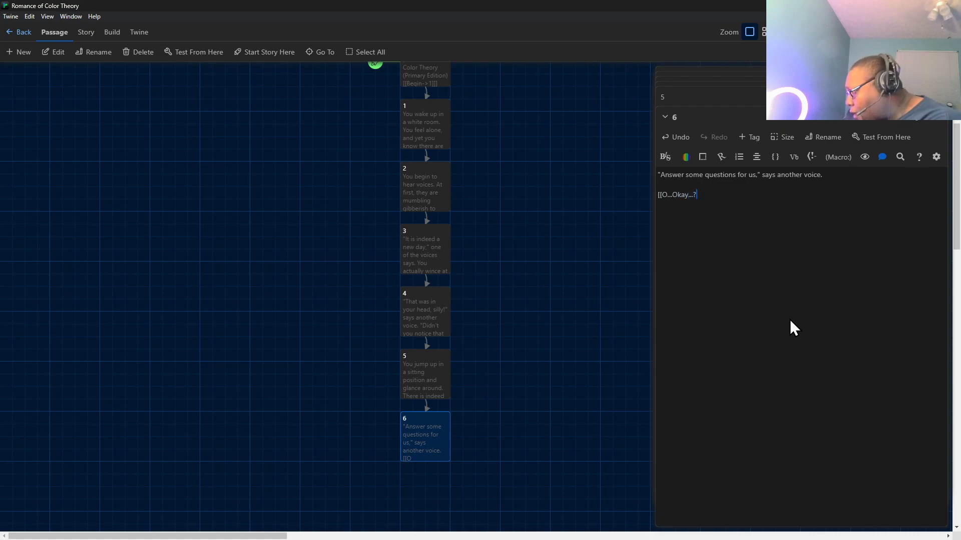
type("]]")
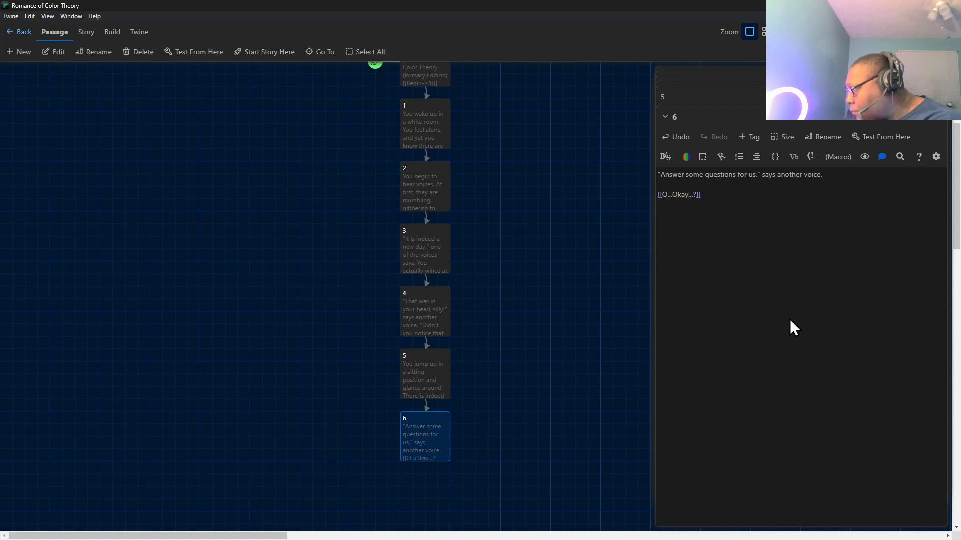
Add a second reply link, [[W-What is this...?]], to passage 6 after a blank line.
key("Return")
type("[[")
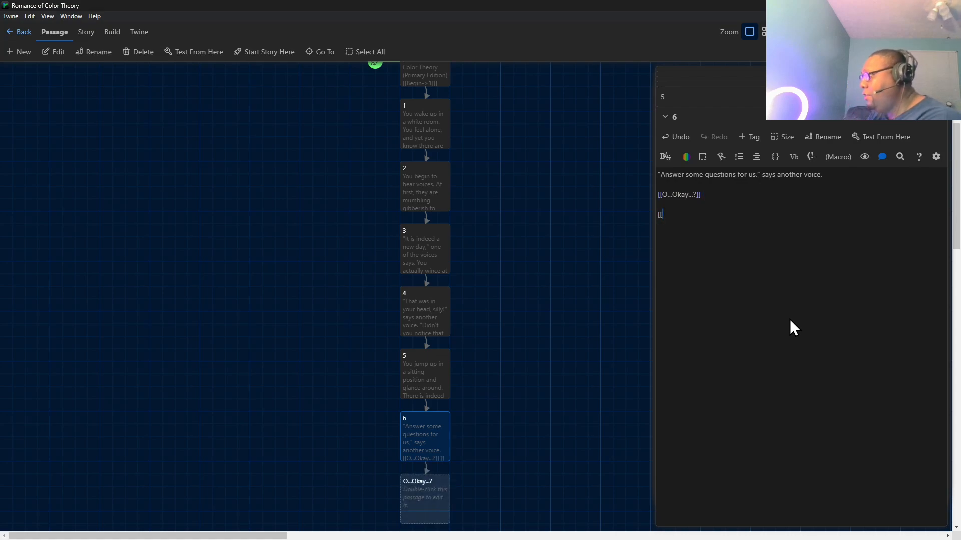
type("W")
key("BackSpace")
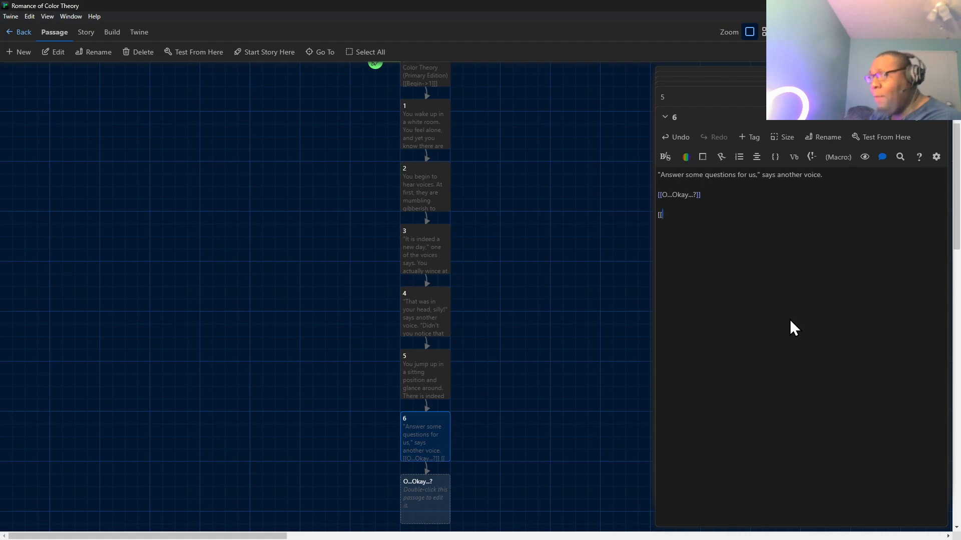
type("W-")
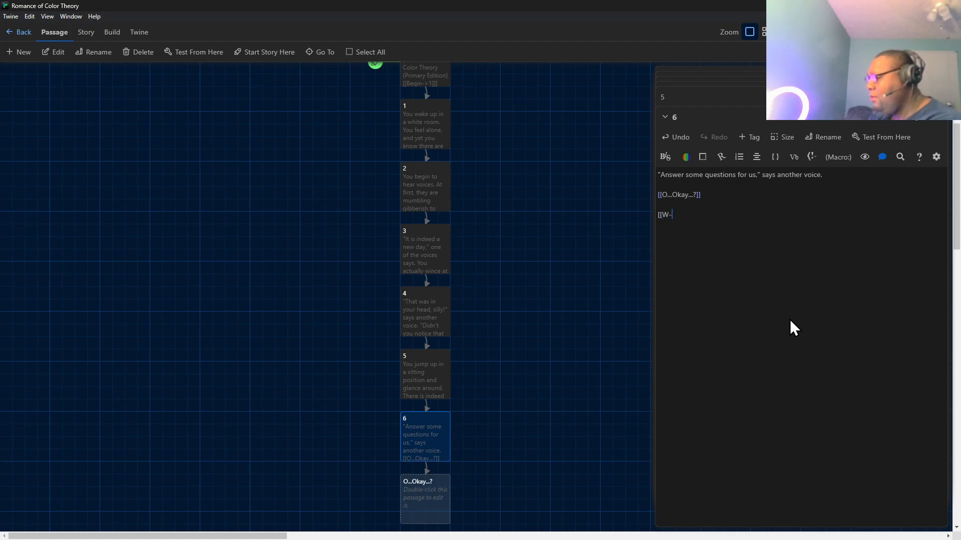
type("What is this...?")
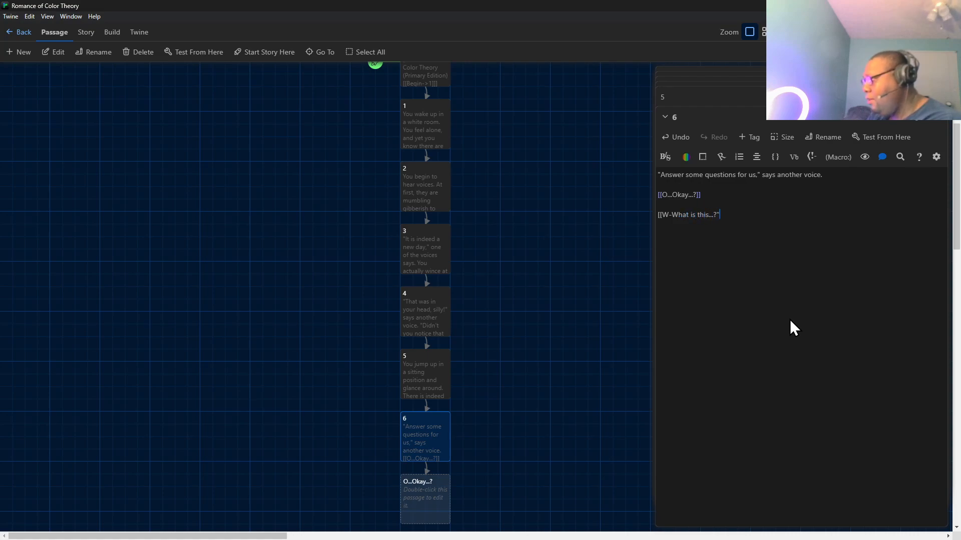
type("]]")
Start a third reply link in passage 6, after a blank line, with the text N-NO! You answer me first!
key("Return")
key("Return")
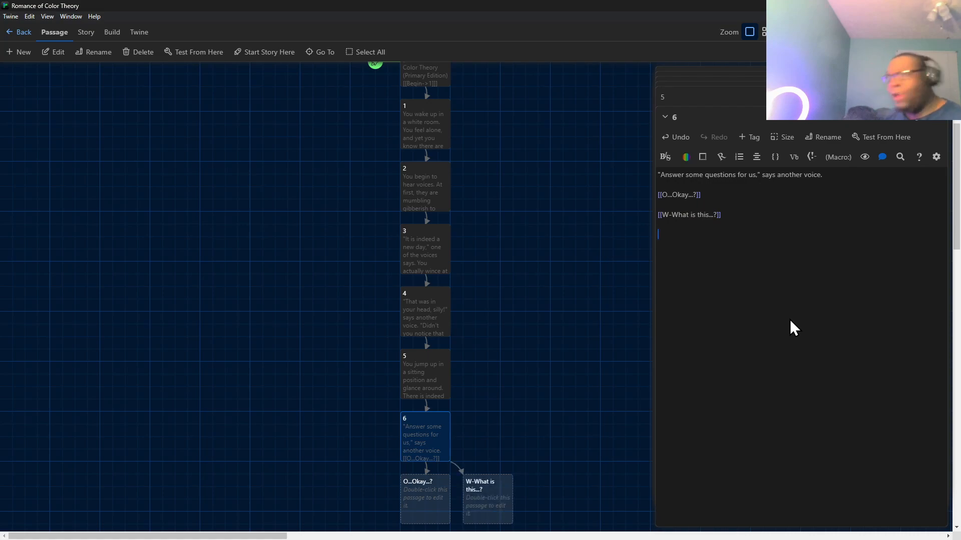
type("[[")
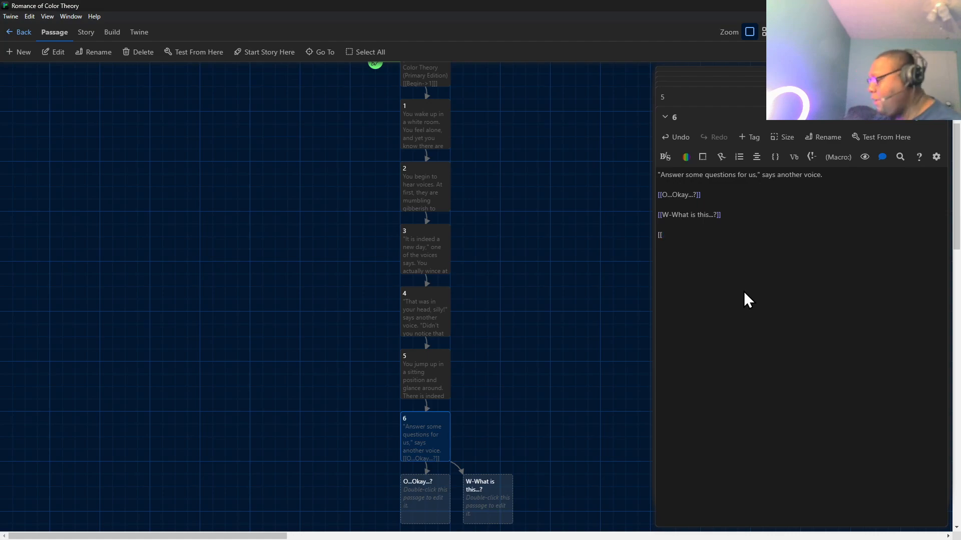
type("N-No")
key("BackSpace")
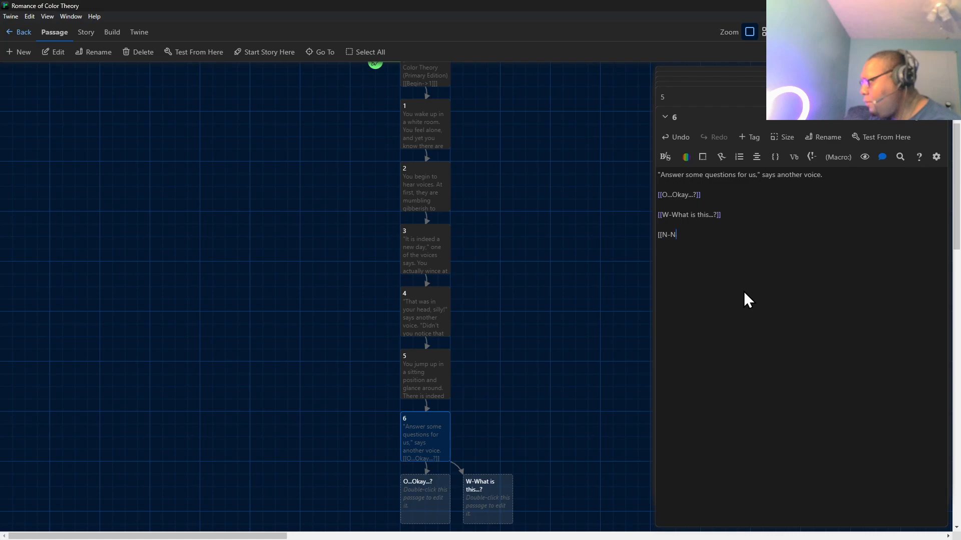
type("O! Y")
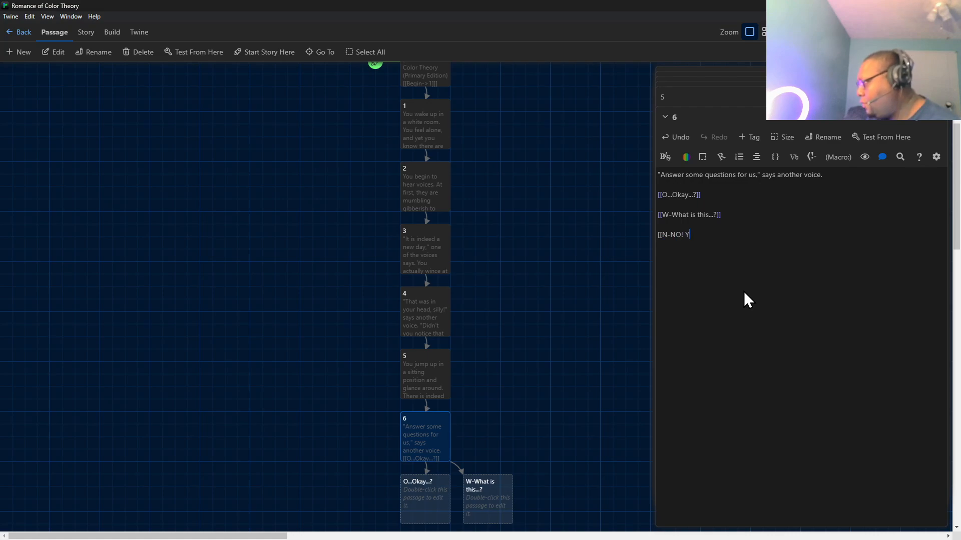
type("ou answer ")
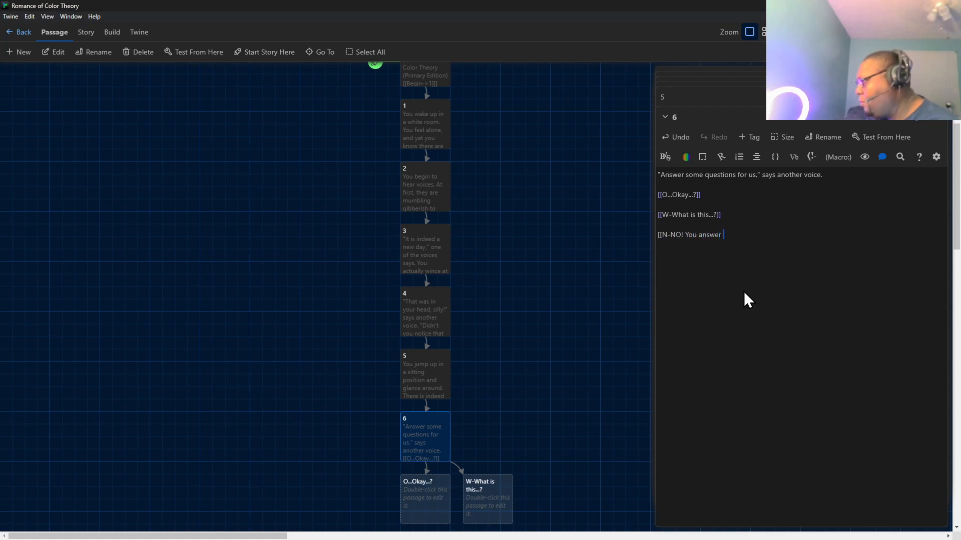
type("me some")
key("BackSpace")
key("BackSpace")
key("BackSpace")
key("BackSpace")
key("BackSpace")
type("fifrst")
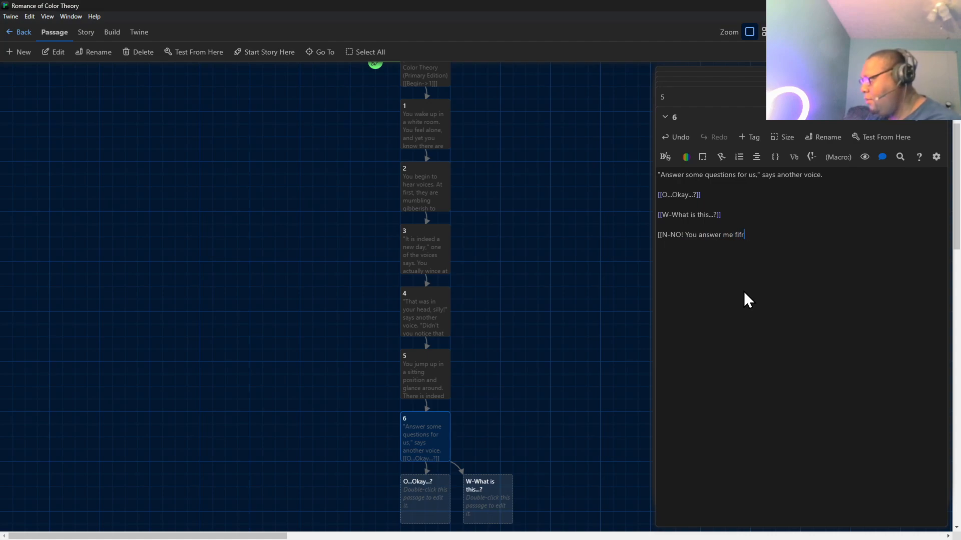
key("BackSpace")
key("BackSpace")
key("BackSpace")
key("BackSpace")
type("r")
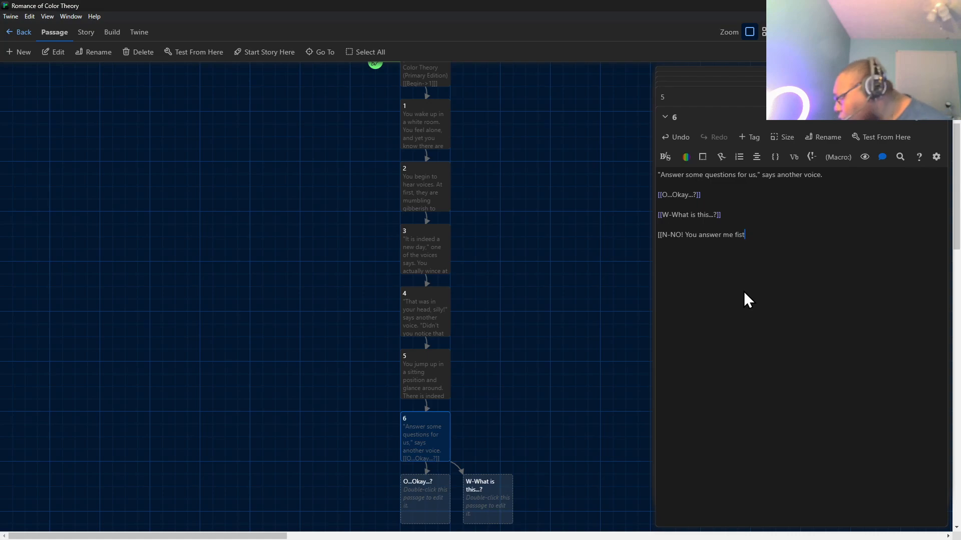
type("st! ")
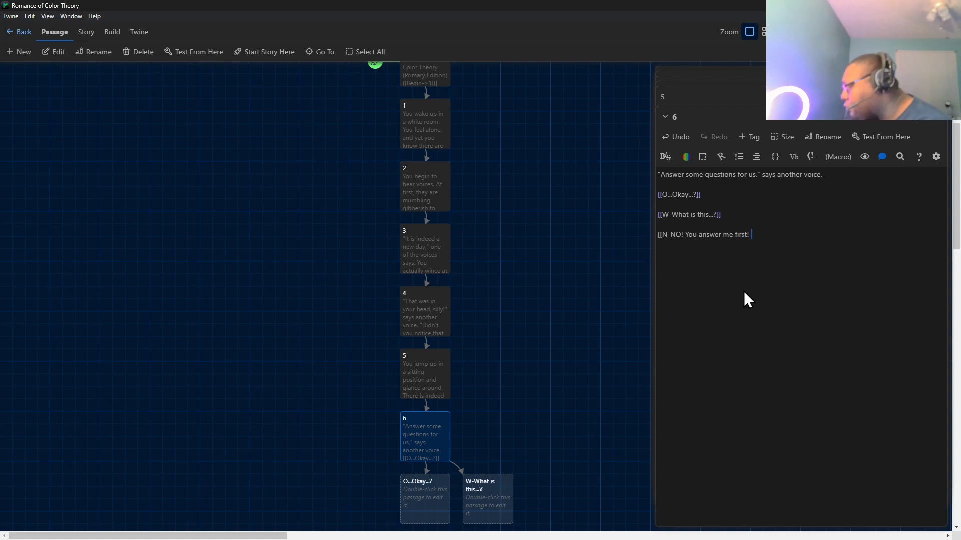
type("What is this")
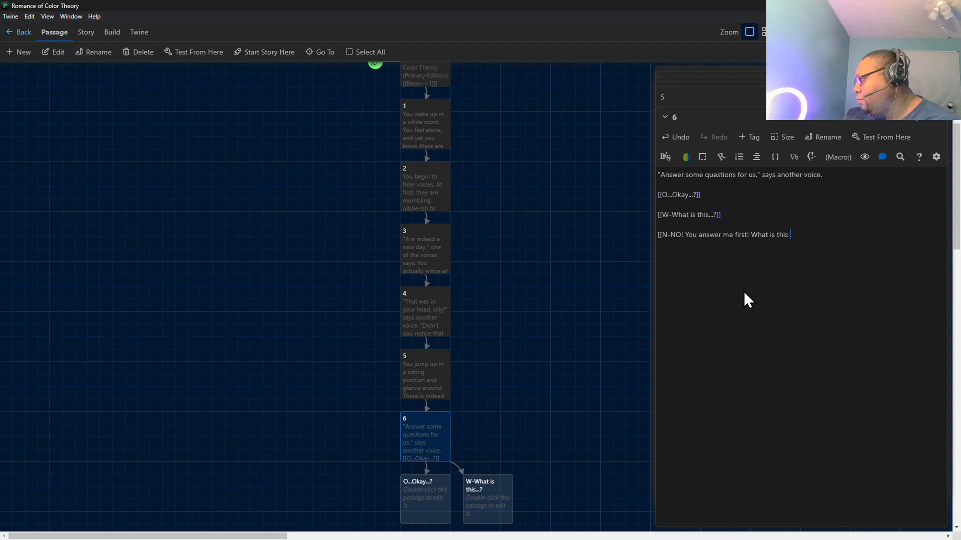
Complete the third reply link with the question Where are you?! and its closing double brackets.
key("BackSpace")
key("BackSpace")
key("BackSpace")
key("BackSpace")
key("BackSpace")
key("BackSpace")
key("BackSpace")
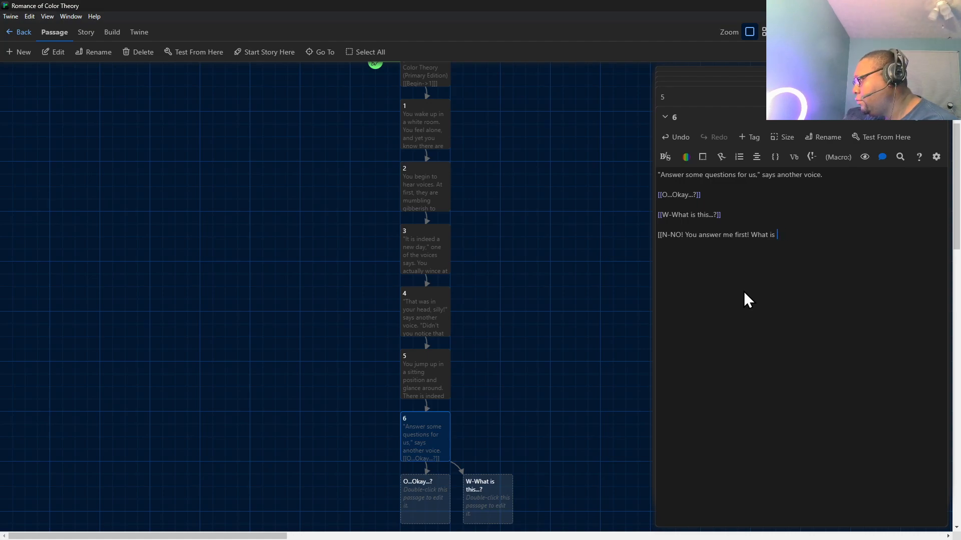
key("BackSpace")
key("BackSpace")
key("BackSpace")
type("ere")
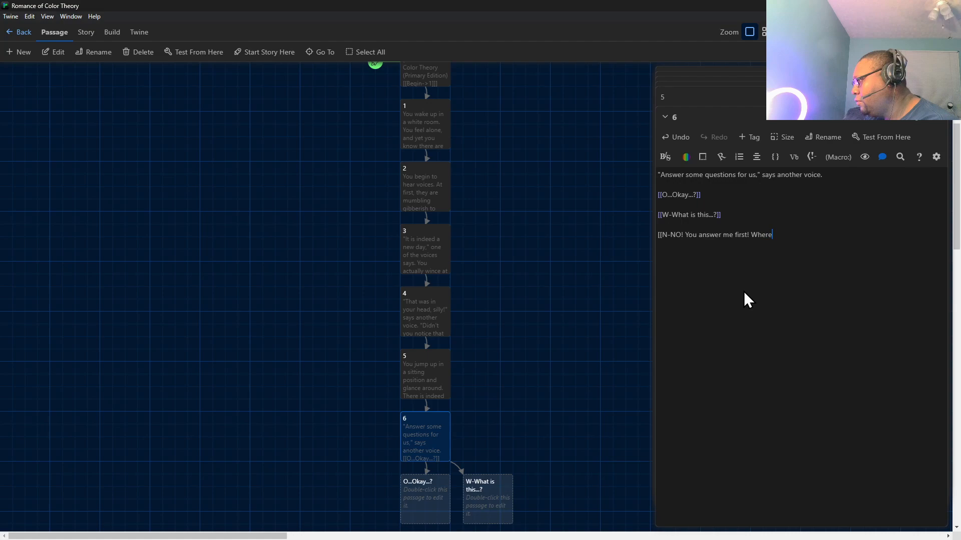
type(" are you?!]]")
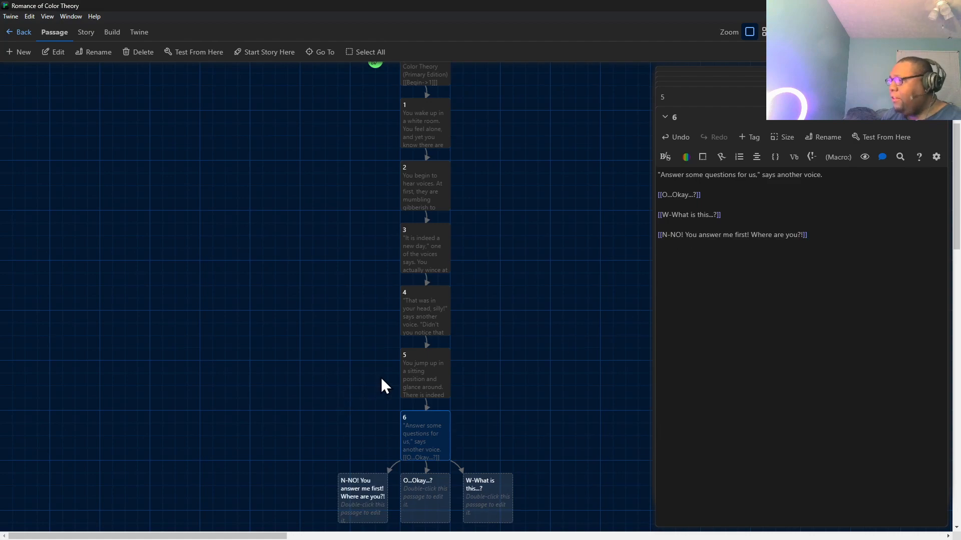
Open the new passage O...Okay...? for editing.
scroll(380, 381, "down", 2)
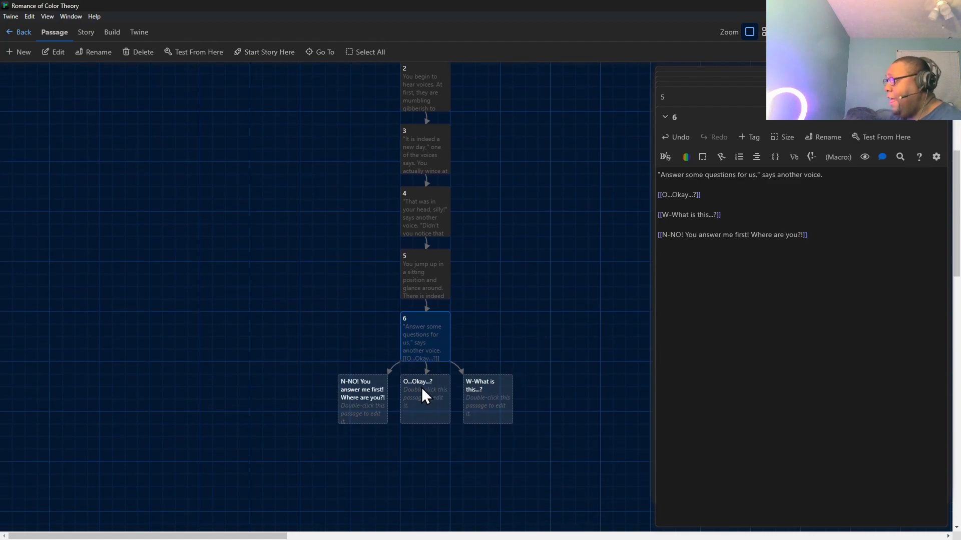
double_click(439, 413)
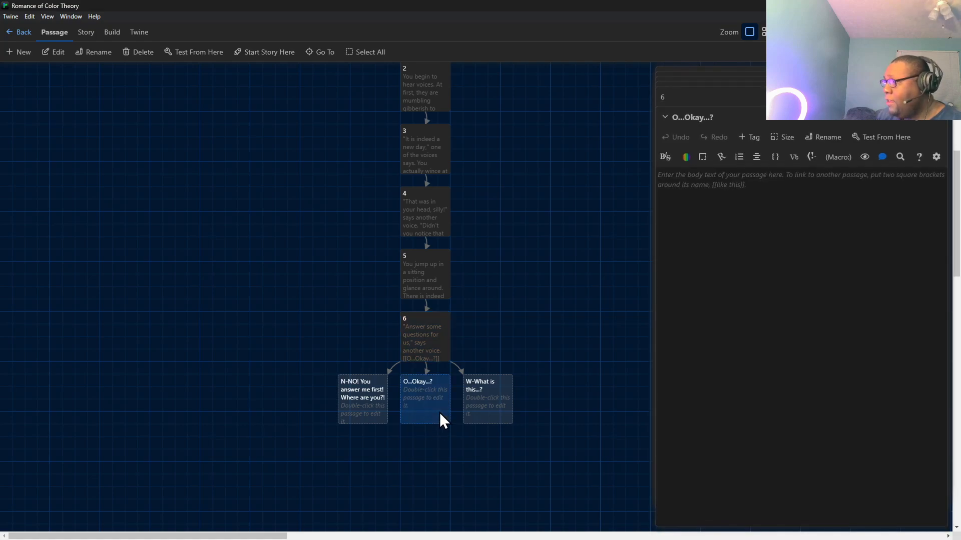
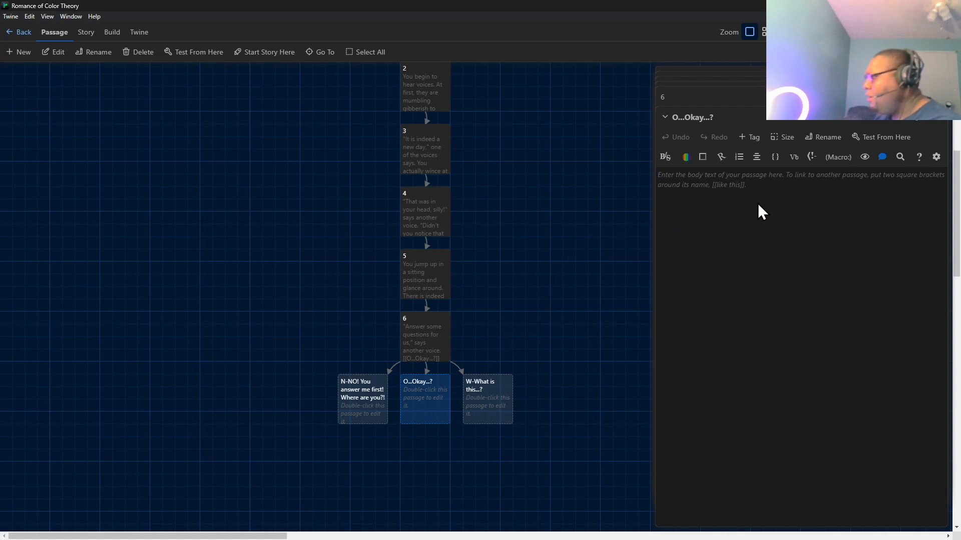
Write the opening line "That was easy," said the first voice. in the O...Okay...? passage.
type("\"")
key("BackSpace")
type("\"That w")
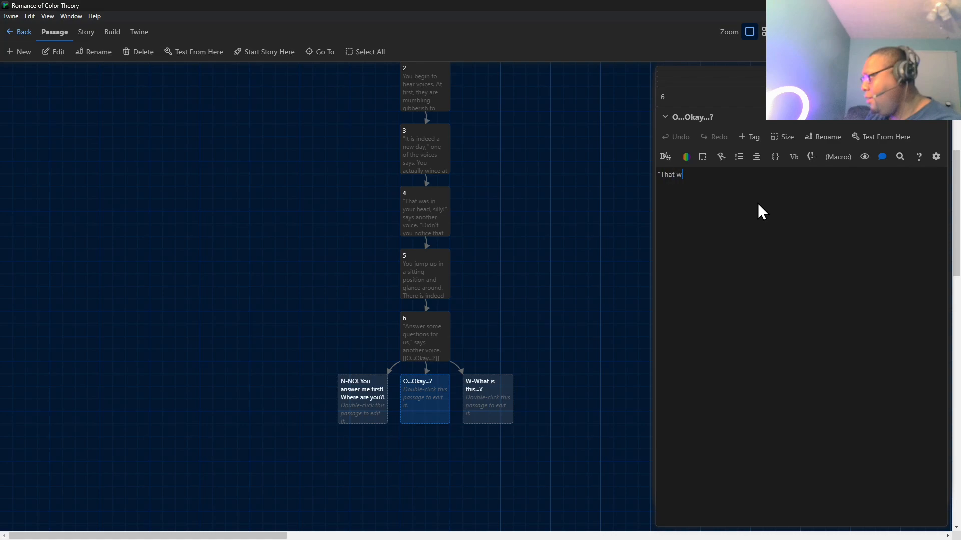
type("as easy.\"")
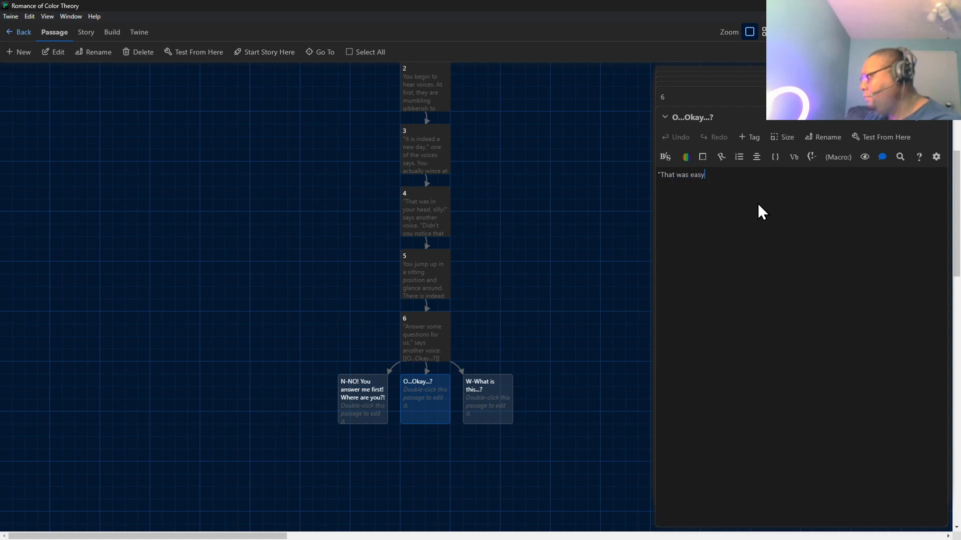
key("BackSpace")
key("BackSpace")
type(",\" sa")
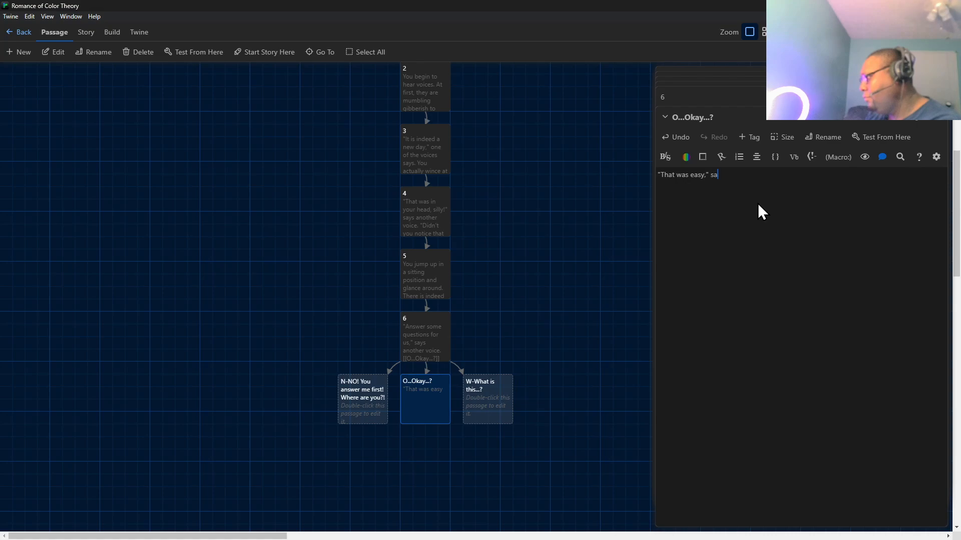
type("id the")
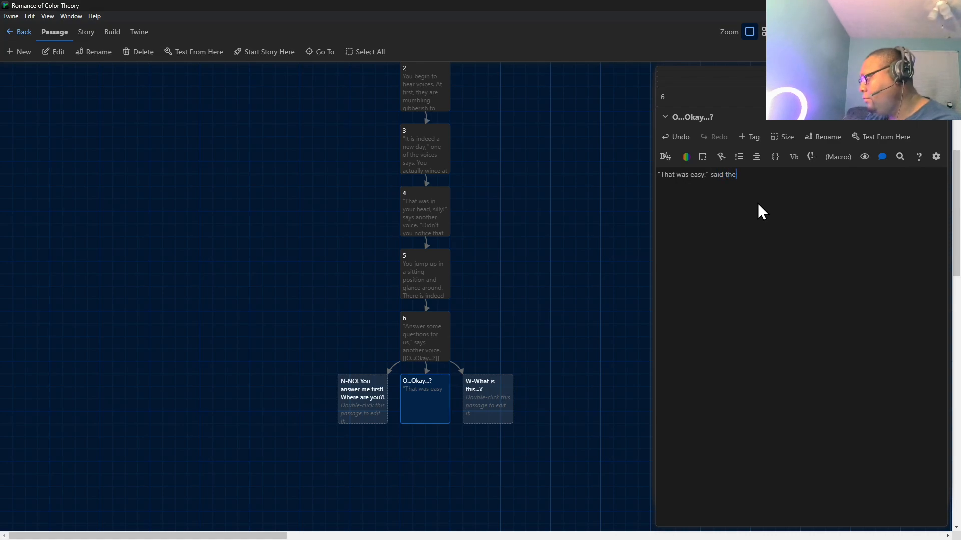
type(" first voice")
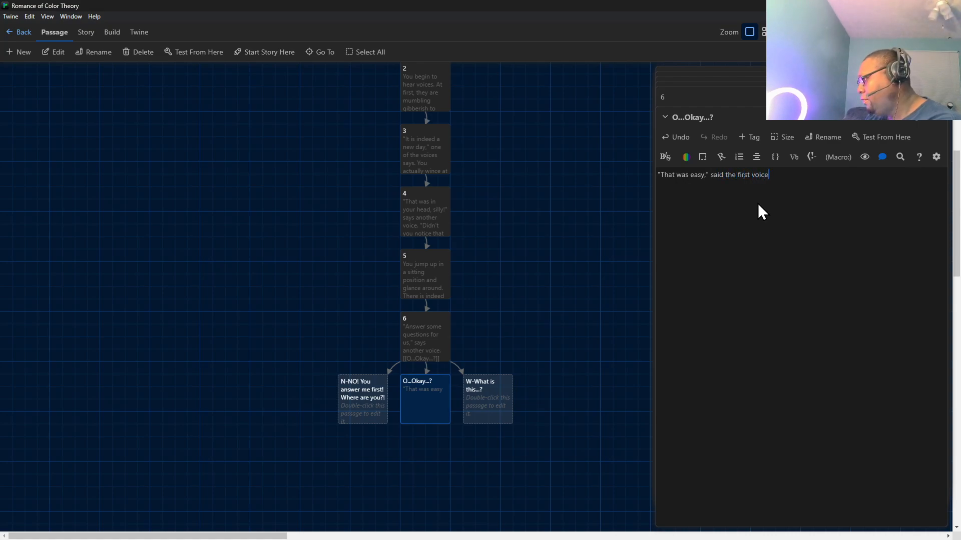
type(".")
Continue the passage text with the quoted line "Very well. Umm...what is your favorite color?" and leave a blank line after it.
key("Return")
type("\"Very well. ")
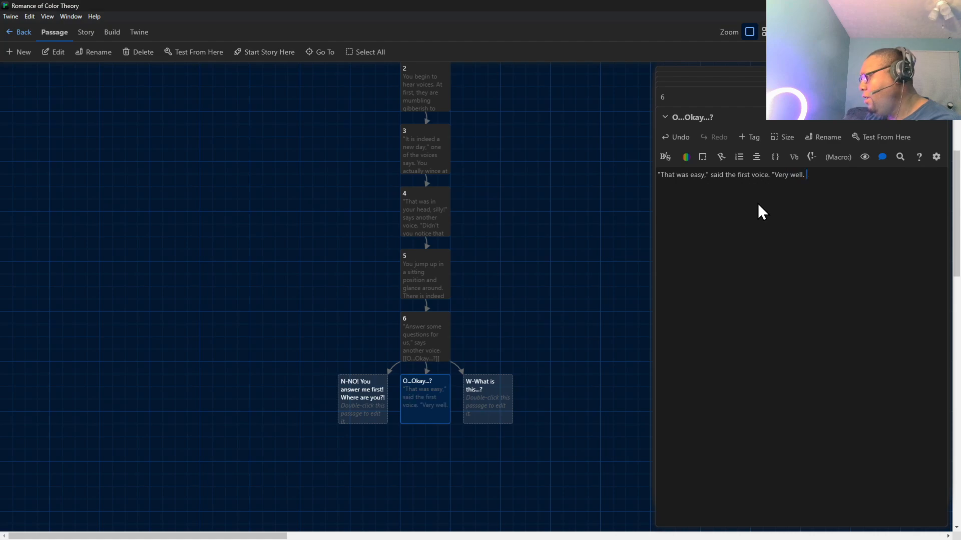
type("Umm...what is your favorite color?")
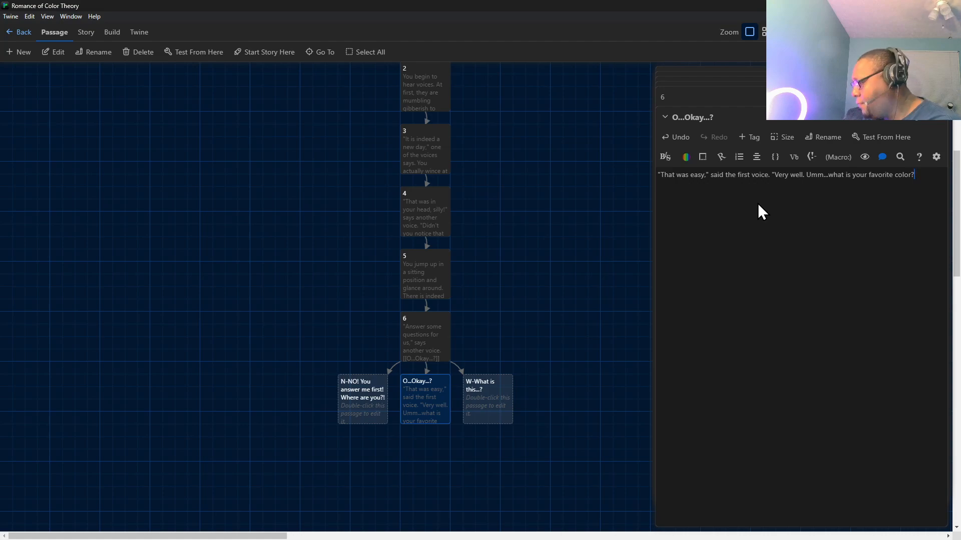
key("BackSpace")
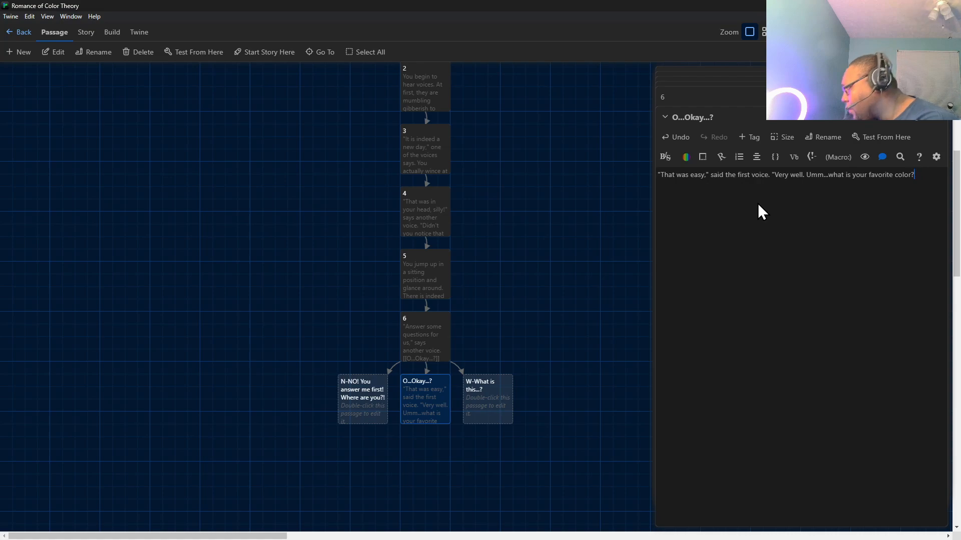
type("\"")
key("Return")
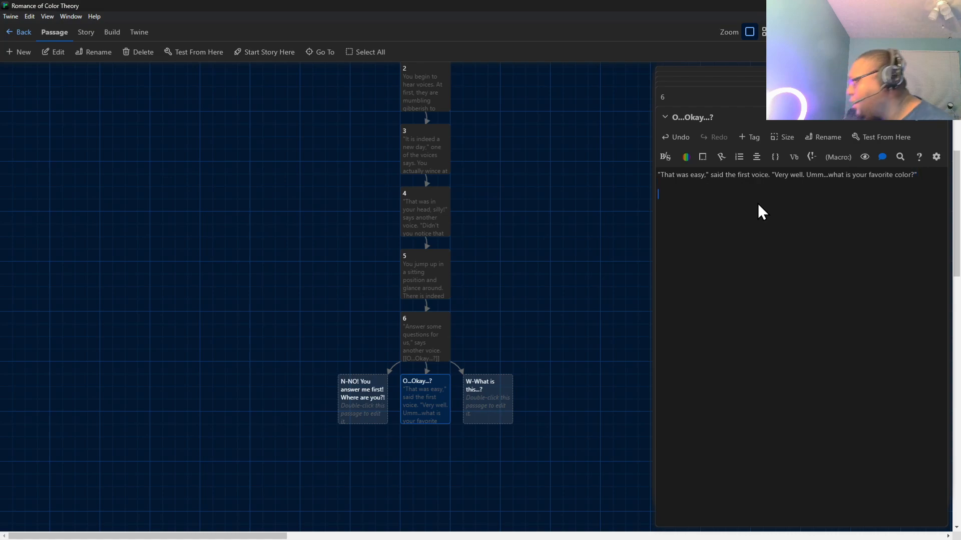
Split the text after "said the first voice." so the favorite color question becomes its own paragraph.
left_click(772, 175)
key("Return")
key("Return")
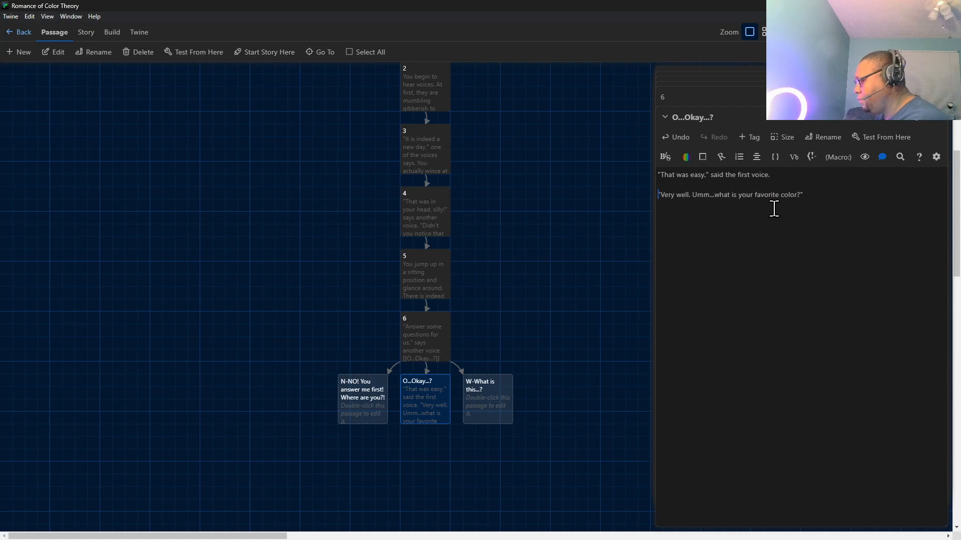
Add the reply link [["...Red."]] below the favorite color question.
left_click(802, 230)
type("[[Red")
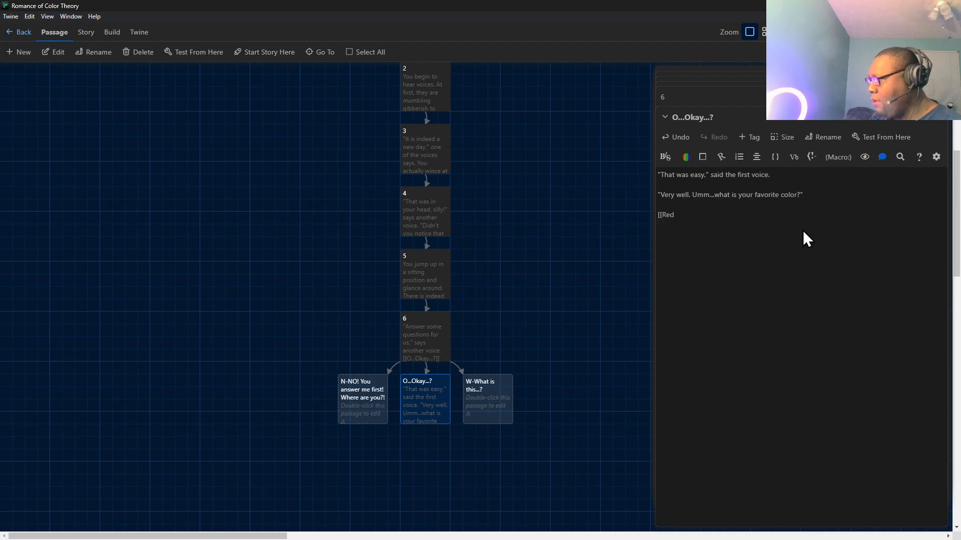
key("BackSpace")
key("BackSpace")
key("BackSpace")
key("Escape")
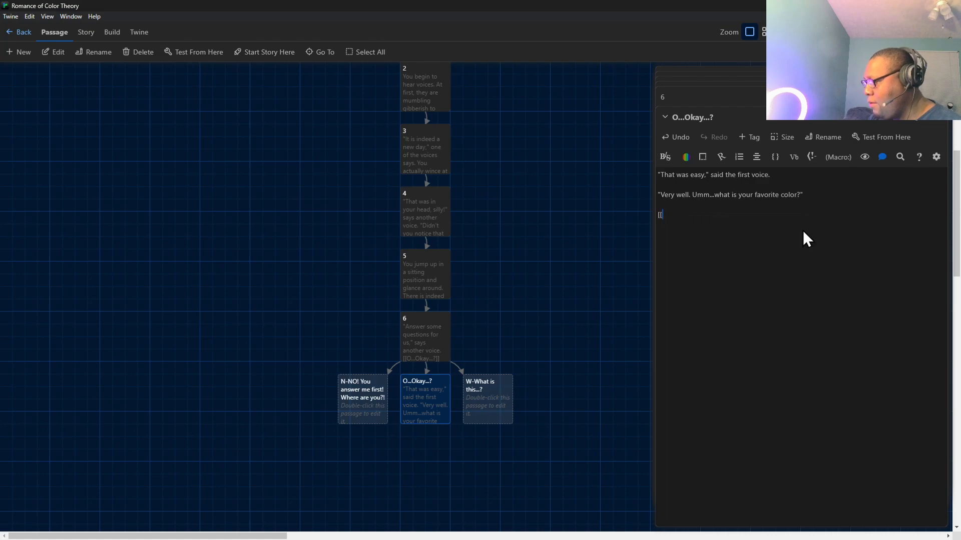
type("\"...Red")
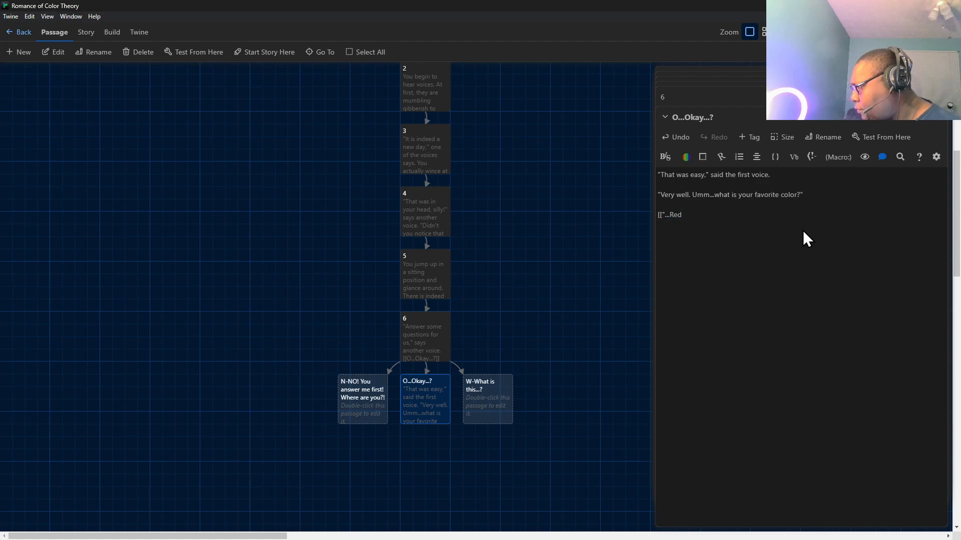
type(".\"]]")
Add a second reply link, [[...Blue."]], after a blank line below the Red link.
key("Return")
key("Return")
type("[")
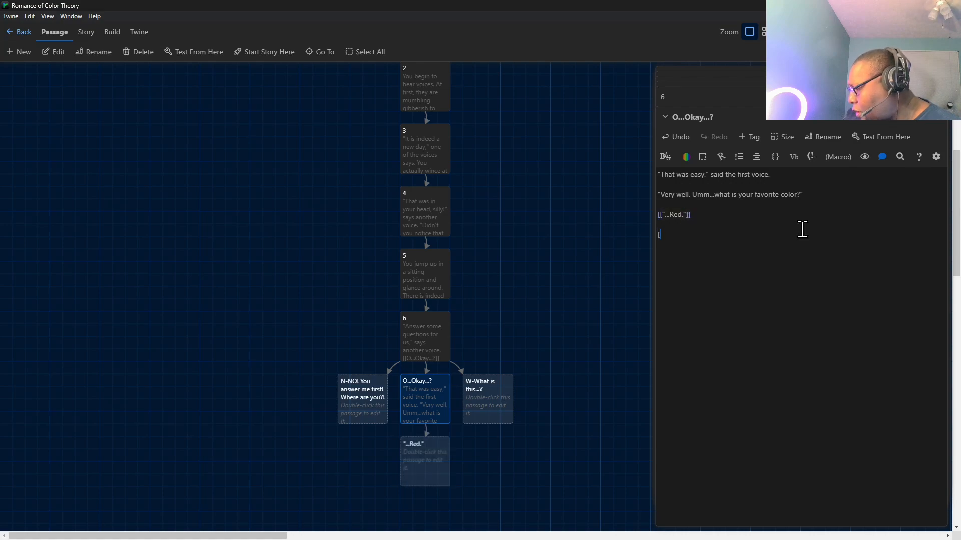
type("[")
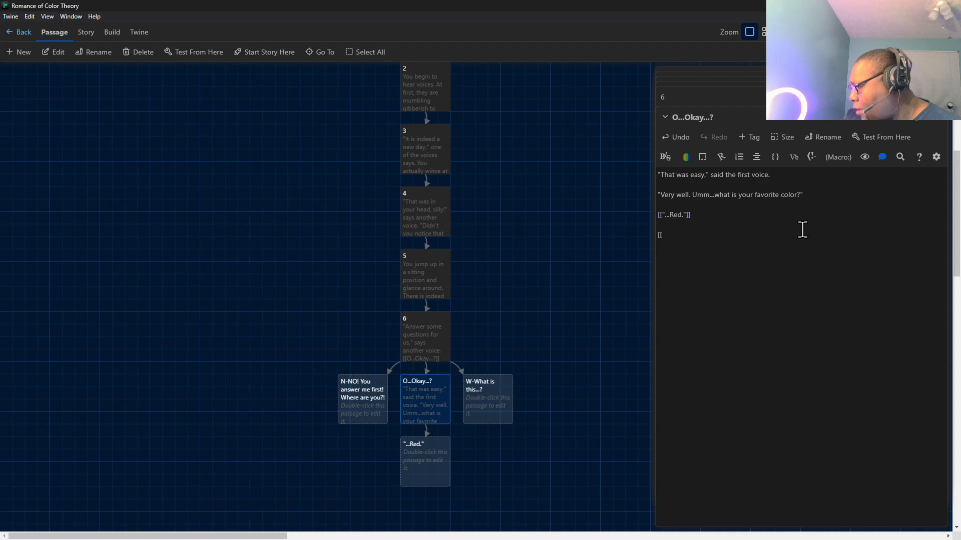
type("...")
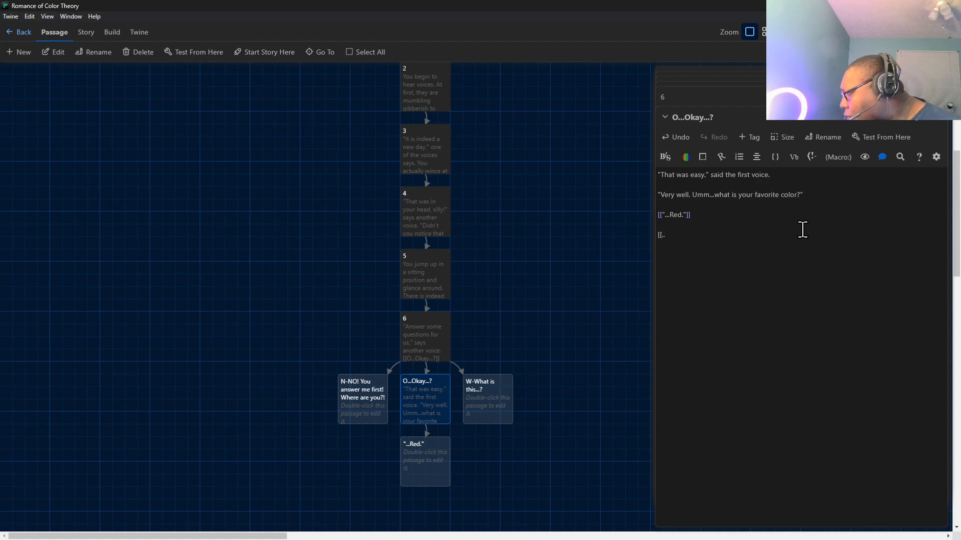
type("Blue..")
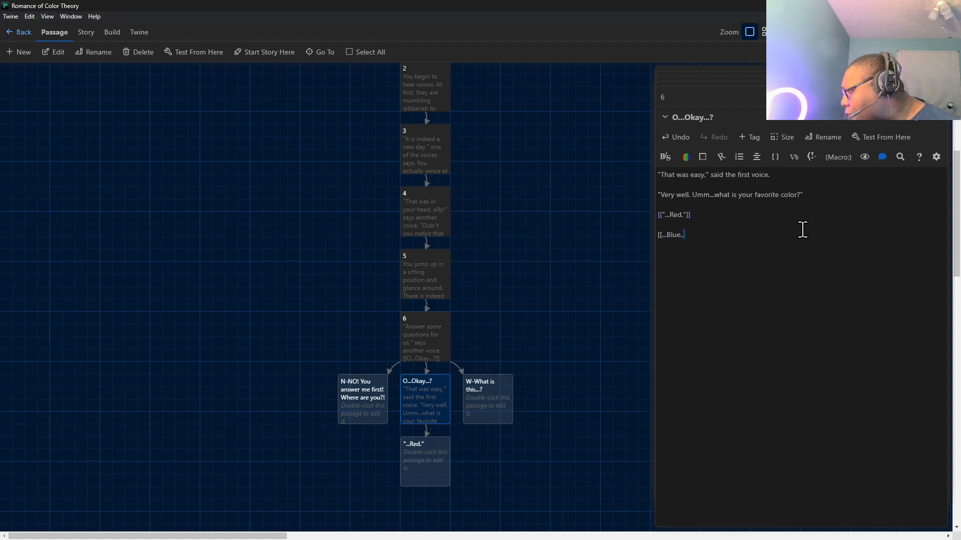
key("BackSpace")
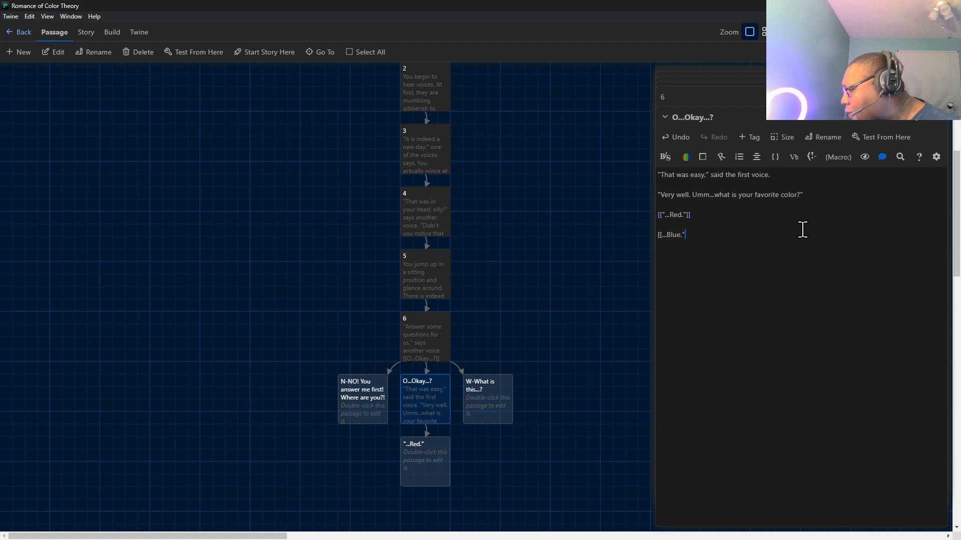
type("\"]]\\")
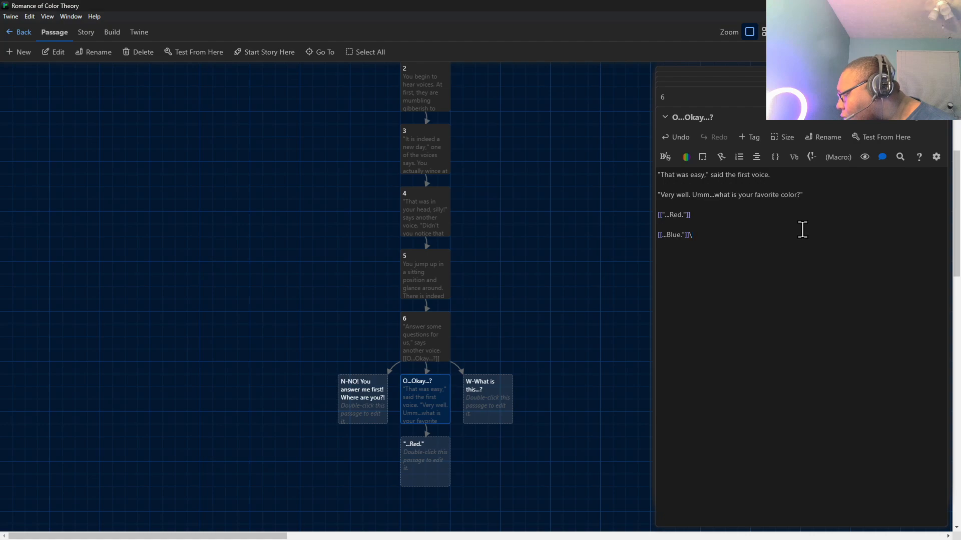
key("BackSpace")
Add a third reply link, [["...Yellow.]], after a blank line below the Blue link.
key("Return")
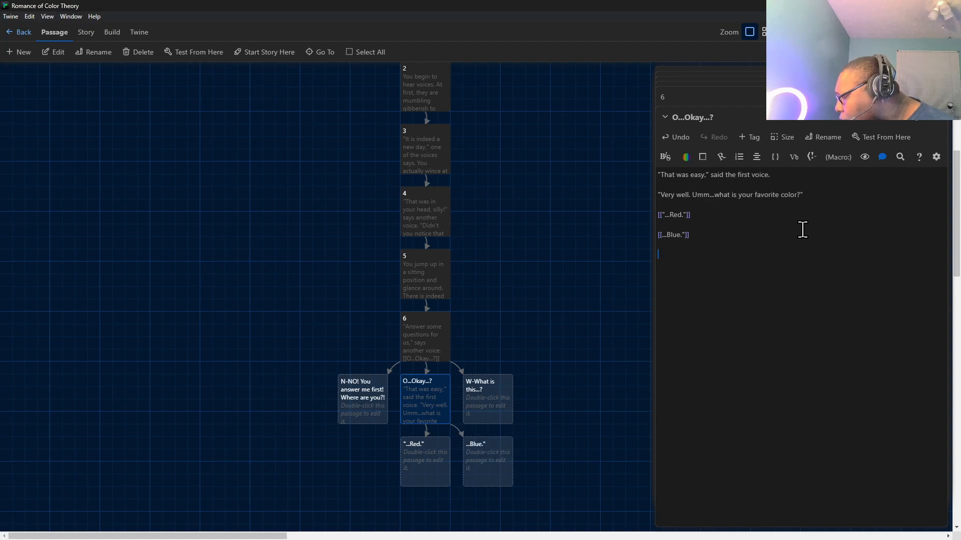
type("[[")
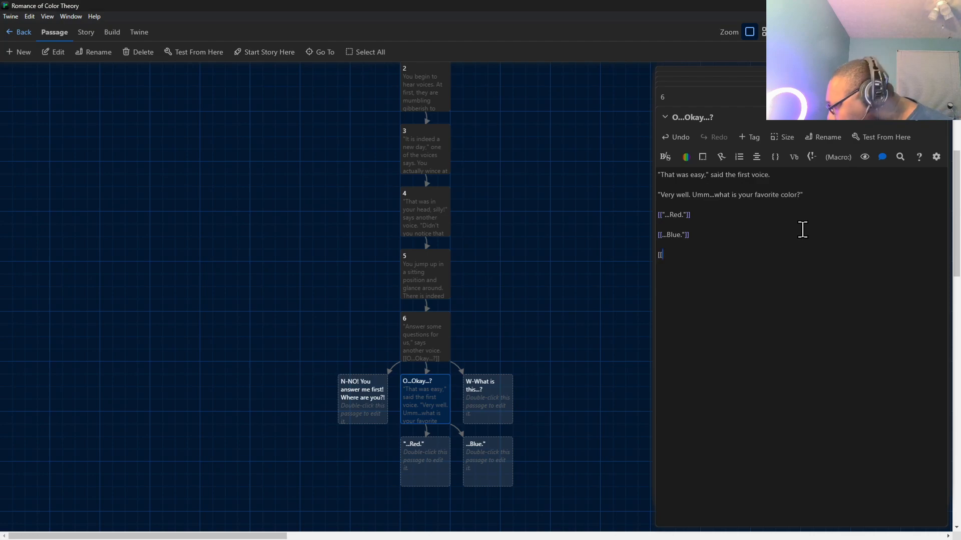
type("\"...")
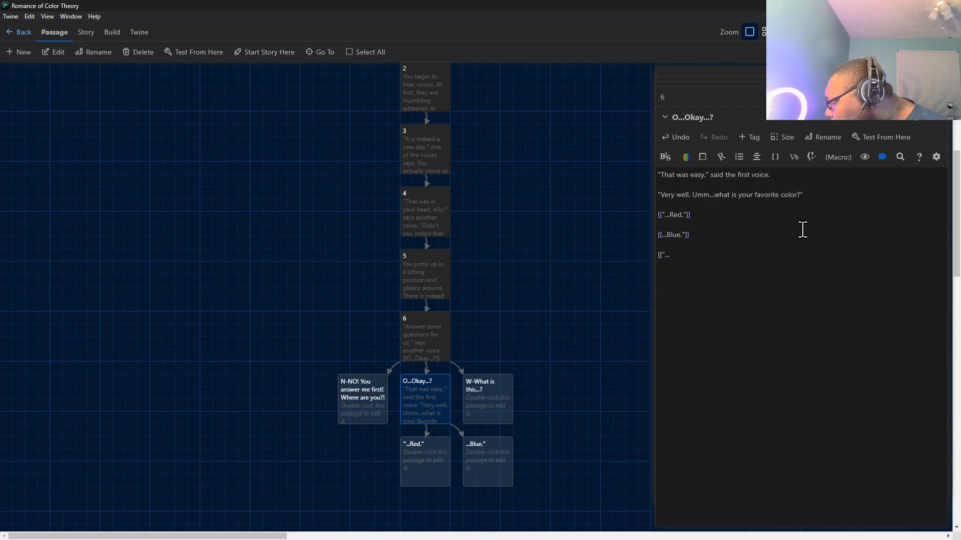
type("Yello")
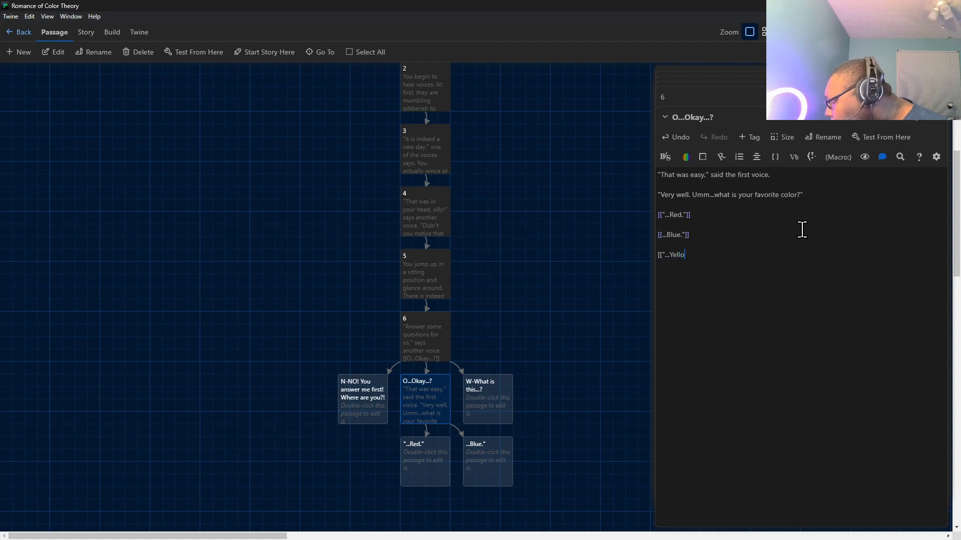
type("w.]]")
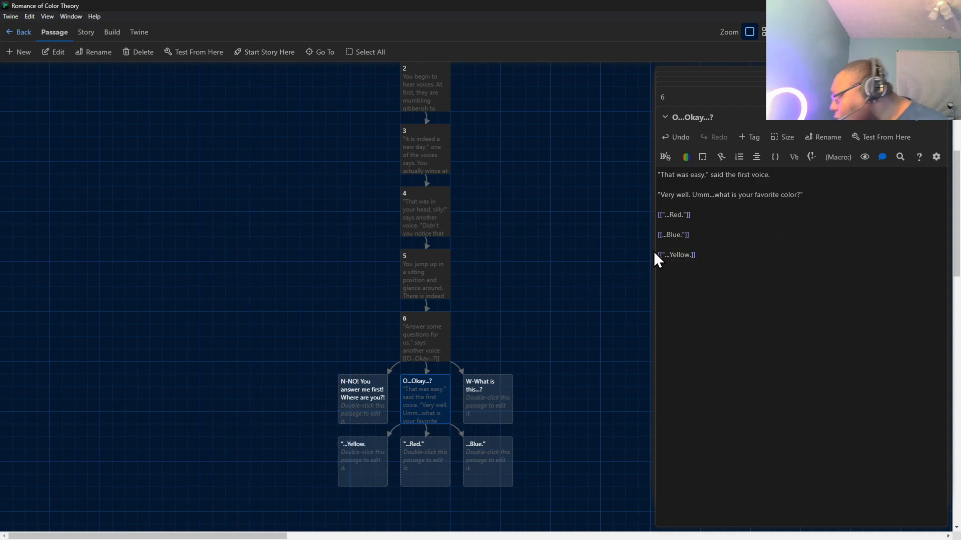
Insert the missing opening quotation mark in the Blue link so it reads [["...Blue."]].
left_click(661, 235)
type("\"")
left_click(721, 250)
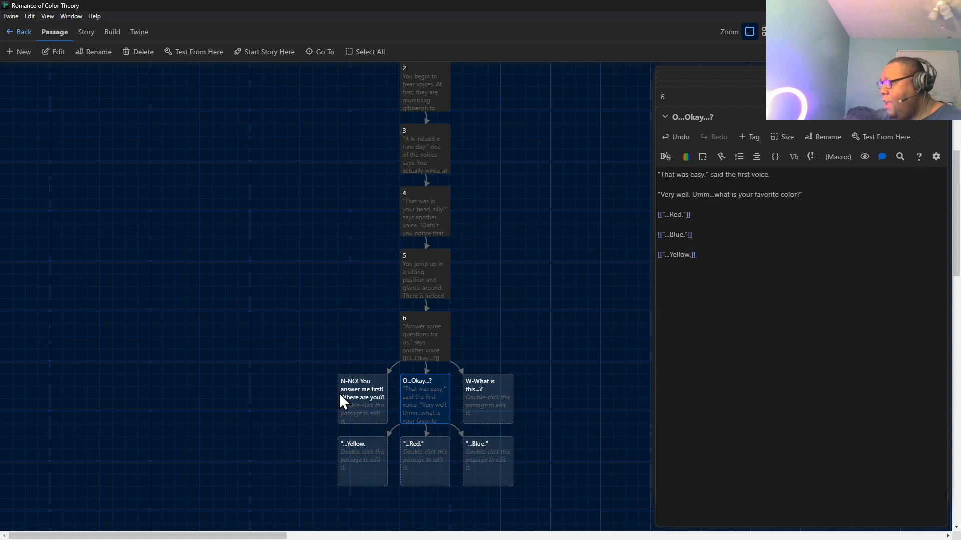
Spread the two other replies to passage 6 apart, placing N-NO! far left and W-What is this...? far right of O...Okay...?
left_click_drag(335, 393, 145, 394)
left_click_drag(464, 395, 634, 399)
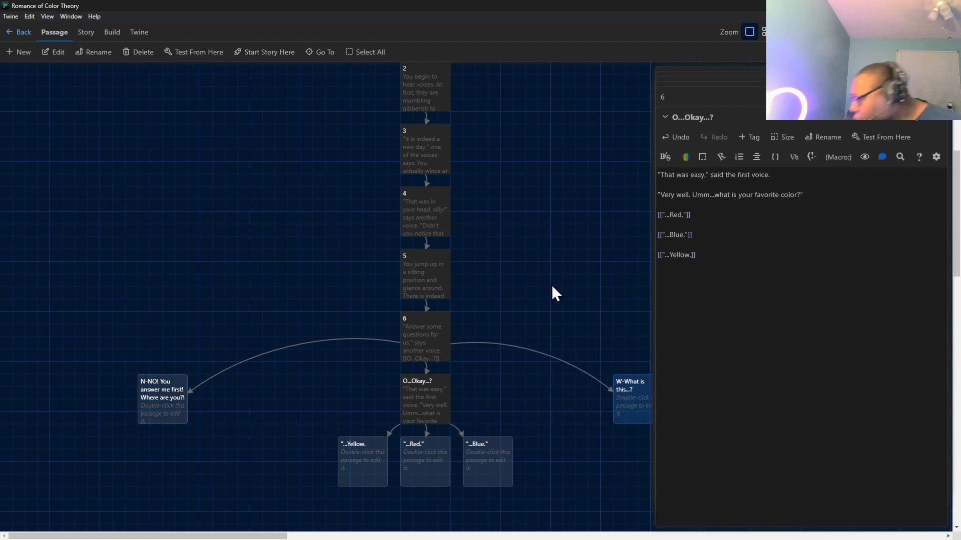
left_click_drag(626, 395, 592, 383)
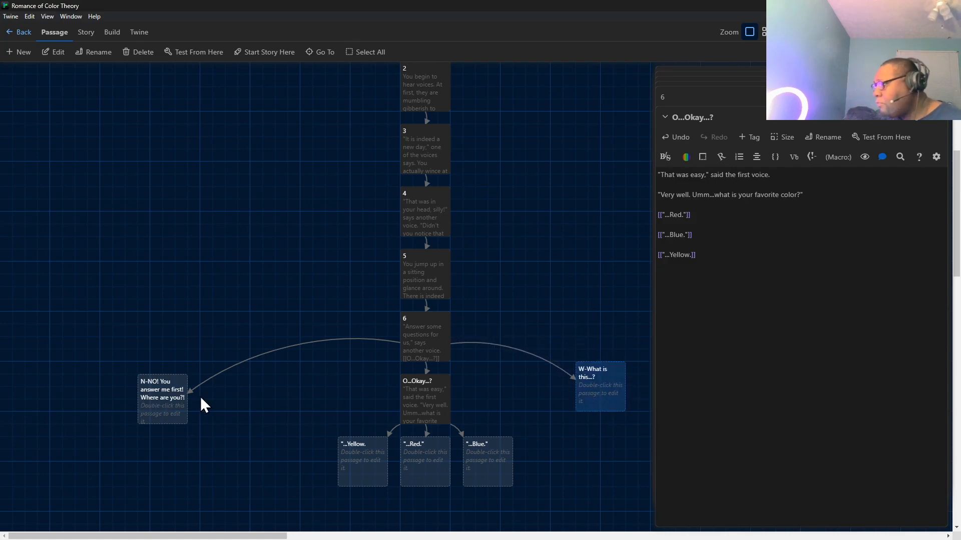
Add a fourth reply link, [[...What...?]], to O...Okay...? after a blank line below the Yellow link.
left_click(720, 267)
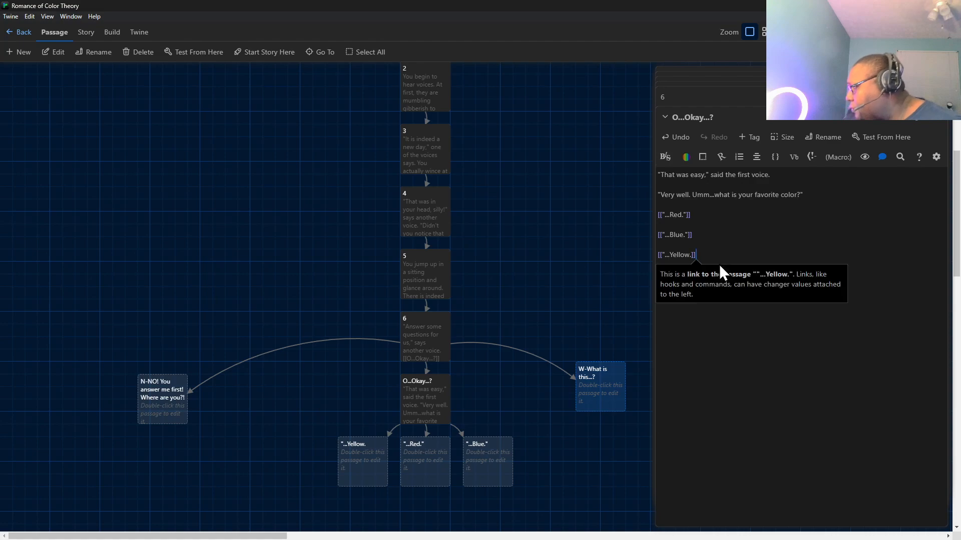
key("Return")
type("[[")
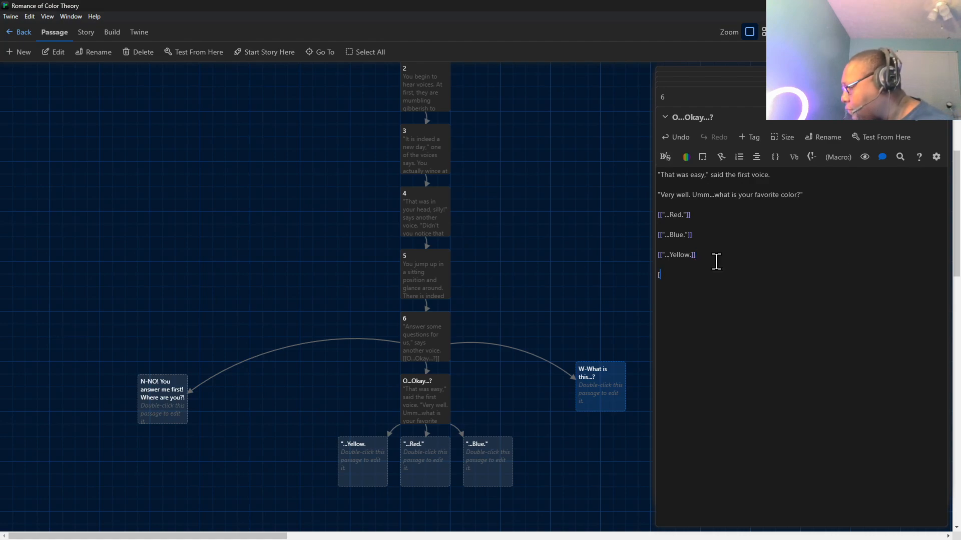
type("...What")
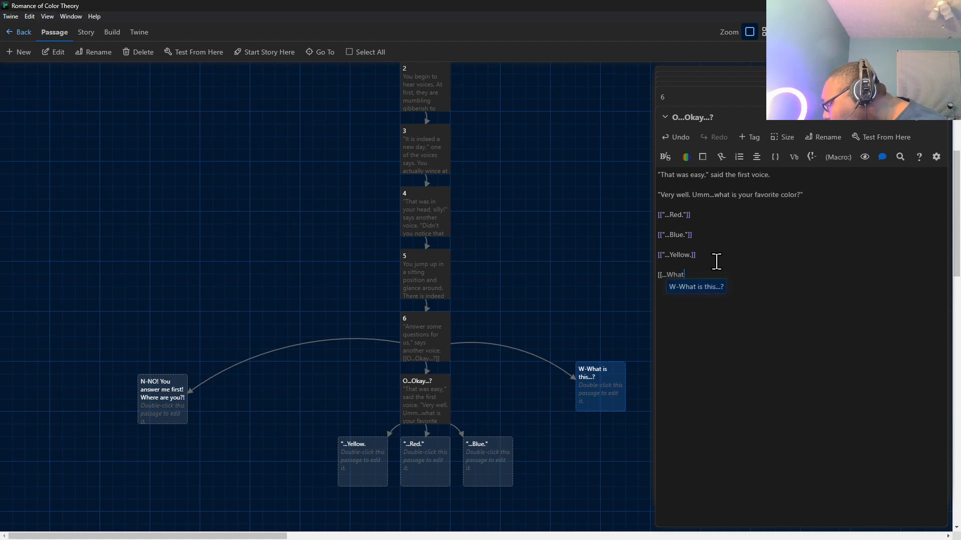
type("...")
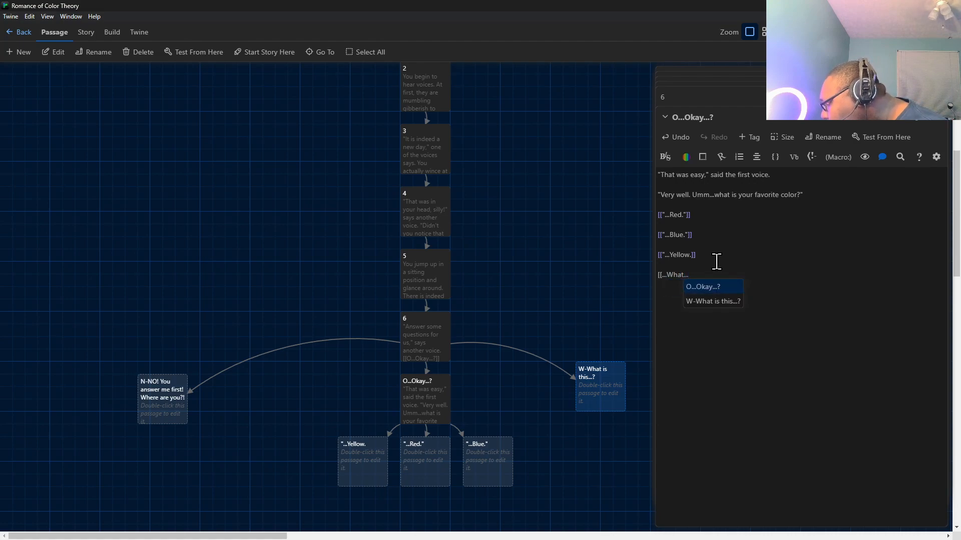
type("?")
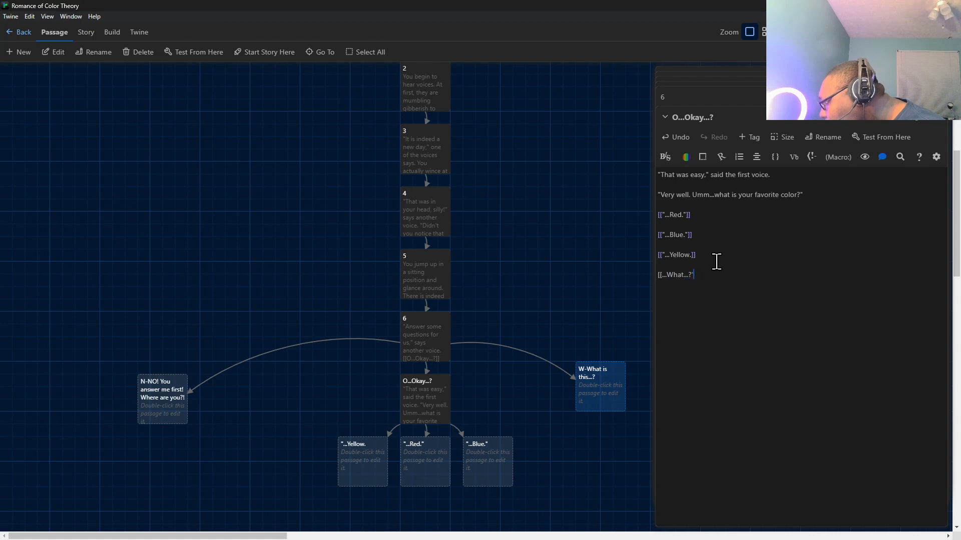
type("]]")
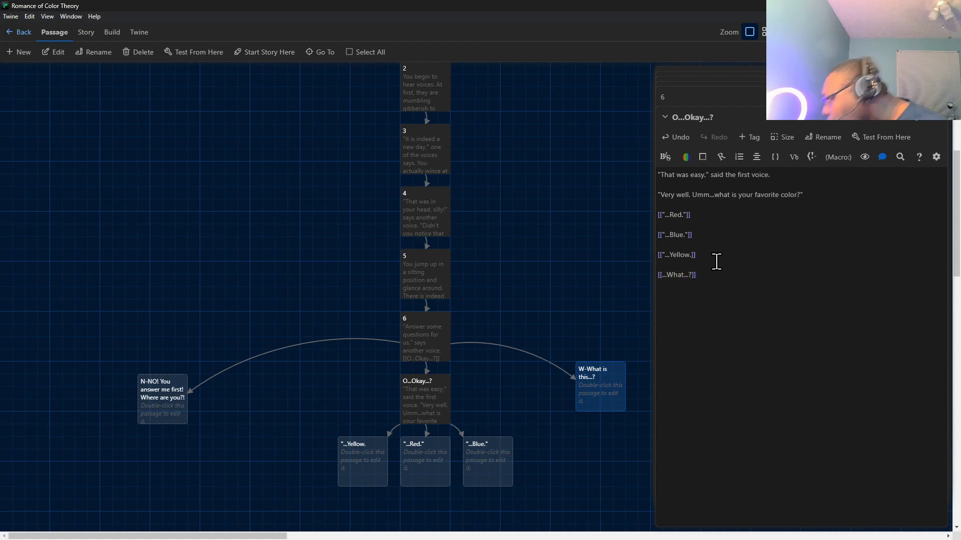
Arrange the four reply passages in one row beneath O...Okay...?, ordered left to right as Red, What, Blue, Yellow.
scroll(349, 442, "down", 3)
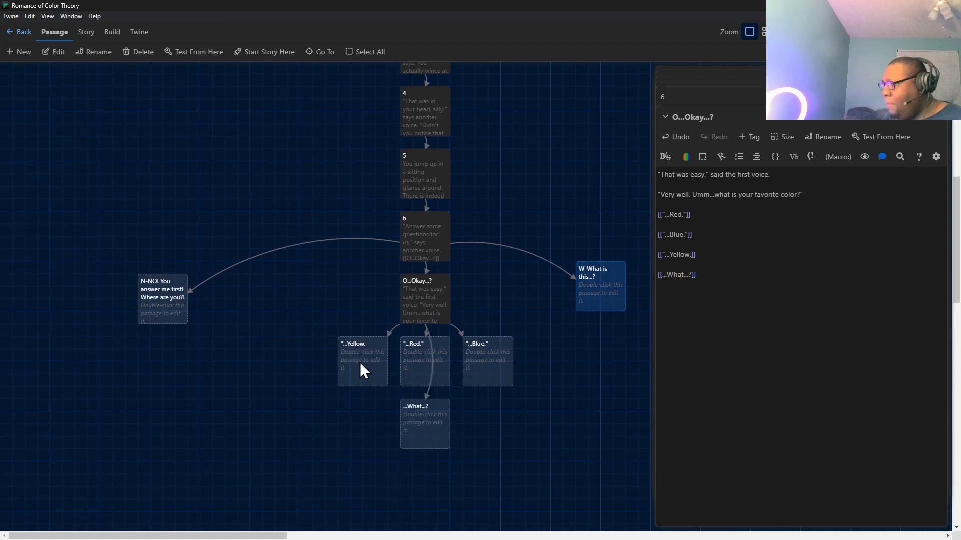
left_click_drag(360, 362, 559, 360)
left_click_drag(400, 361, 308, 364)
left_click_drag(422, 418, 421, 368)
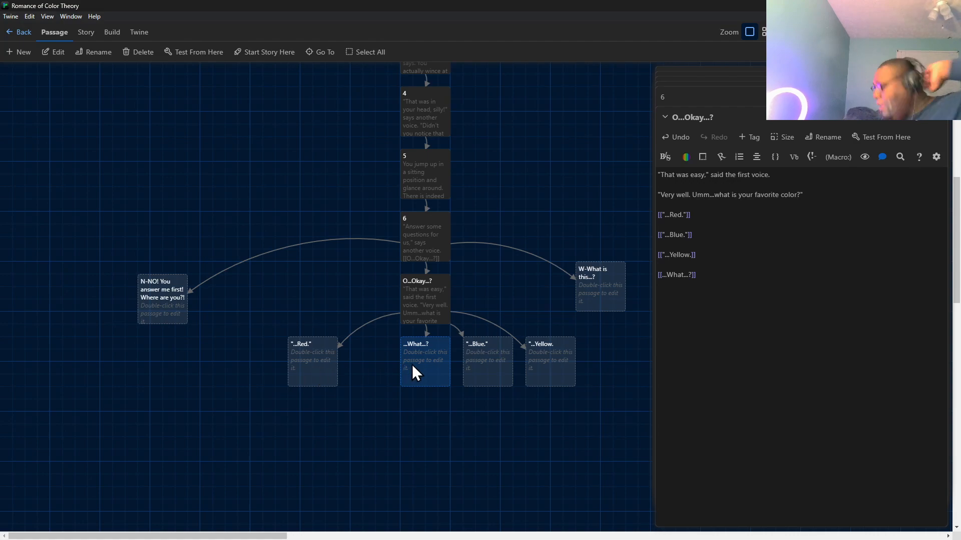
Shift the ...What...? passage slightly left so it sits more evenly between the Red and Blue passages.
left_click_drag(412, 368, 397, 365)
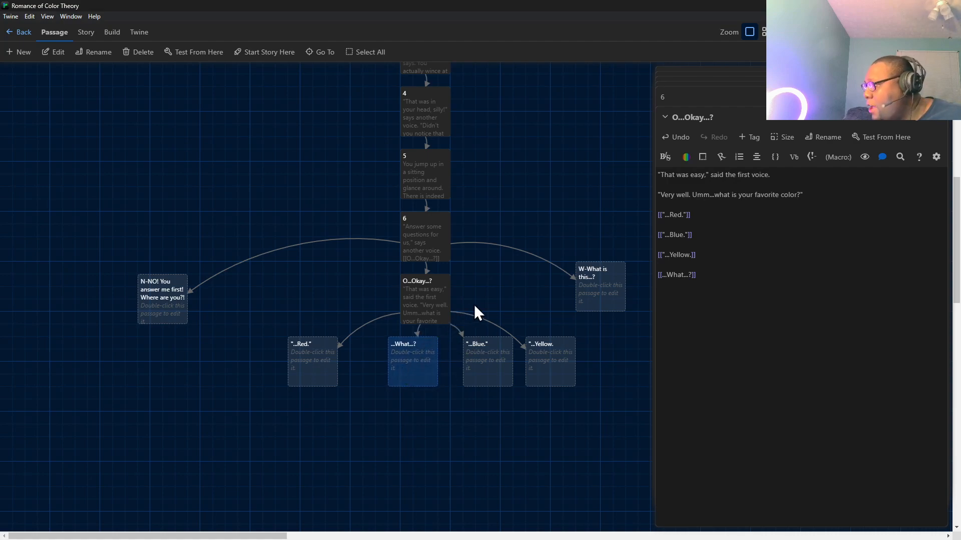
mouse_move(205, 538)
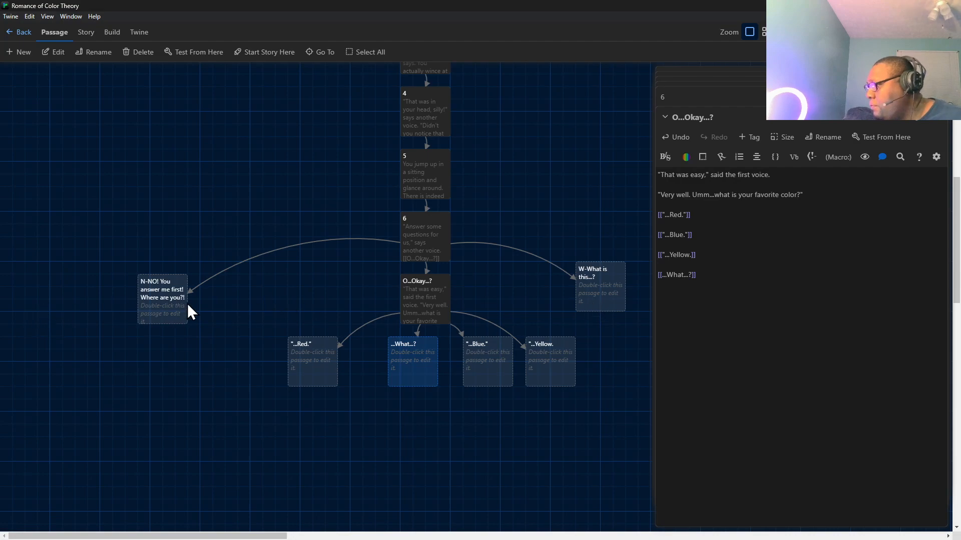
Begin the N-NO! You answer me first! passage with: "Inside you, silly!" says the second voice with a playful giggle.
double_click(152, 299)
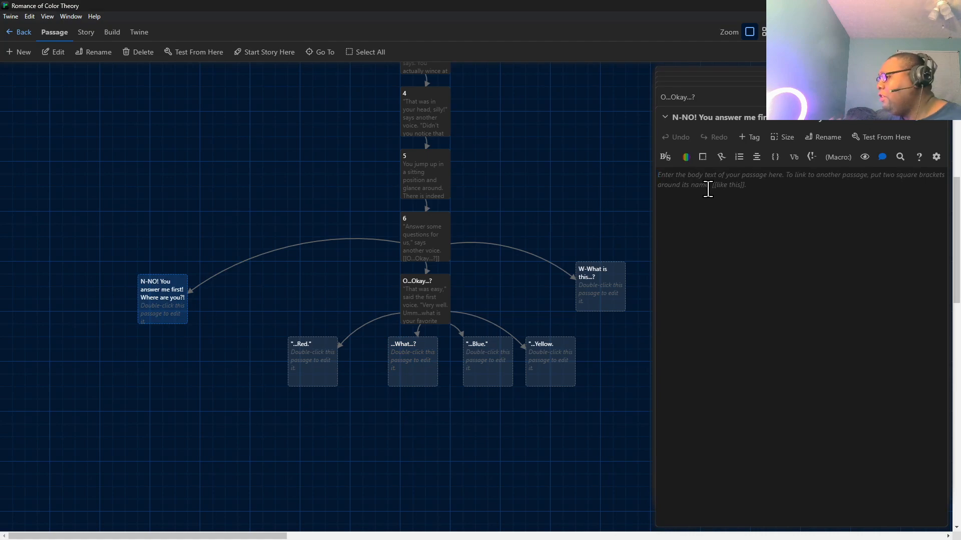
type("\"")
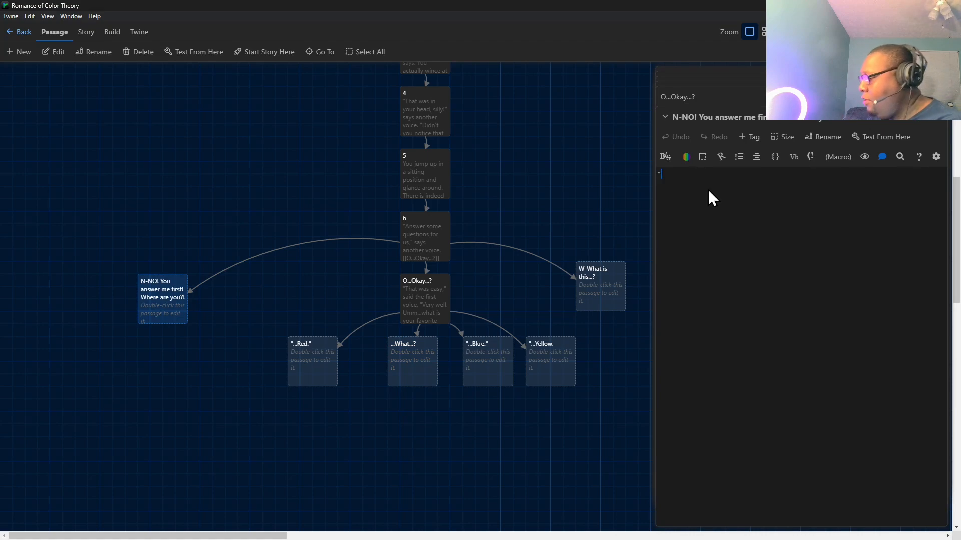
type("Inside you, silly!\" sa")
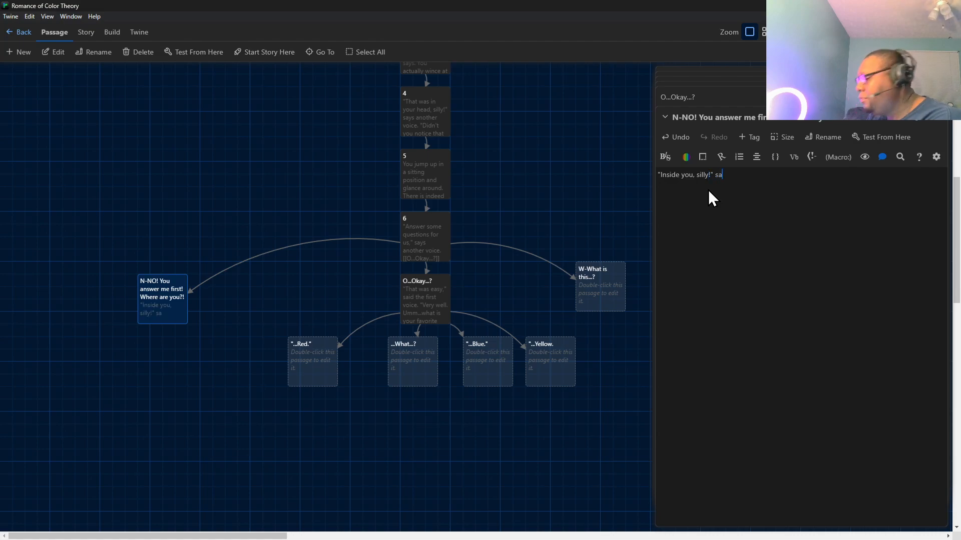
type("the sce")
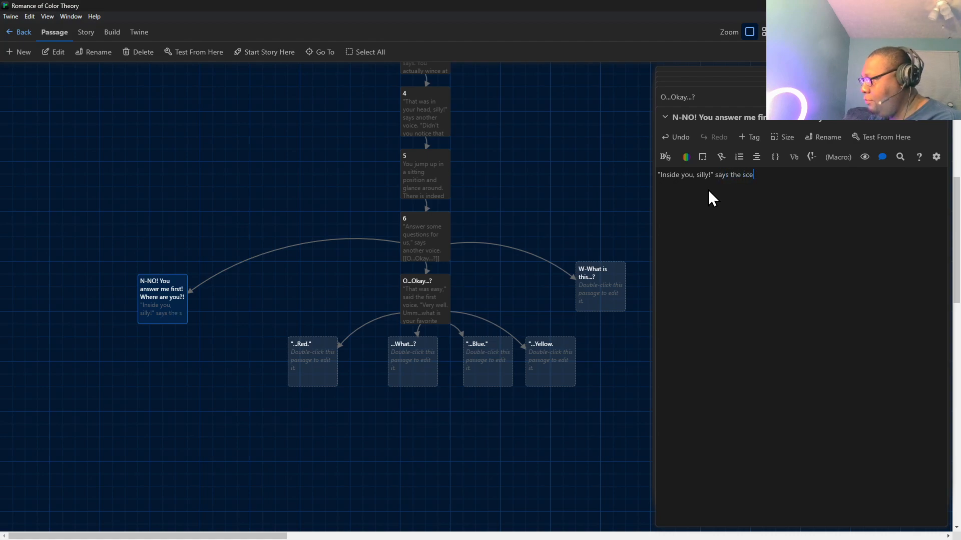
type("cond voice ")
type("with a gig")
type("gle.")
key("BackSpace")
key("BackSpace")
key("BackSpace")
key("BackSpace")
key("BackSpace")
key("BackSpace")
key("BackSpace")
type("playful gi")
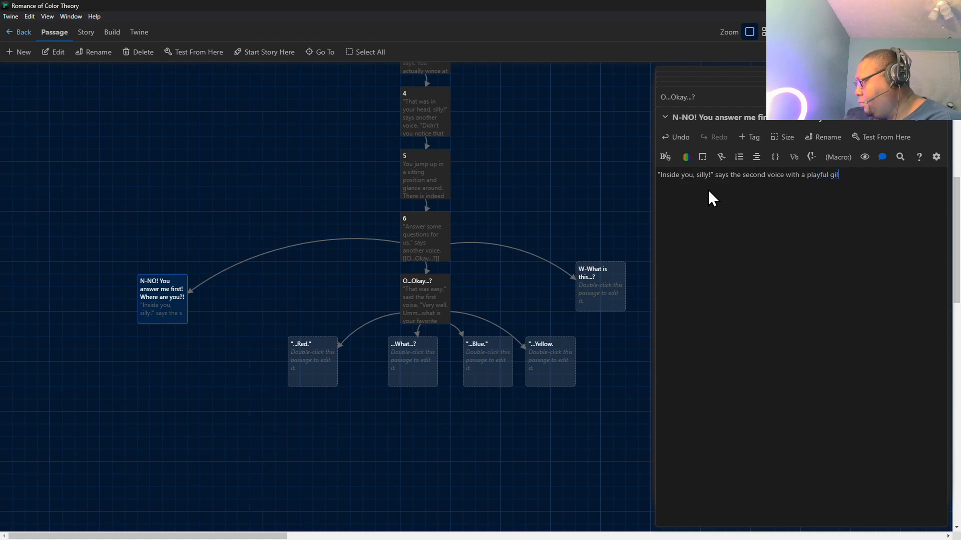
type("ggle")
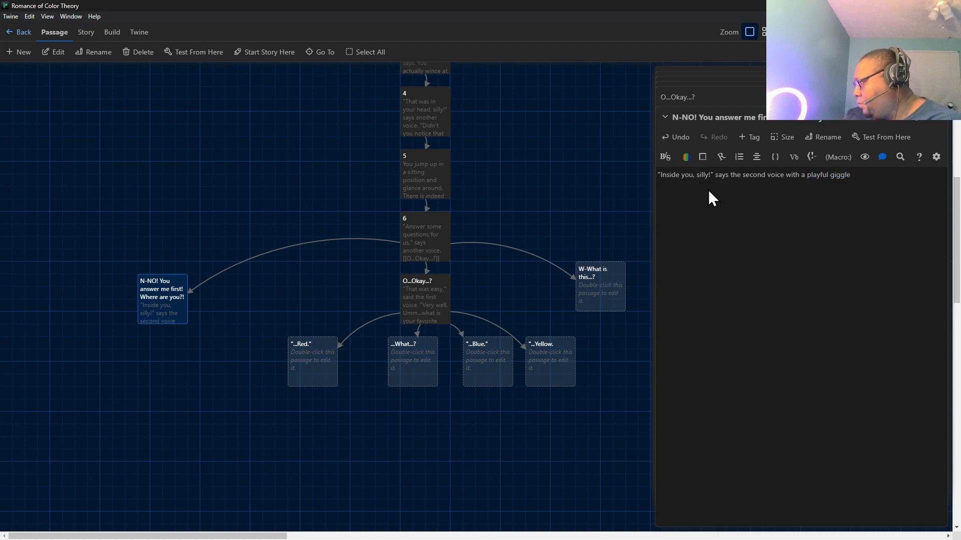
type(".")
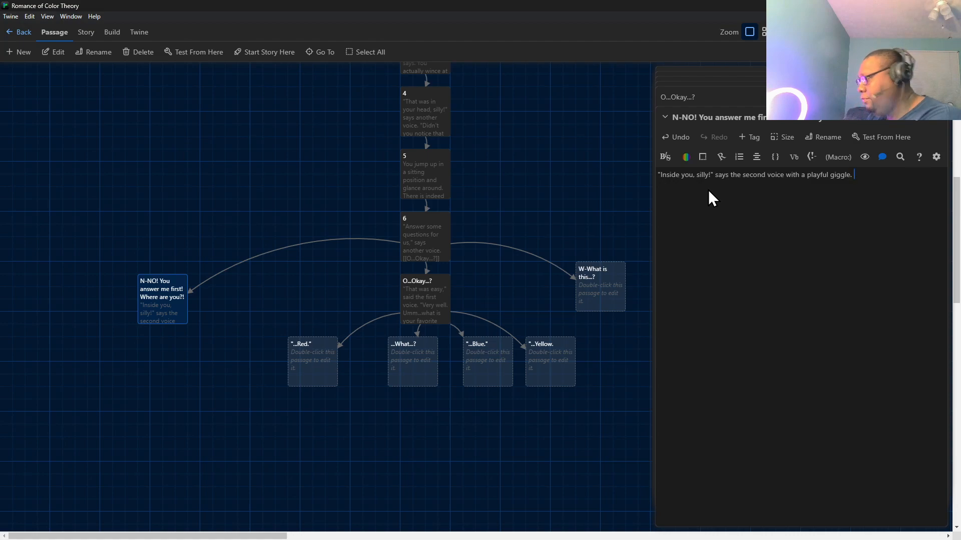
Add a second paragraph after a blank line: "Pretty much," says the first voice with an audible shrug.
key("Return")
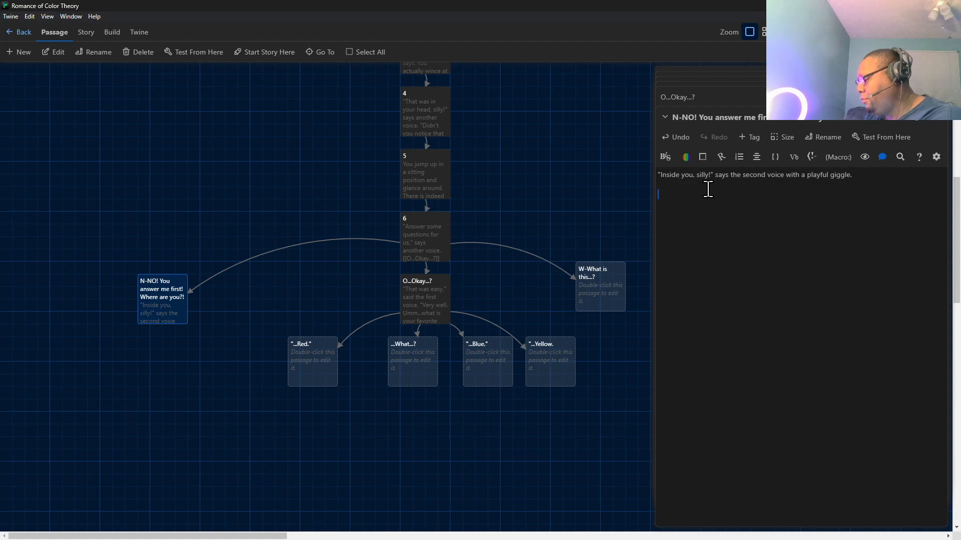
type("\"Pretty much,")
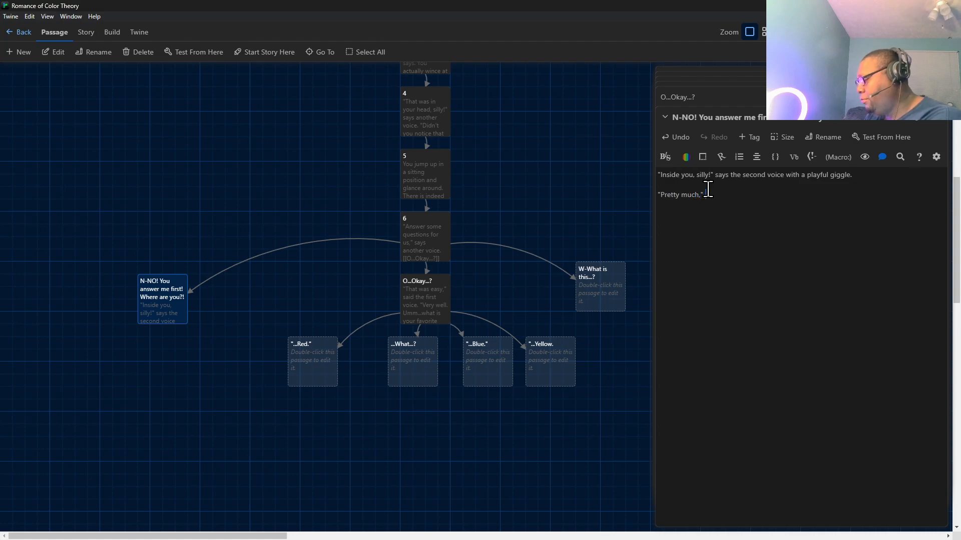
type("\" says the first ")
type("voice with a ")
type("n audi")
type("abl")
key("BackSpace")
key("BackSpace")
key("BackSpace")
type("ble shrug.")
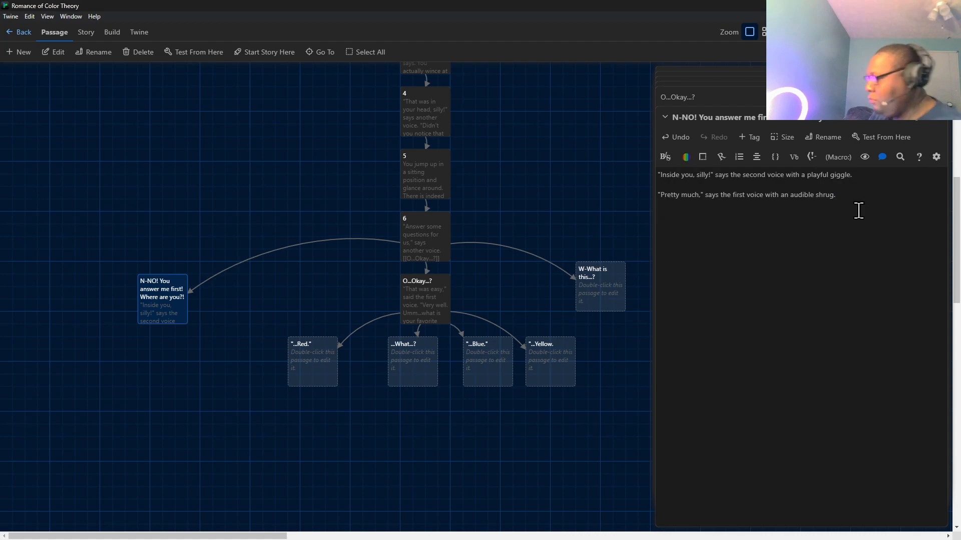
Start a third paragraph after a blank line with the spoken question "Is that enough for you?".
key("Return")
key("Return")
type("\"Does that")
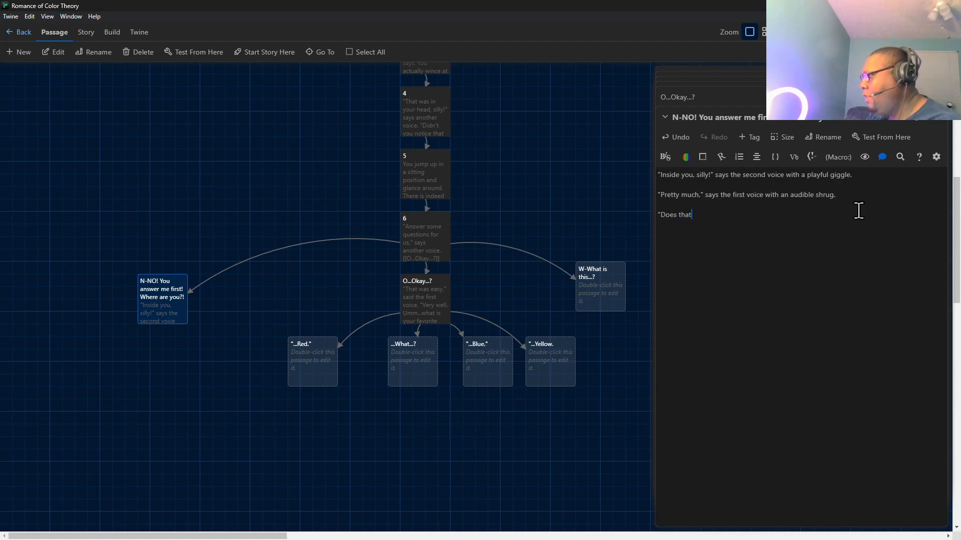
type(" help")
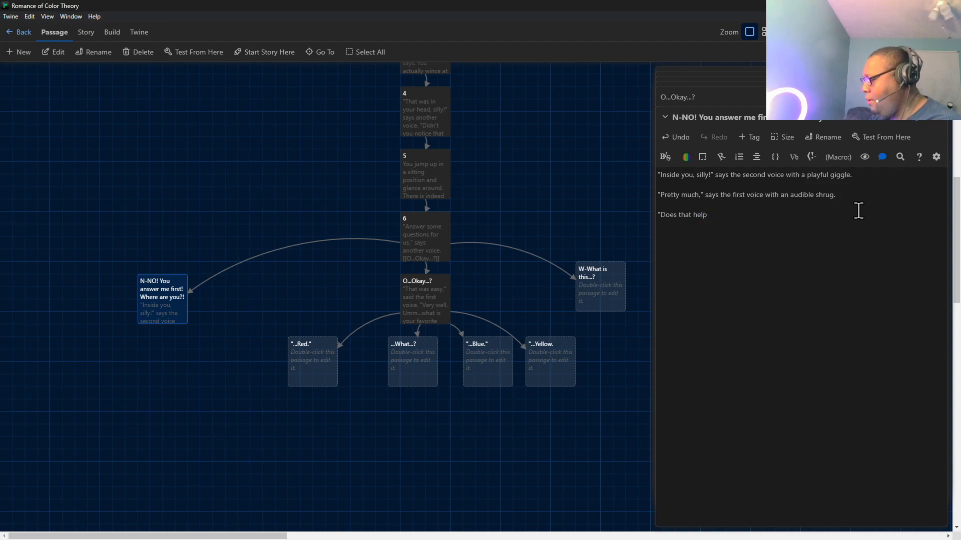
type("?\" ")
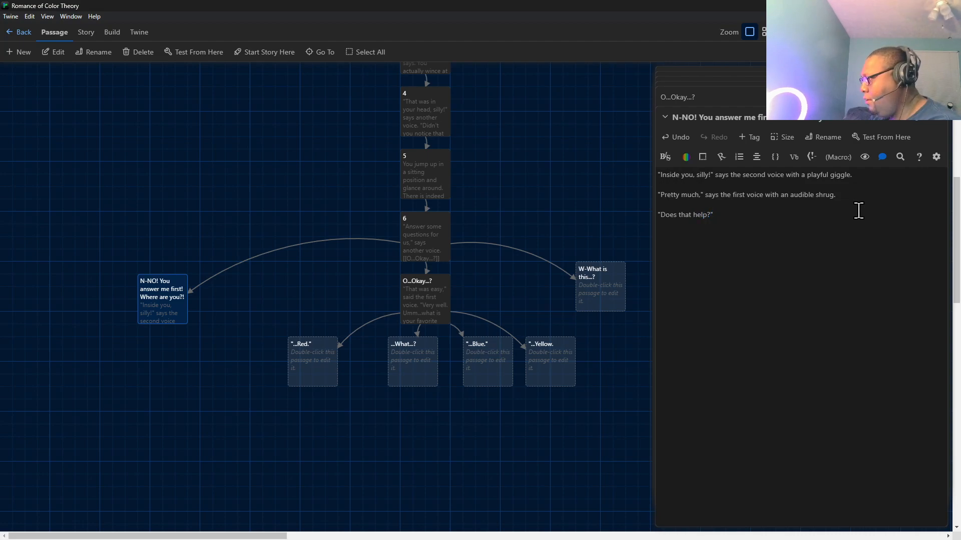
type("say")
key("BackSpace")
key("BackSpace")
key("BackSpace")
key("BackSpace")
key("BackSpace")
key("BackSpace")
key("BackSpace")
key("BackSpace")
key("BackSpace")
key("BackSpace")
key("BackSpace")
key("BackSpace")
key("BackSpace")
key("BackSpace")
key("BackSpace")
key("BackSpace")
key("BackSpace")
key("BackSpace")
key("BackSpace")
key("BackSpace")
type("Is that enough for o")
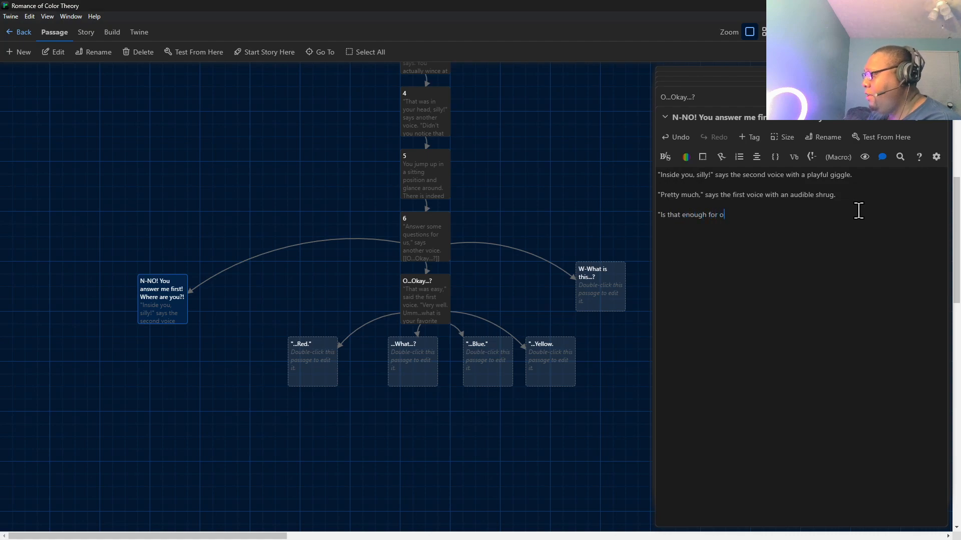
key("BackSpace")
type("you?\"")
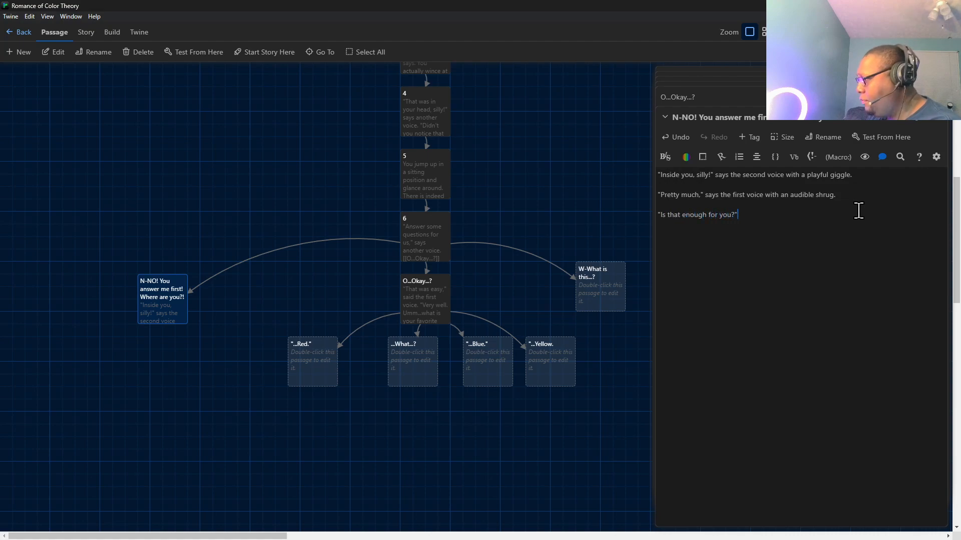
type(" asks the third voice.")
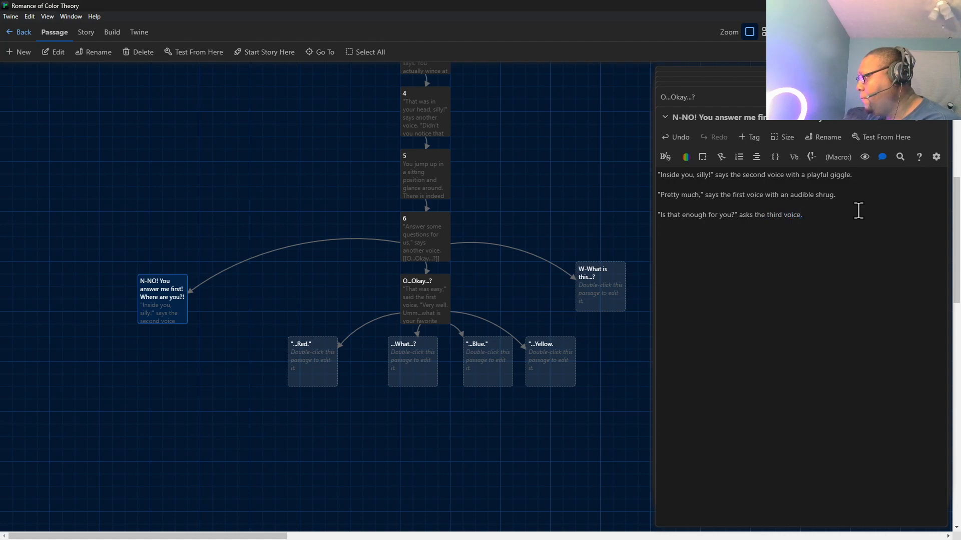
Add the reply link [["...Y-Yeah...?"]] below the third voice's question, separated by a blank line.
key("Return")
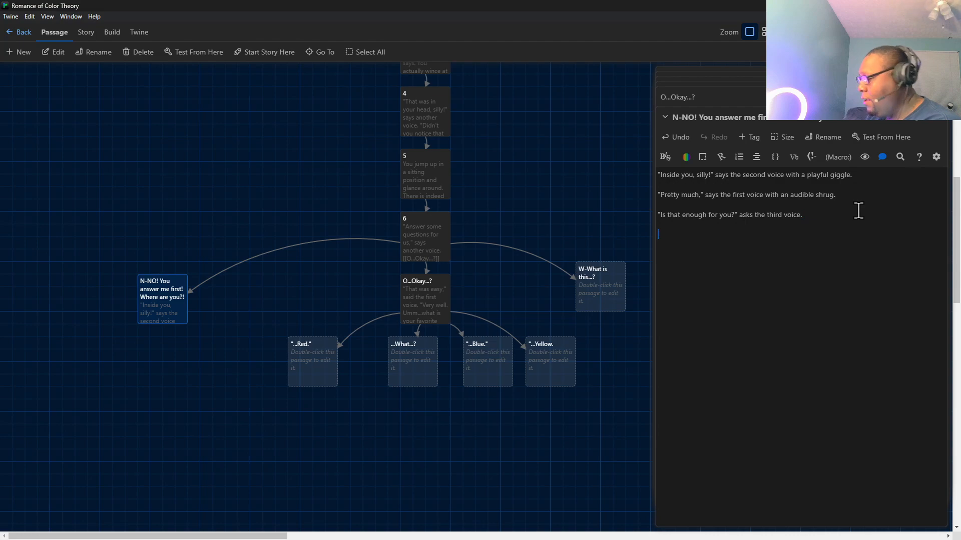
type("[[")
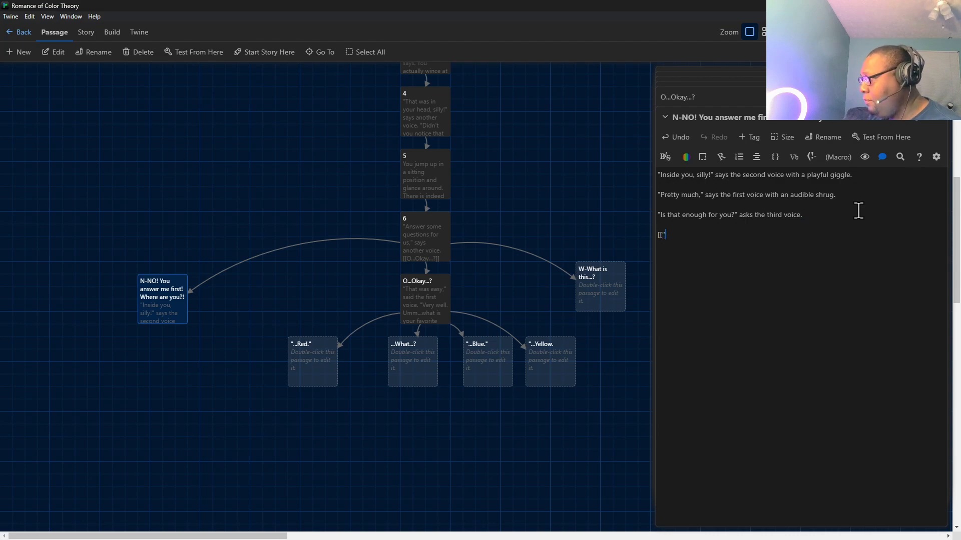
type("\"..")
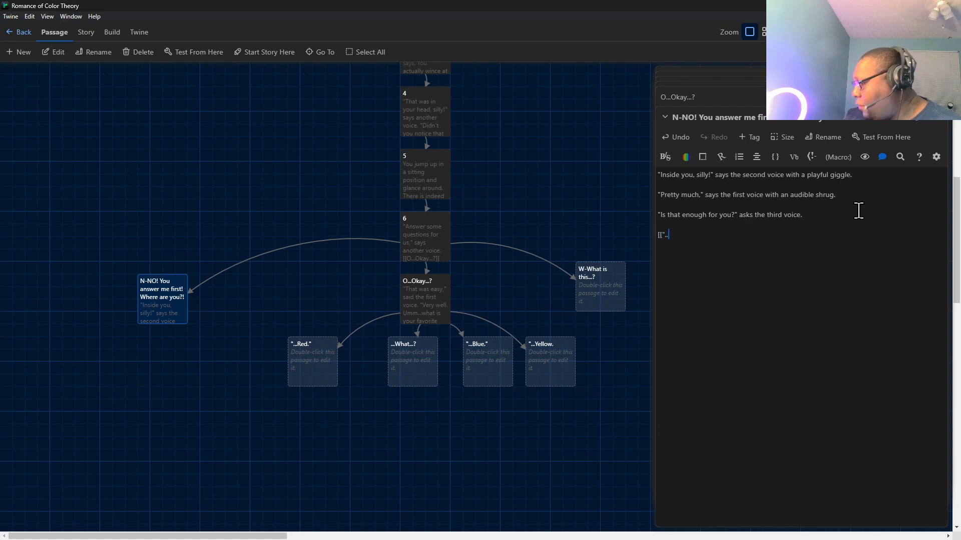
type(".Y-Yeah")
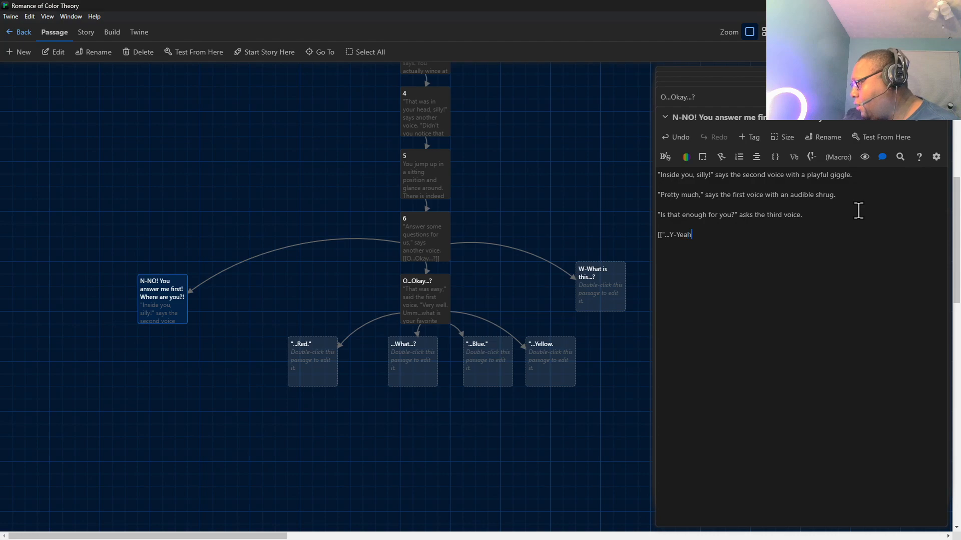
type("...")
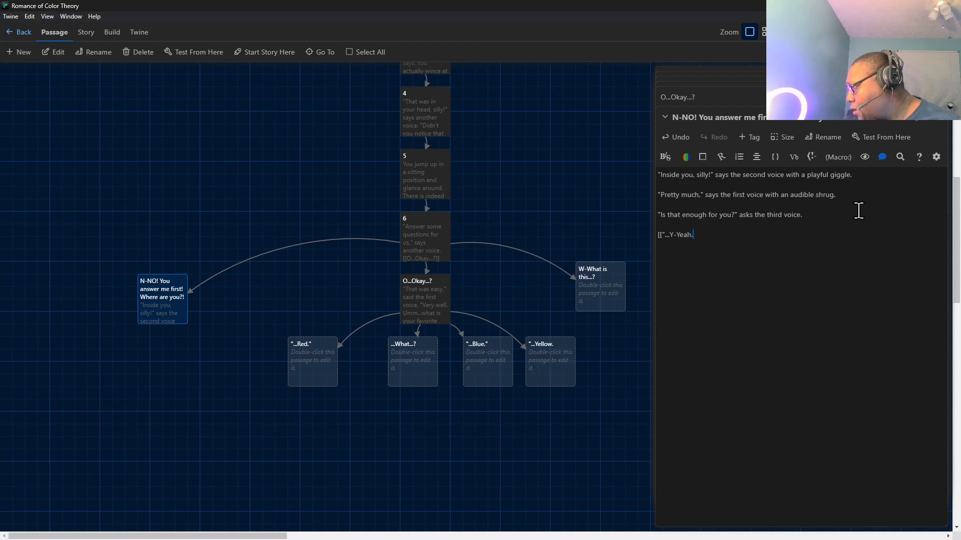
type("?\"]]")
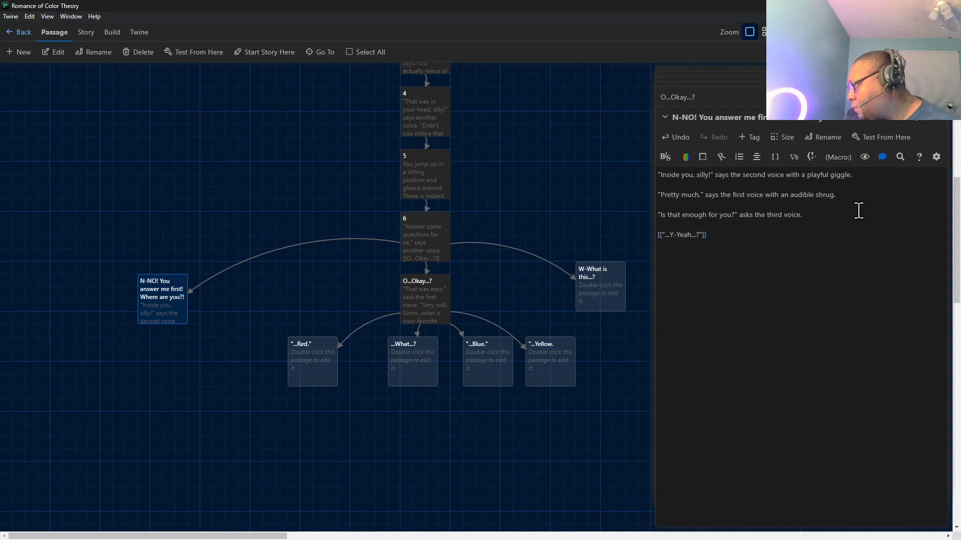
Add a second reply link, [["N-Not really....]], after a blank line below the Y-Yeah link.
key("Return")
key("Return")
type("[[")
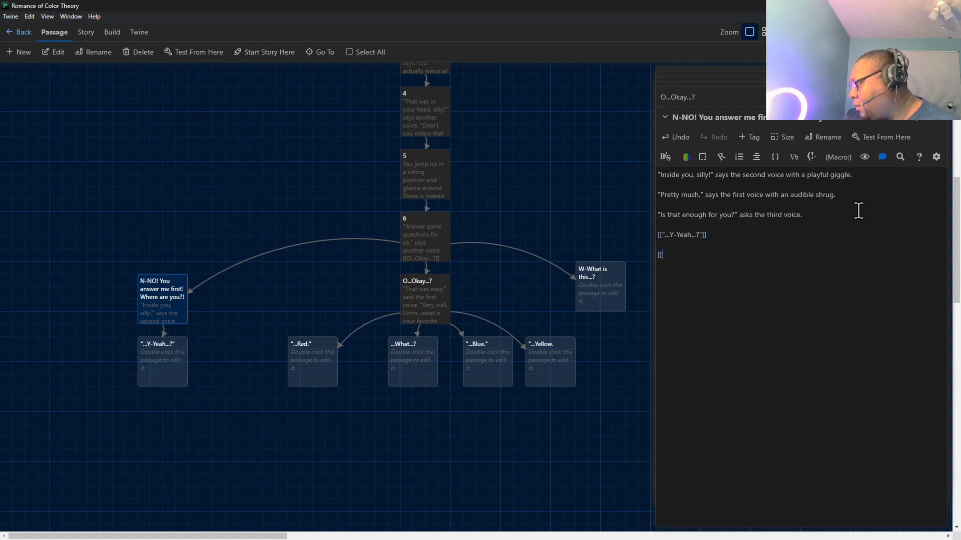
type("\"")
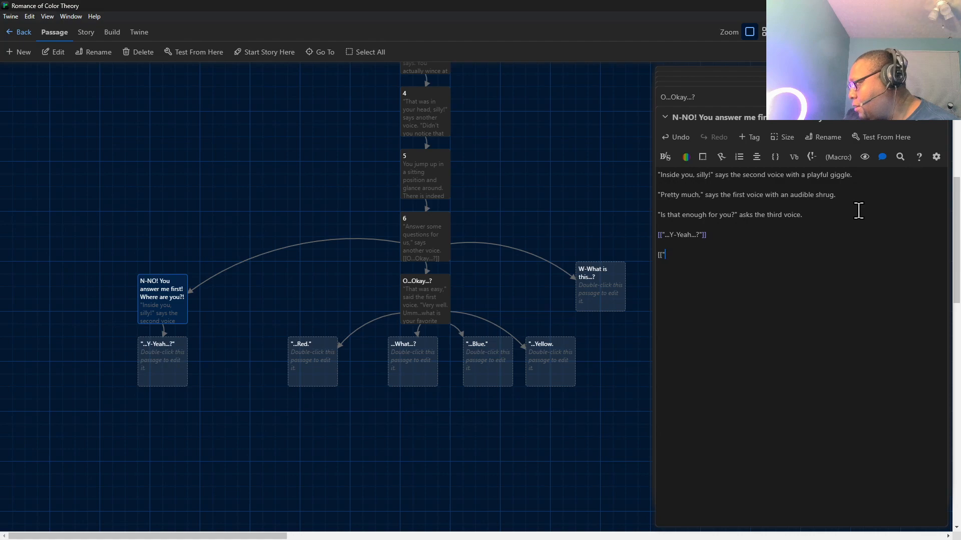
type("N-Not")
type("r")
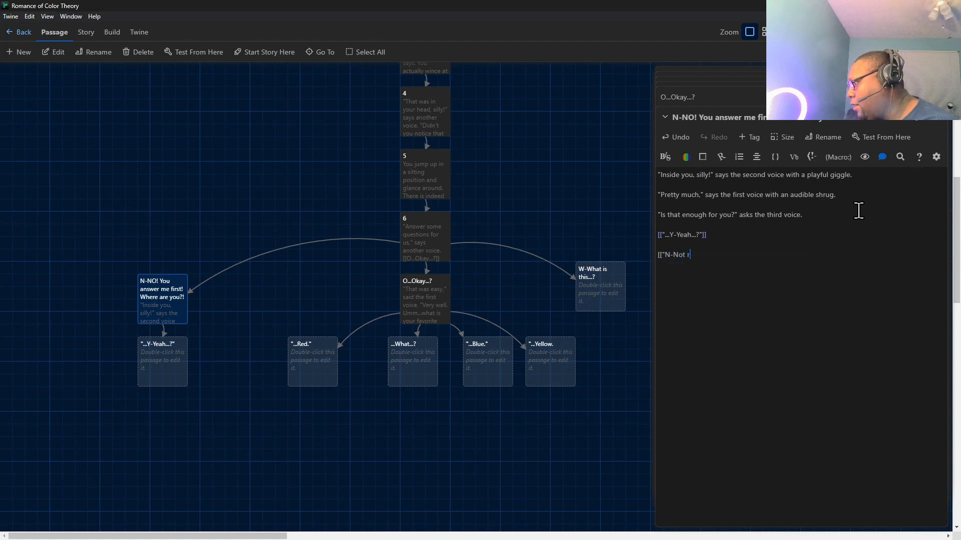
type("eally...")
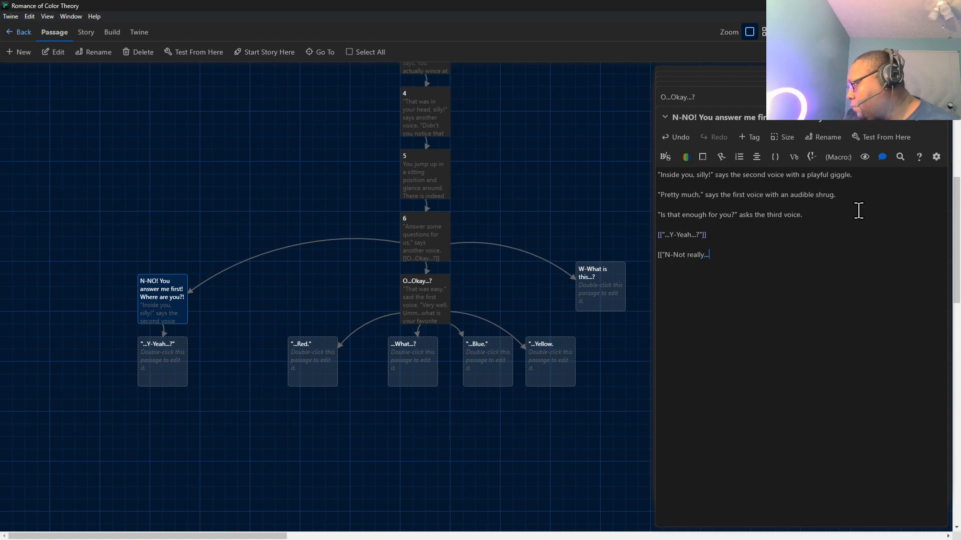
type(".]]")
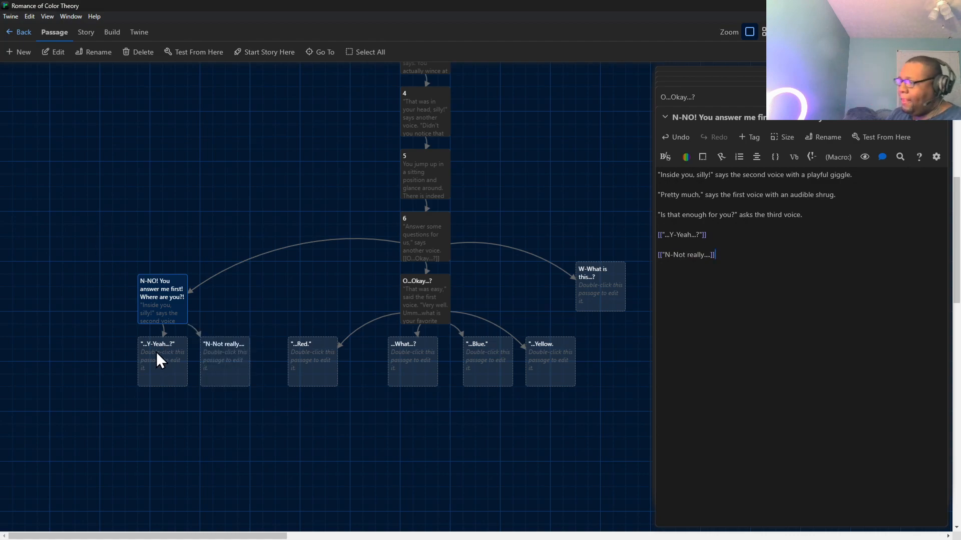
Move the "...Y-Yeah...?" passage to the lower left of N-NO!, level with "N-Not really...., and bring passage 6 up in the editor.
left_click_drag(149, 368, 59, 361)
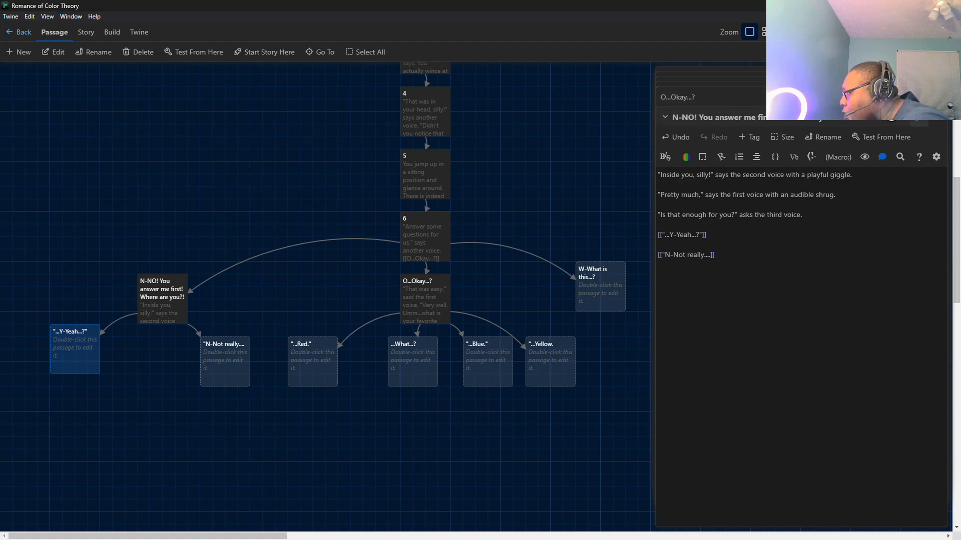
left_click(850, 97)
left_click(849, 135)
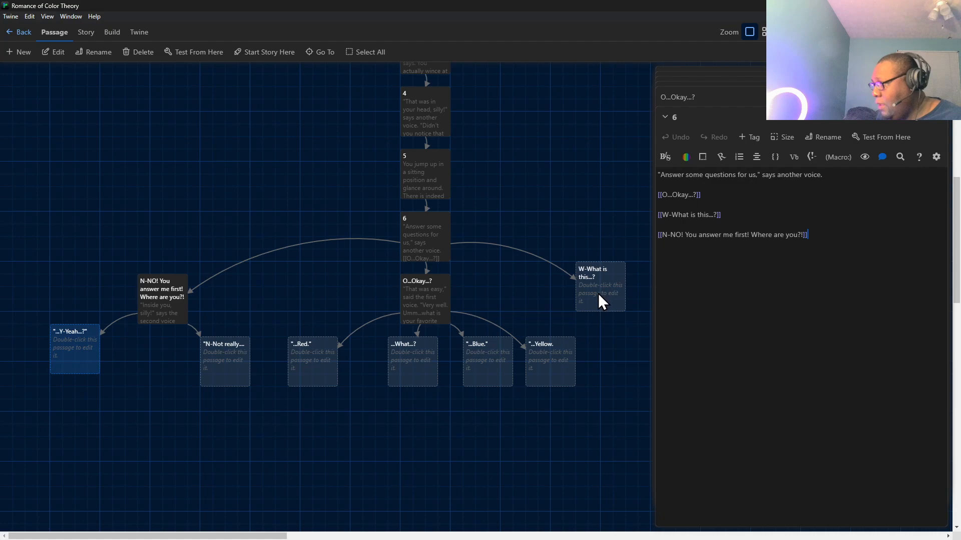
left_click_drag(54, 342, 61, 359)
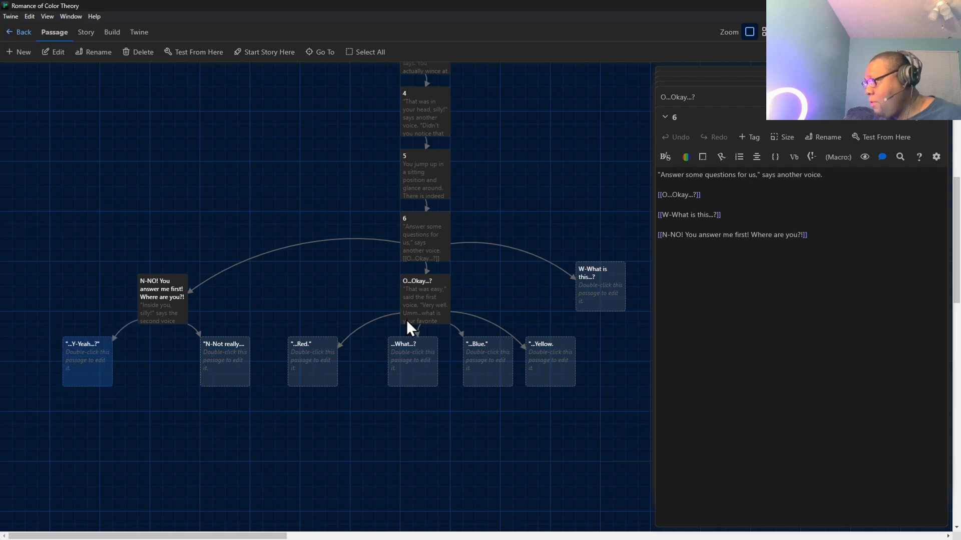
Open the W-What is this...? passage and begin its text with "This is all a part of the experiment," including both quotation marks.
double_click(609, 294)
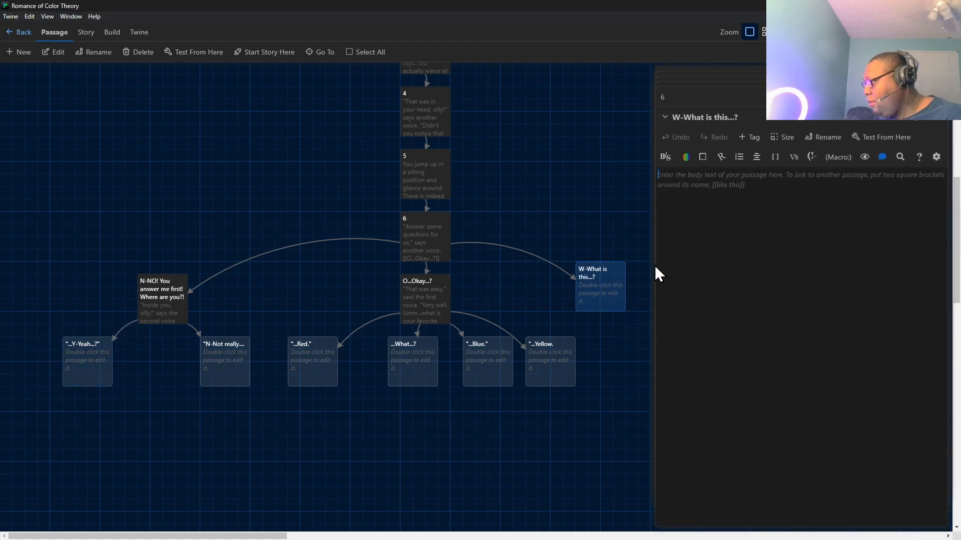
type("\"")
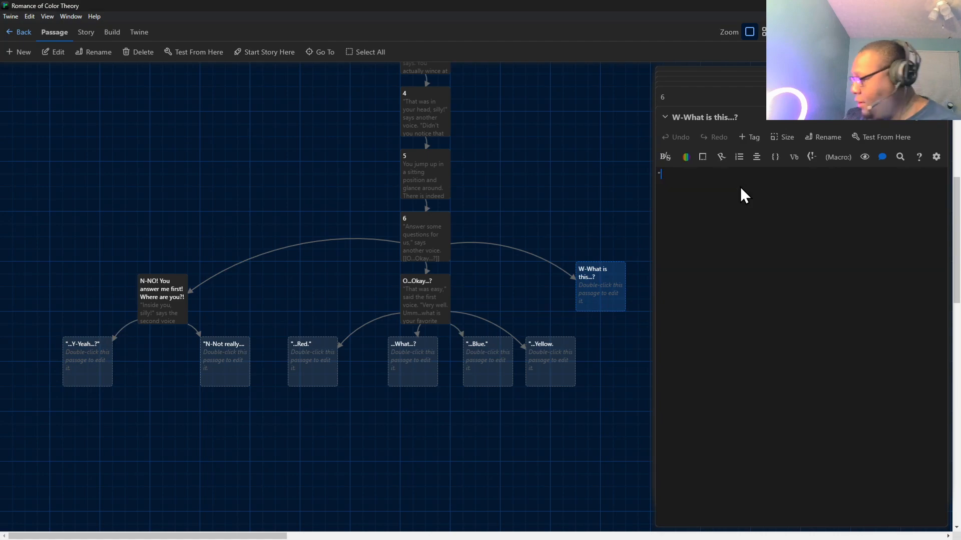
type("This")
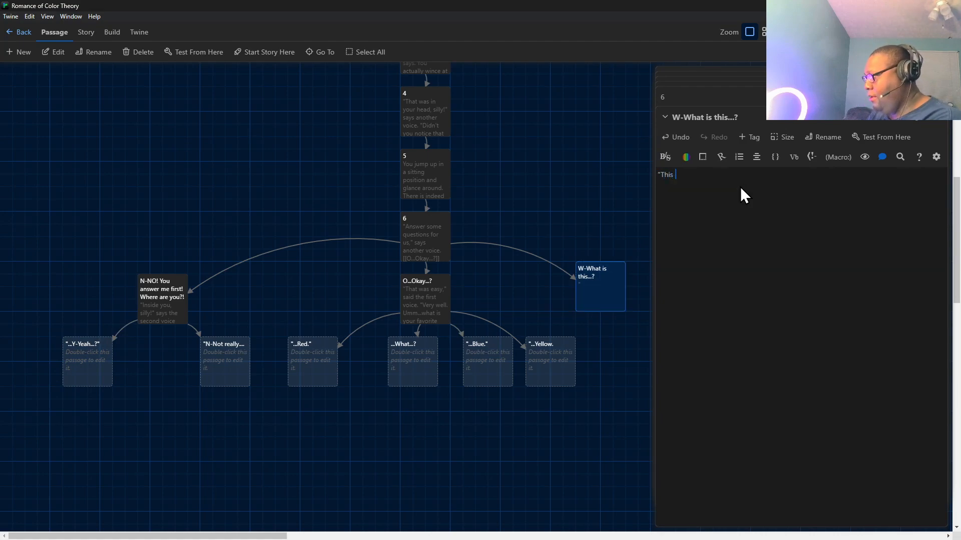
type(" is all a part of the experient")
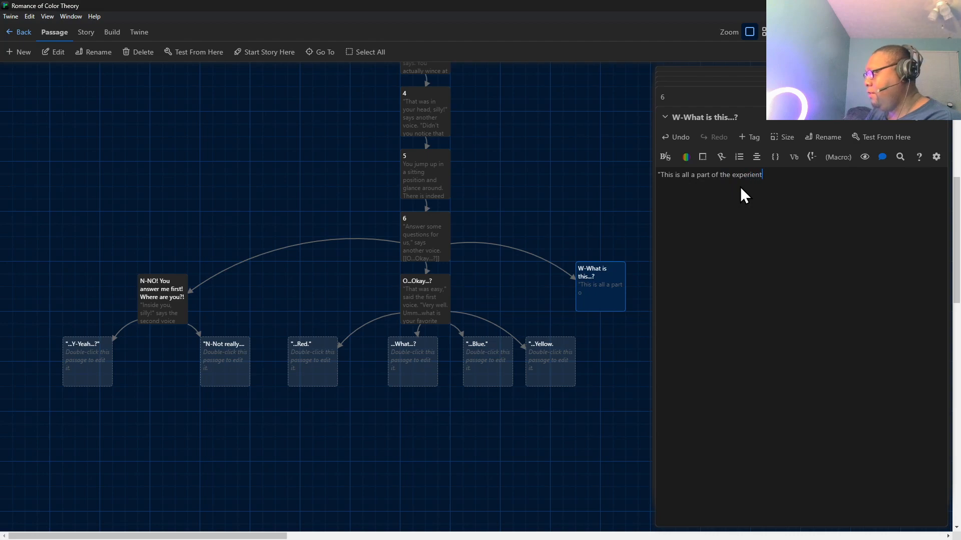
type(",\"")
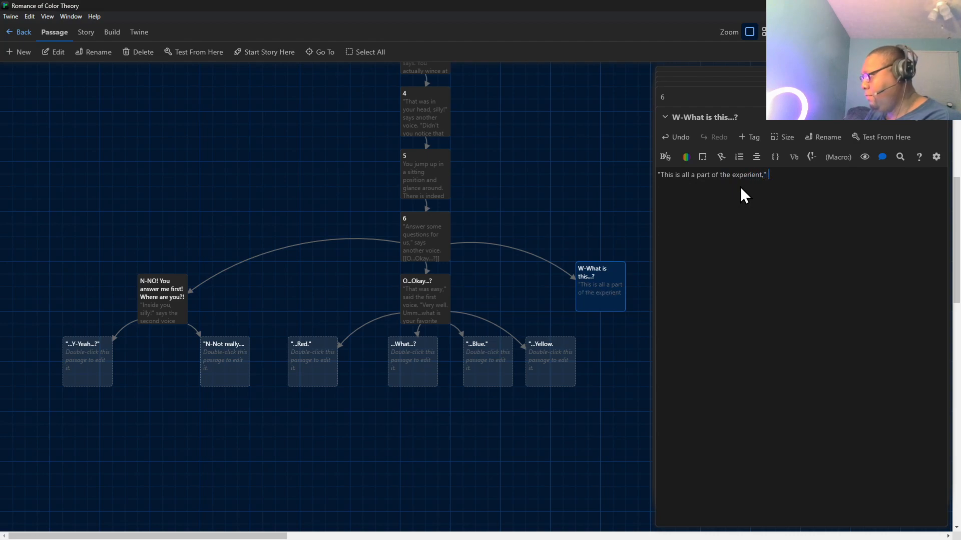
key("BackSpace")
key("BackSpace")
key("BackSpace")
type("ntm")
type("\" ")
type("says the ")
type("third ")
type("voice. \"")
type("In time")
type(", you wil")
type("l remember")
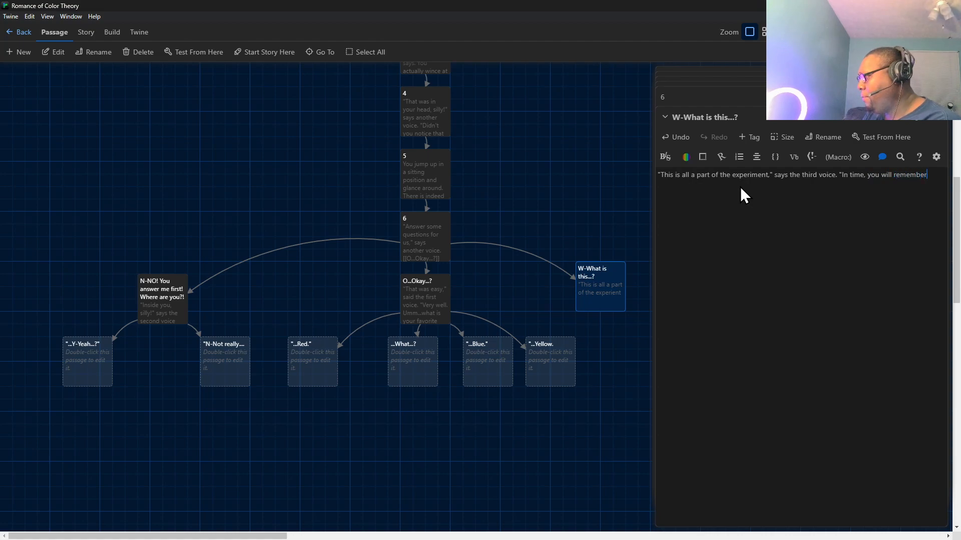
type(" more.")
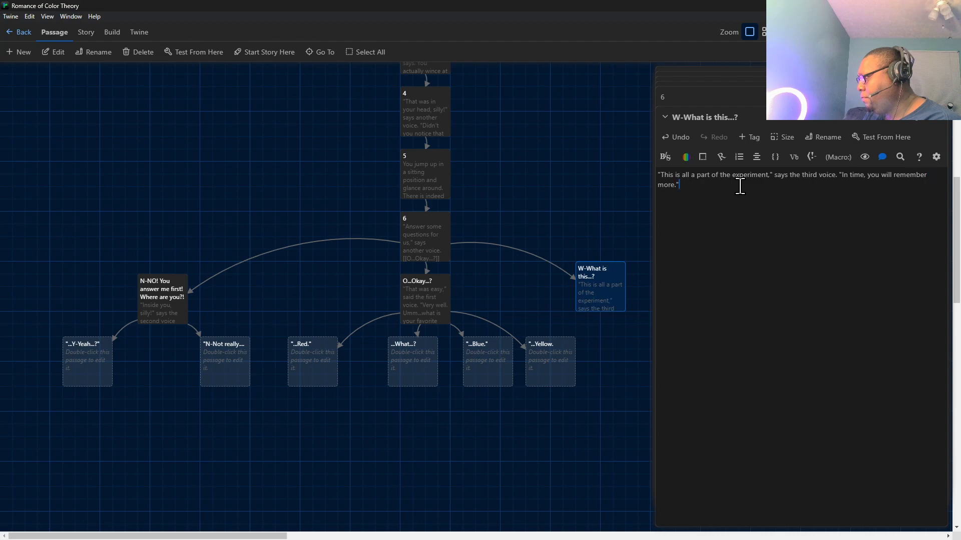
type(" May we continue")
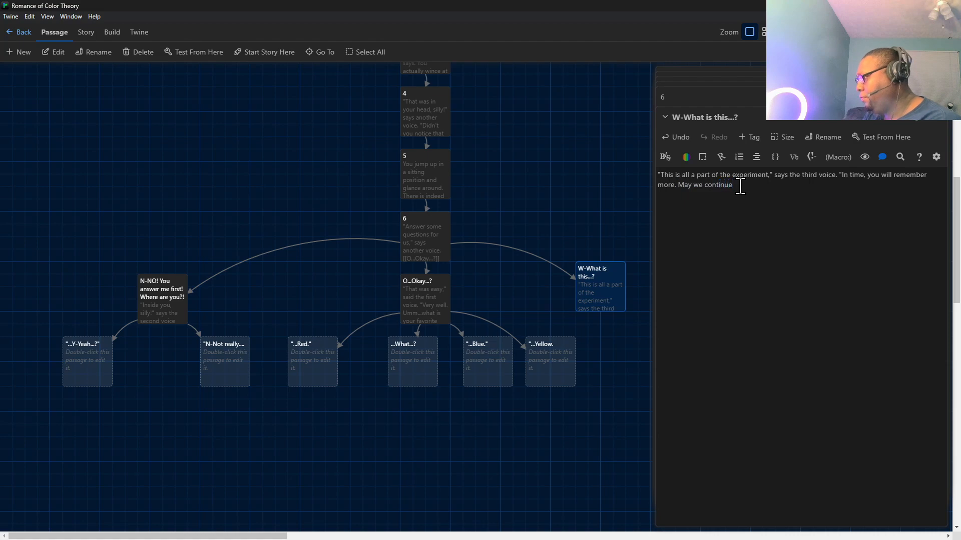
type("?\"")
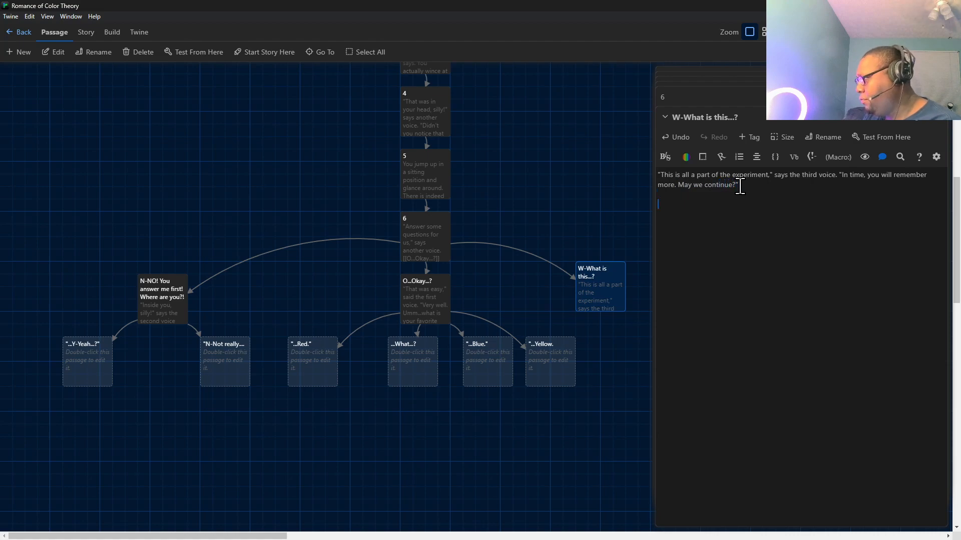
type("[[")
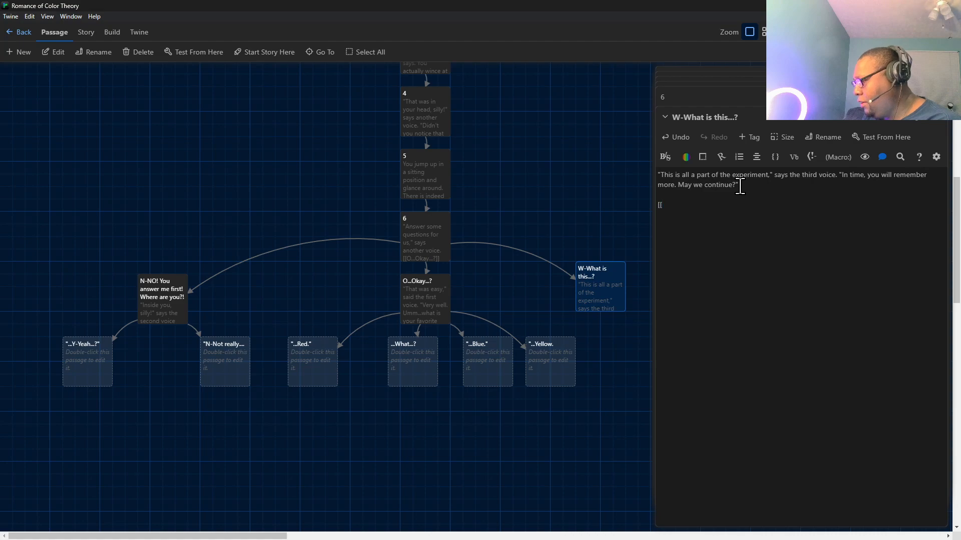
type("..y")
Add the reply link [["...Y-Yeah...?"]] below the third voice's paragraph, separated by a blank line.
key("BackSpace")
type("Y")
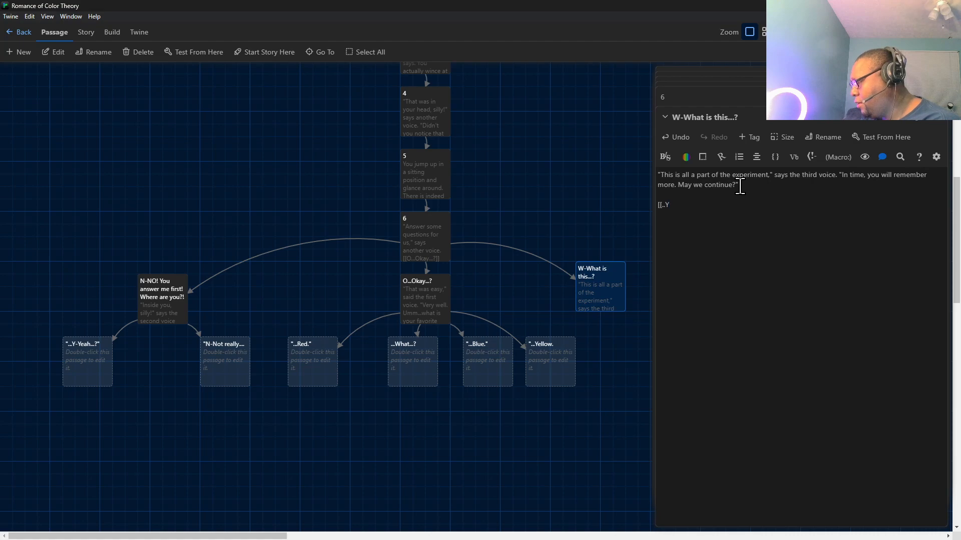
type("-Yeah")
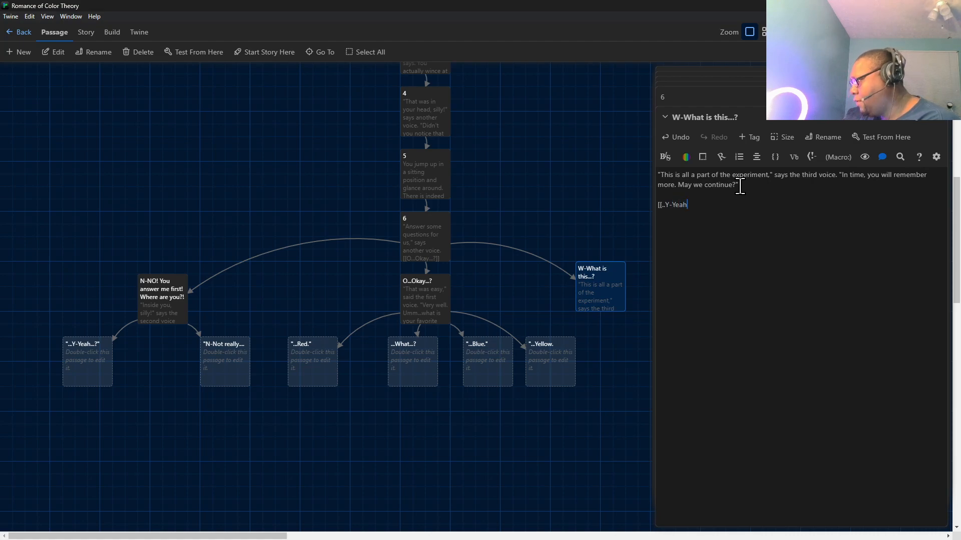
type("...?")
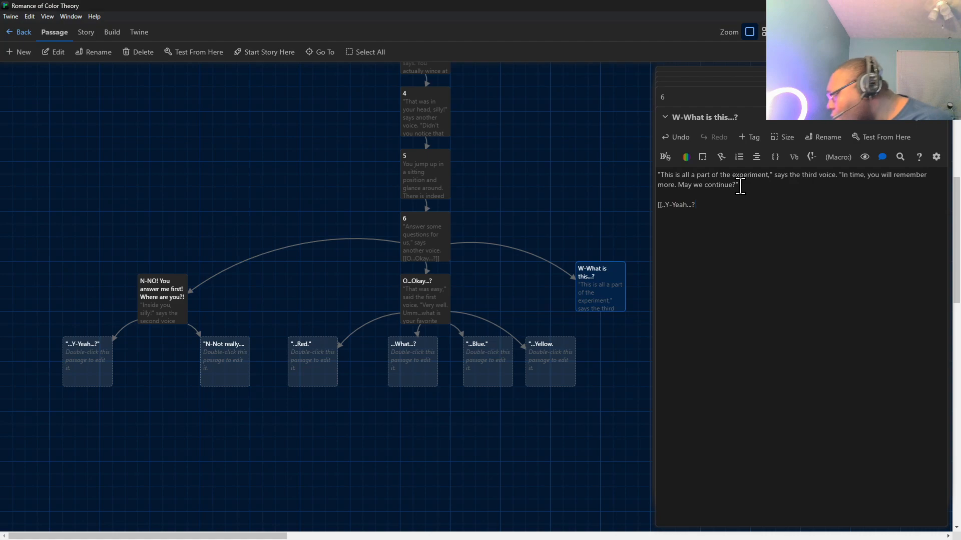
type("]]]")
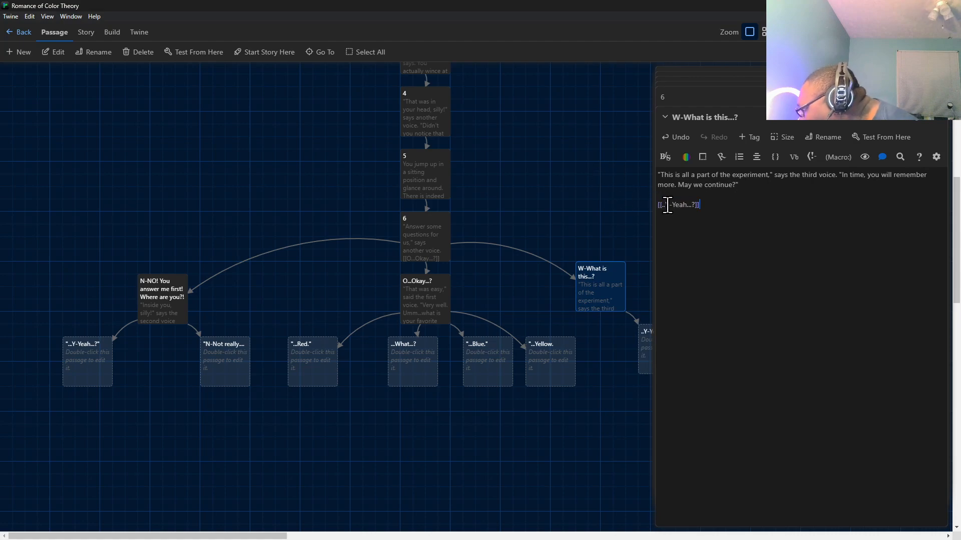
type(".")
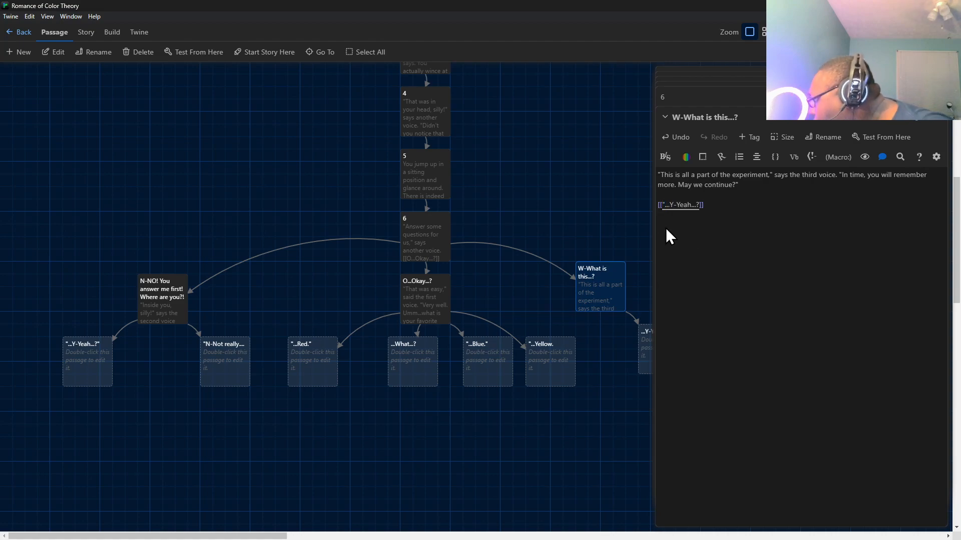
left_click(700, 206)
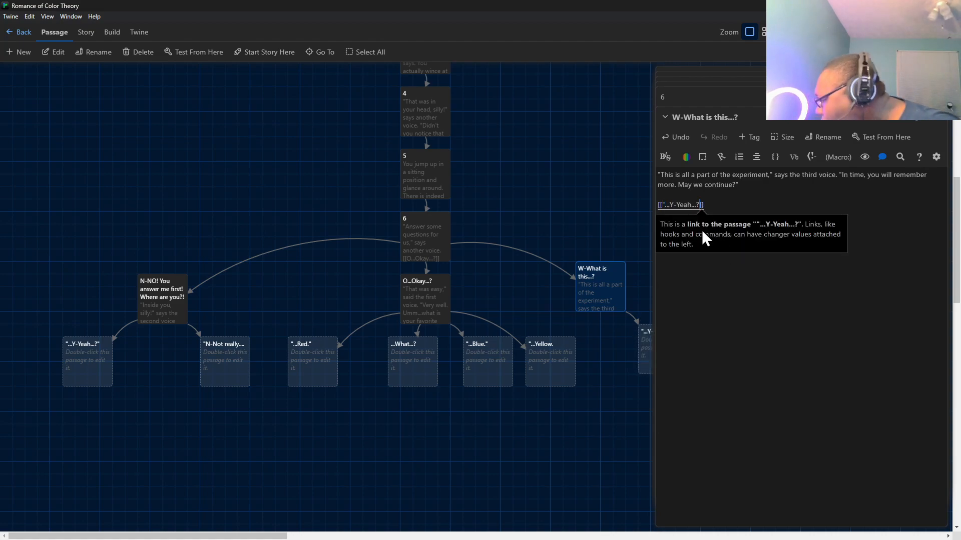
type("\"")
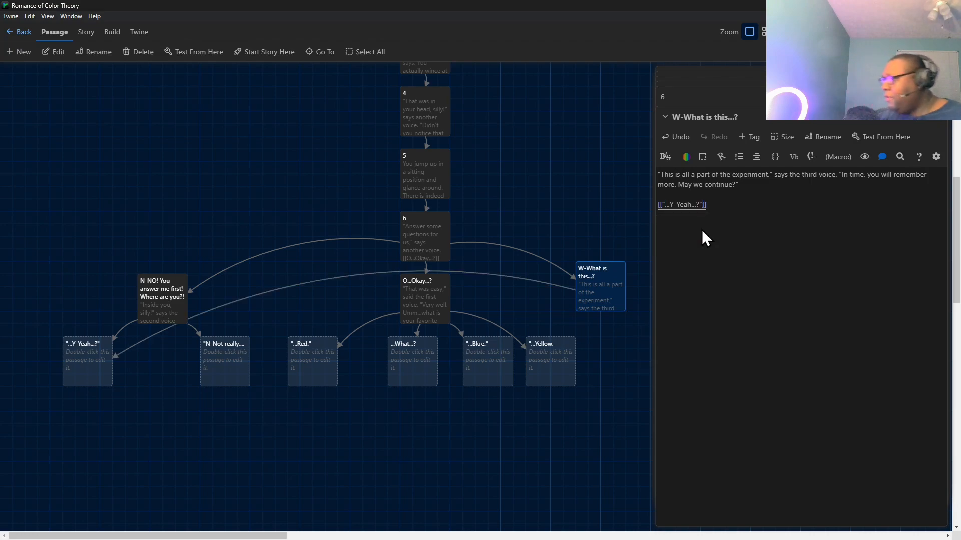
Start a second reply link after a blank line with [["Please explain more! Like, where are you?"->.
left_click(729, 206)
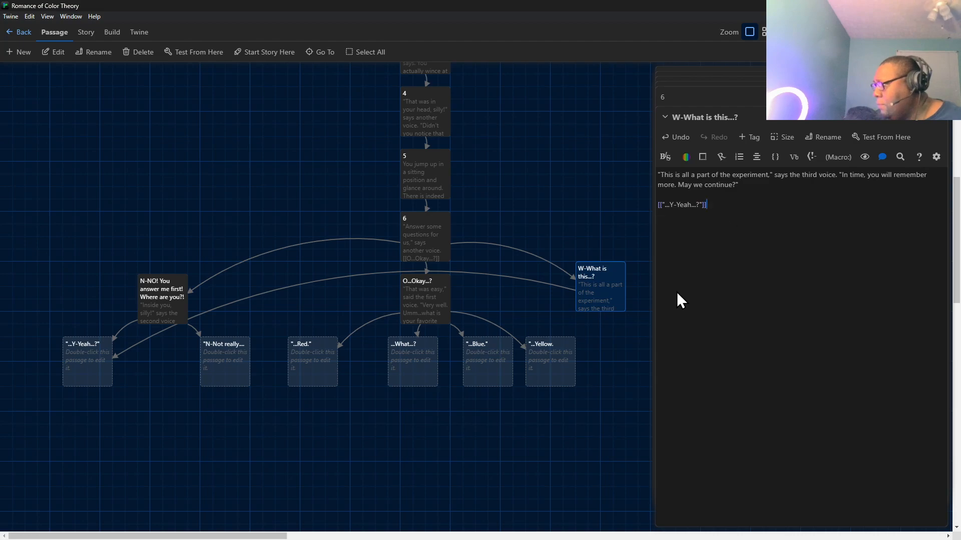
key("Return")
key("Return")
type("[[\"")
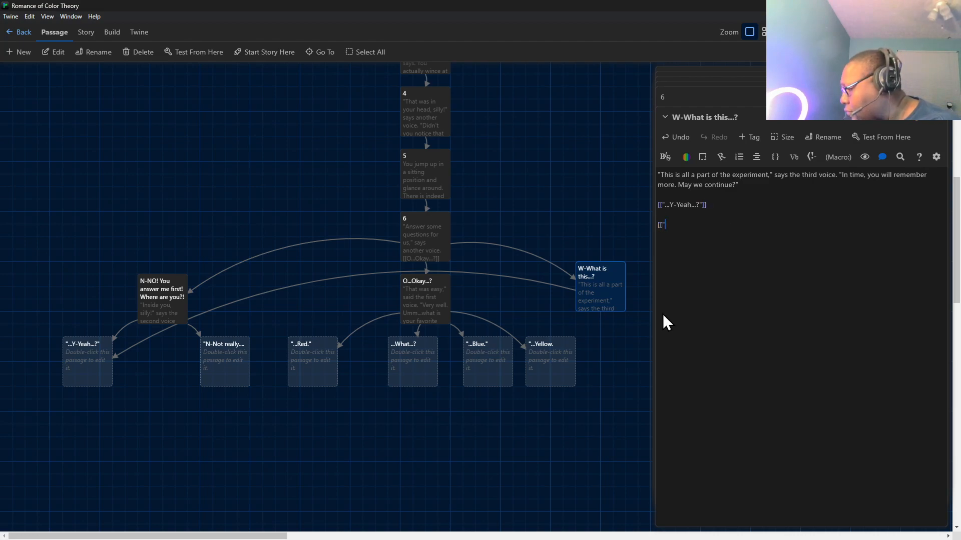
type("Please explain ")
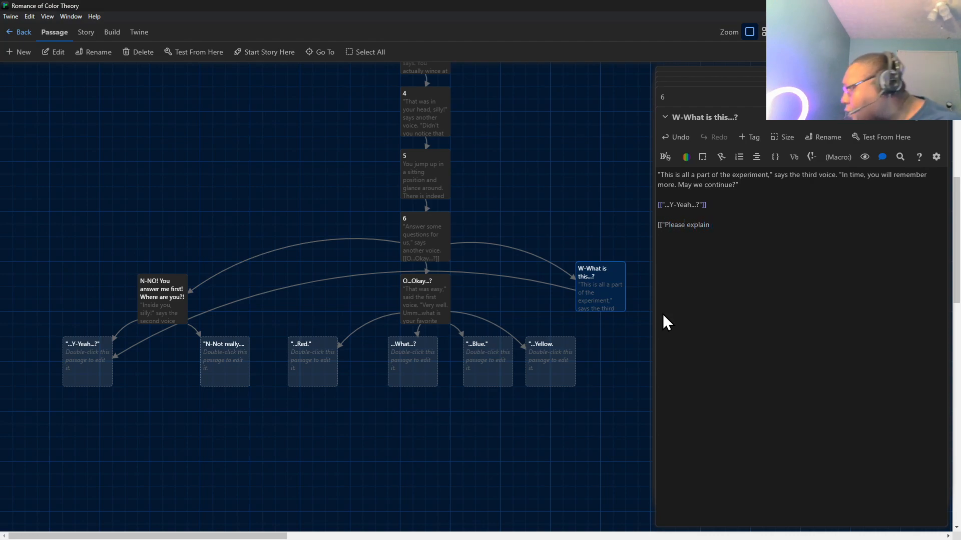
type("w")
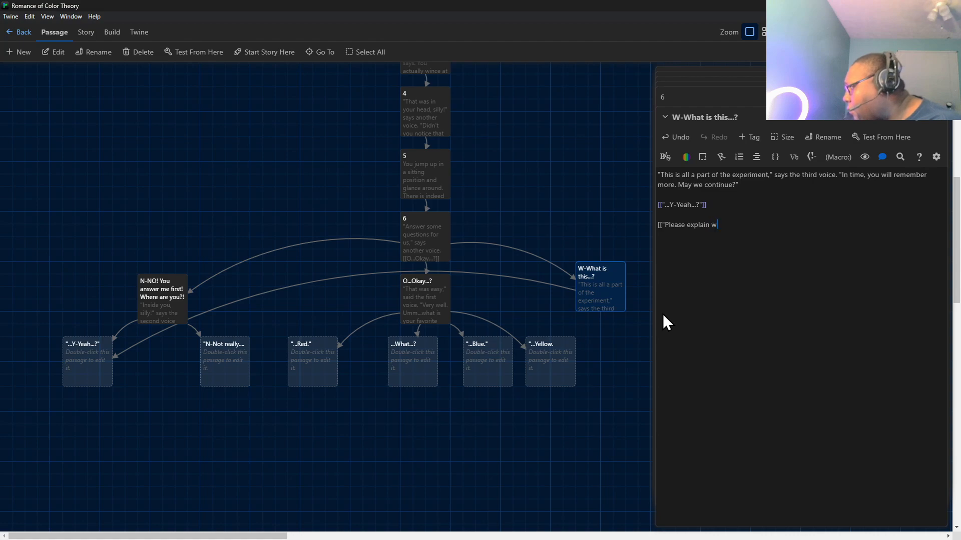
key("BackSpace")
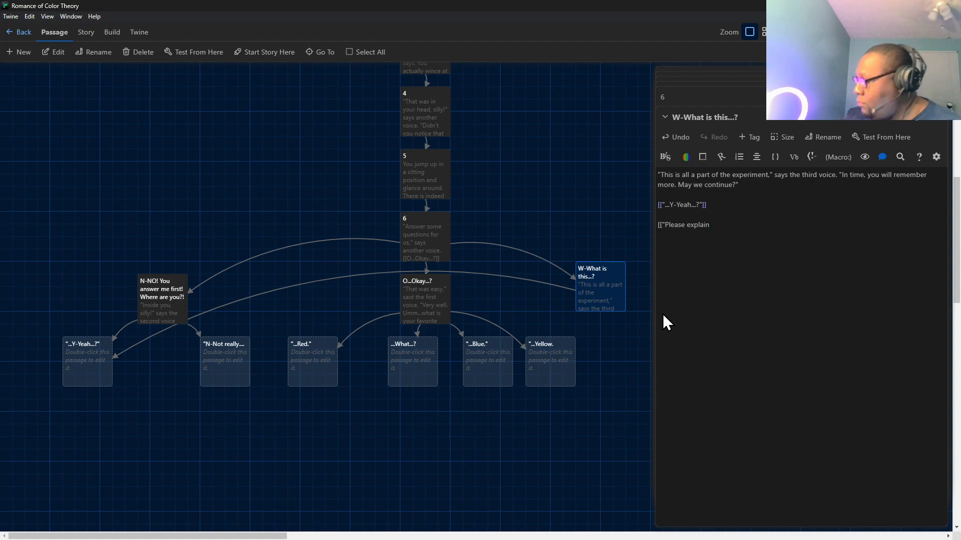
type("mor")
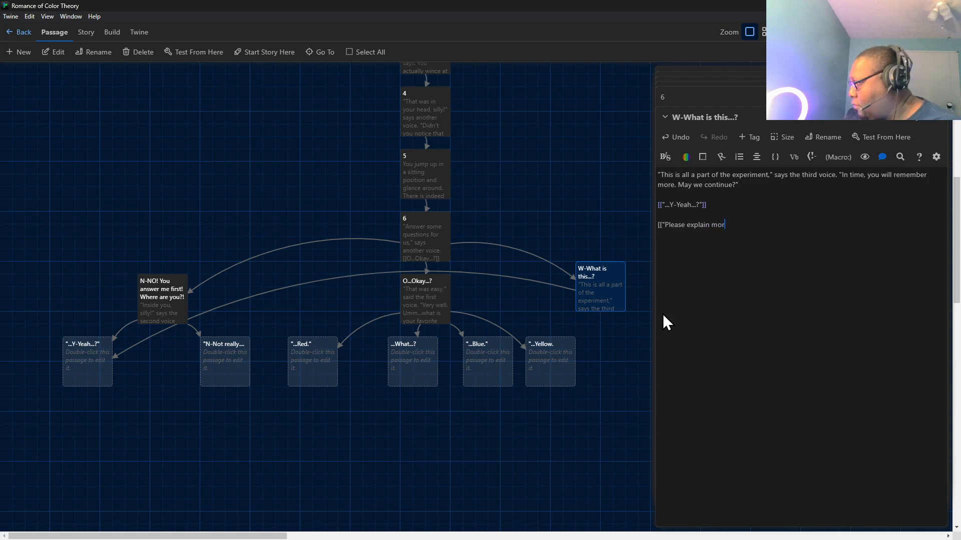
type("e! Like, where are you")
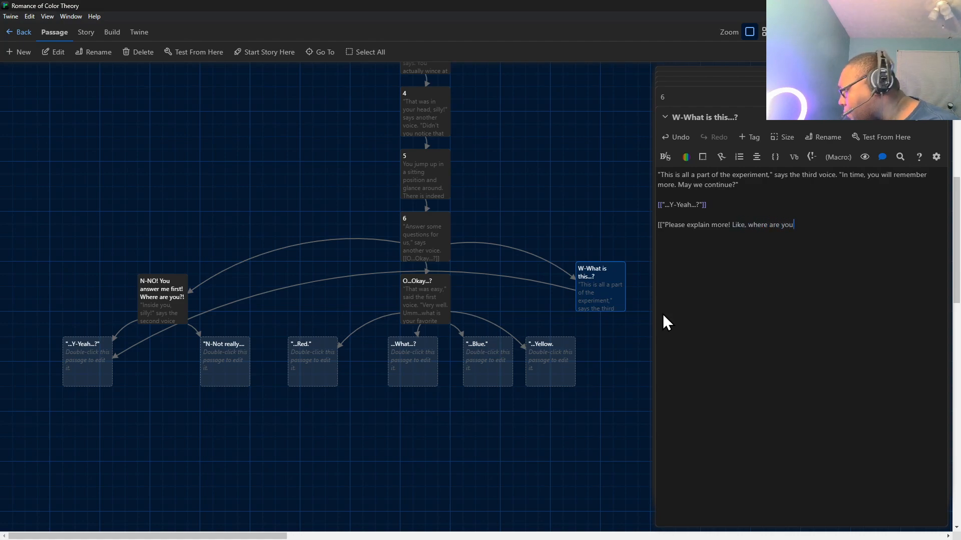
type("?\"->")
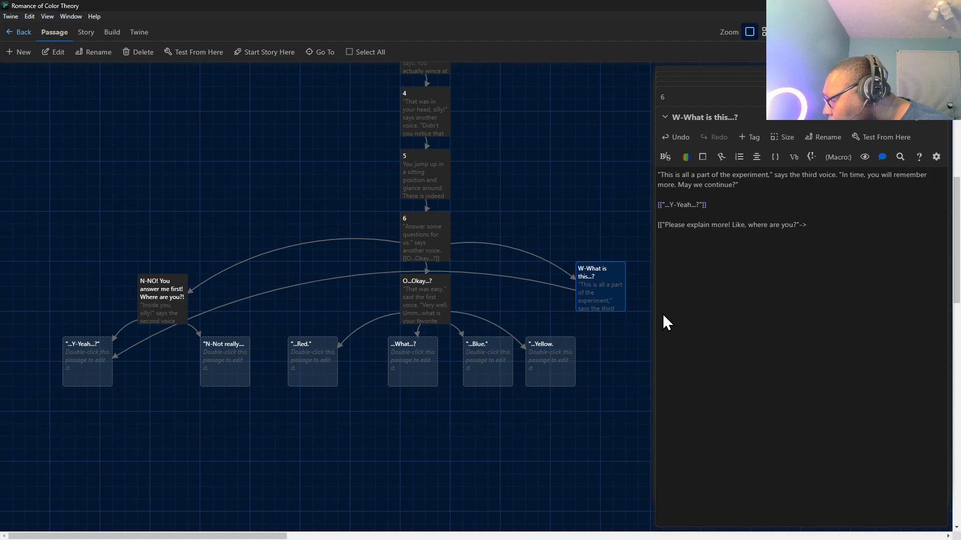
type("No")
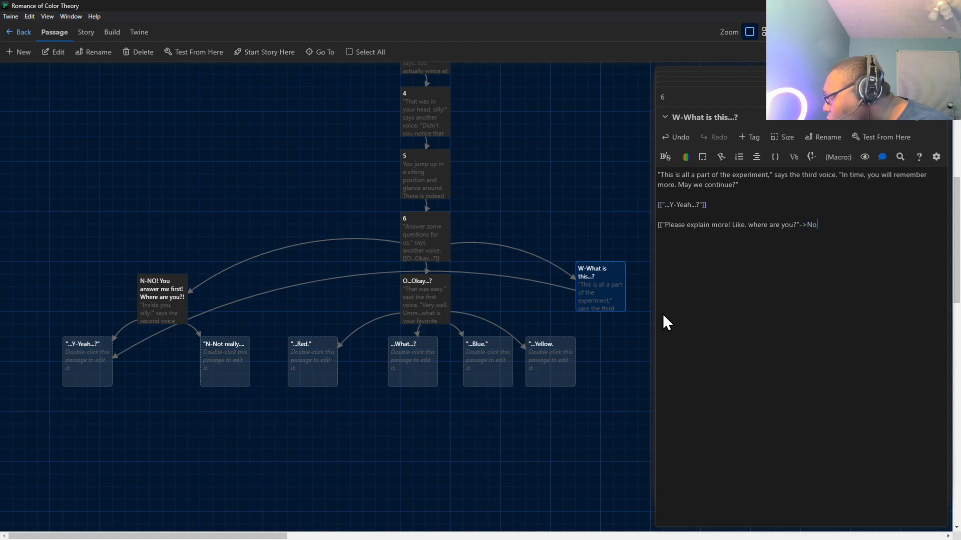
key("BackSpace")
type("-No")
key("BackSpace")
type("O!")
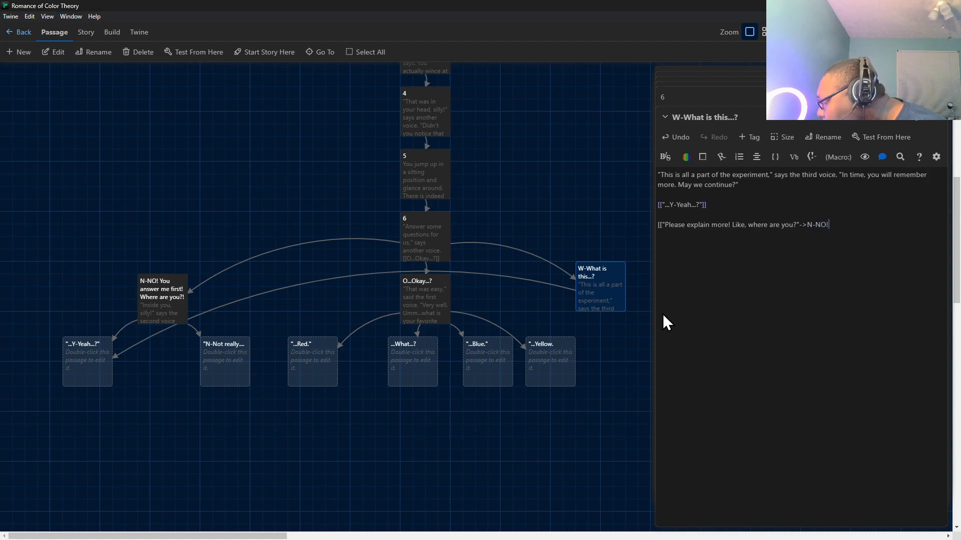
type(" You")
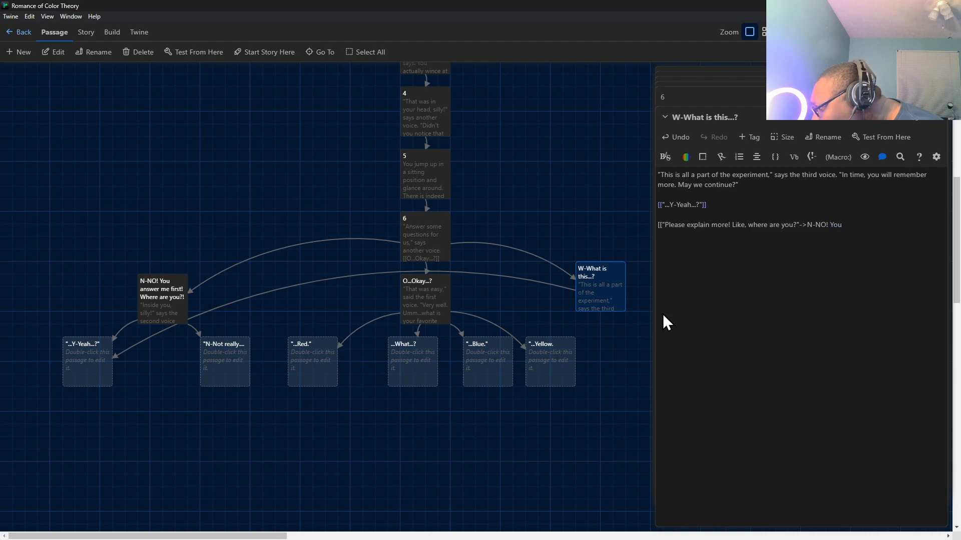
type(" a")
key("BackSpace")
key("BackSpace")
key("BackSpace")
key("BackSpace")
key("BackSpace")
key("BackSpace")
key("BackSpace")
key("BackSpace")
key("BackSpace")
key("BackSpace")
key("BackSpace")
Begin the second link's target after the arrow with an opening quotation mark and N-NO.
type("\"N")
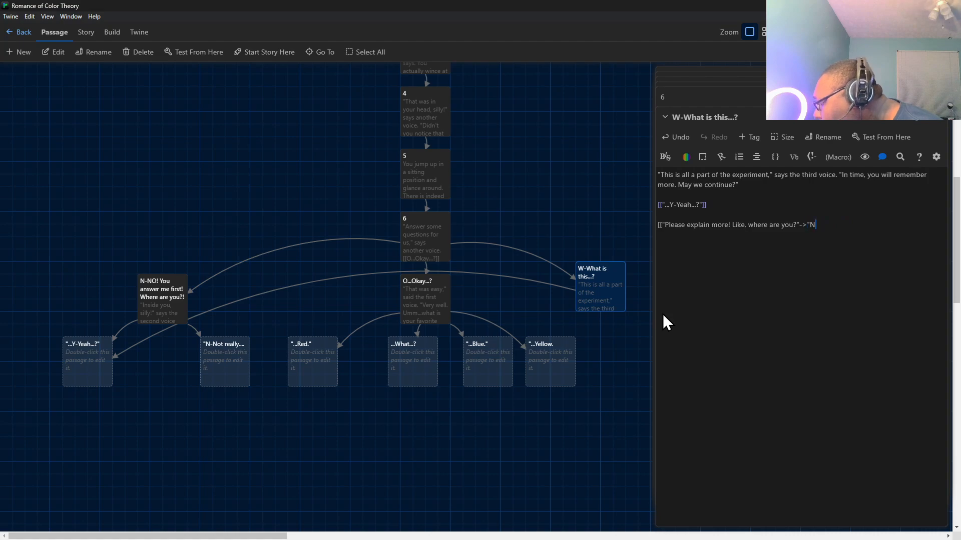
type("-NO")
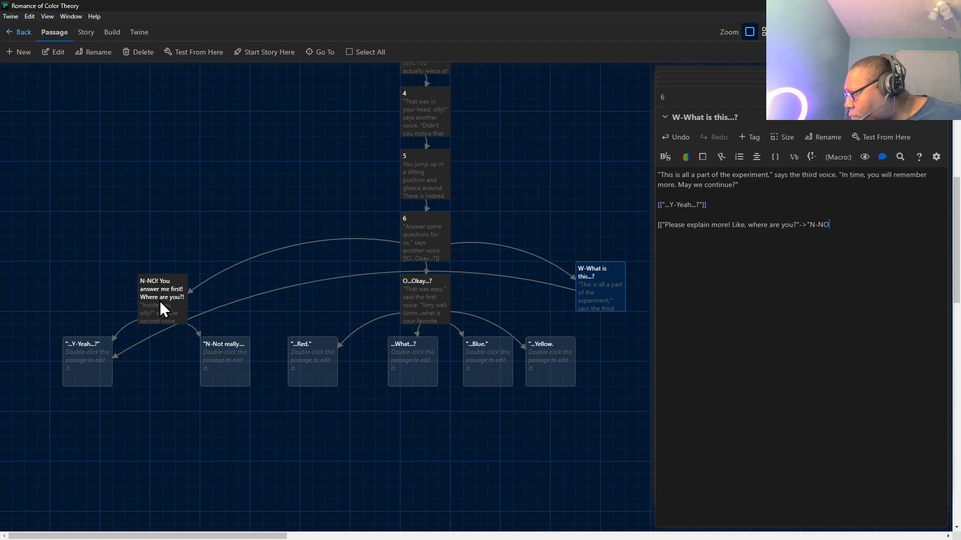
Open passage 6 and enclose the O...Okay...? link text in quotation marks.
double_click(410, 237)
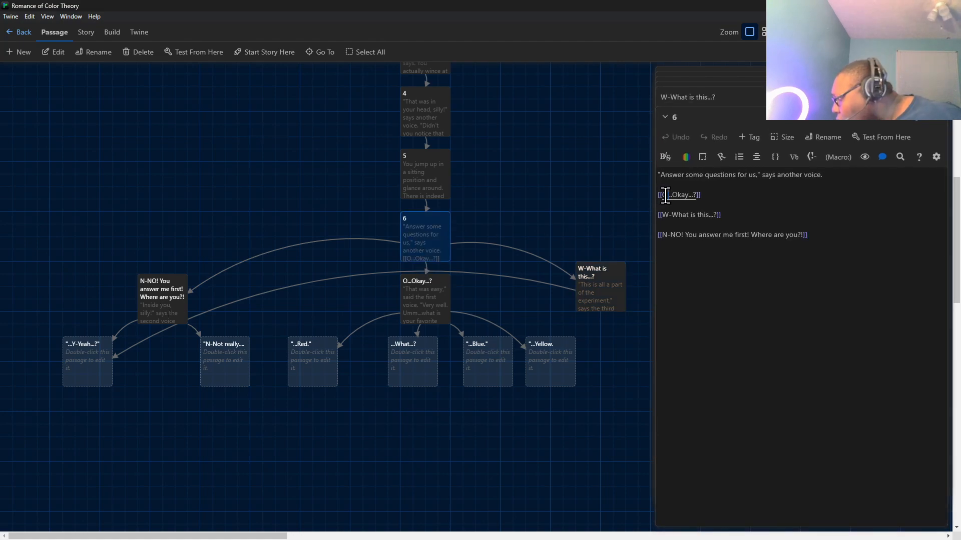
type("\"")
left_click(701, 195)
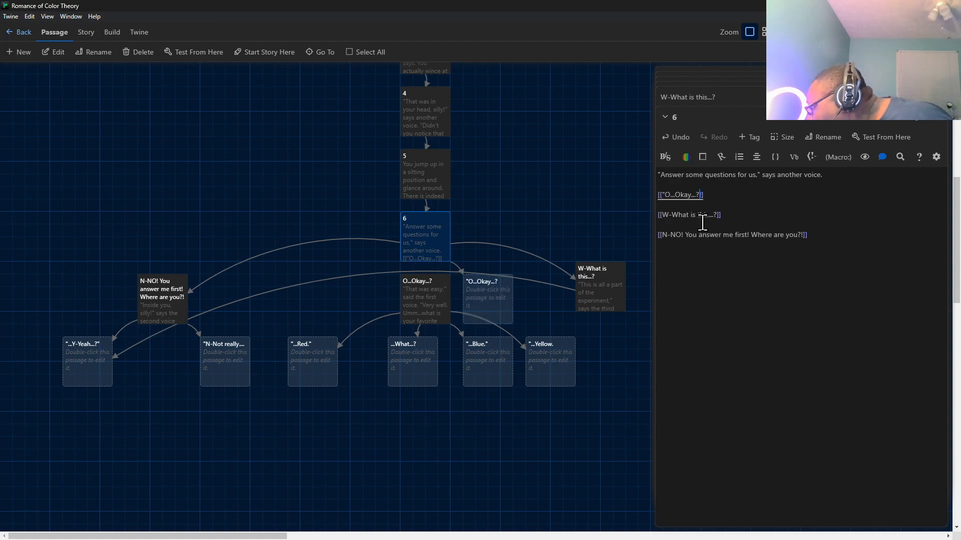
type("\"")
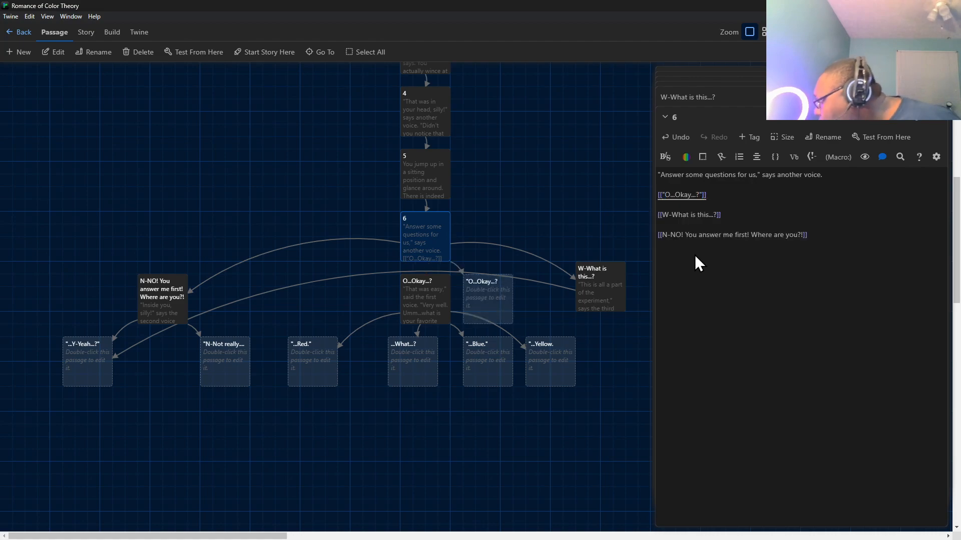
Enclose the W-What is this...? and N-NO! You answer me first! Where are you?! link texts in passage 6 in quotation marks.
left_click(661, 215)
type("\"")
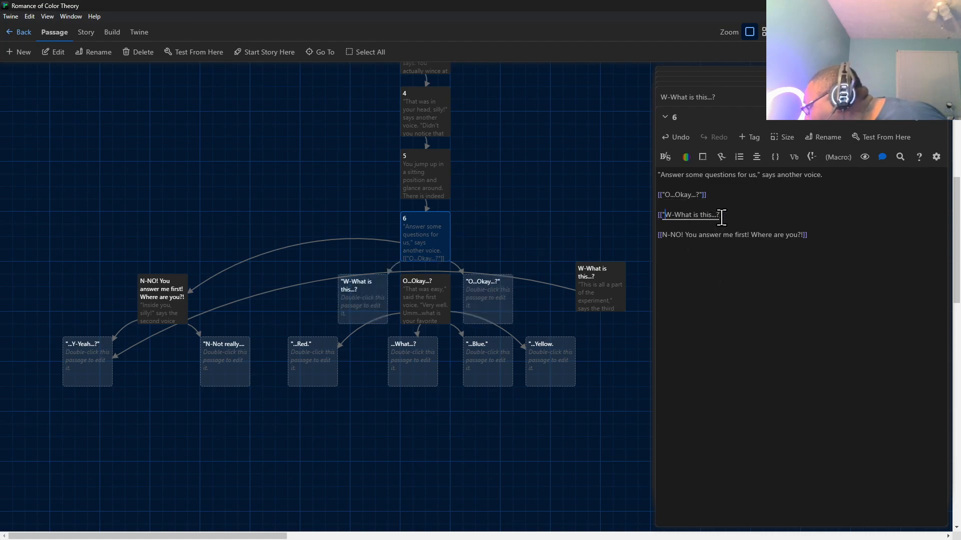
left_click(721, 215)
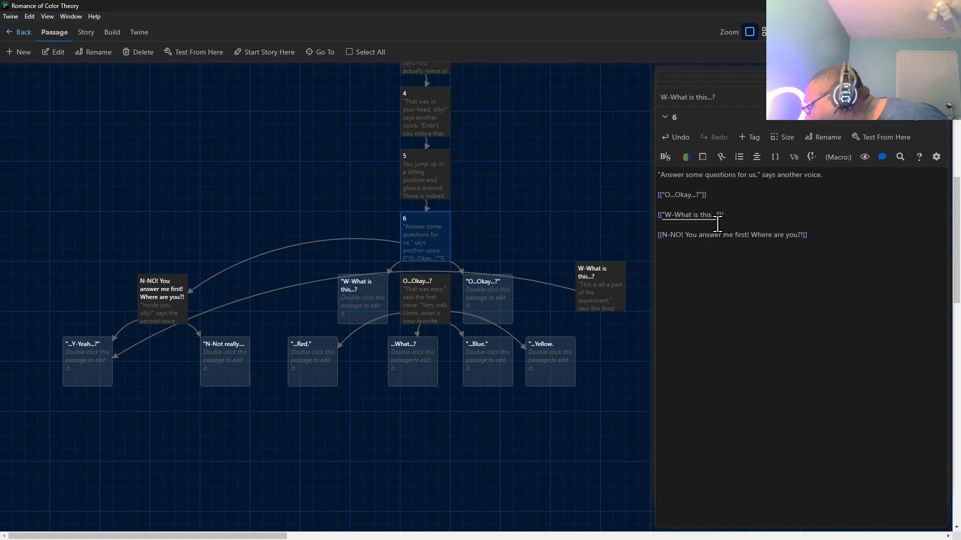
type("\"")
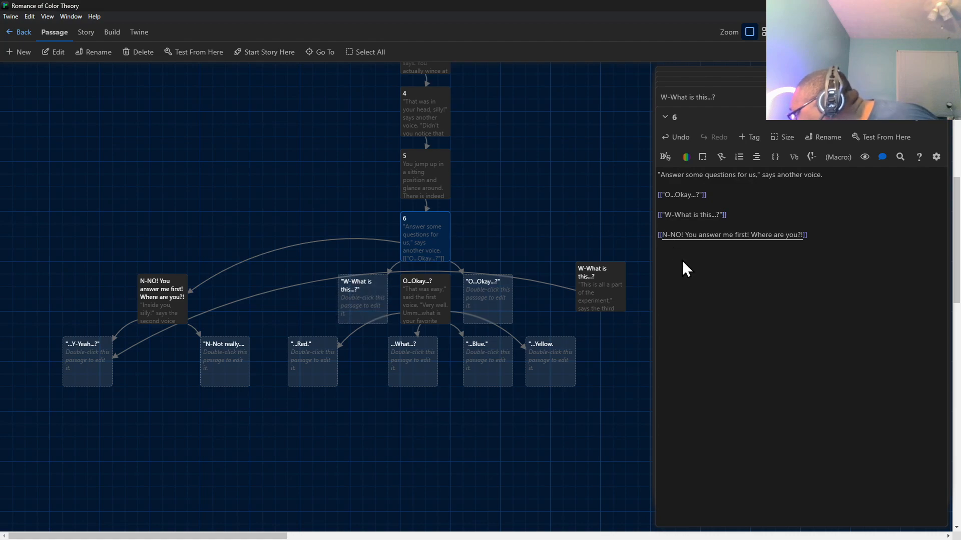
key("End")
type("\"")
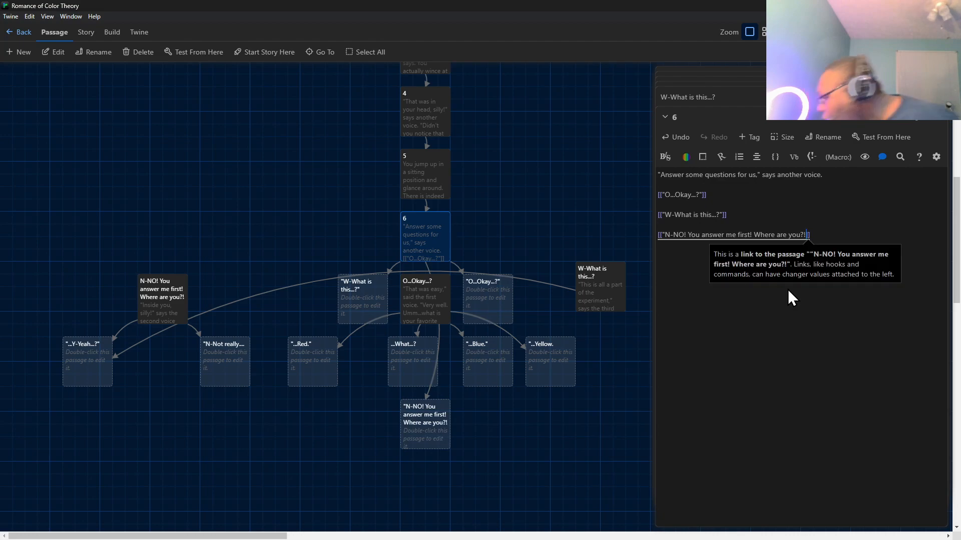
type("\"")
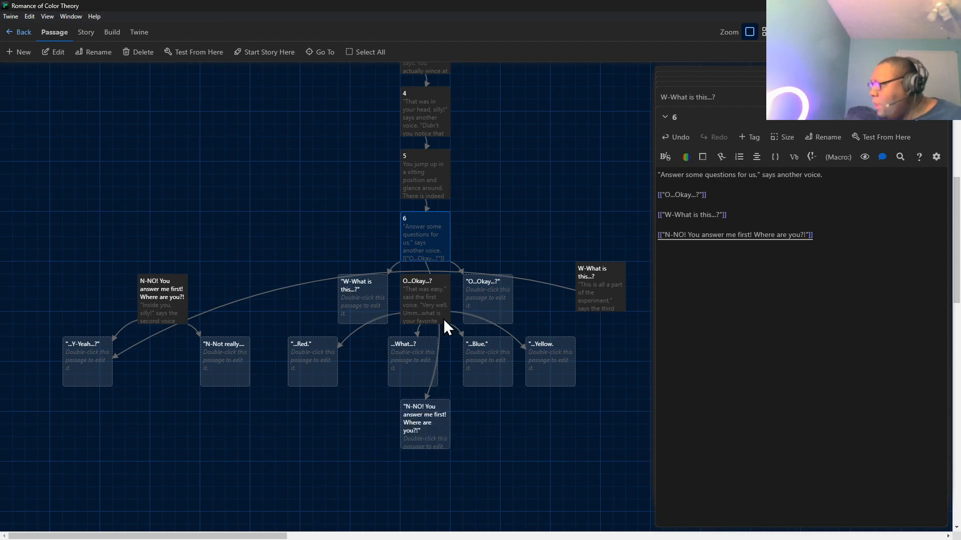
double_click(419, 310)
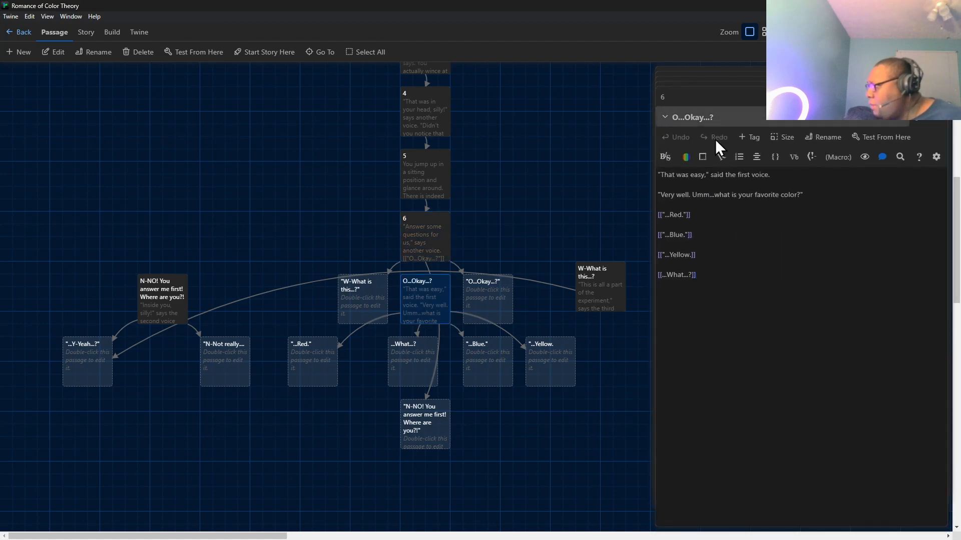
left_click(823, 138)
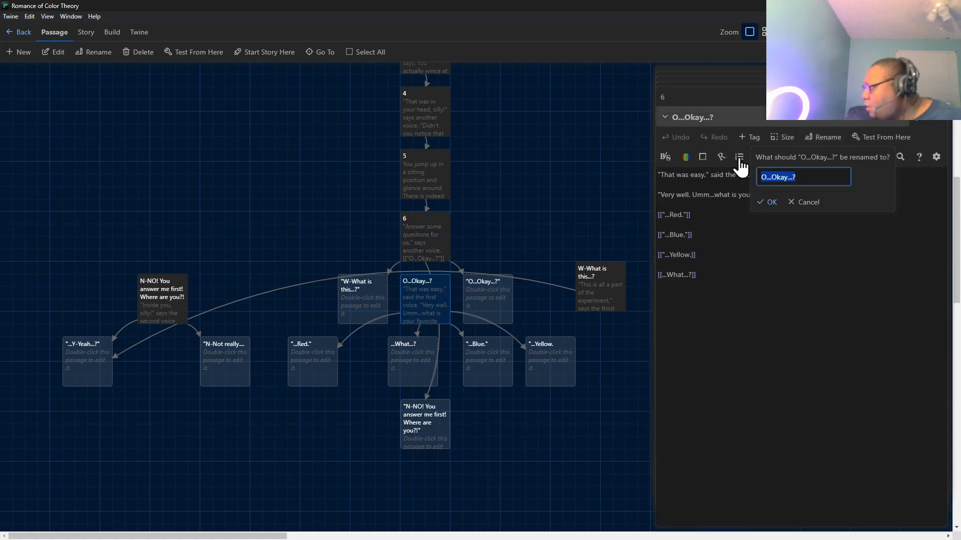
left_click(763, 178)
type("\"")
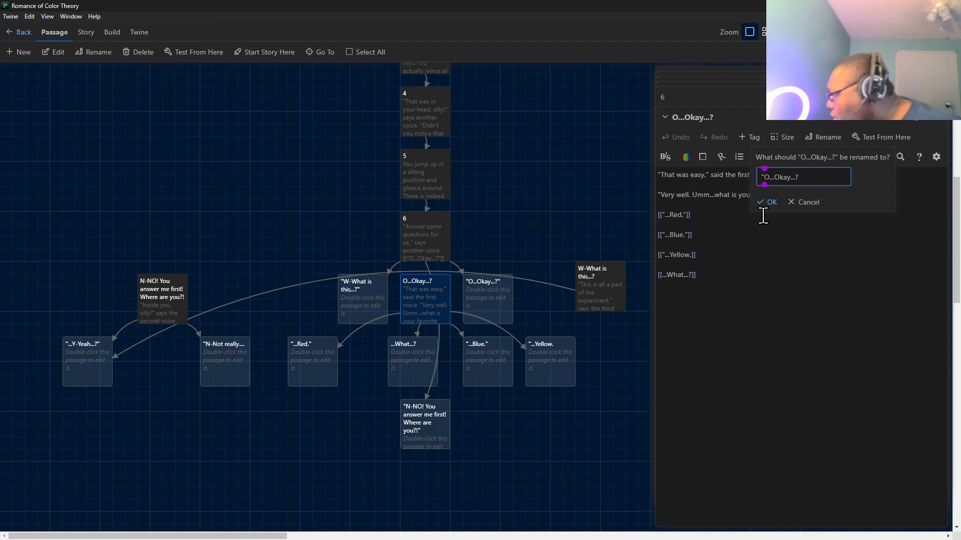
left_click(806, 175)
type("\"")
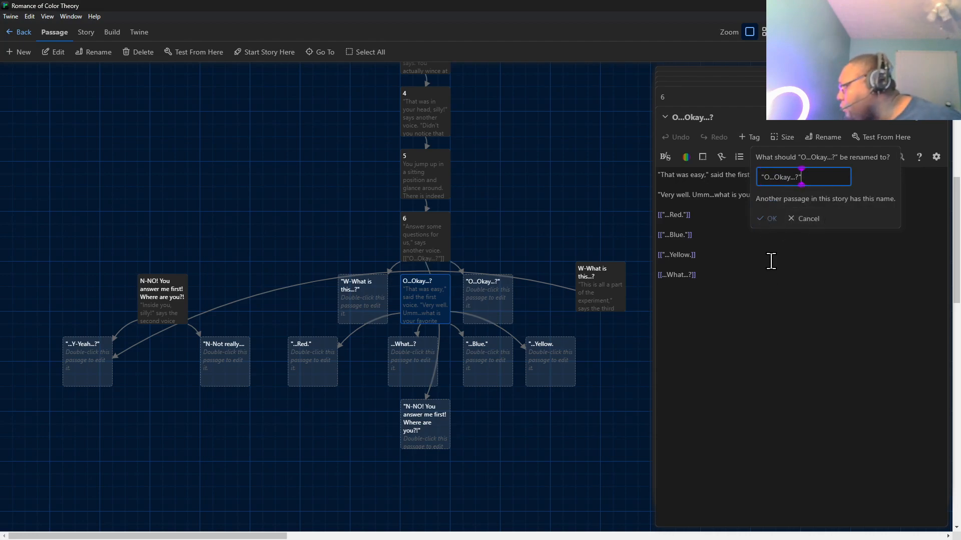
left_click(762, 221)
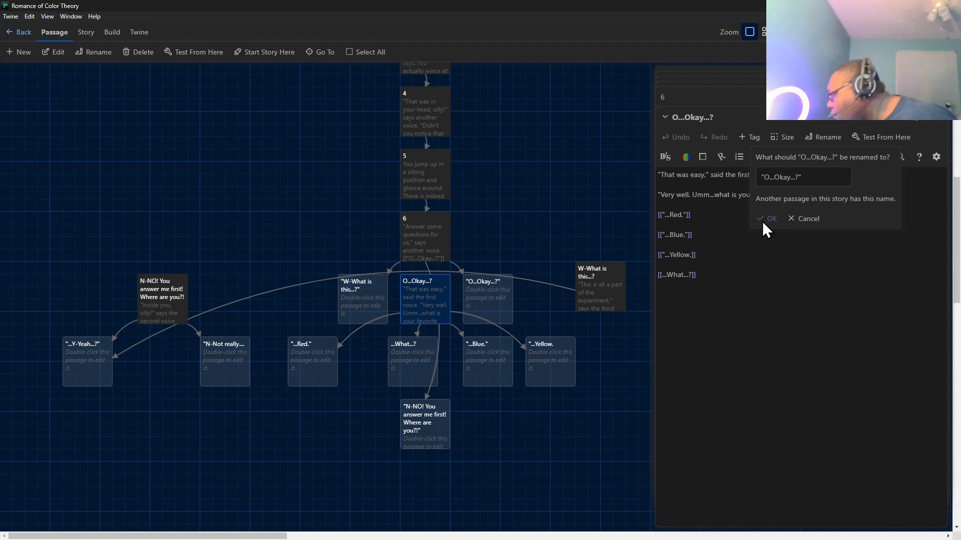
left_click(803, 220)
Delete the three empty passages with quoted names: "O...Okay...?", "W-What is this...?" and "N-NO! You answer me first! Where are you?!".
left_click(494, 301)
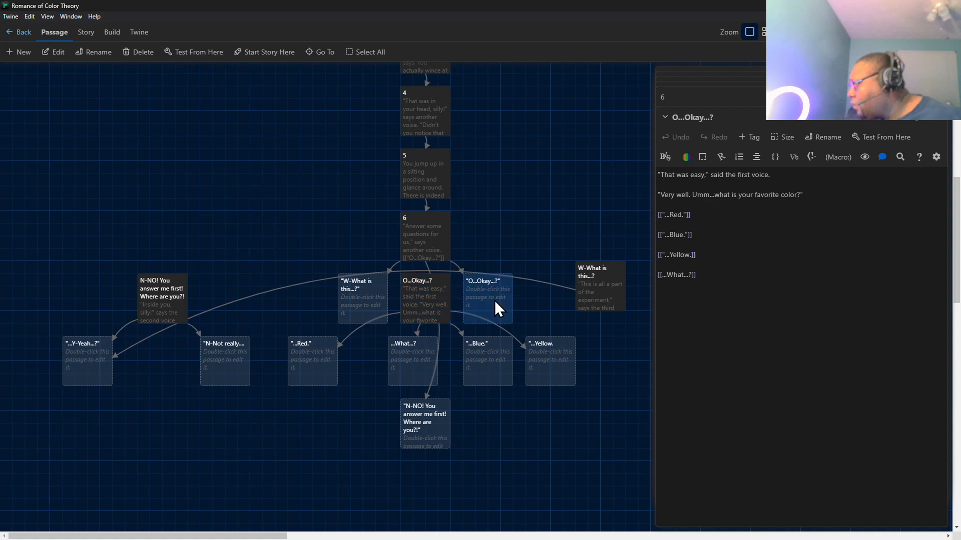
double_click(494, 300)
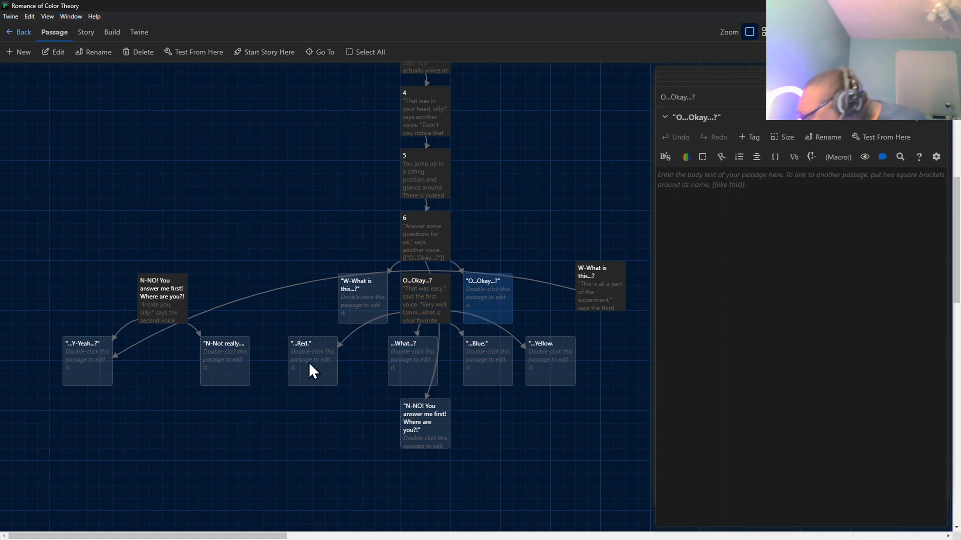
left_click(368, 308, "ctrl")
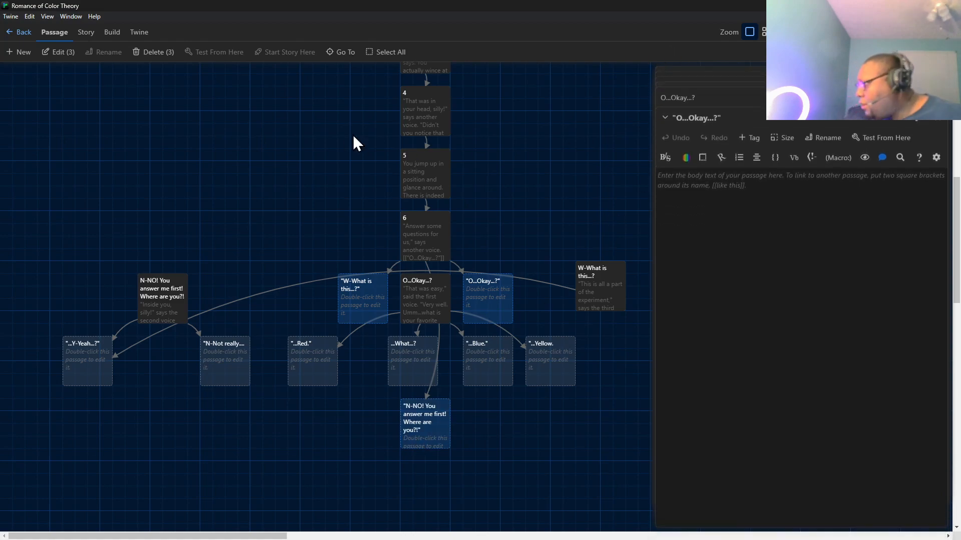
left_click(145, 52)
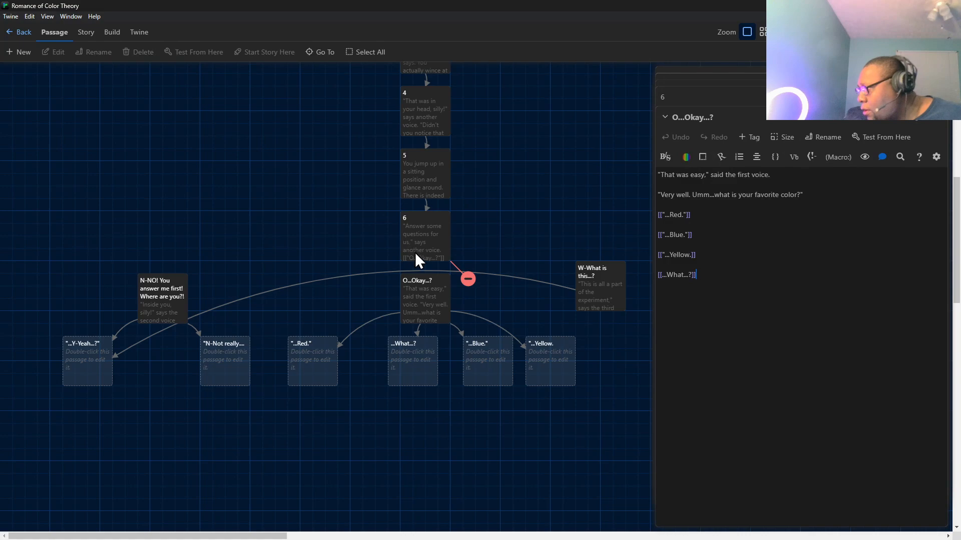
Rename the O...Okay...? passage to "O...Okay...?", with quotation marks around the name.
left_click(424, 277)
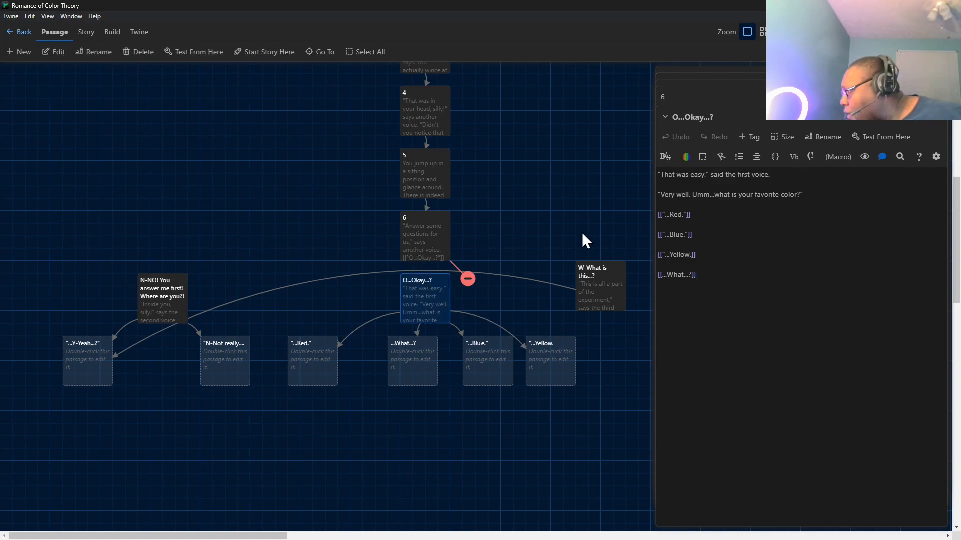
left_click(823, 137)
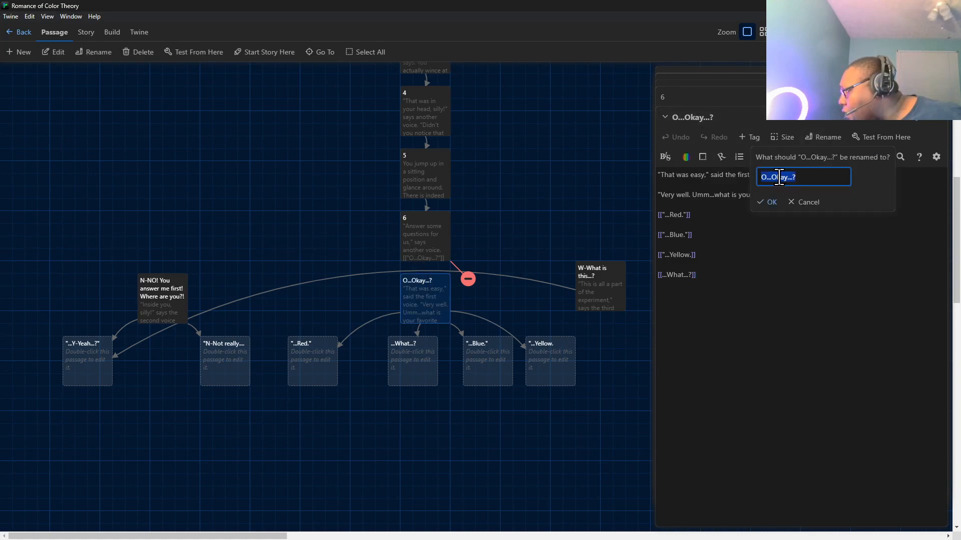
left_click(761, 178)
type("\"")
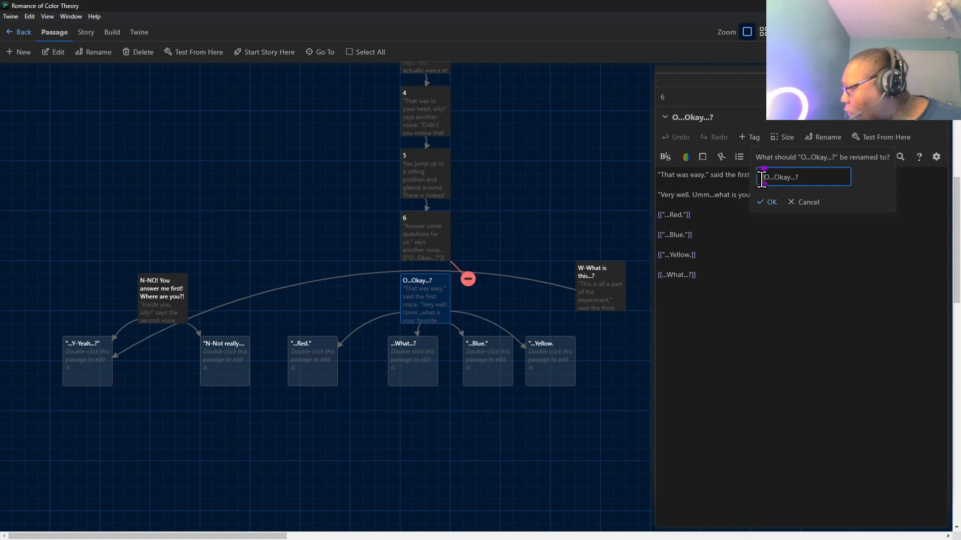
left_click(824, 172)
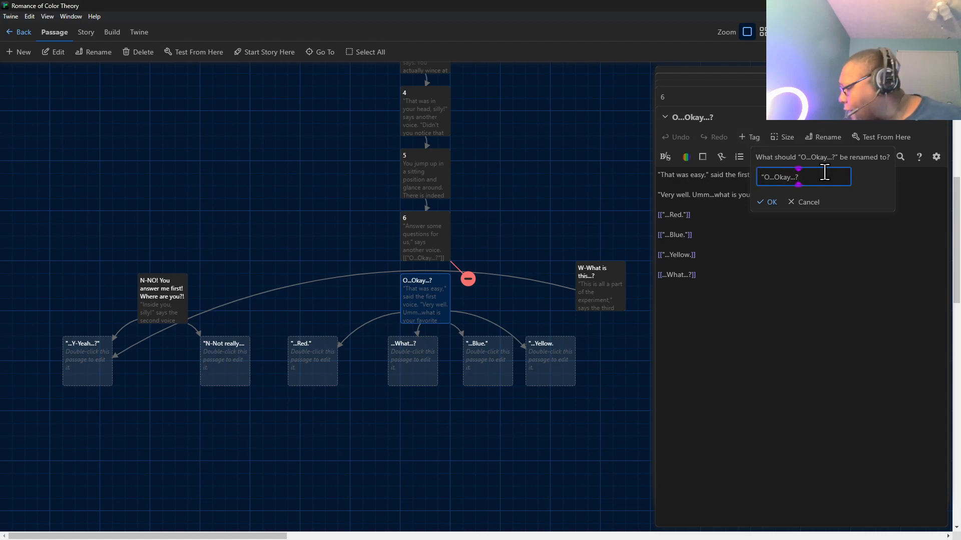
type("\"")
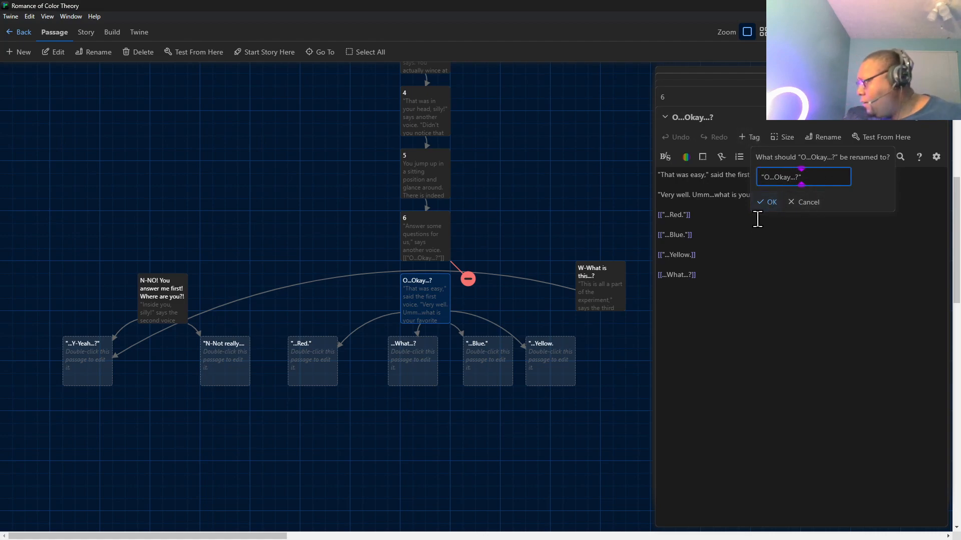
left_click(767, 202)
Rename the N-NO! passage to "N-NO! You answer me first! Where are you?!", including the quotation marks.
left_click(164, 308)
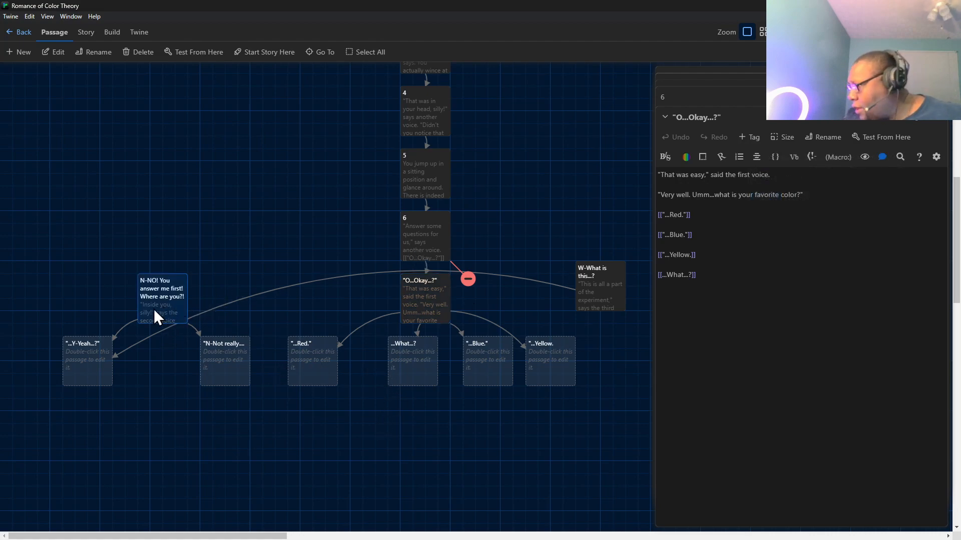
double_click(154, 309)
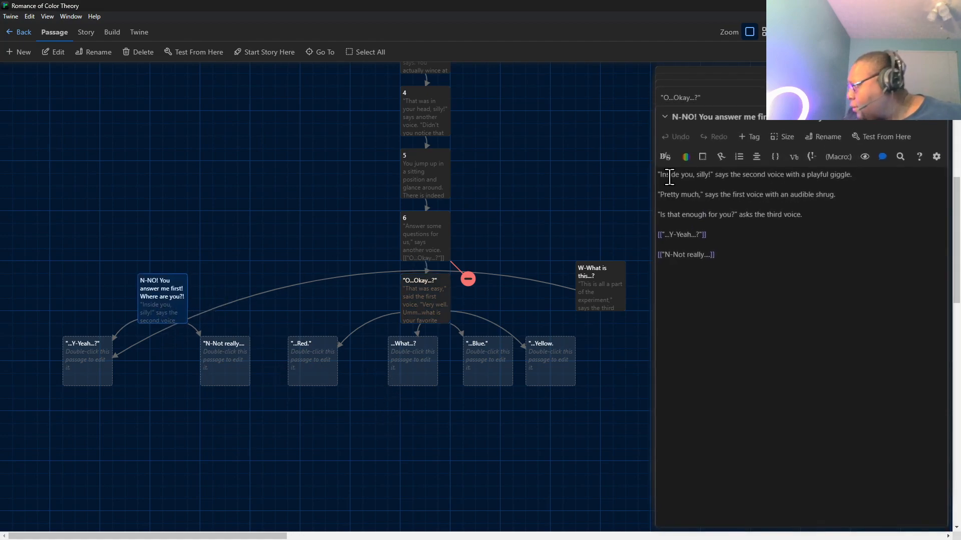
left_click(826, 137)
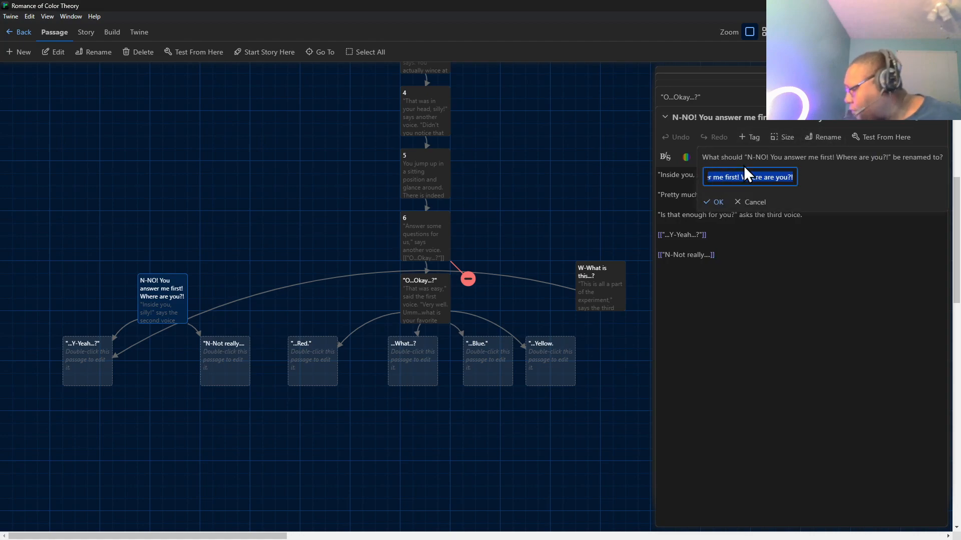
key("End")
type("\"")
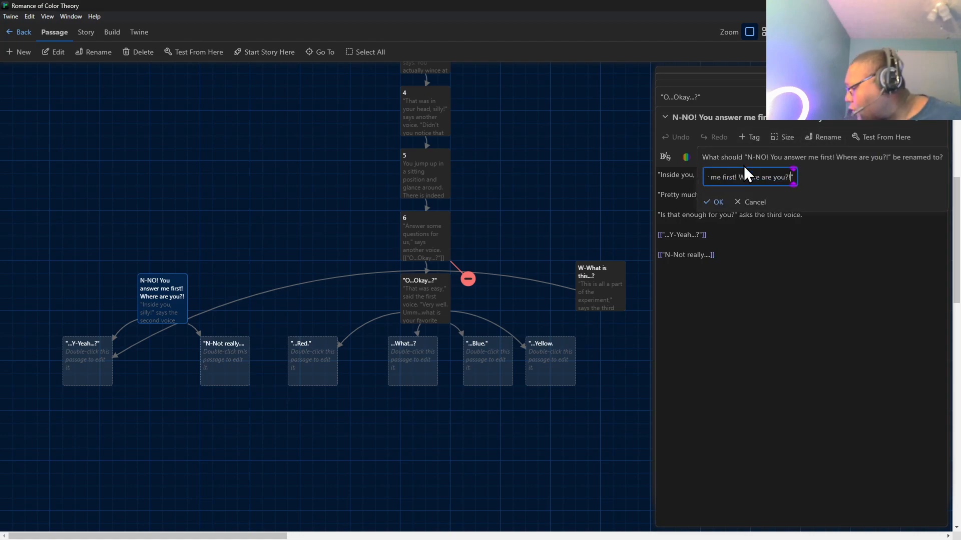
key("Home")
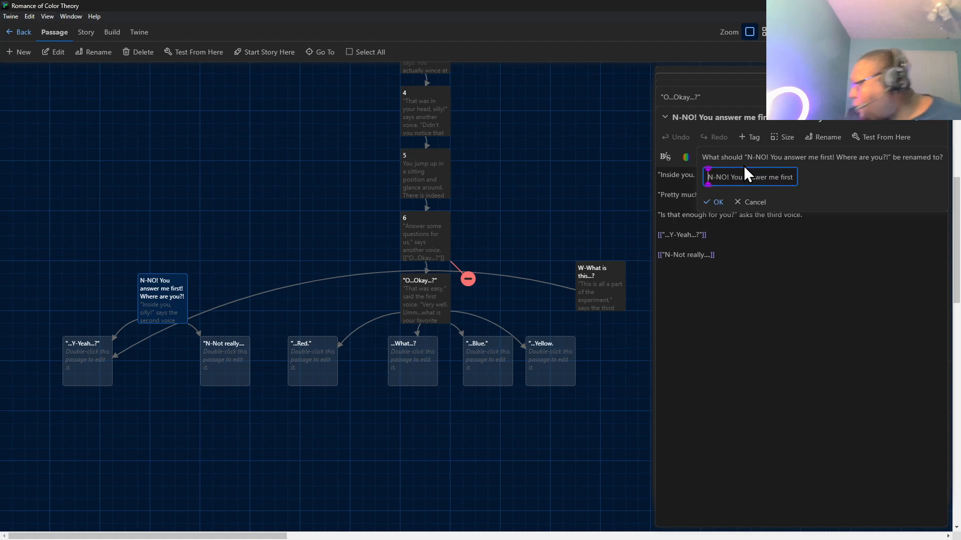
type("\"")
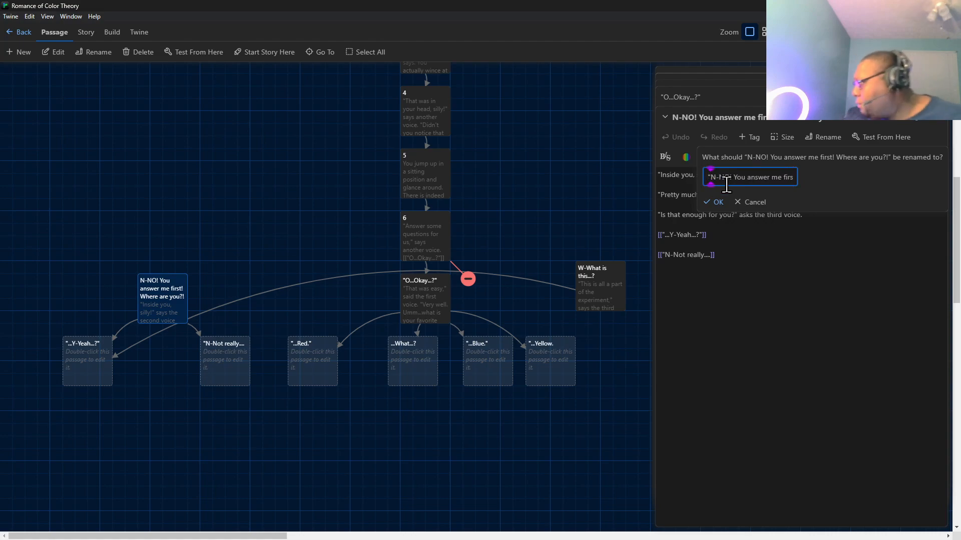
left_click(713, 202)
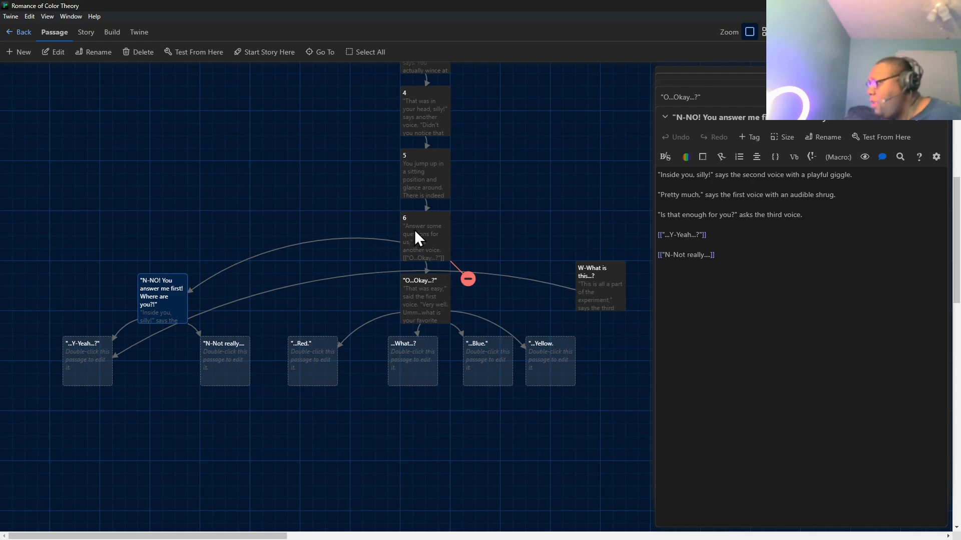
Rename the W-What is this...? passage to "W-What is this...?", adding quotation marks at both ends.
double_click(596, 277)
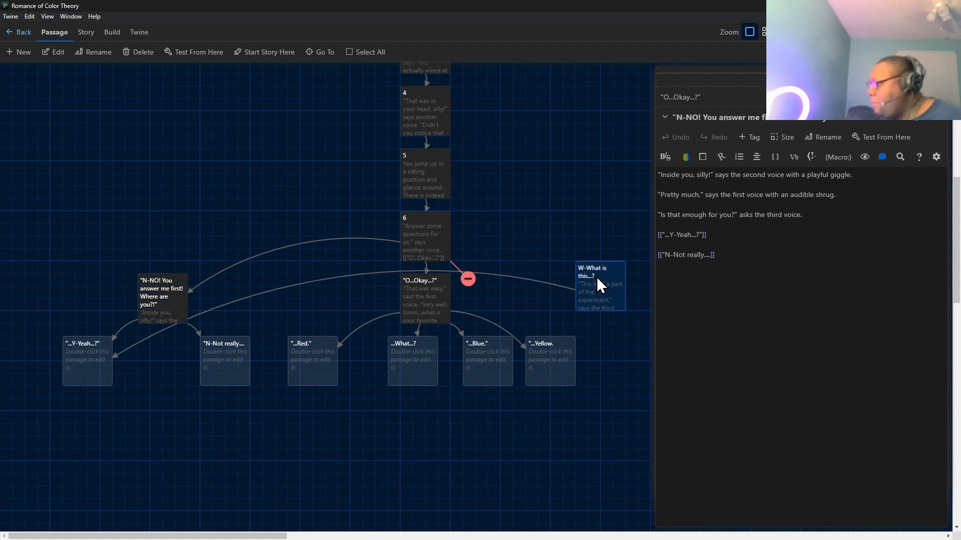
left_click(823, 137)
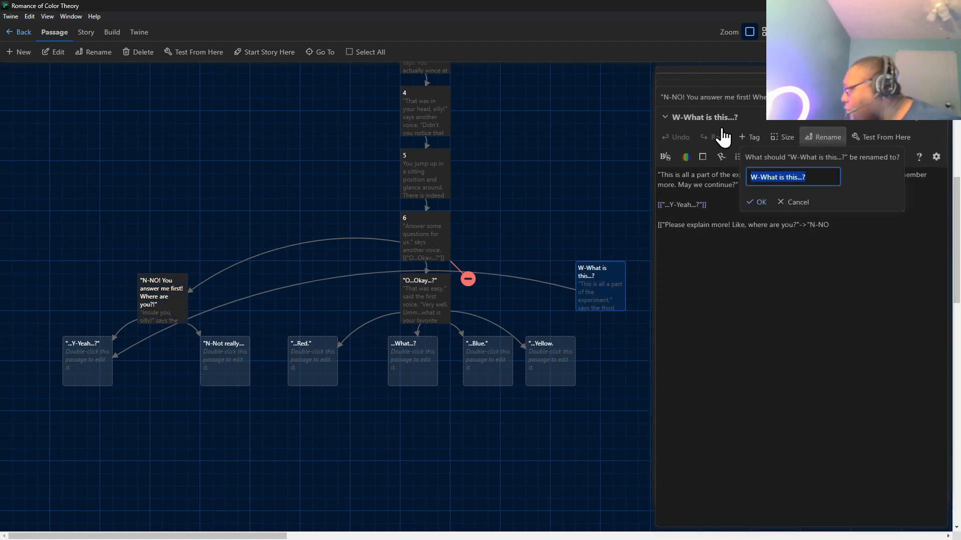
left_click(751, 178)
type("\"")
left_click(821, 178)
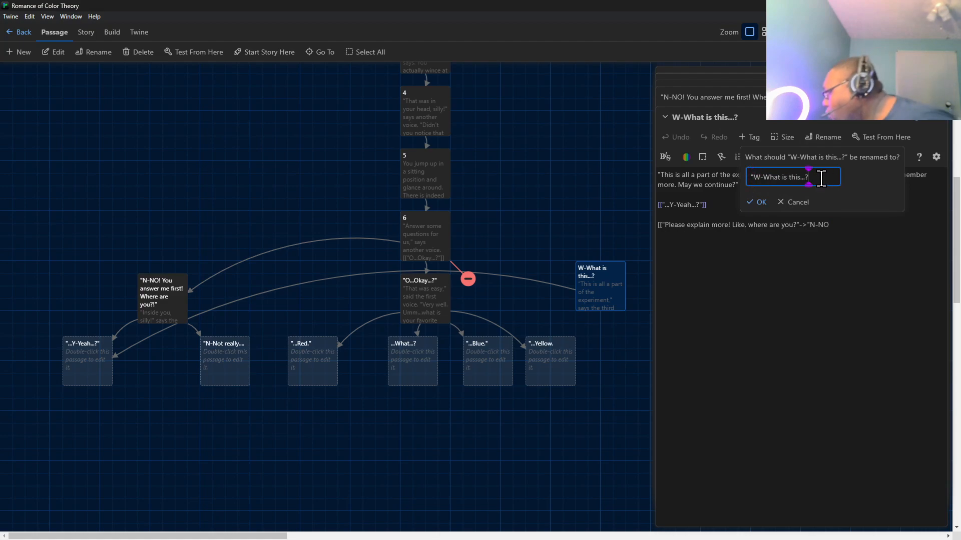
type("\"")
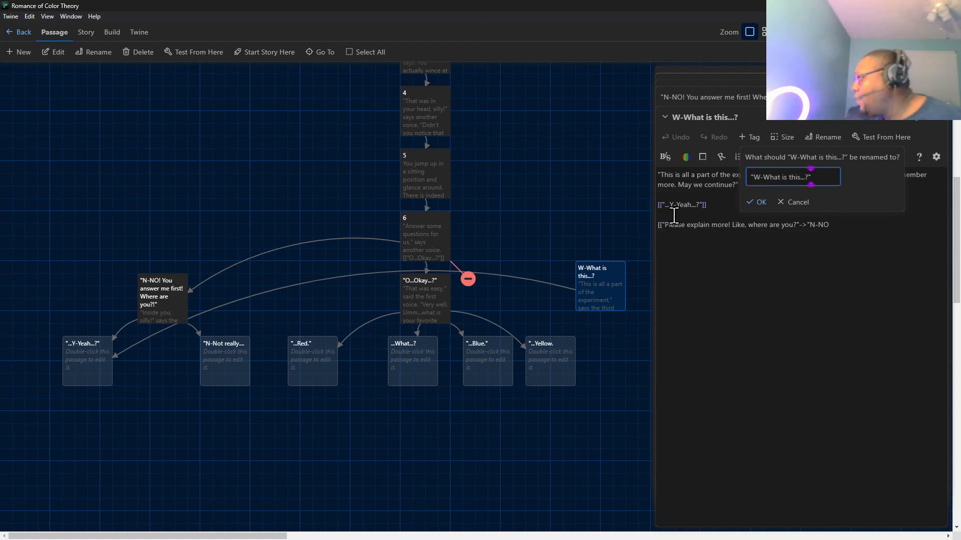
left_click(762, 203)
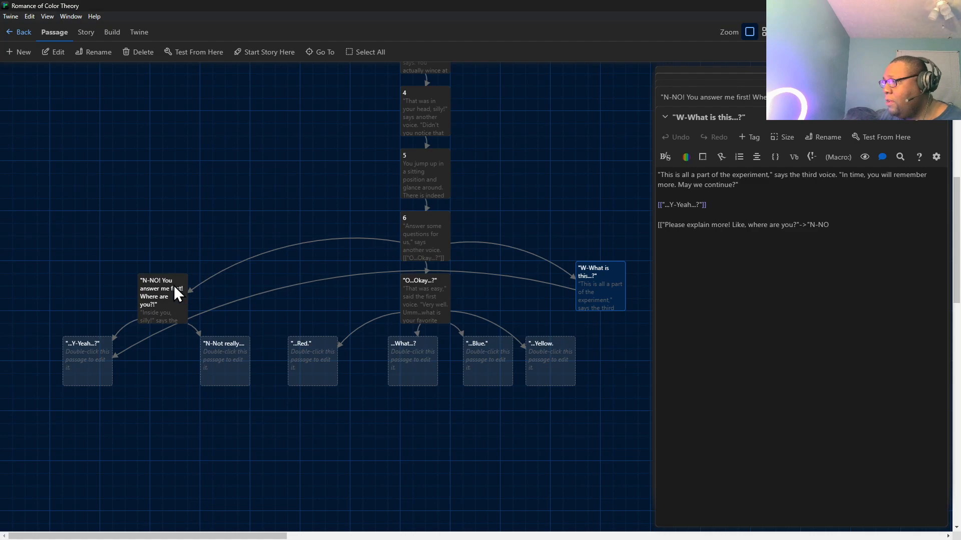
Complete the "Please explain more! Like, where are you?" link in "W-What is this...?" with the target "N-NO! You answer first! Where are you?!", including closing brackets.
left_click(406, 281)
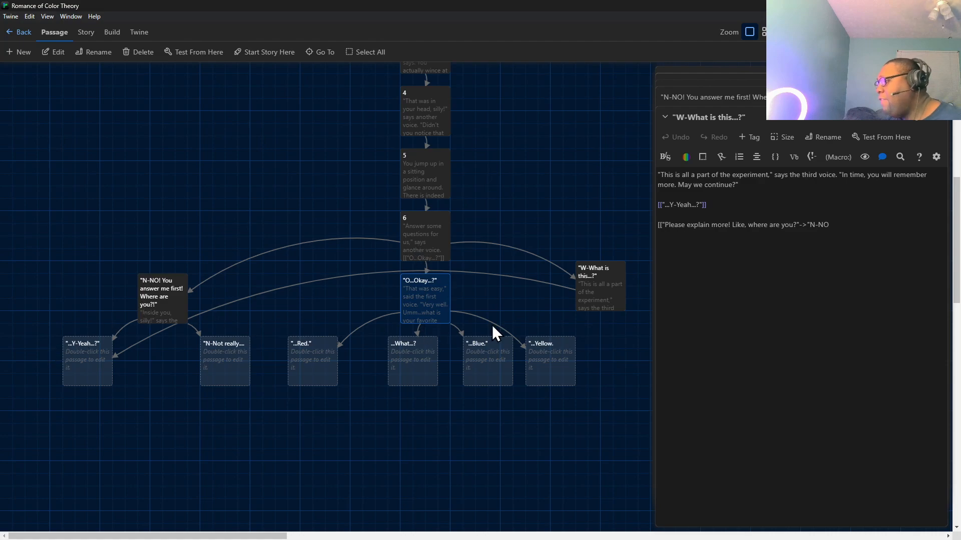
left_click(593, 294)
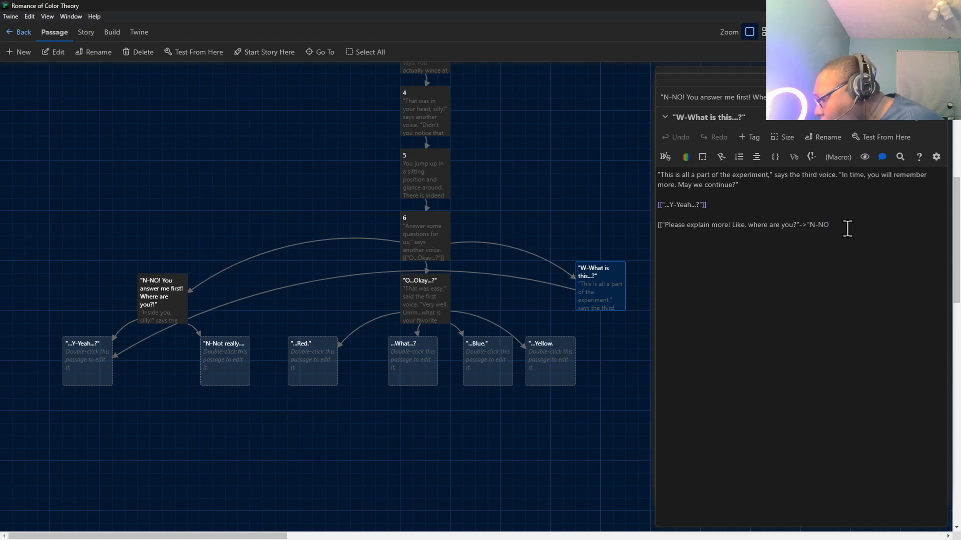
type("You")
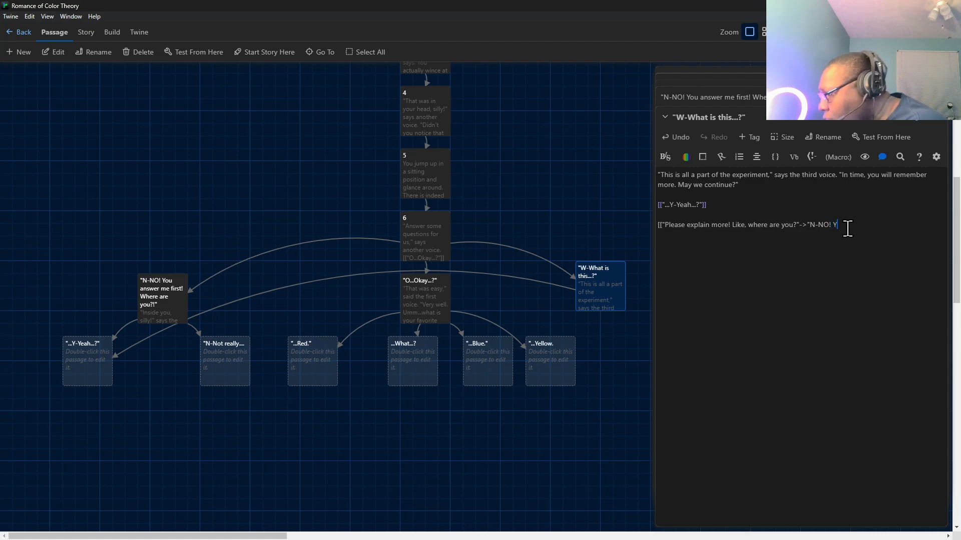
type(" answer ")
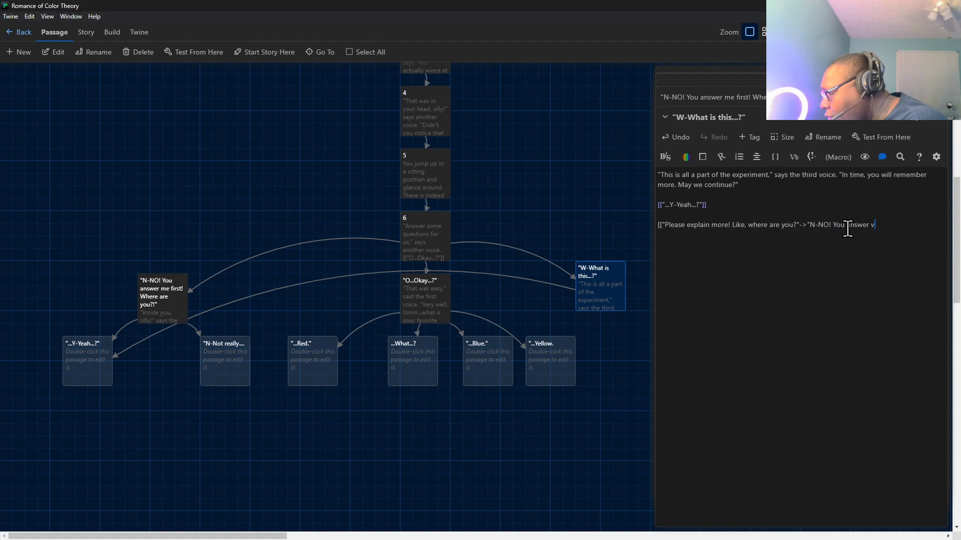
type("first! ")
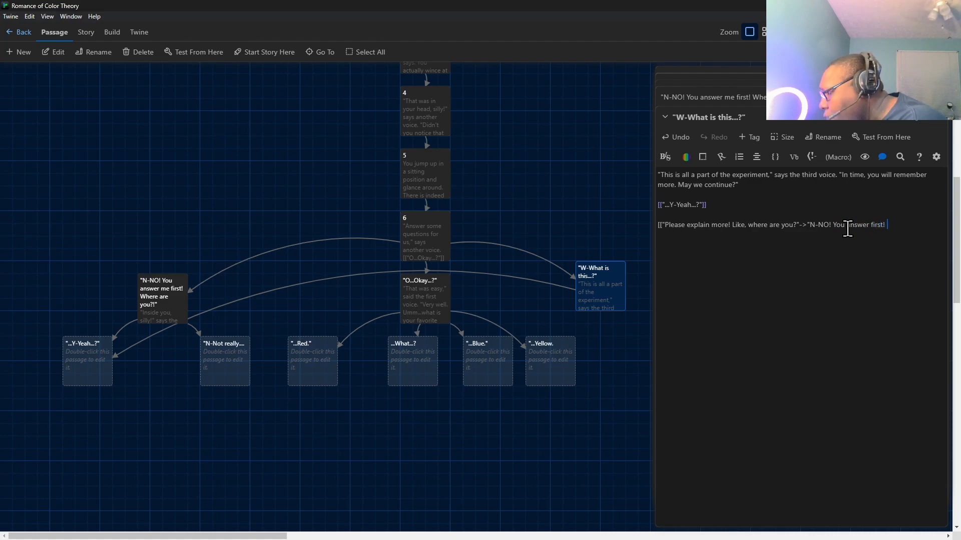
type("Where are ")
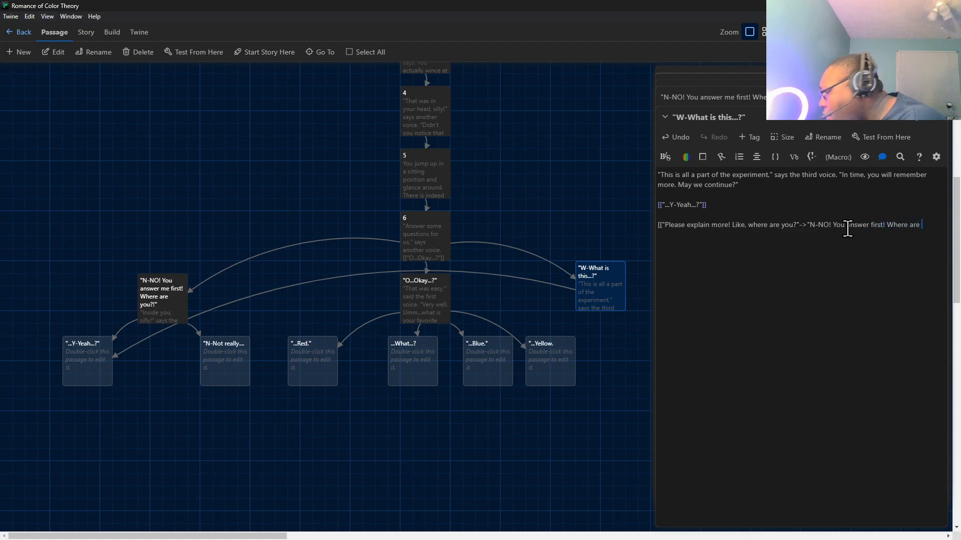
type("you?!\"")
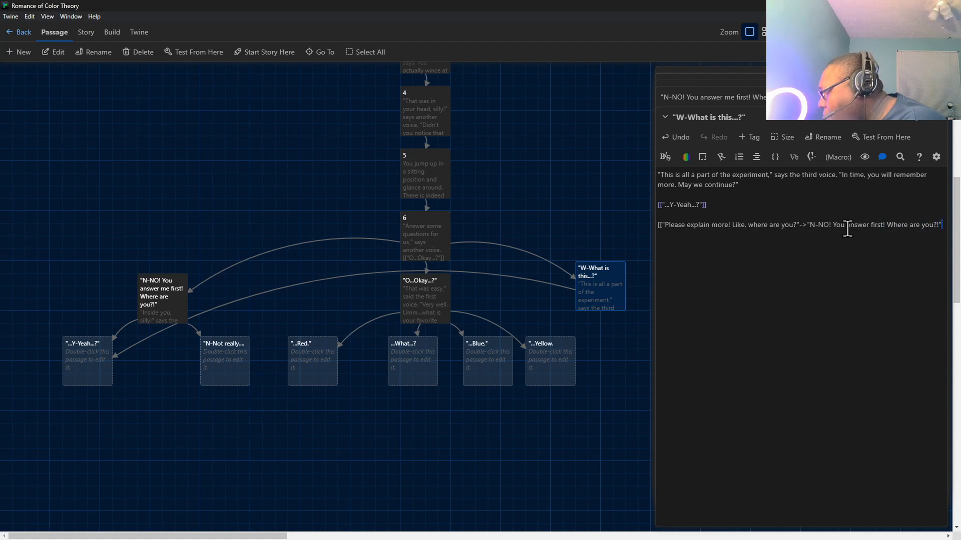
type("]]")
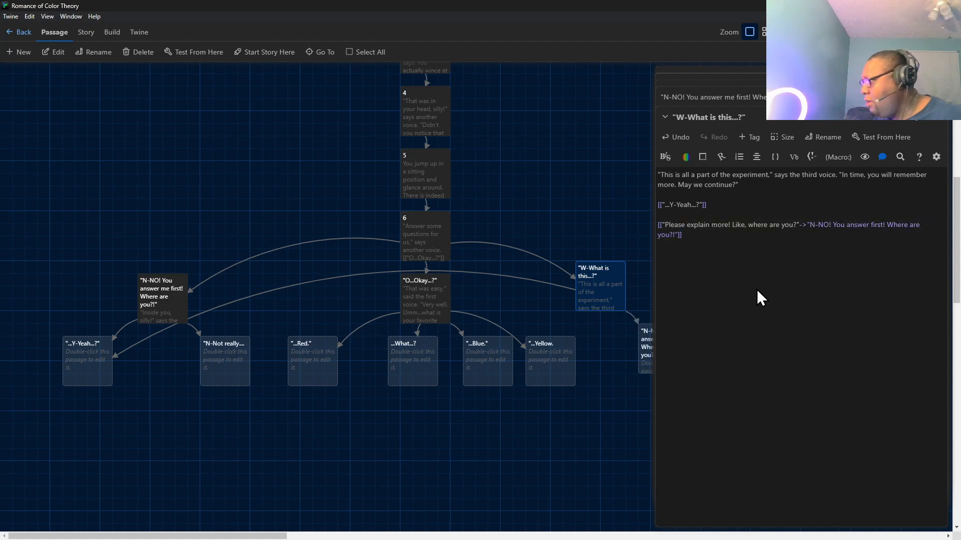
Move the empty "N-NO! You answer first! Where are you?!" passage below "W-What is this...?" and compare it with the written N-NO! passage.
left_click_drag(645, 340, 579, 373)
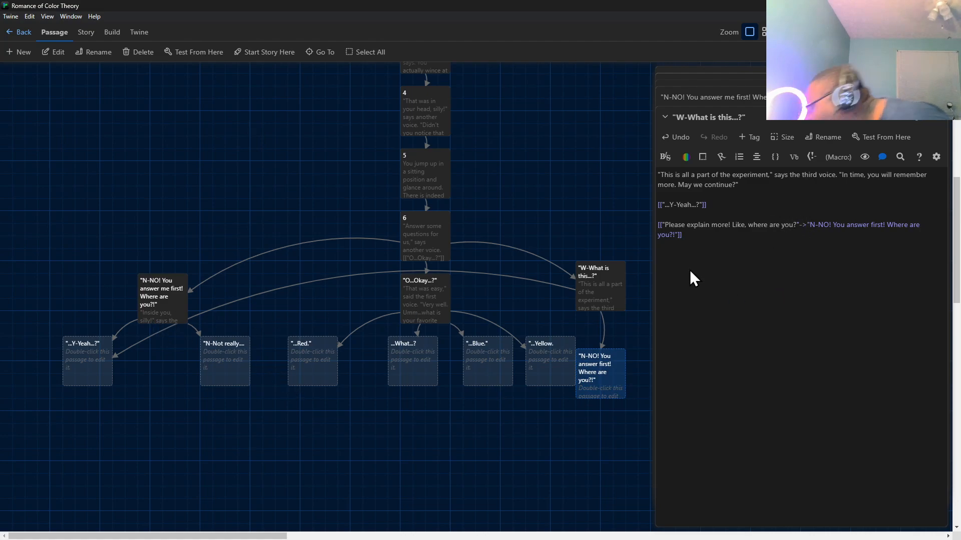
double_click(166, 299)
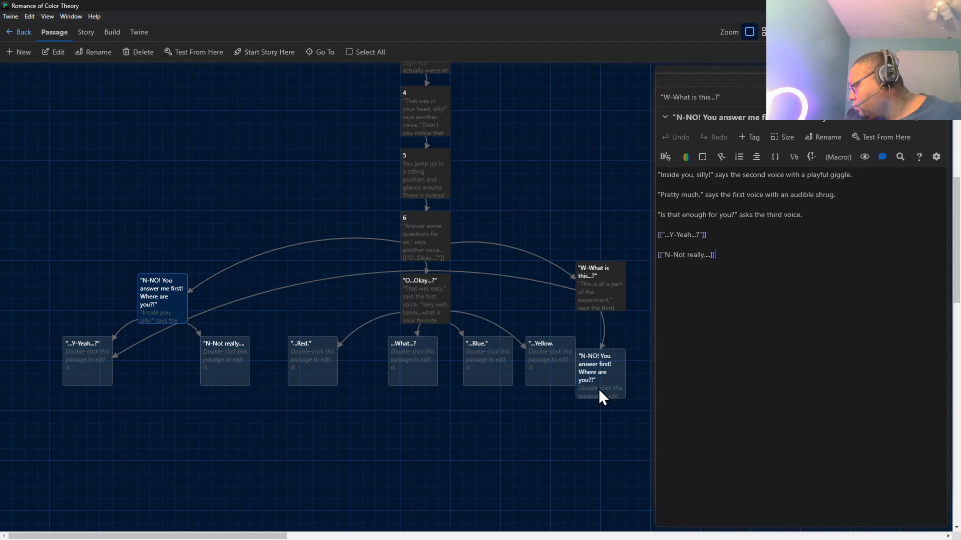
left_click_drag(598, 389, 620, 368)
left_click(141, 285)
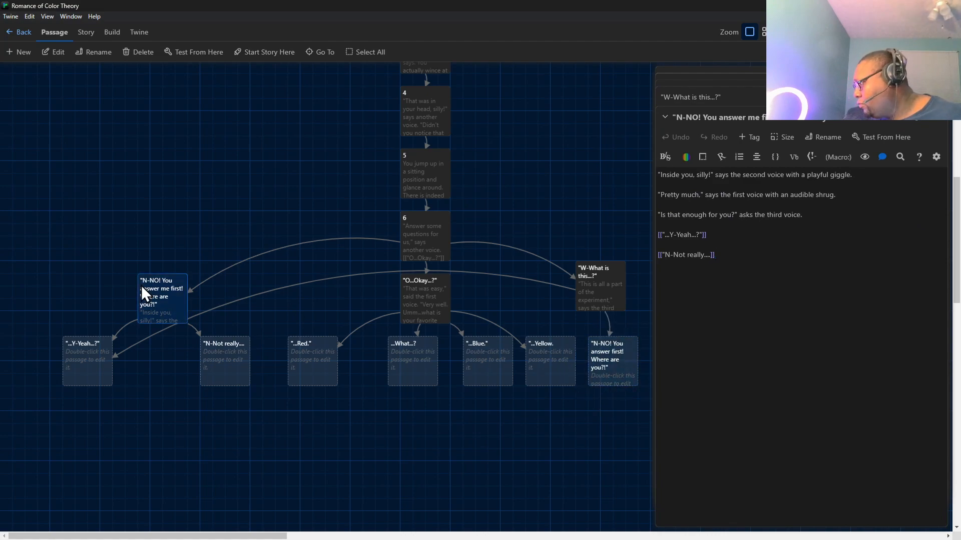
double_click(605, 347)
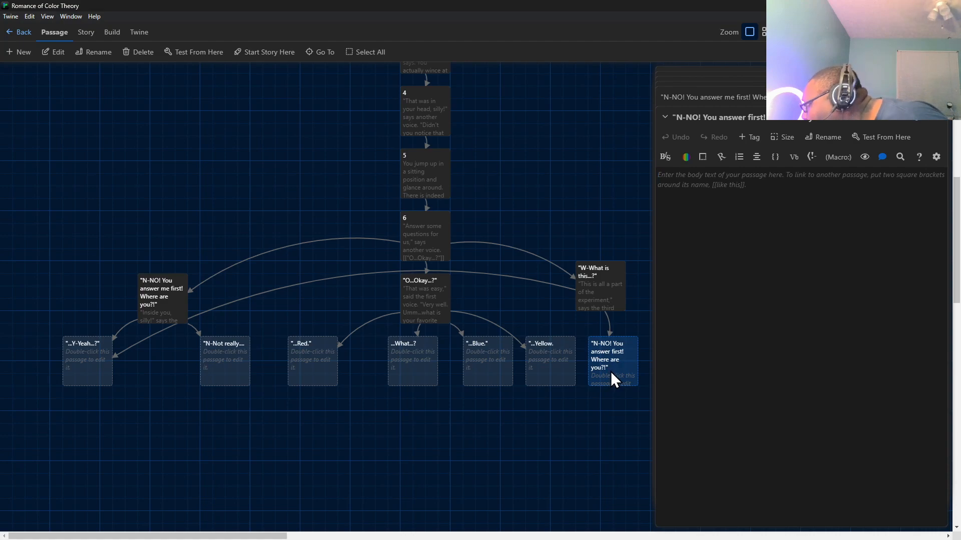
Correct the second link's target in "W-What is this...?" to "N-NO! You answer me first! Where are you?!".
double_click(591, 296)
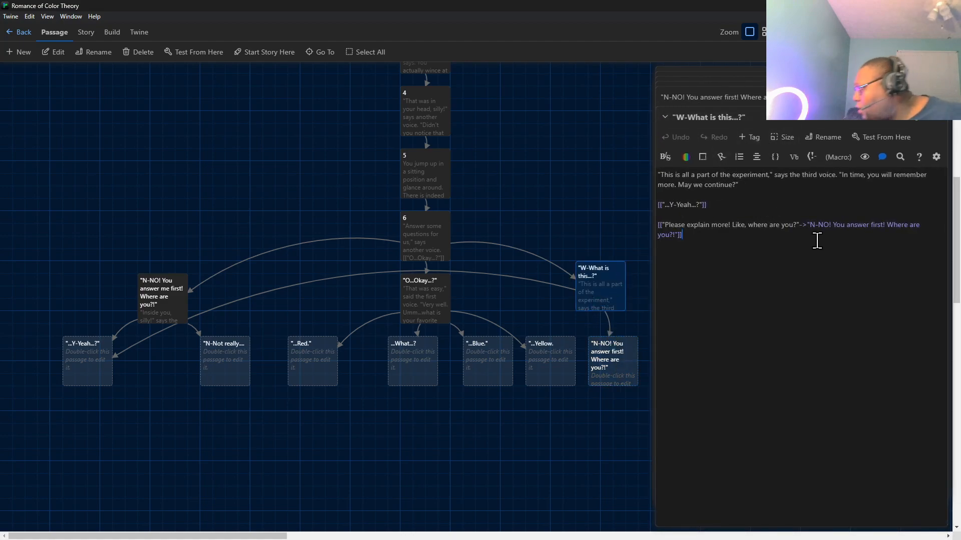
left_click(870, 226)
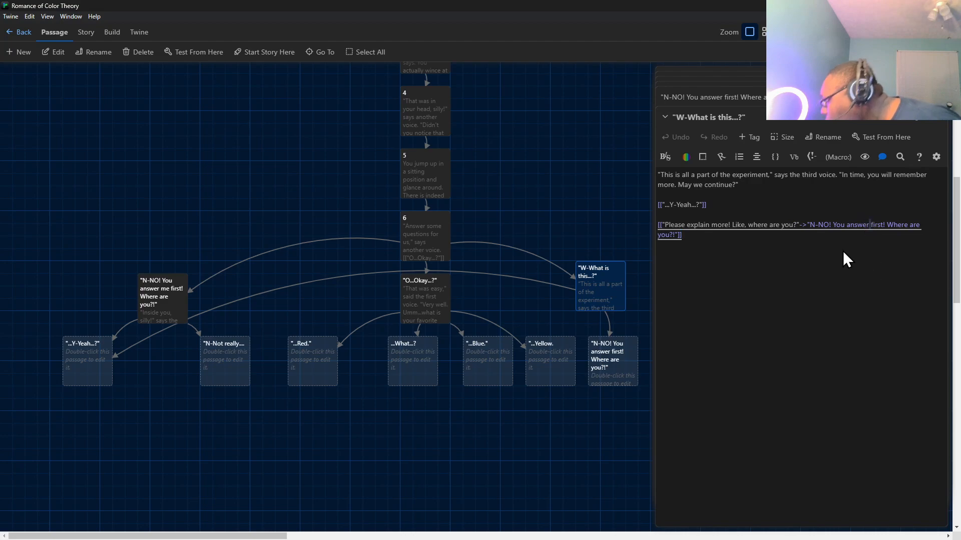
type("me")
key("BackSpace")
key("BackSpace")
key("BackSpace")
type("r me")
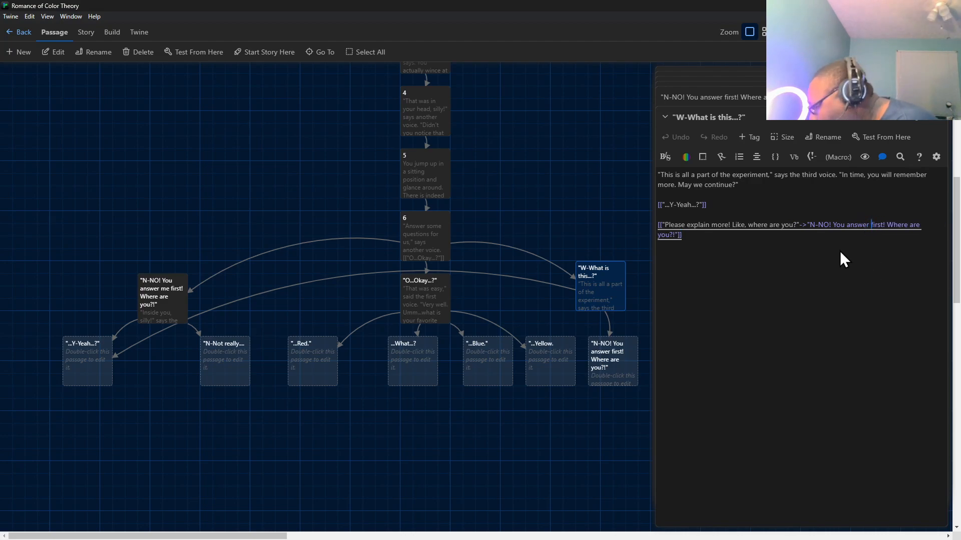
left_click(839, 251)
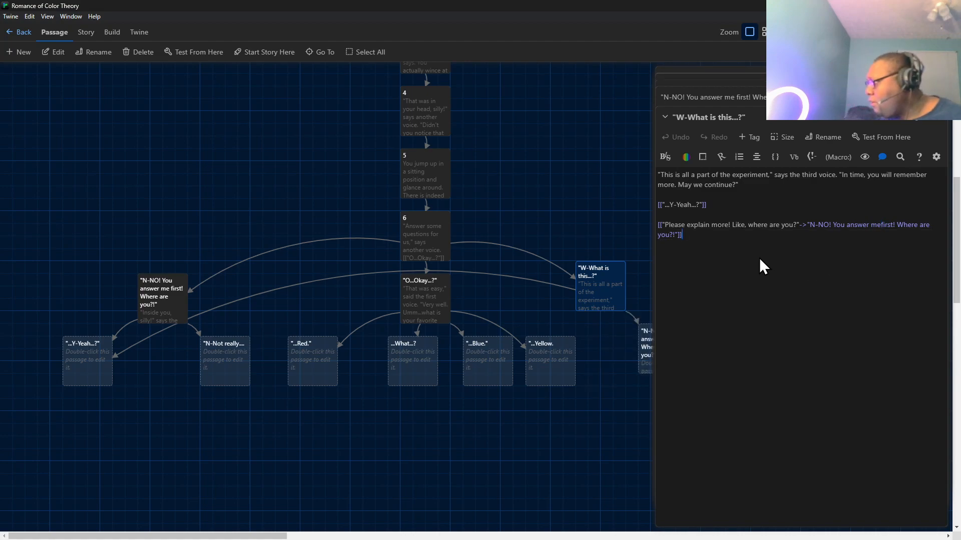
left_click(882, 225)
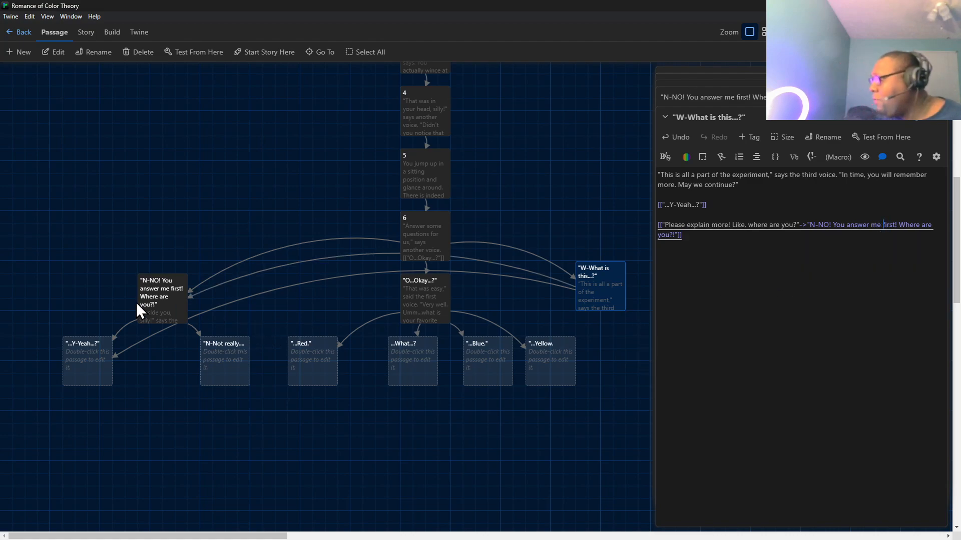
Test the story from the Title Screen passage and begin playing it.
scroll(407, 185, "up", 7)
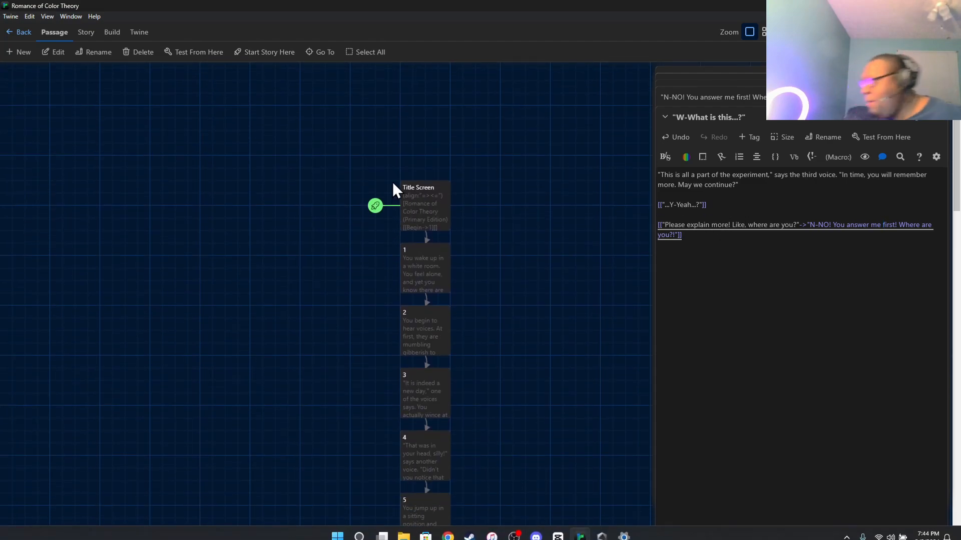
scroll(469, 274, "up", 2)
scroll(440, 251, "down", 1)
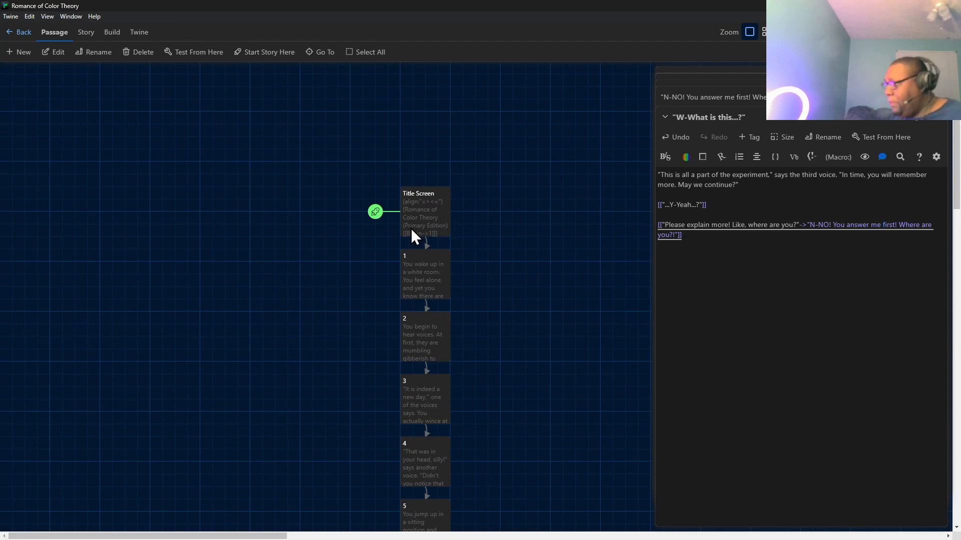
scroll(415, 227, "down", 1)
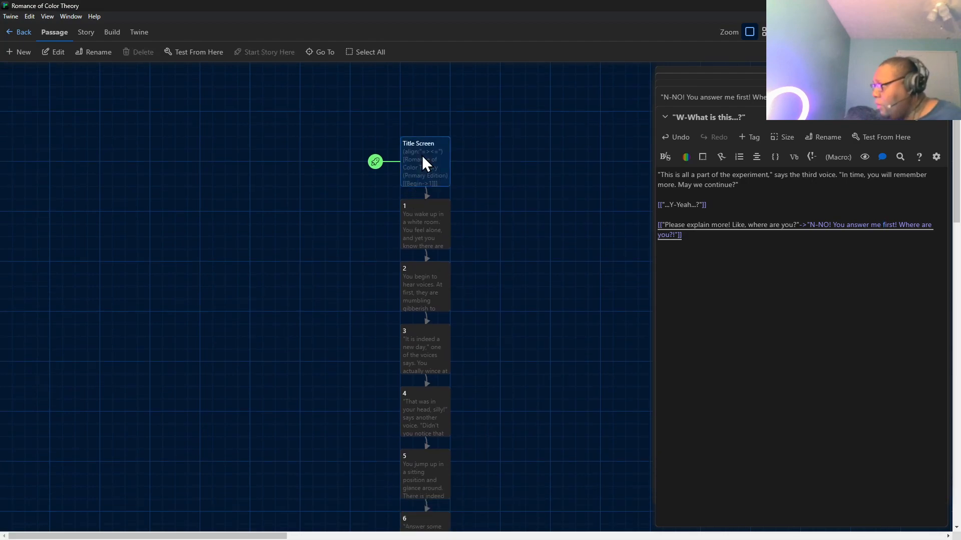
left_click(197, 53)
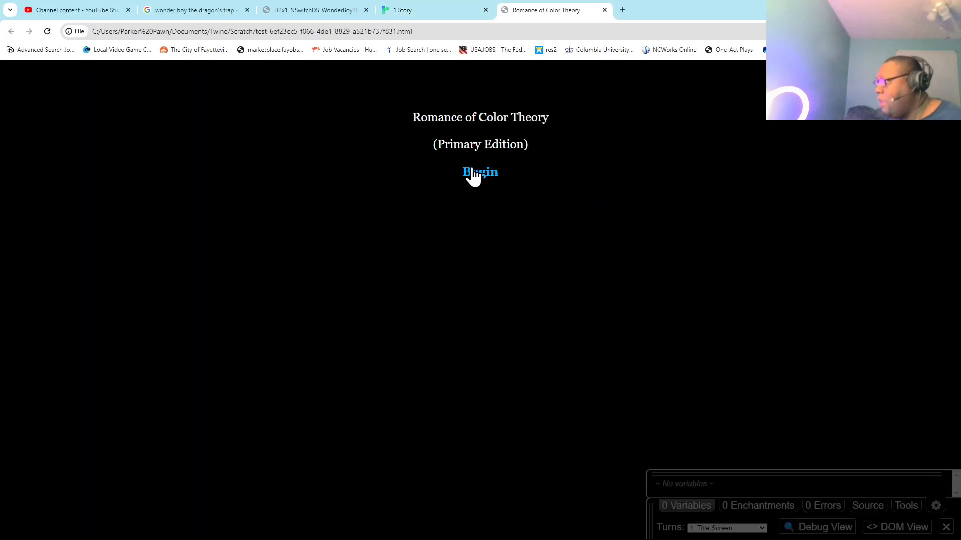
left_click(473, 171)
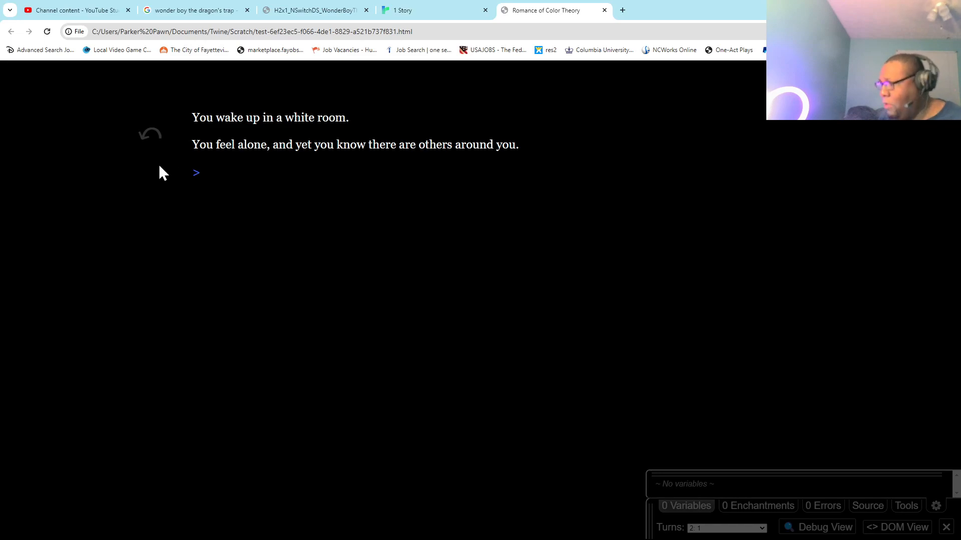
Play through passages 1 to 5, choose the "O...Okay...?" reply in passage 6, close the test and return to the Twine story map.
left_click(193, 166)
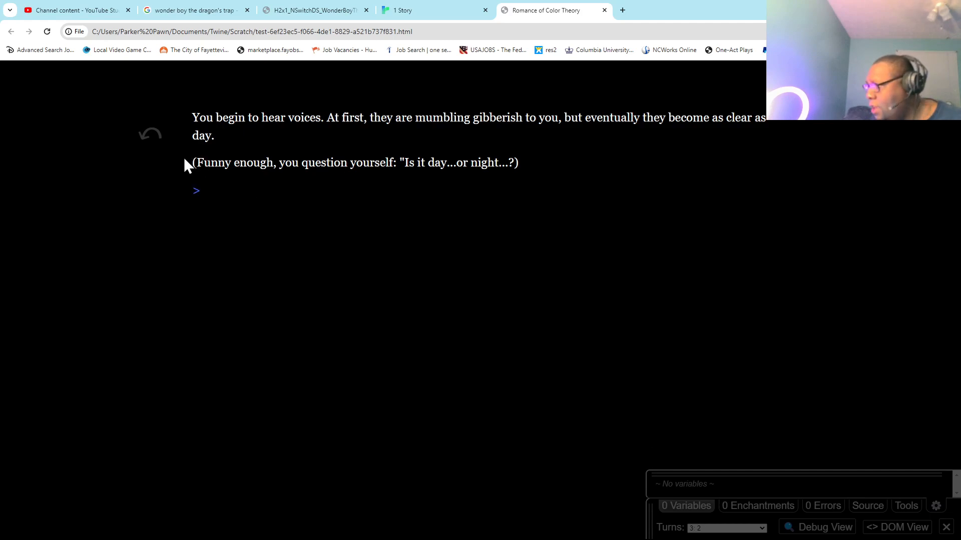
left_click(196, 192)
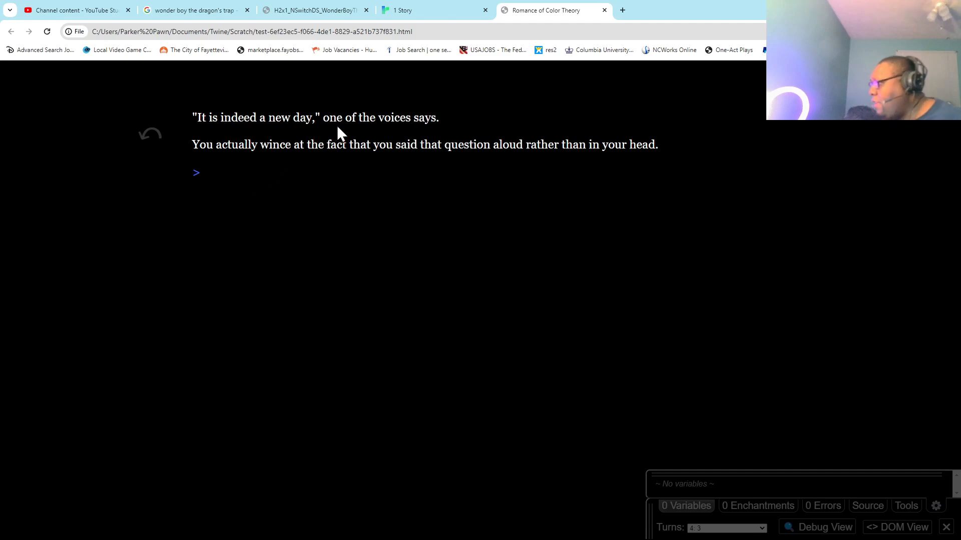
left_click(193, 174)
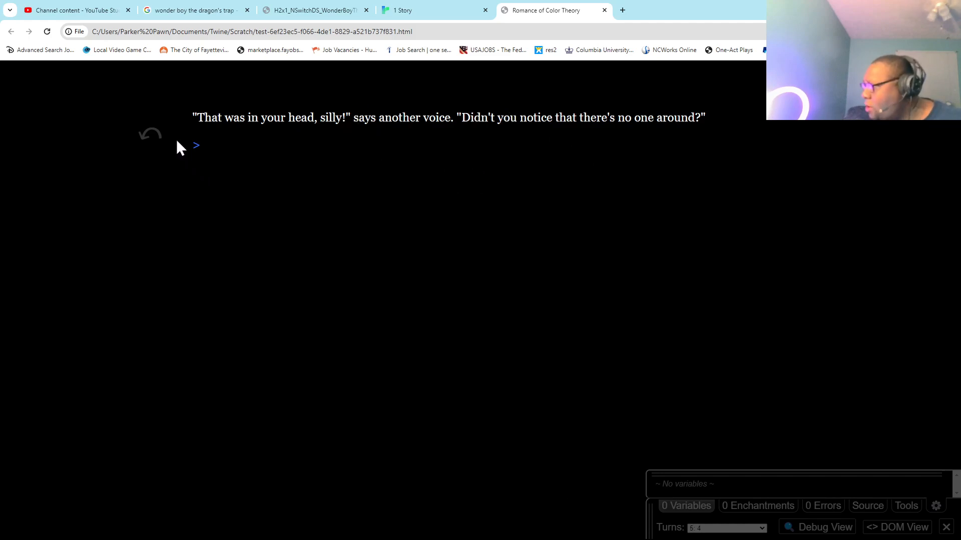
left_click(195, 145)
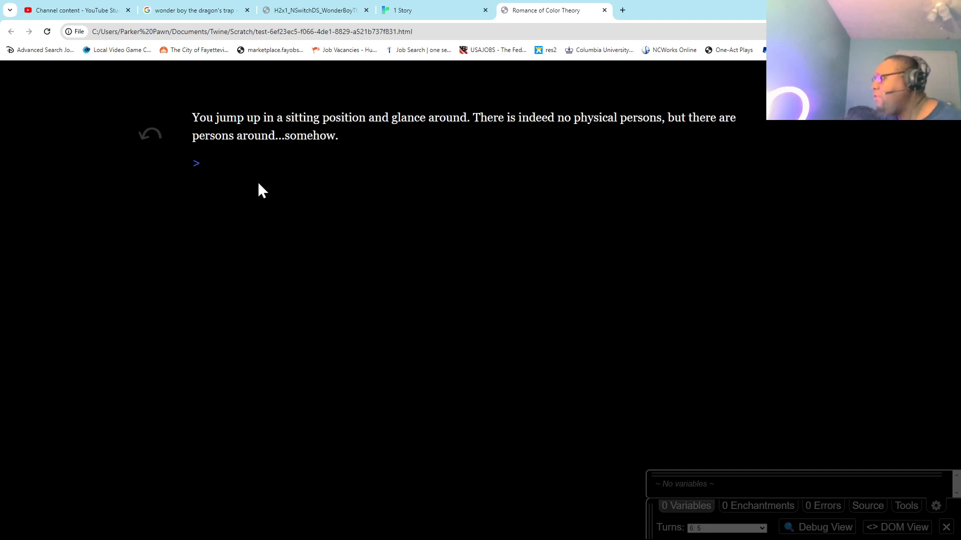
left_click(196, 163)
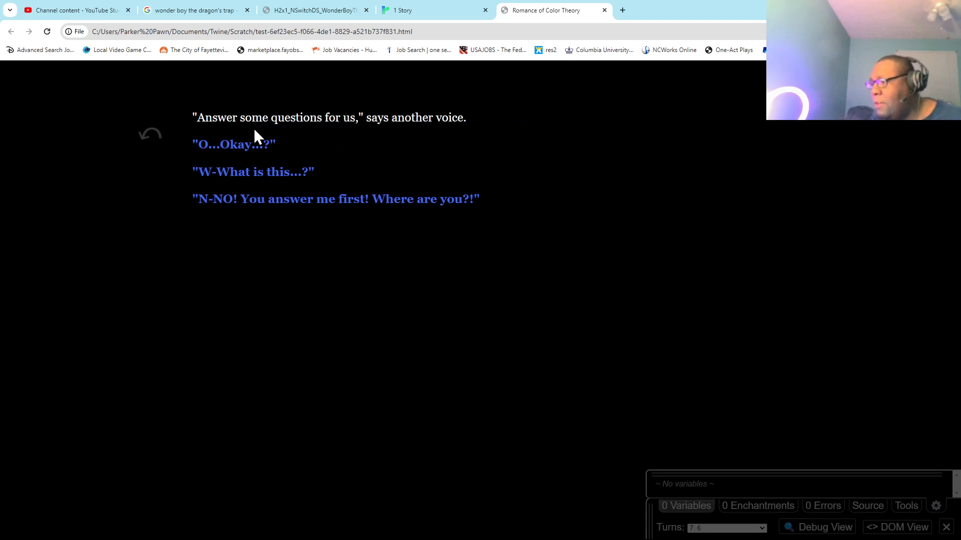
left_click(252, 150)
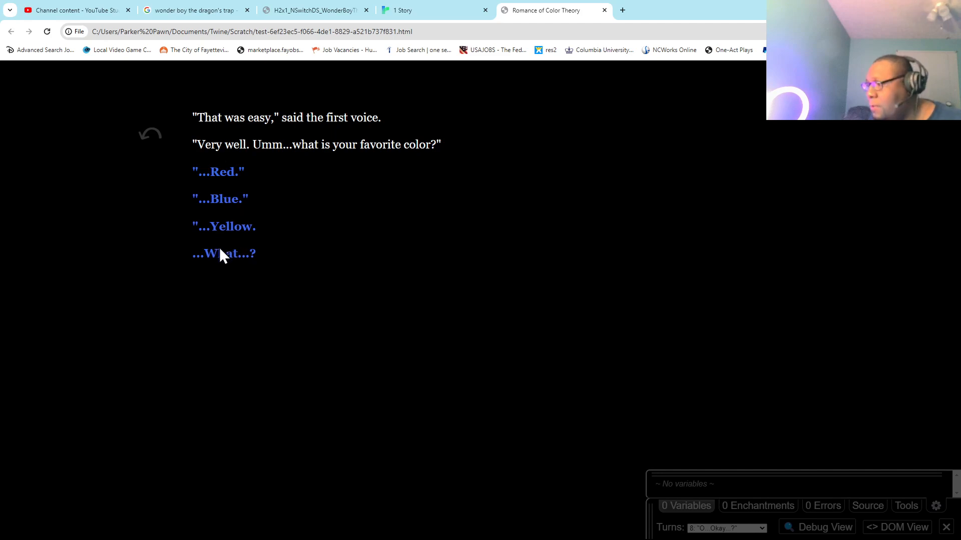
left_click(604, 10)
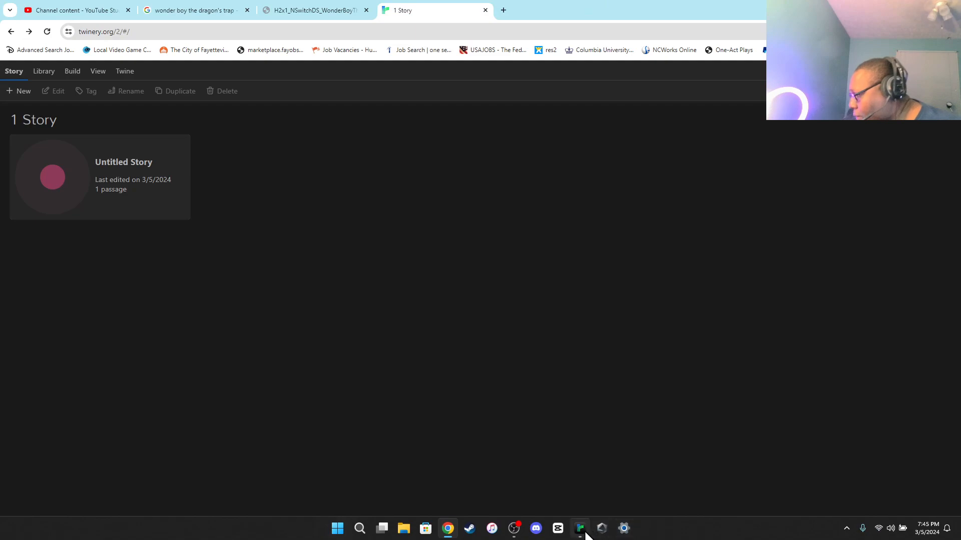
left_click(581, 529)
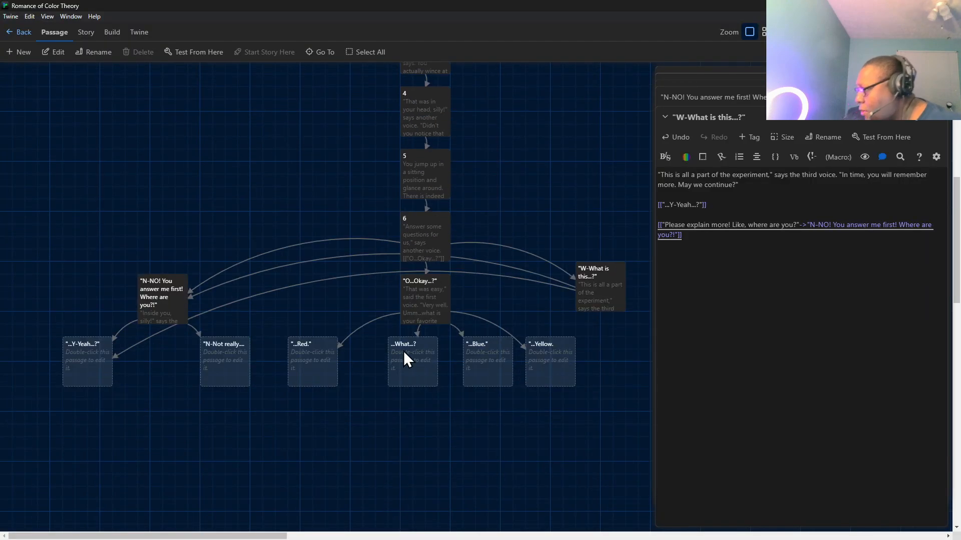
Enclose the ...What...? link in the "O...Okay...?" passage in quotation marks so it reads [["...What...?"]].
double_click(404, 350)
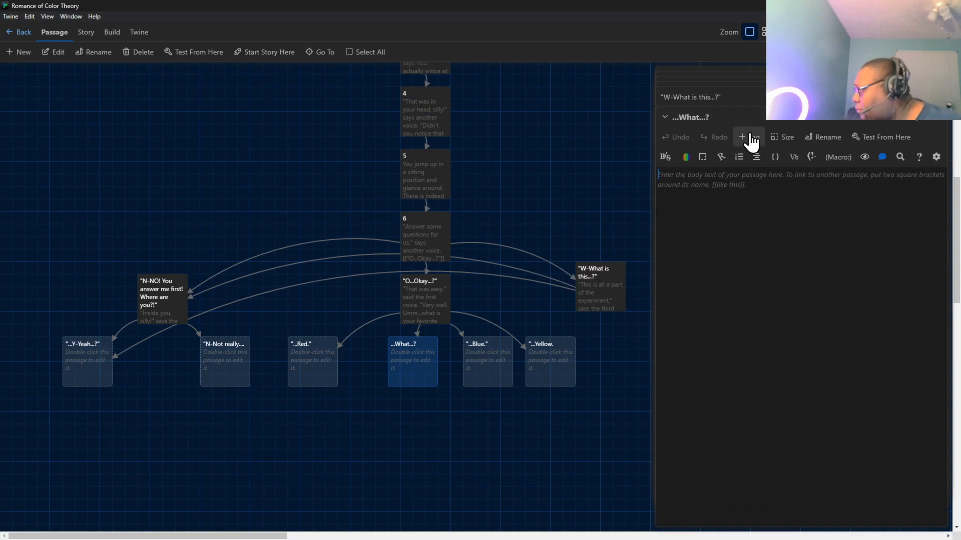
double_click(425, 299)
left_click(661, 275)
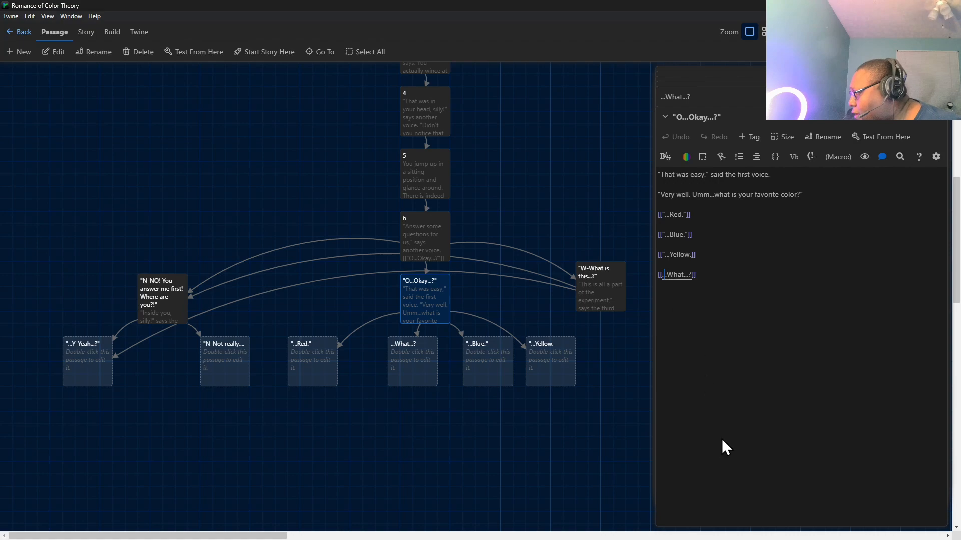
type("\"")
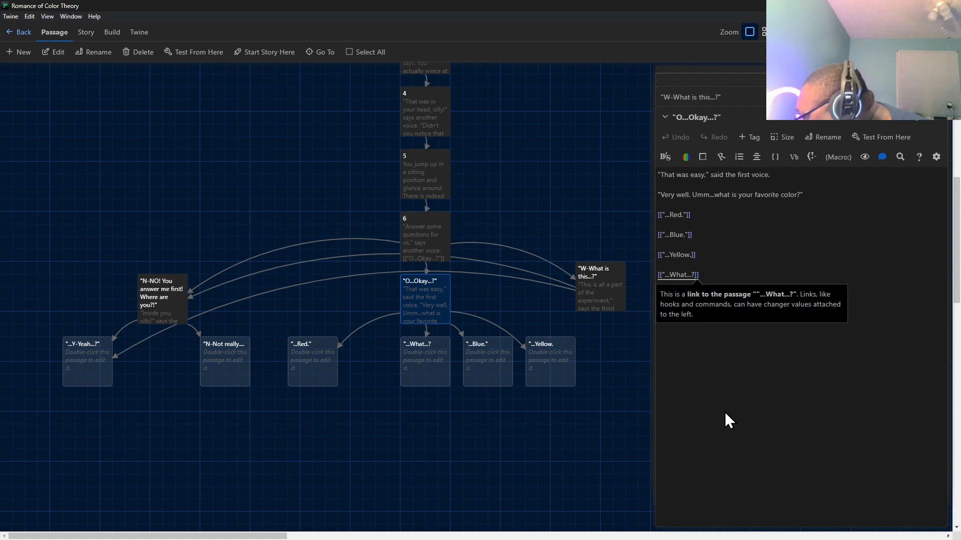
type("\"")
Move the "N-NO! You answer me first! Where are you?!" passage level with passage 6, directly above the "N-Not really..." passage.
scroll(293, 292, "up", 2)
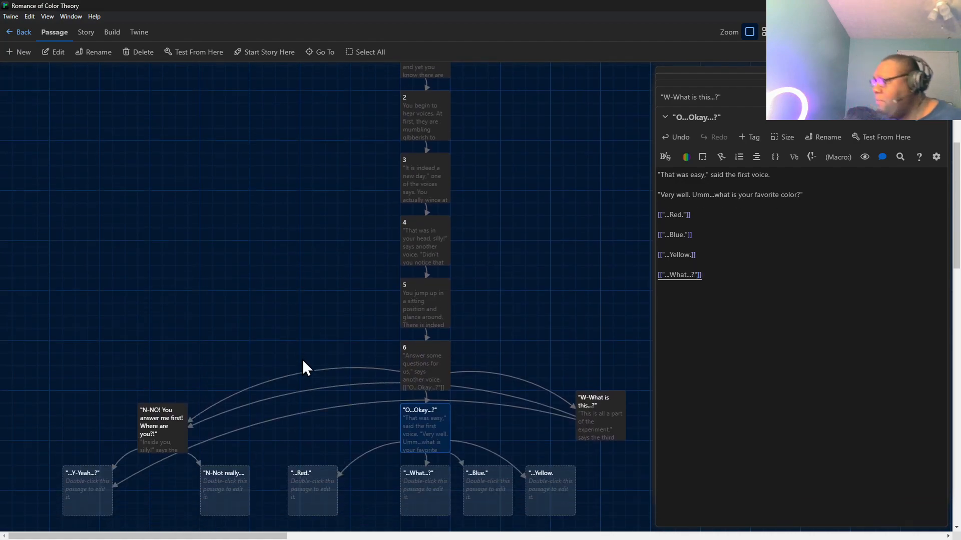
left_click_drag(172, 382, 237, 322)
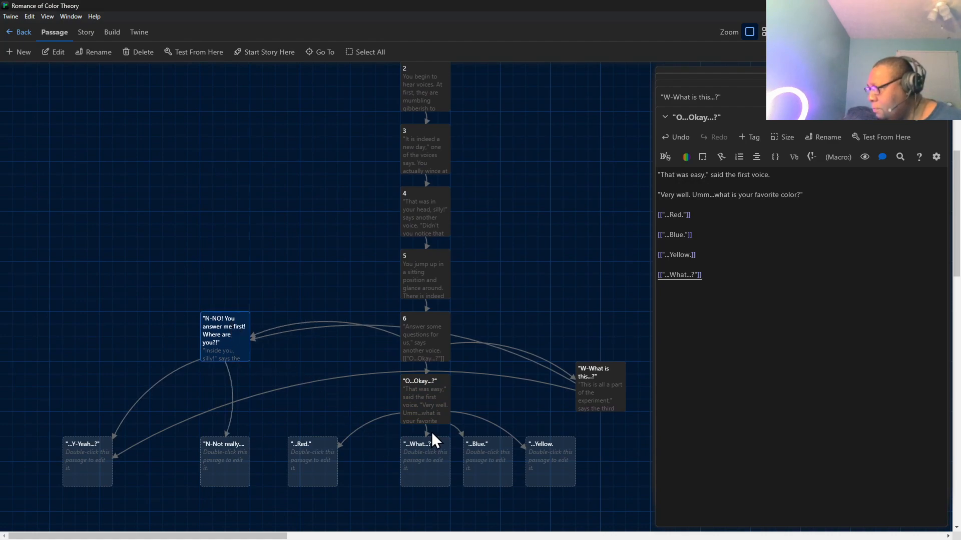
Move the "N-NO! You answer me first! Where are you?!" and "W-What is this...?" passages down level with the "O...Okay...?" passage.
left_click_drag(207, 322, 223, 386)
left_click(598, 381)
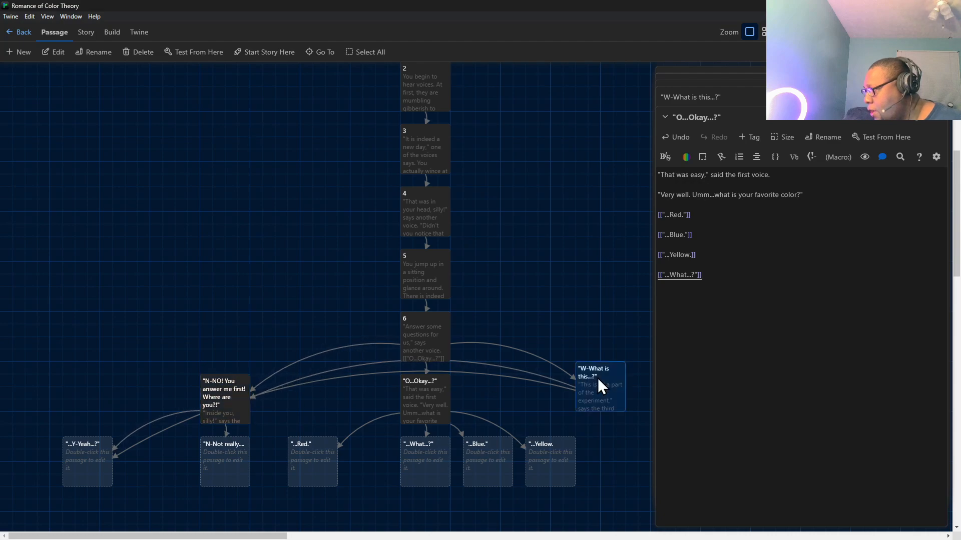
left_click_drag(597, 378, 596, 392)
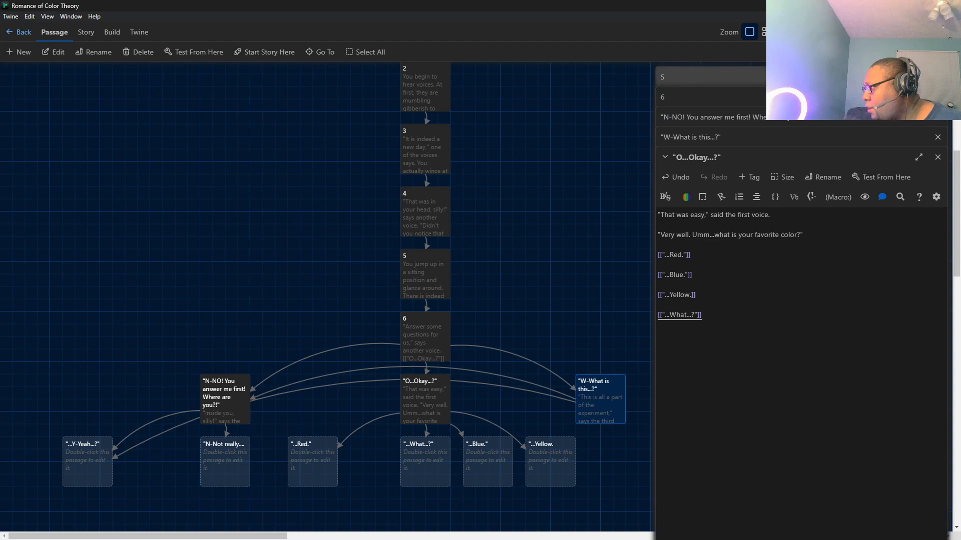
Close all the open passage editors so only the story map is shown.
left_click(938, 77)
left_click(938, 77)
left_click(937, 77)
left_click(938, 77)
left_click(937, 77)
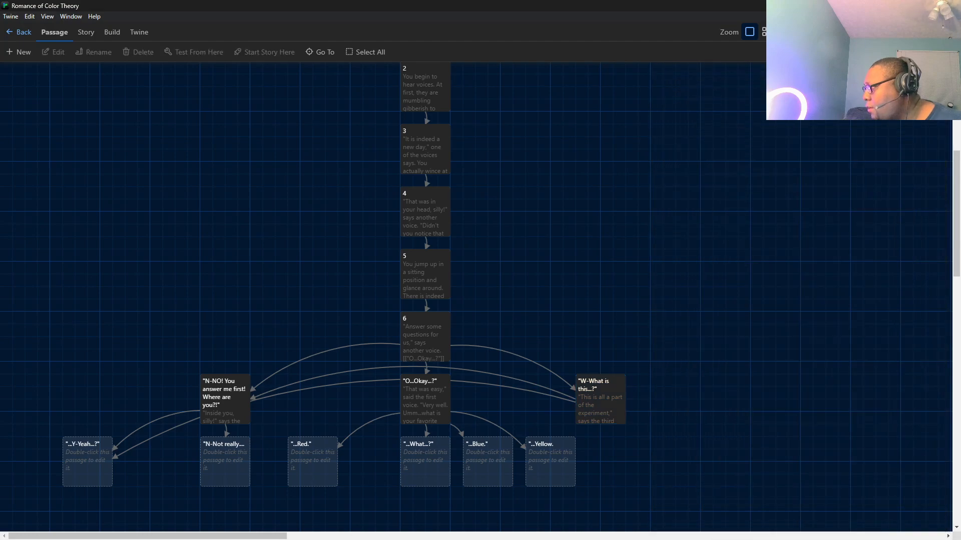
Move the "W-What is this...?" passage slightly farther from "O...Okay...?" and the "...Red." passage closer to "...What...?".
mouse_move(622, 406)
left_mouse_down()
mouse_move(642, 402)
mouse_move(632, 402)
left_mouse_up()
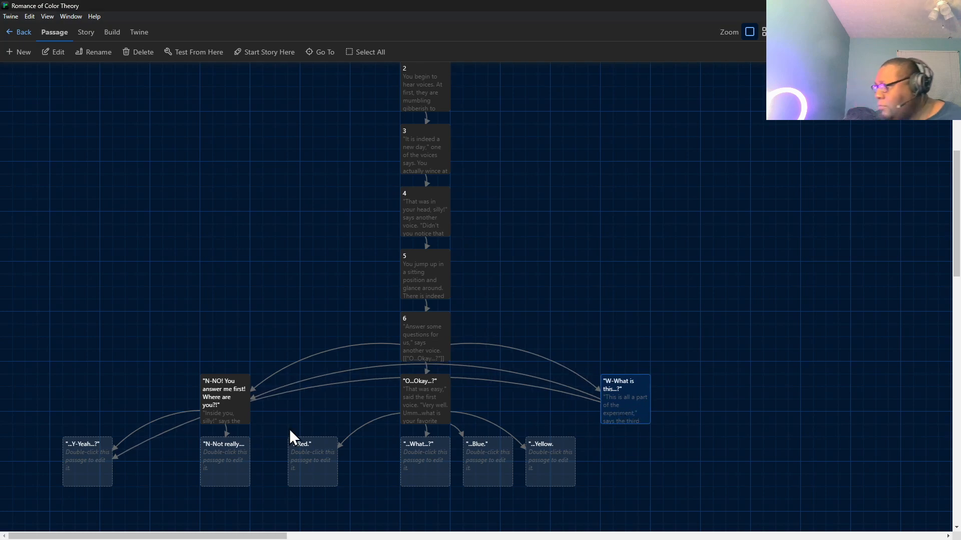
left_click_drag(309, 459, 332, 452)
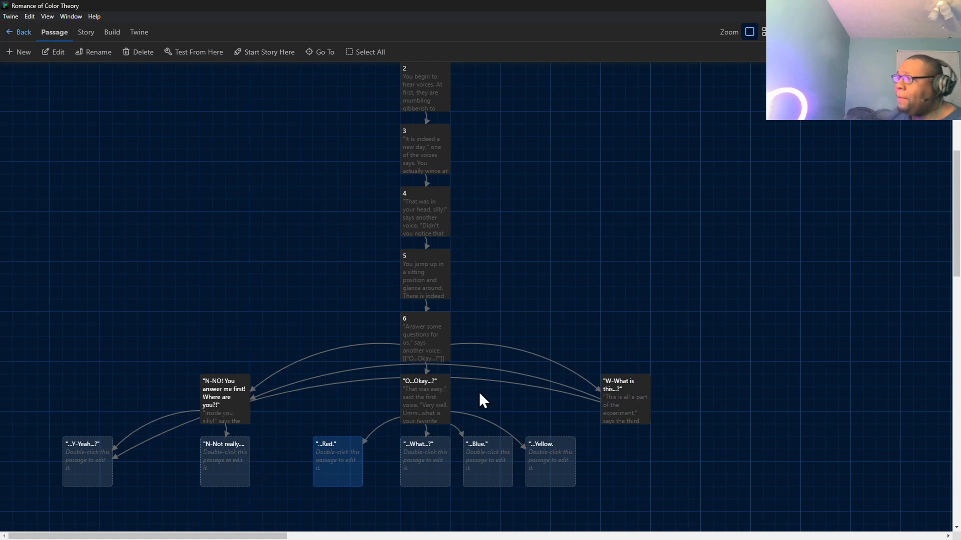
scroll(514, 384, "up", 1)
scroll(521, 350, "down", 5)
scroll(540, 305, "up", 5)
scroll(614, 289, "up", 2)
scroll(616, 288, "down", 3)
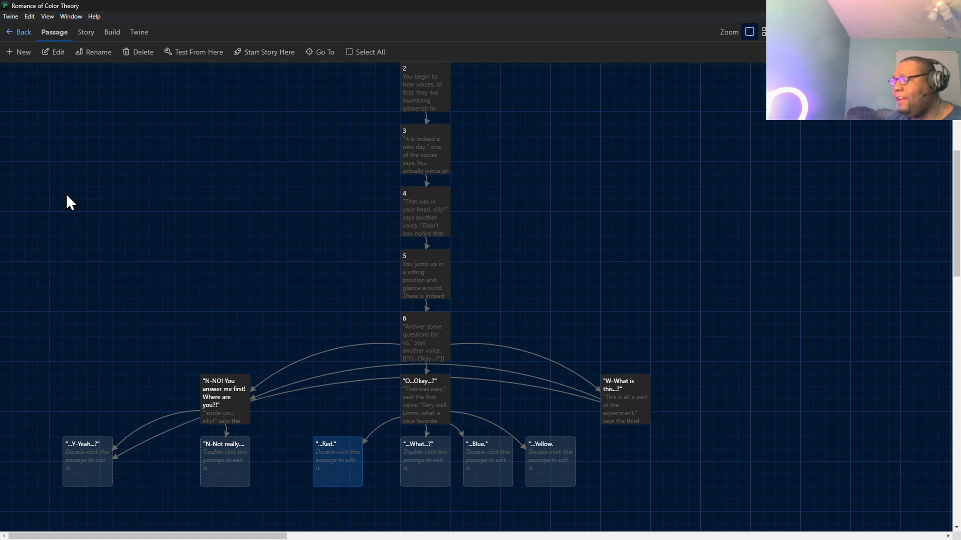
mouse_move(273, 537)
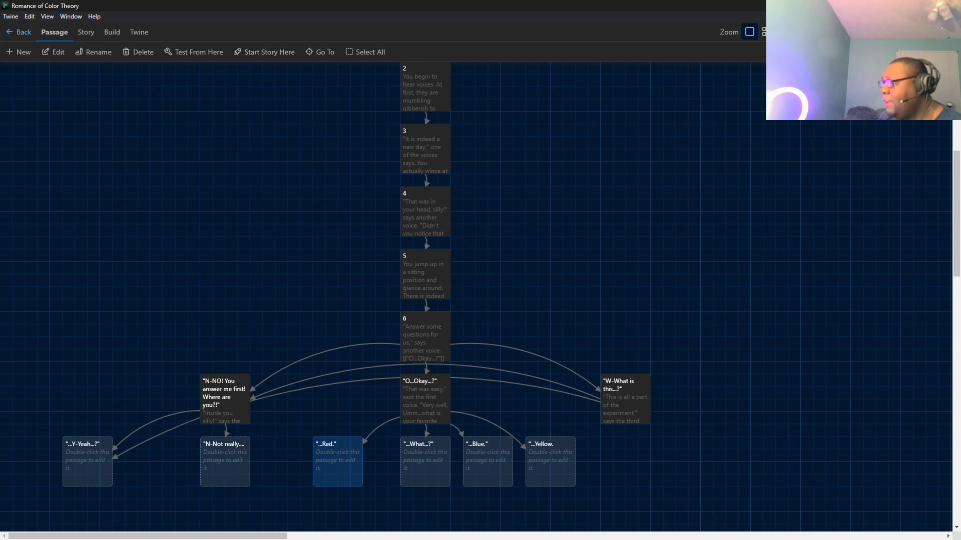
Close Twine, relaunch it and reopen the Romance of Color Theory story from the story library.
left_click(949, 6)
left_click(903, 6)
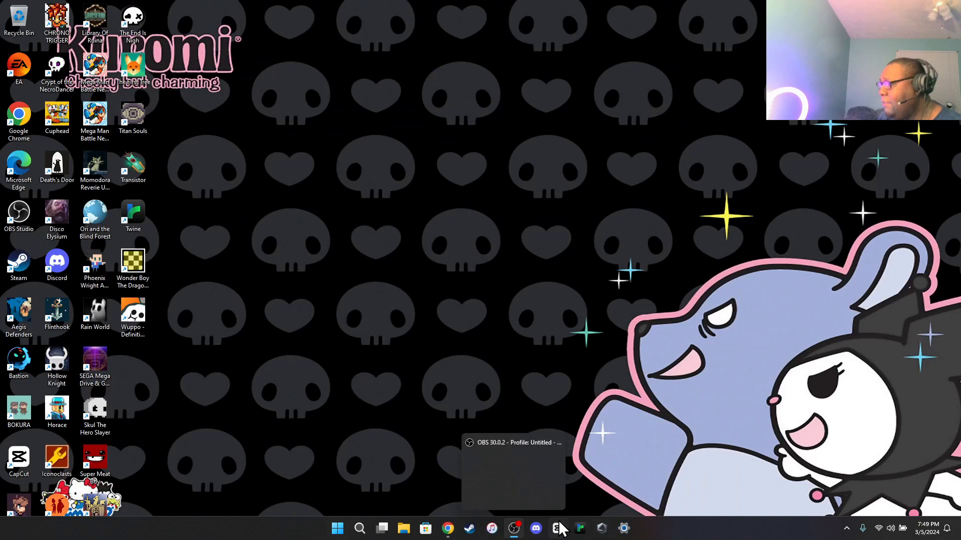
left_click(578, 530)
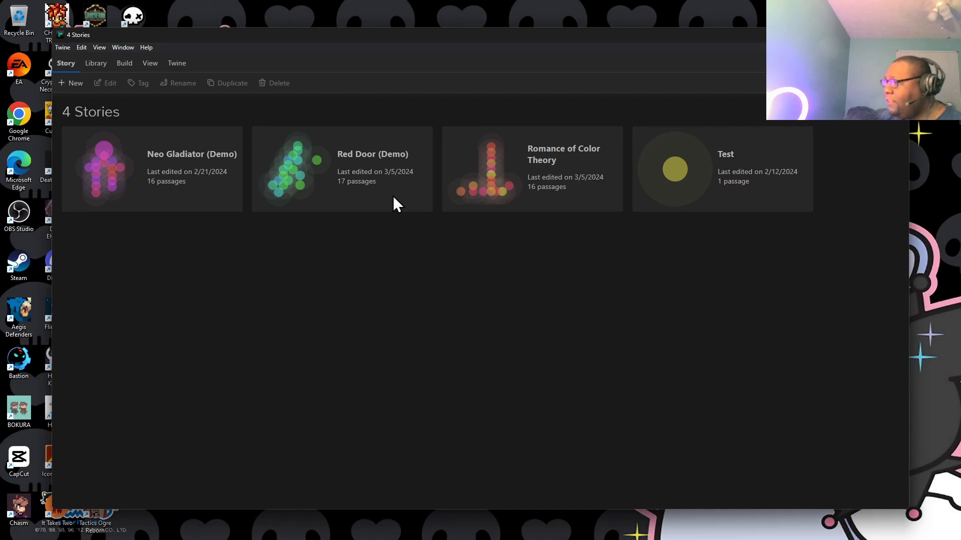
left_click(509, 178)
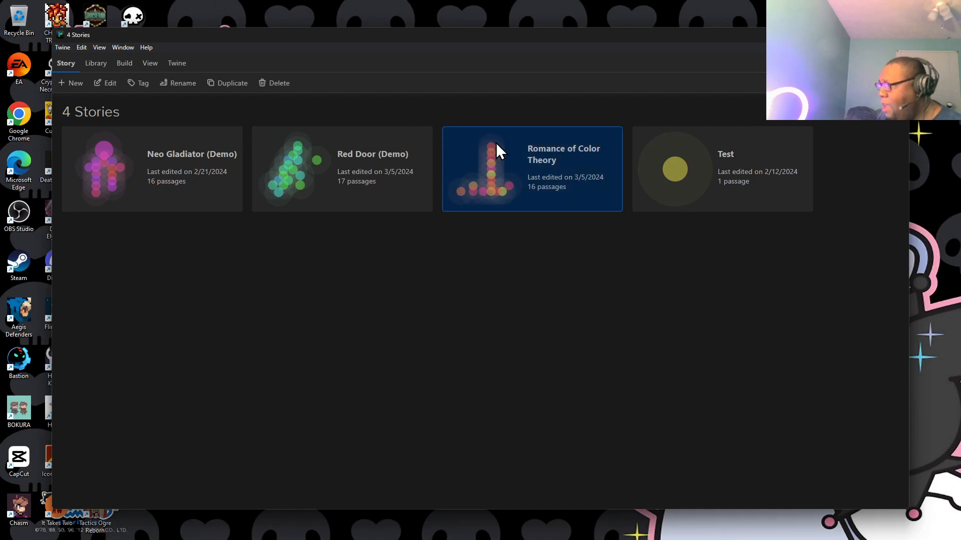
double_click(513, 148)
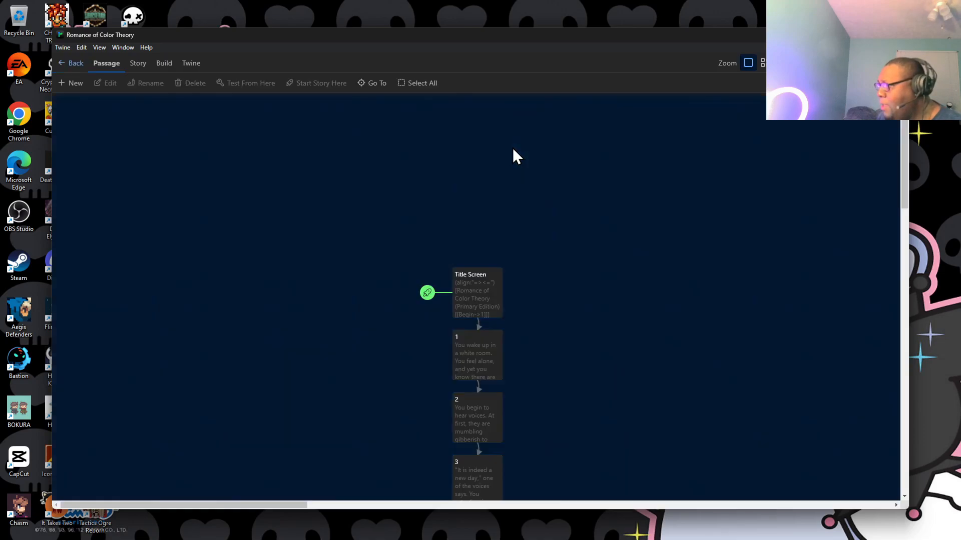
Examine the whole story map at the medium and smallest zoom levels, and return it to the largest zoom level.
scroll(550, 251, "down", 10)
scroll(554, 244, "up", 8)
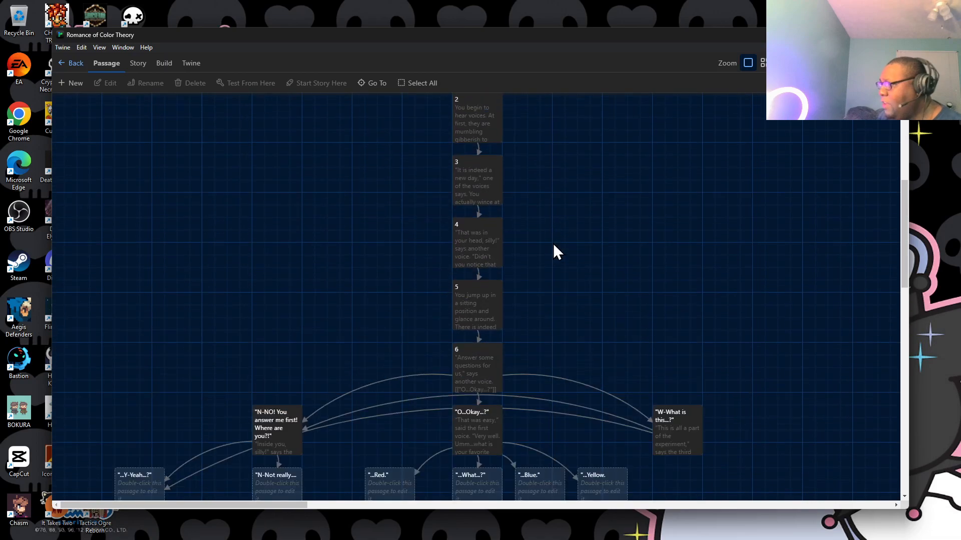
scroll(550, 258, "down", 4)
left_click(762, 63)
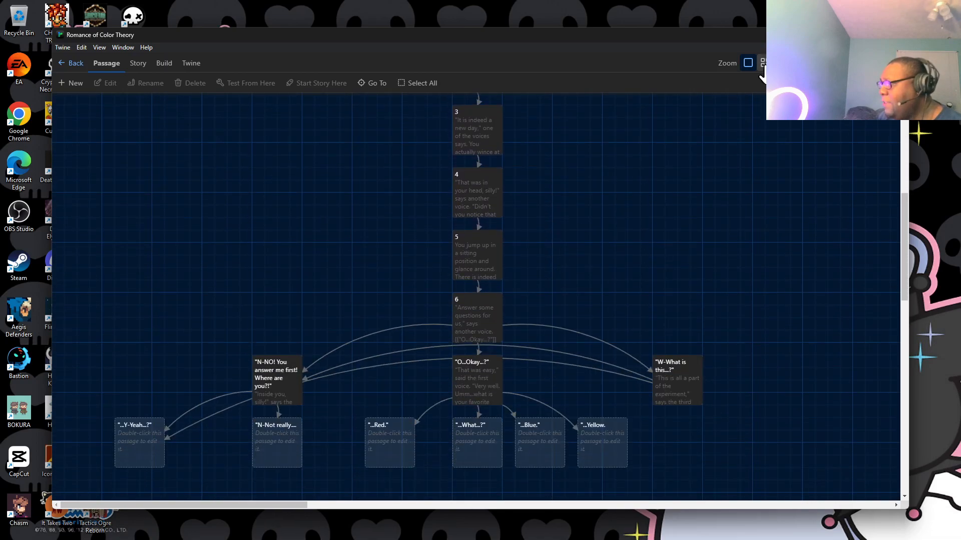
scroll(566, 181, "up", 1)
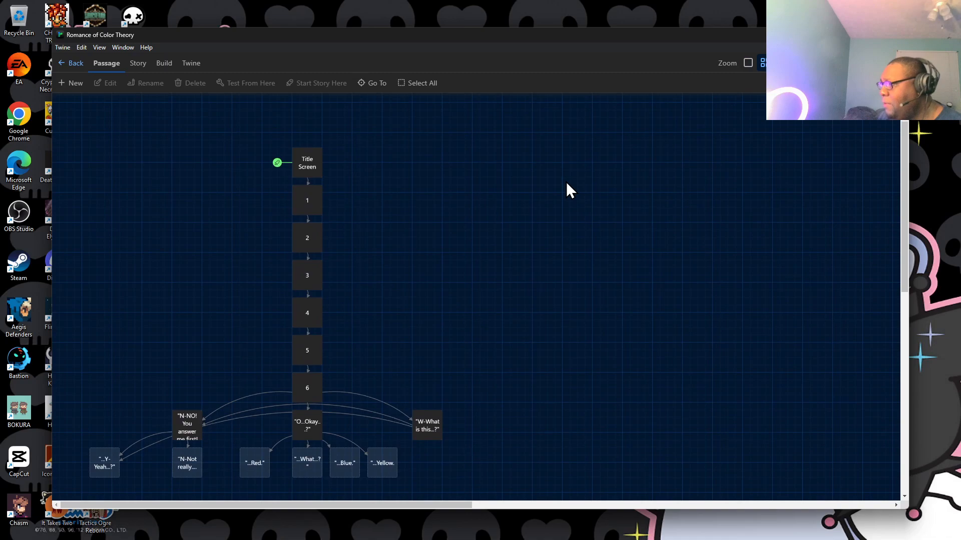
scroll(566, 186, "down", 1)
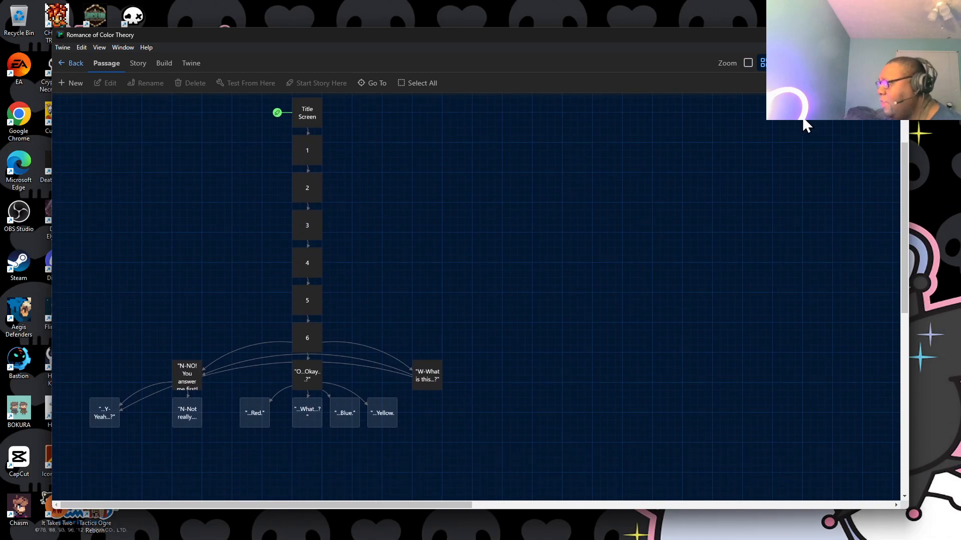
left_click(778, 62)
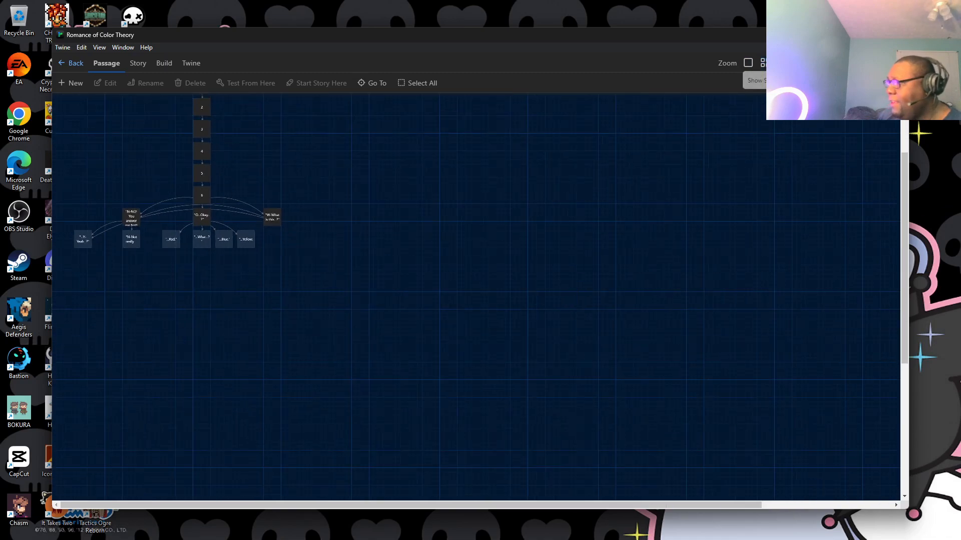
left_click(747, 64)
Bring the branching passages below passage 6 back into view on the story map and maximize the Twine window.
left_click_drag(191, 180, 371, 323)
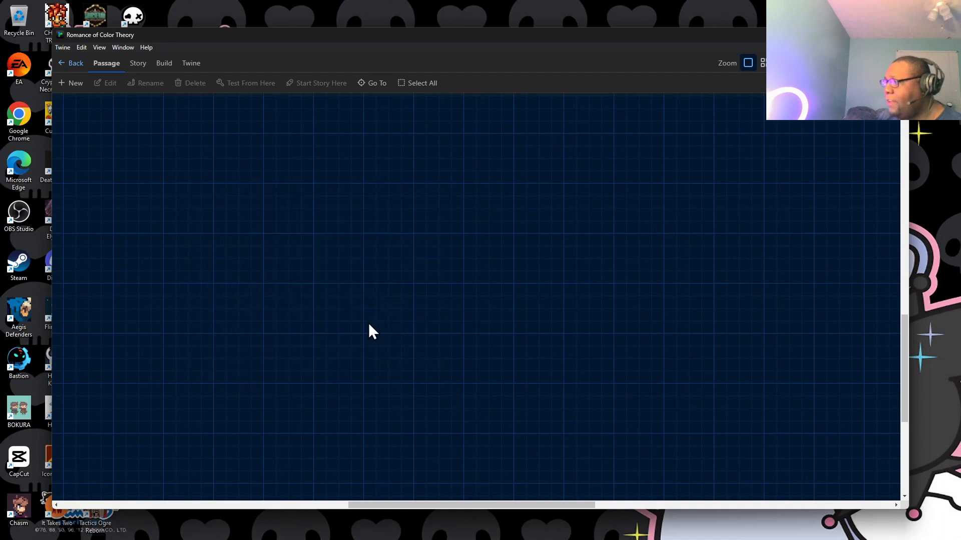
scroll(356, 323, "down", 5)
left_click_drag(424, 506, 289, 137)
scroll(291, 140, "down", 1)
scroll(294, 146, "up", 6)
scroll(296, 147, "down", 5)
scroll(301, 149, "up", 14)
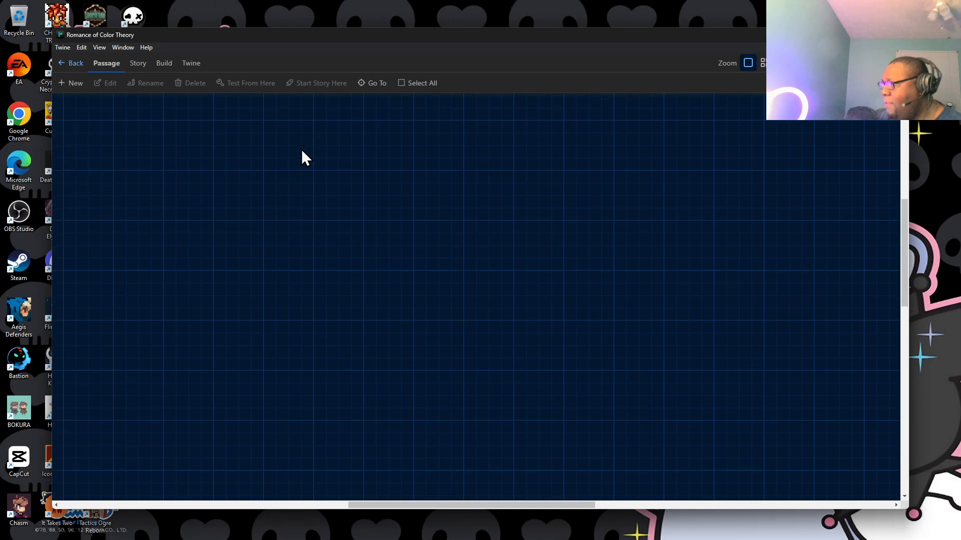
scroll(498, 221, "down", 5)
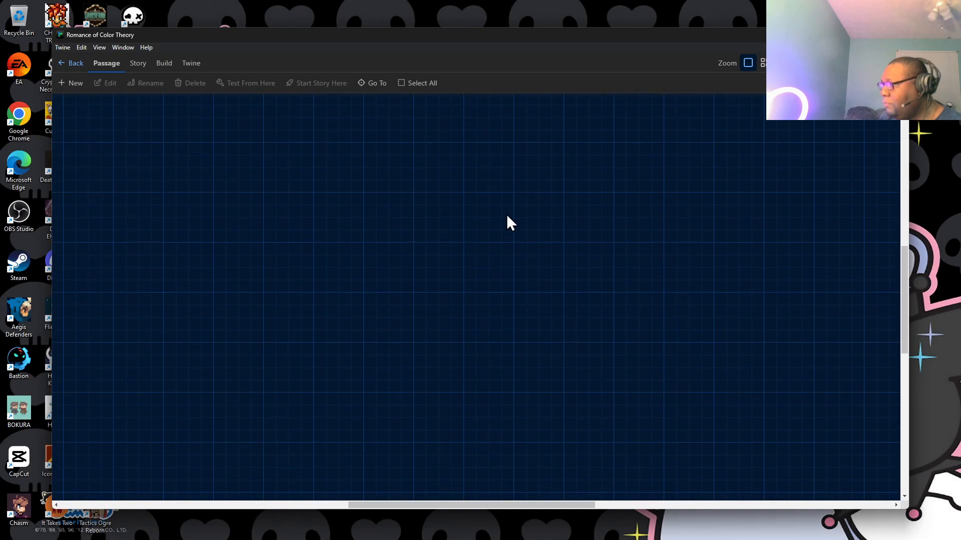
middle_click(507, 221)
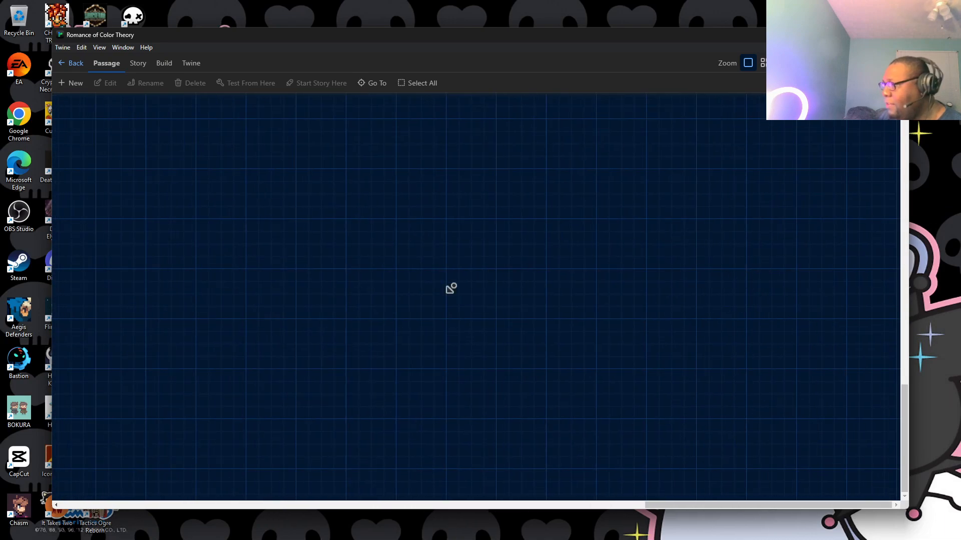
middle_click(288, 106)
scroll(364, 237, "down", 7)
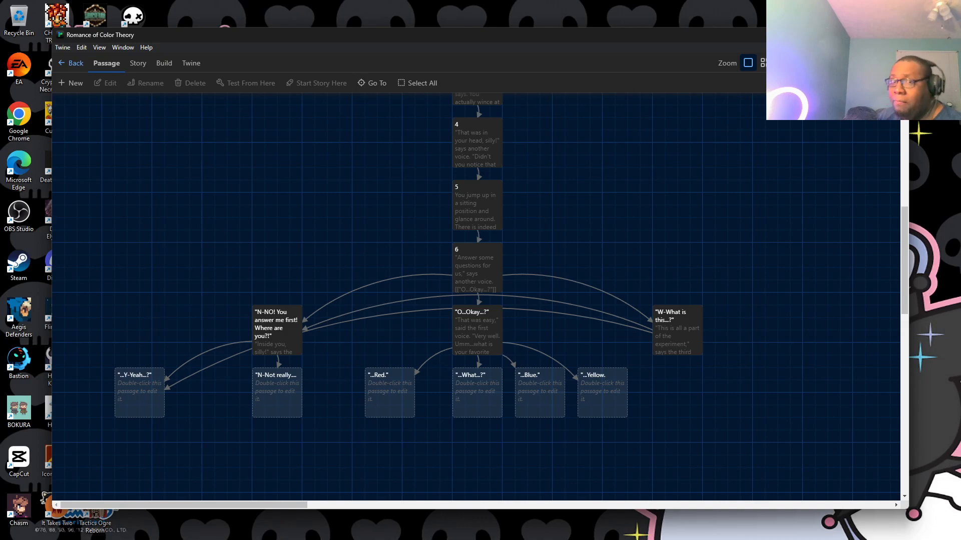
left_click(874, 35)
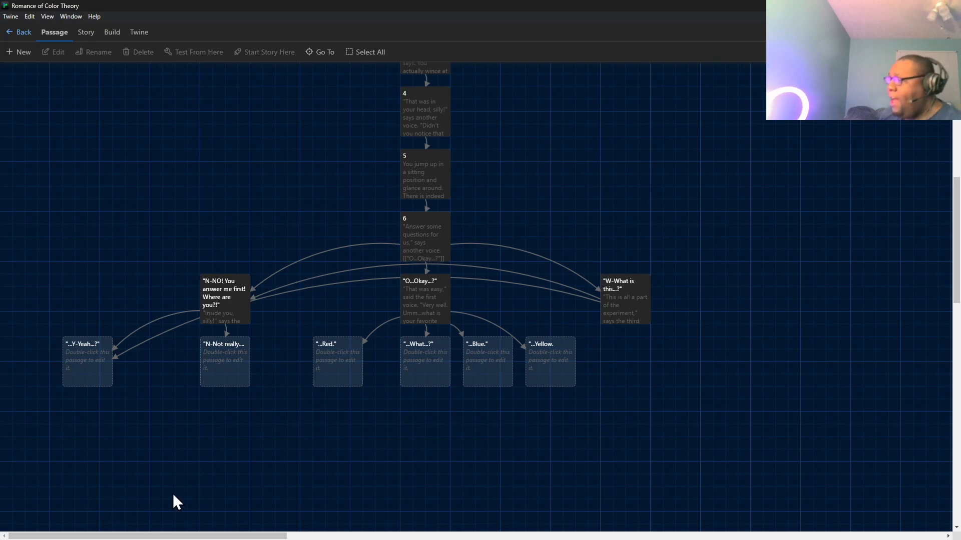
mouse_move(181, 539)
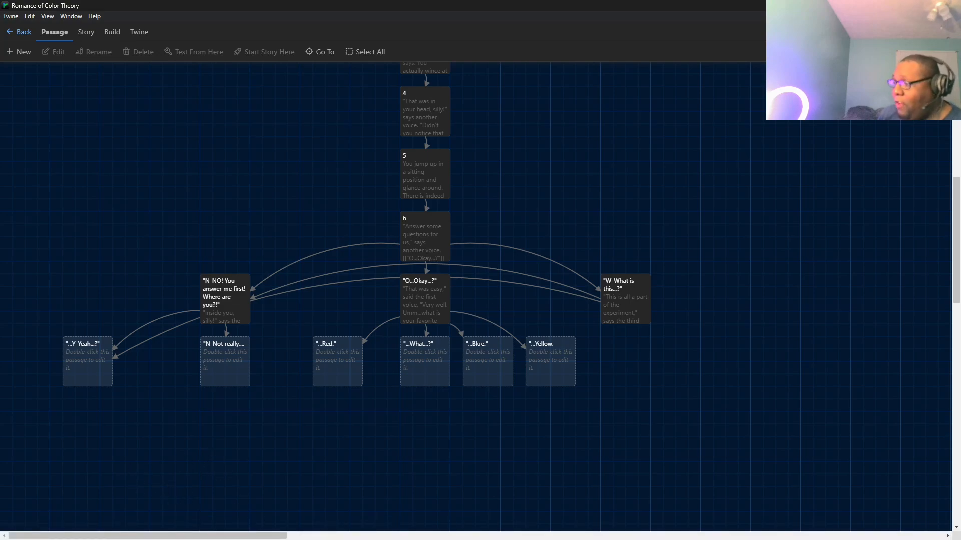
mouse_move(519, 534)
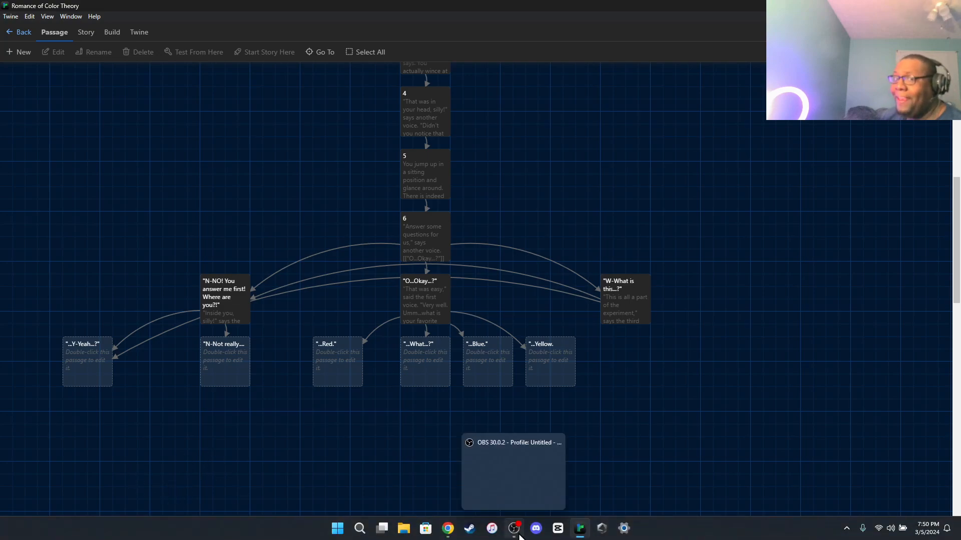